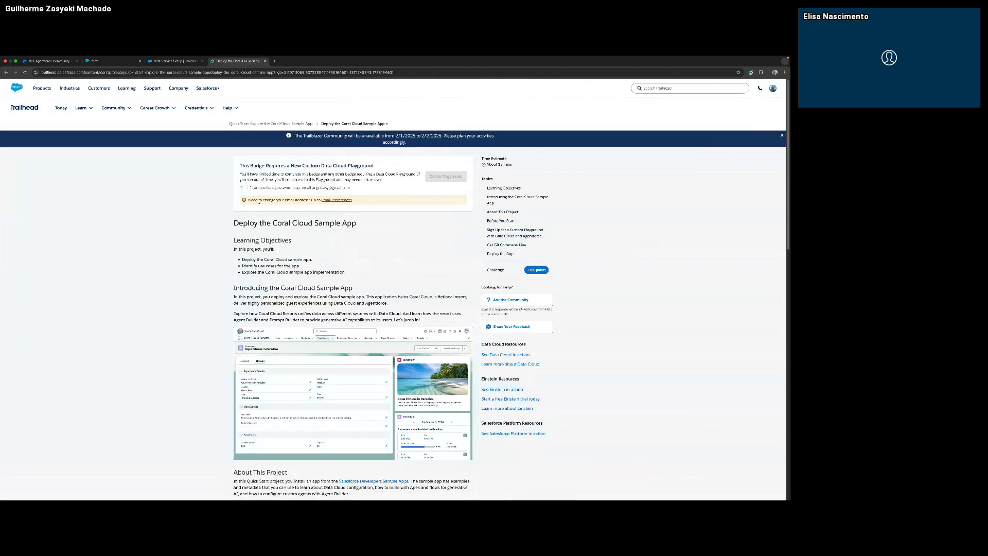
# Confirm that the password reset email can be received and create the Data Cloud Playground.
pyautogui.click(244, 188)
pyautogui.click(434, 179)
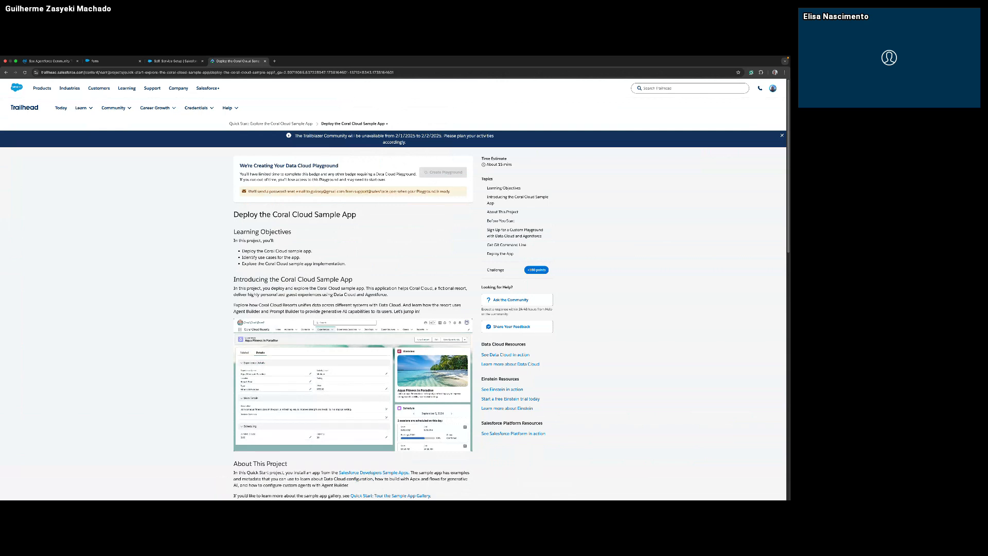
# Open the password reset link from the playground email in a new browser tab.
pyautogui.press('super+Tab')
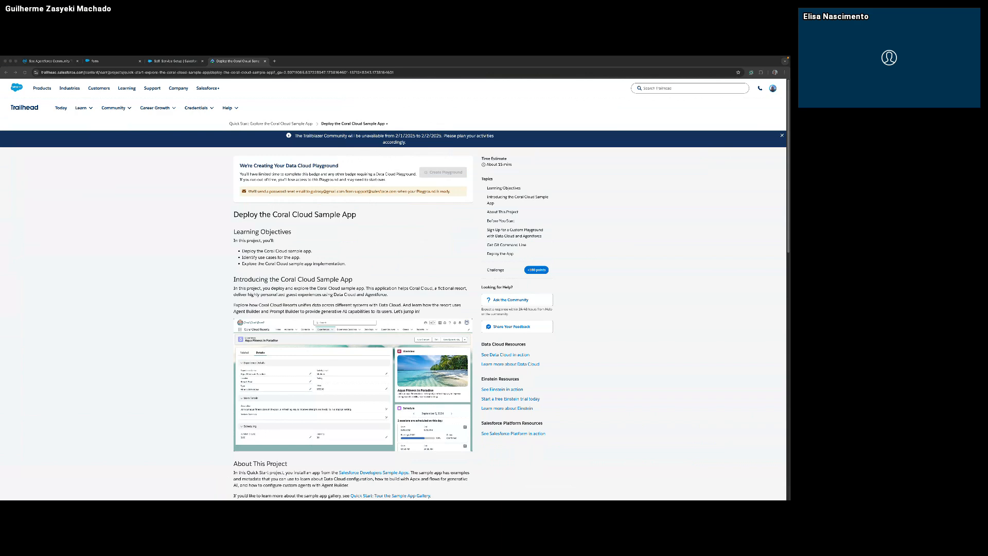
pyautogui.hotkey('ctrl', 'Up')
pyautogui.hotkey('ctrl', 'Up')
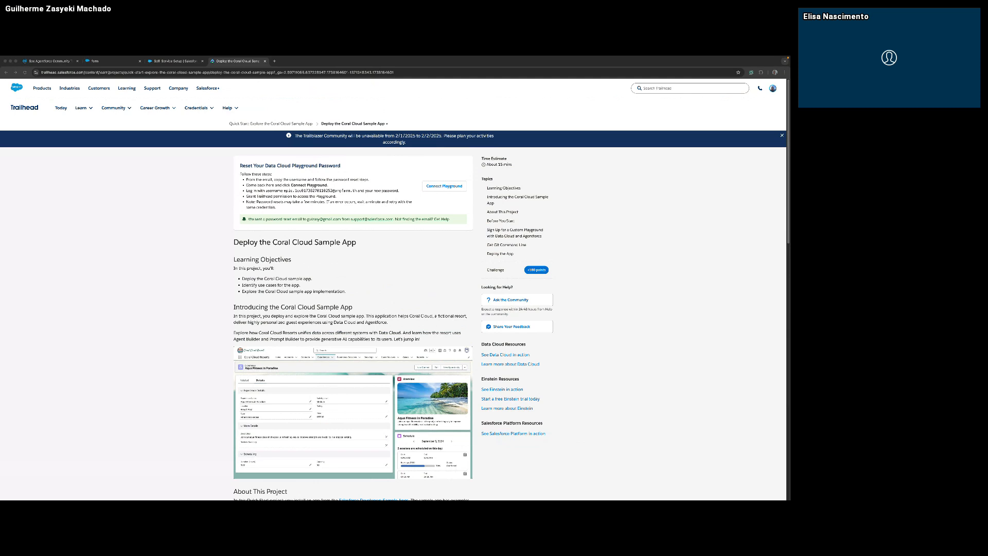
pyautogui.click(277, 68)
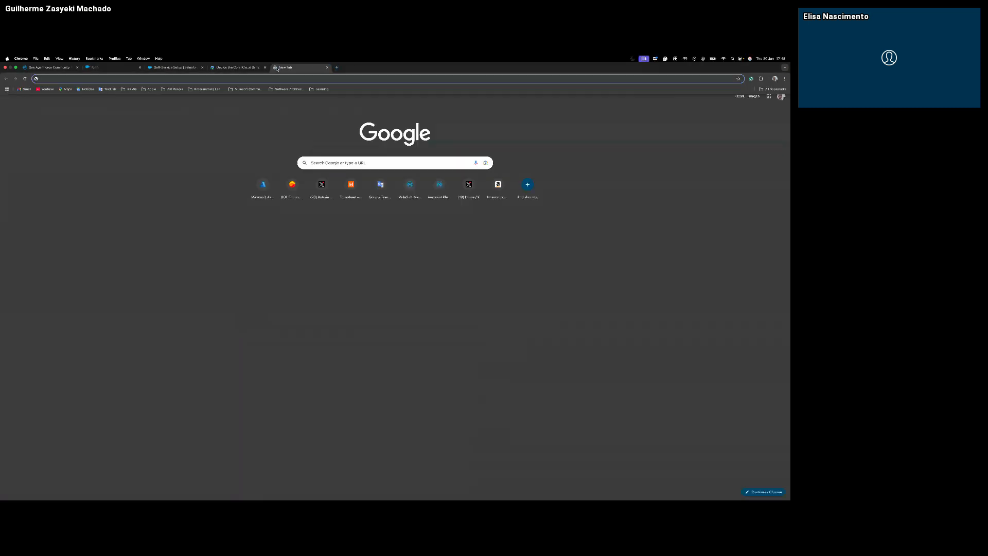
pyautogui.press('super+v')
pyautogui.press('Return')
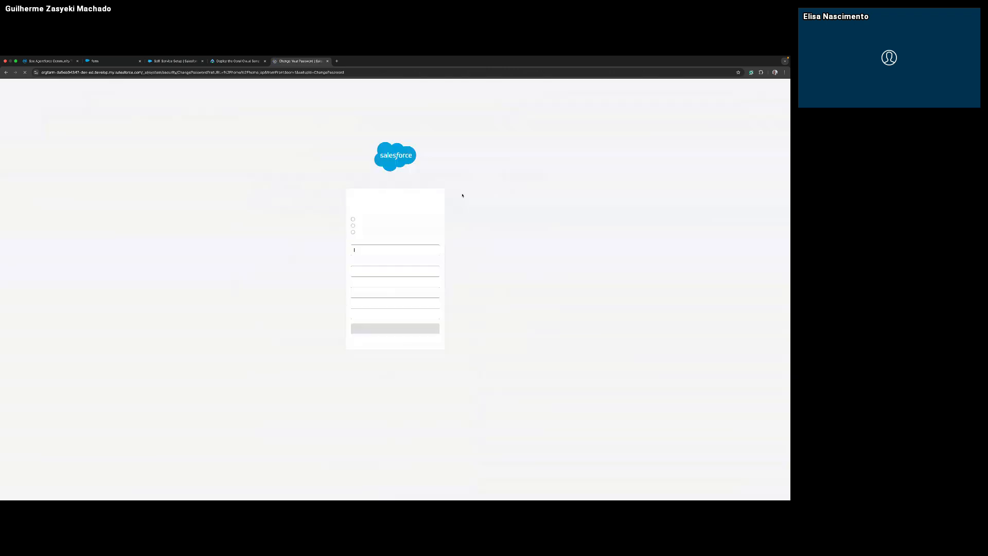
# Enter the new account password for the playground org and repeat it in the confirmation field.
pyautogui.click(398, 251)
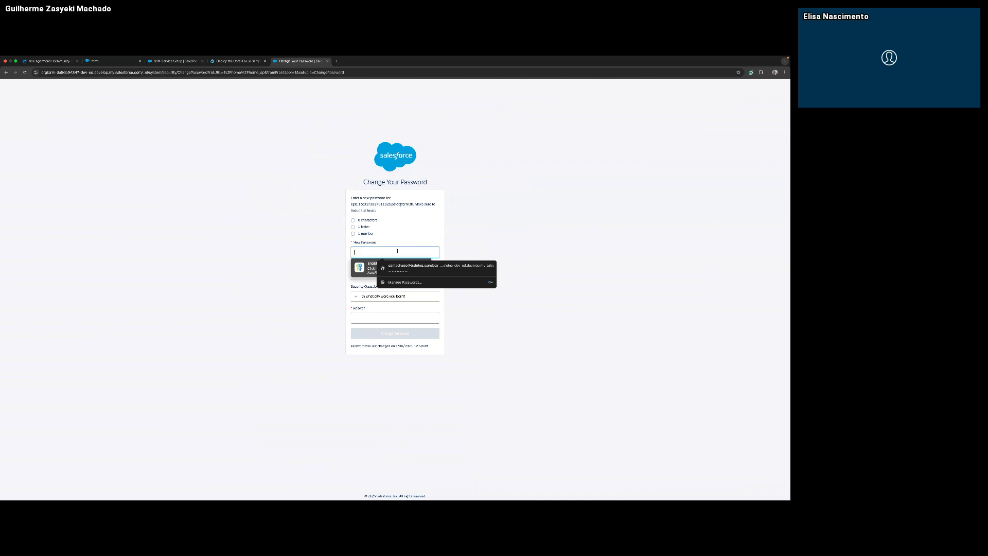
pyautogui.write('•')
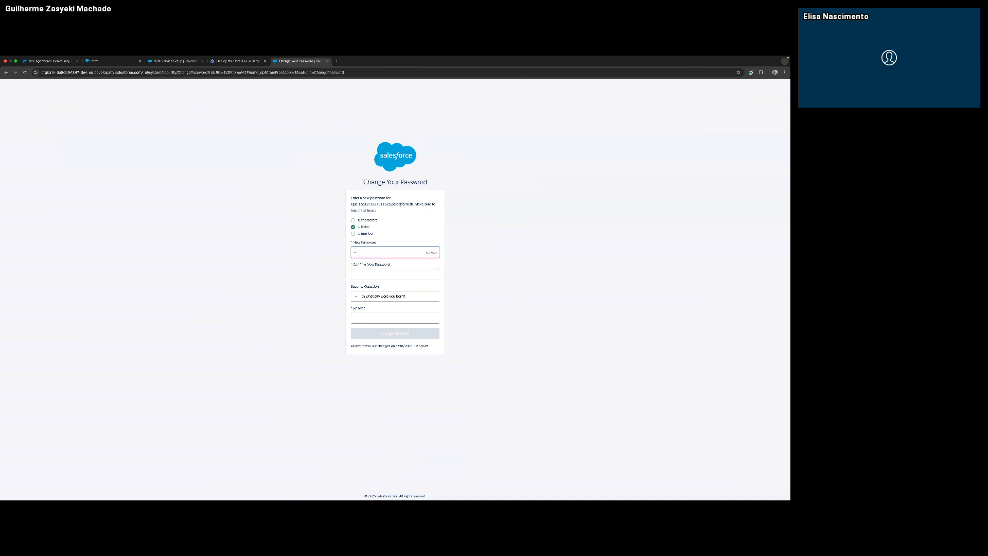
pyautogui.write('•••••••••')
pyautogui.click(396, 272)
pyautogui.write('••')
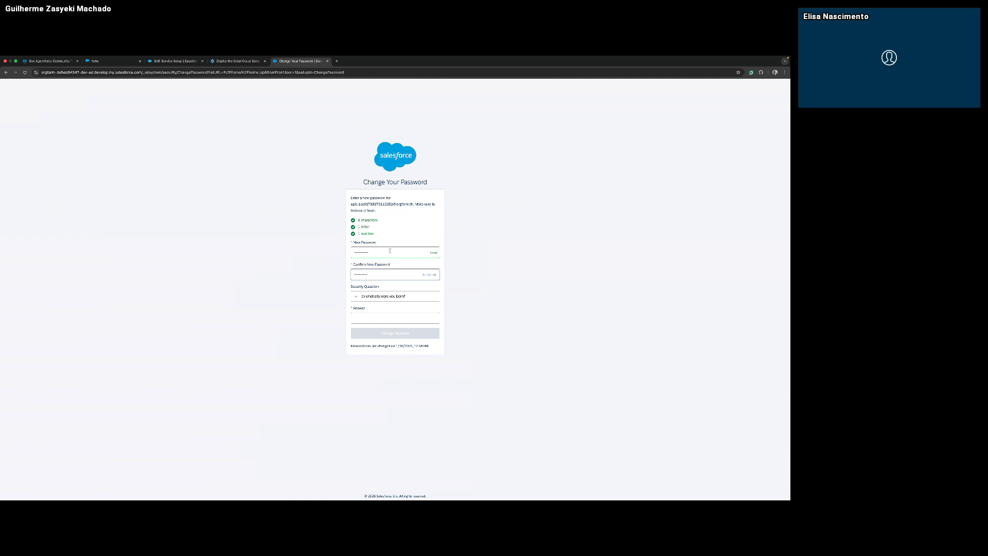
pyautogui.write('1')
# Enter the security question's answer and submit the password change.
pyautogui.click(419, 318)
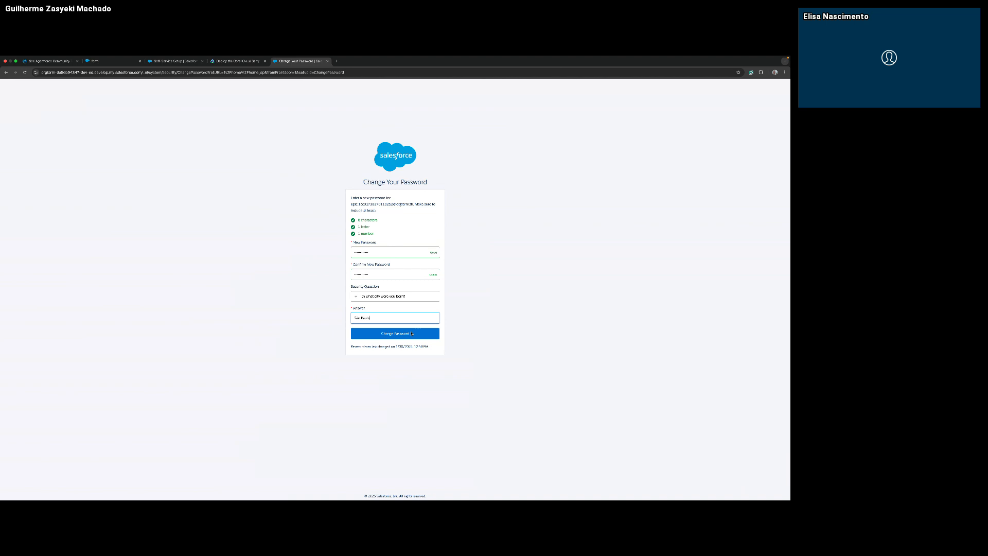
pyautogui.click(411, 333)
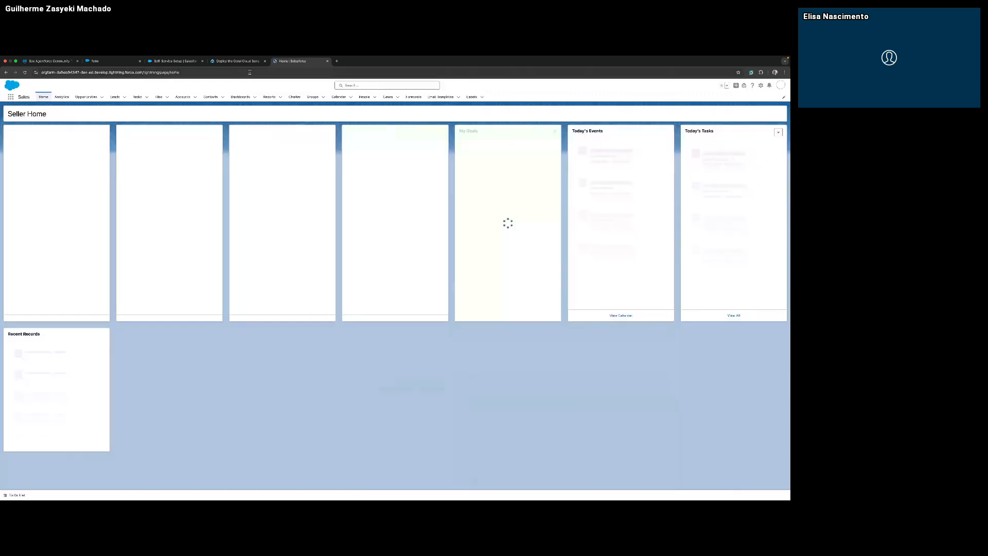
# Try to connect the playground from the Trailhead page by logging in with the playground username and the account password.
pyautogui.click(248, 63)
pyautogui.click(452, 186)
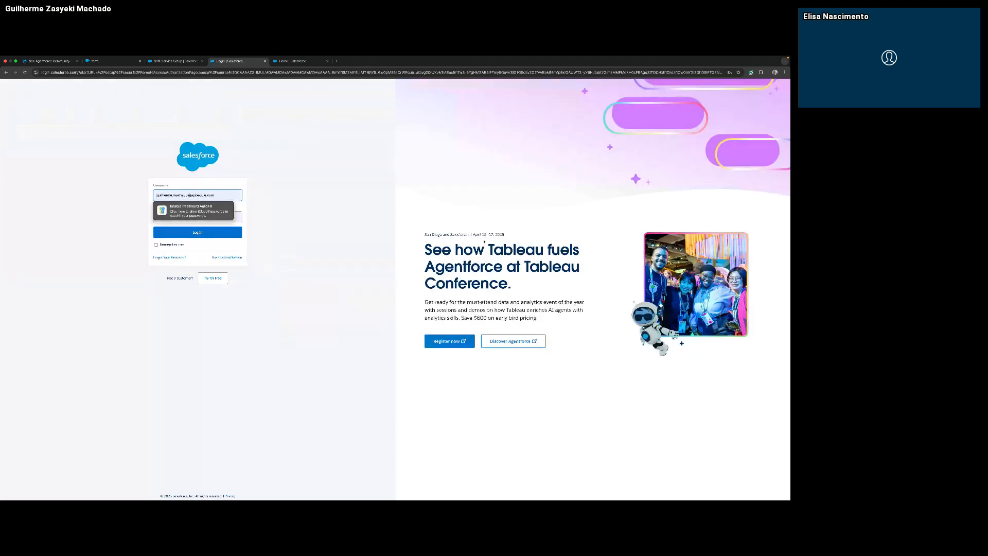
pyautogui.click(182, 206)
pyautogui.tripleClick(211, 195)
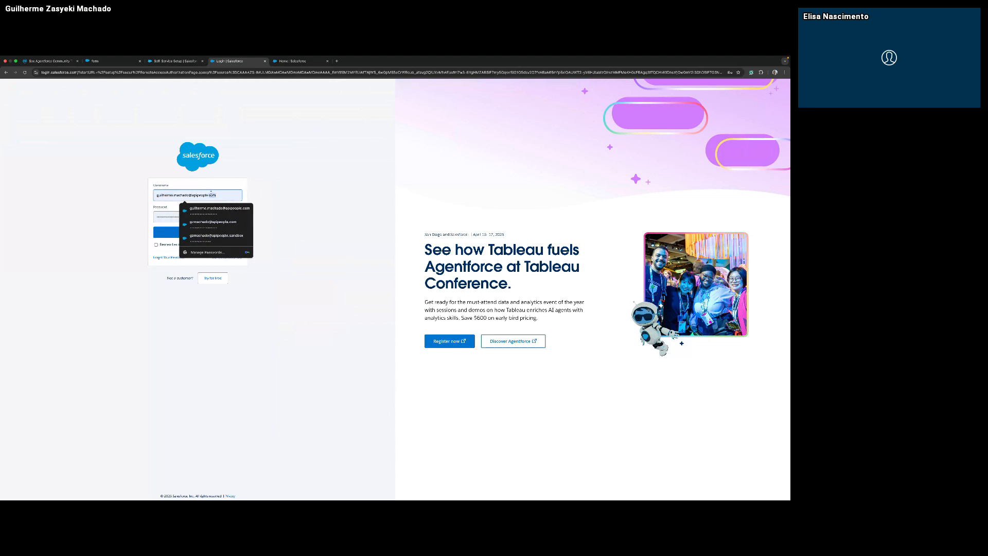
pyautogui.hotkey('ctrl', 'v')
pyautogui.tripleClick(168, 215)
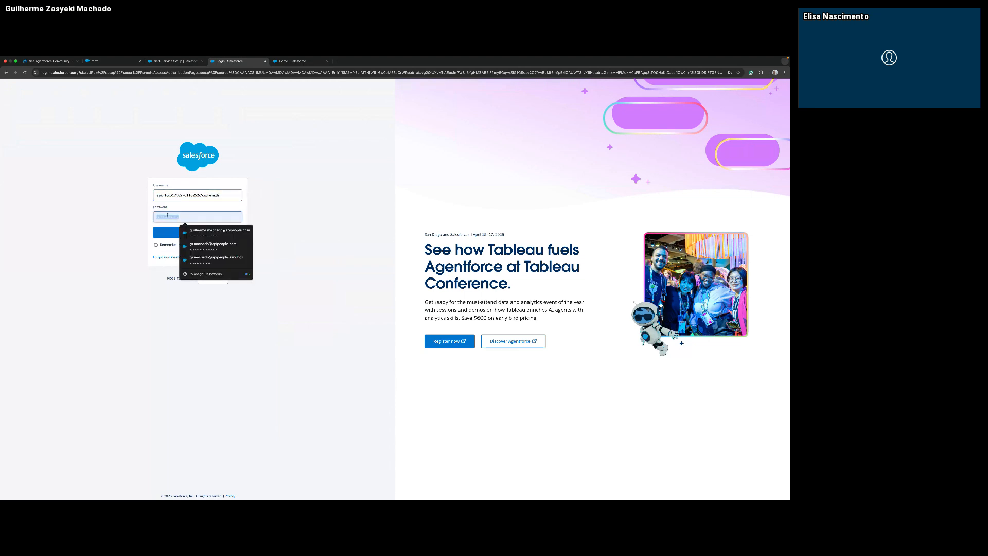
pyautogui.write('•')
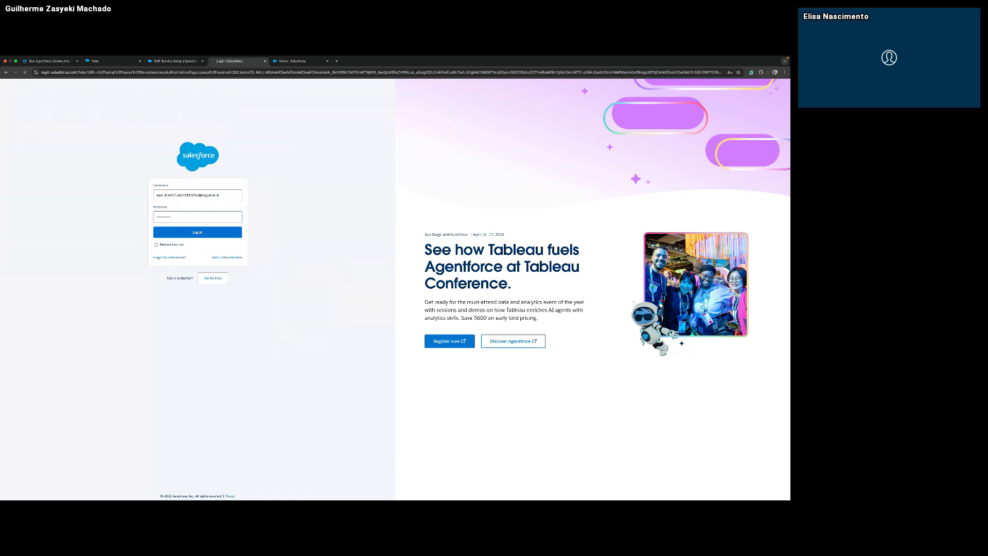
pyautogui.click(191, 235)
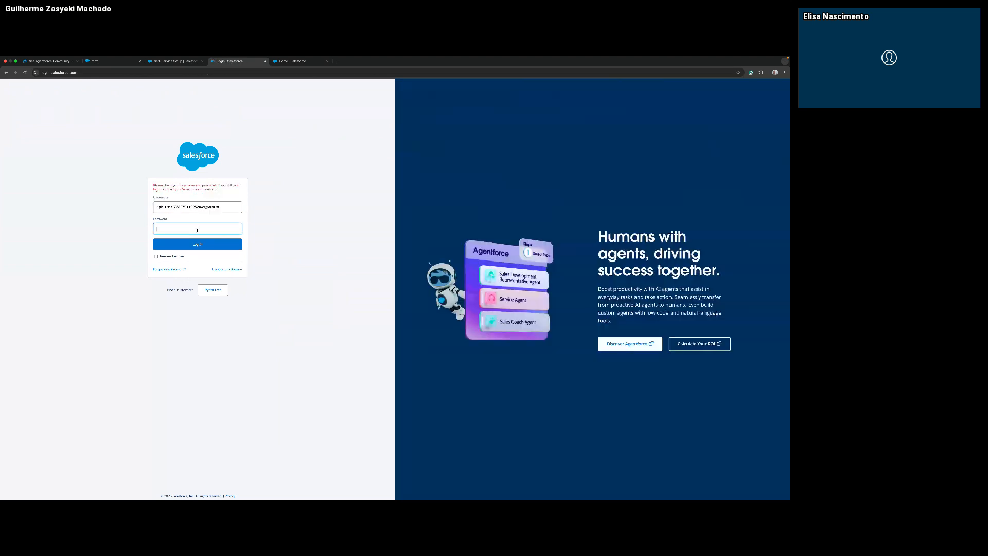
# Try the login again with the re-entered account password, then check the username field.
pyautogui.click(197, 231)
pyautogui.write('•')
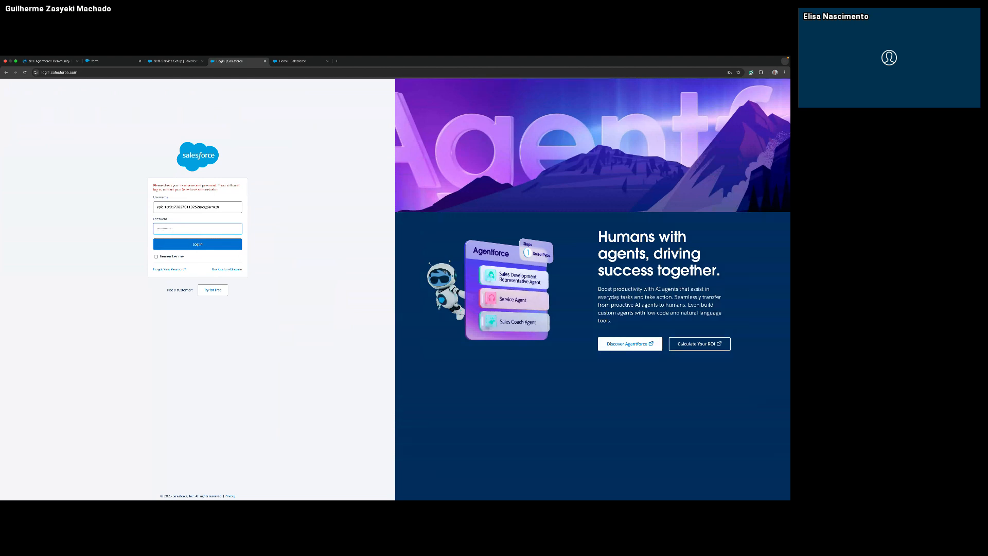
pyautogui.click(196, 247)
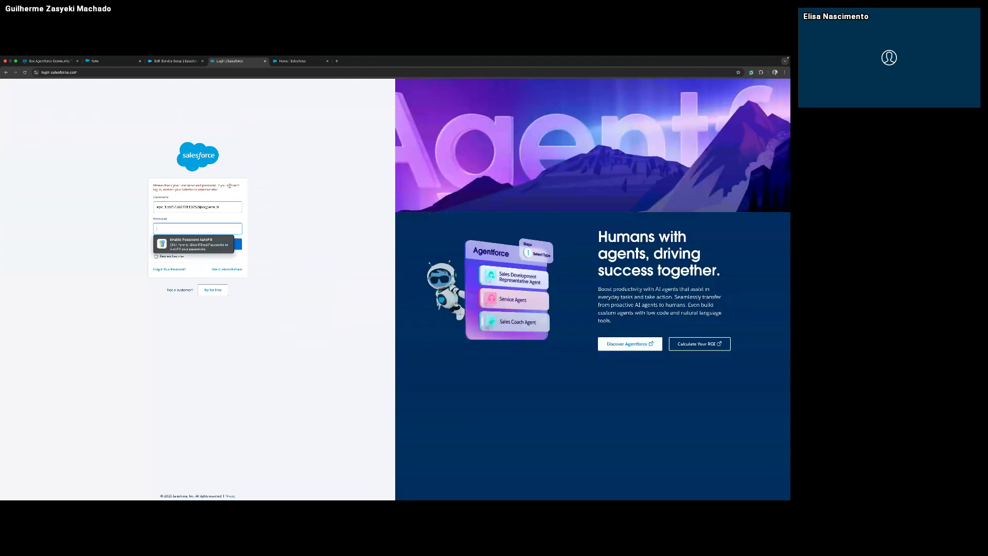
pyautogui.click(231, 206)
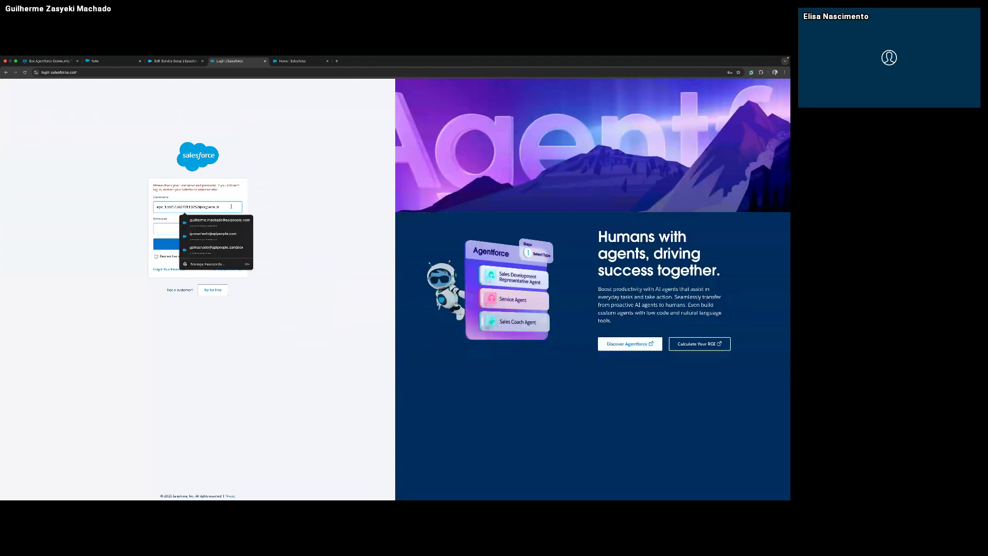
pyautogui.click(289, 203)
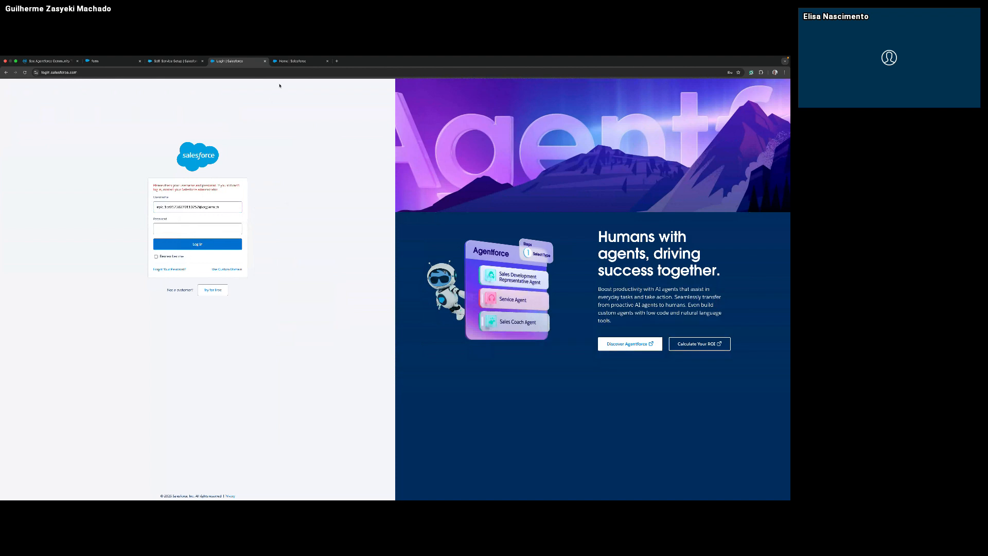
# Copy the org's domain address from the user profile on the playground's home page.
pyautogui.click(294, 61)
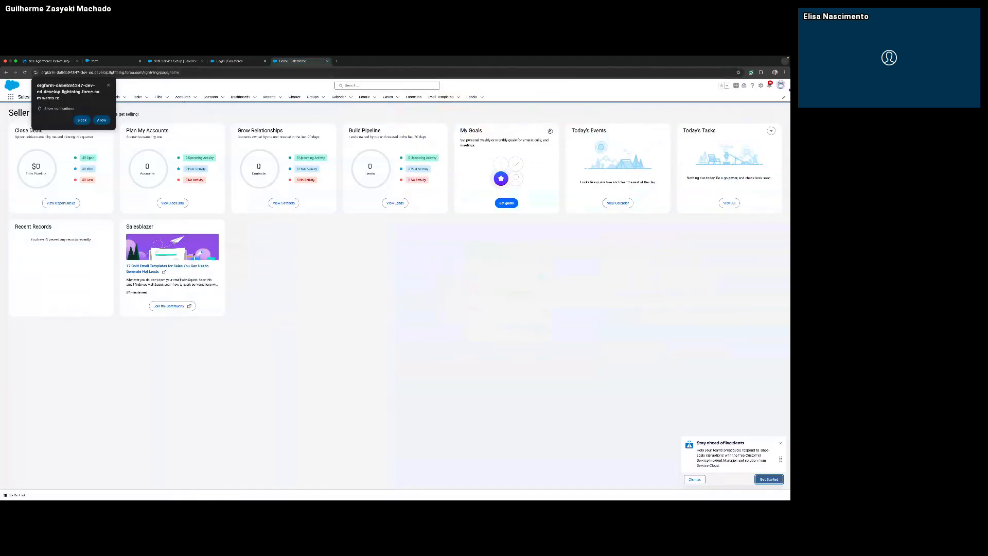
pyautogui.click(781, 86)
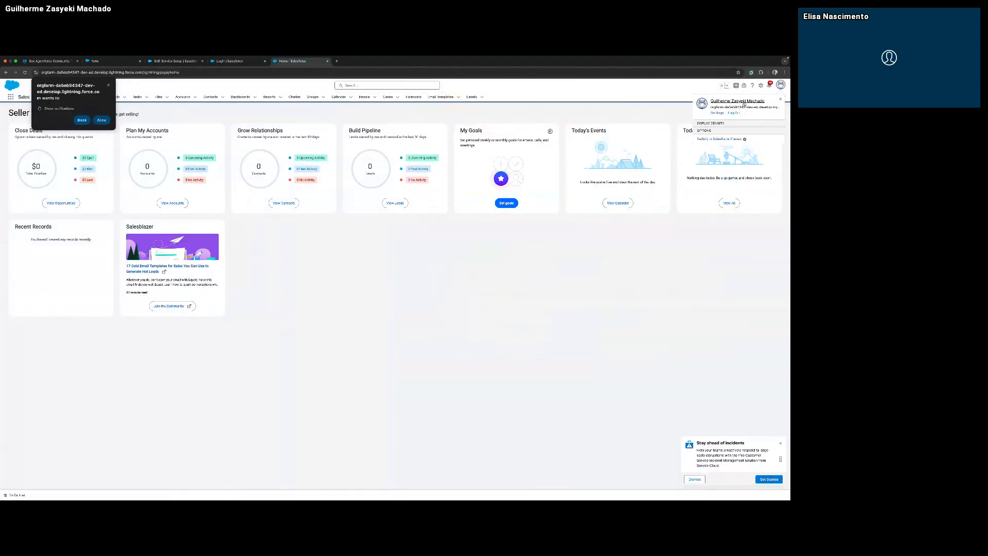
pyautogui.tripleClick(744, 107)
pyautogui.rightClick(744, 107)
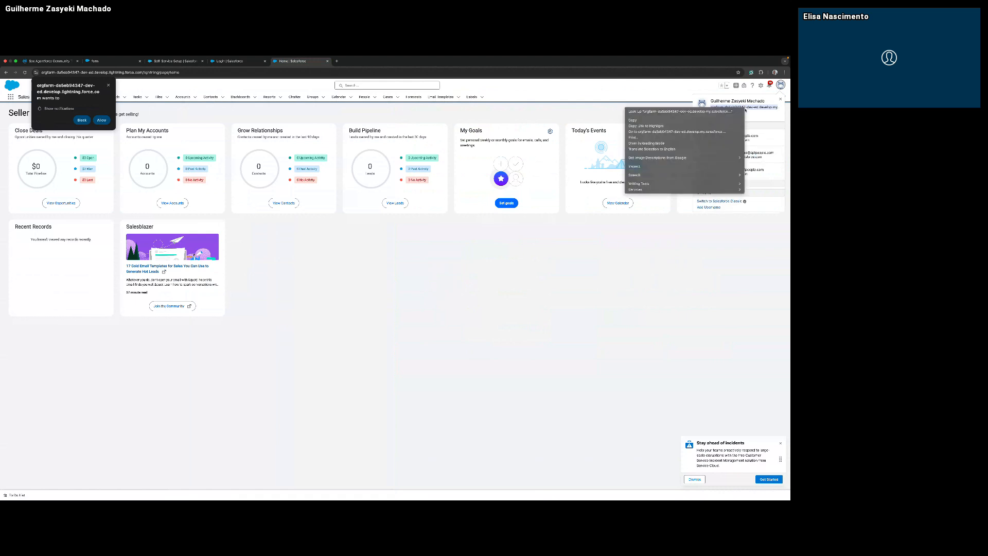
pyautogui.click(669, 120)
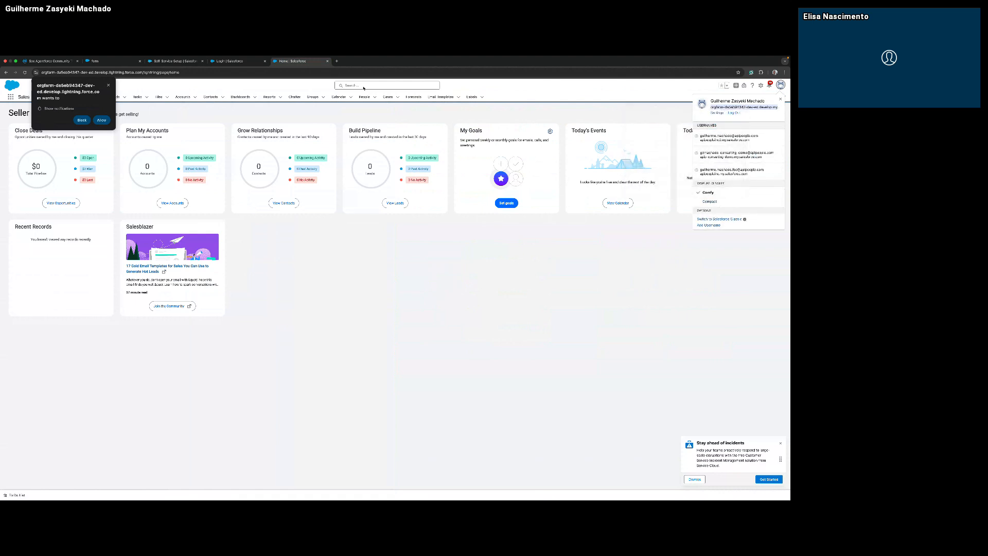
# Try to log in with the copied org address as the username and the account password.
pyautogui.click(226, 61)
pyautogui.click(188, 208)
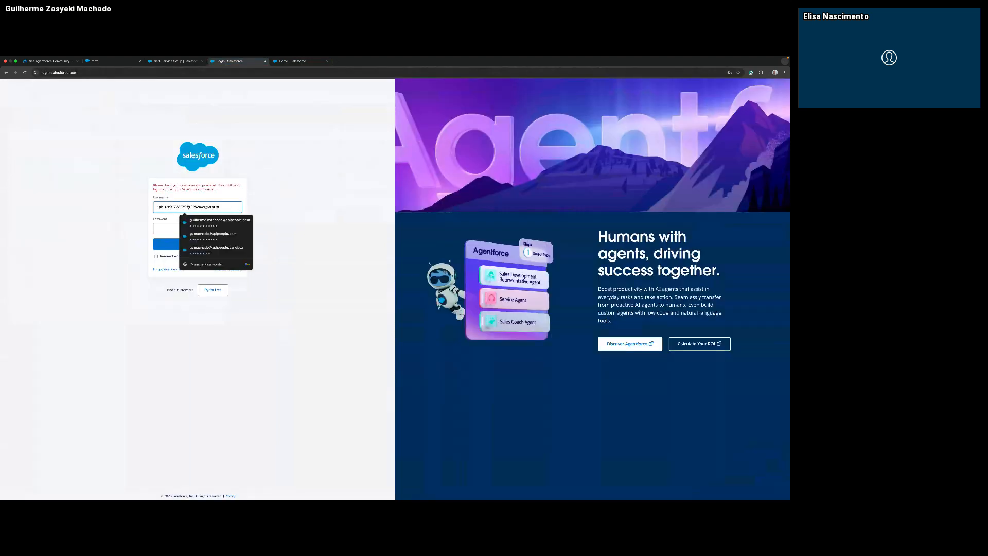
pyautogui.tripleClick(189, 208)
pyautogui.hotkey('ctrl', 'v')
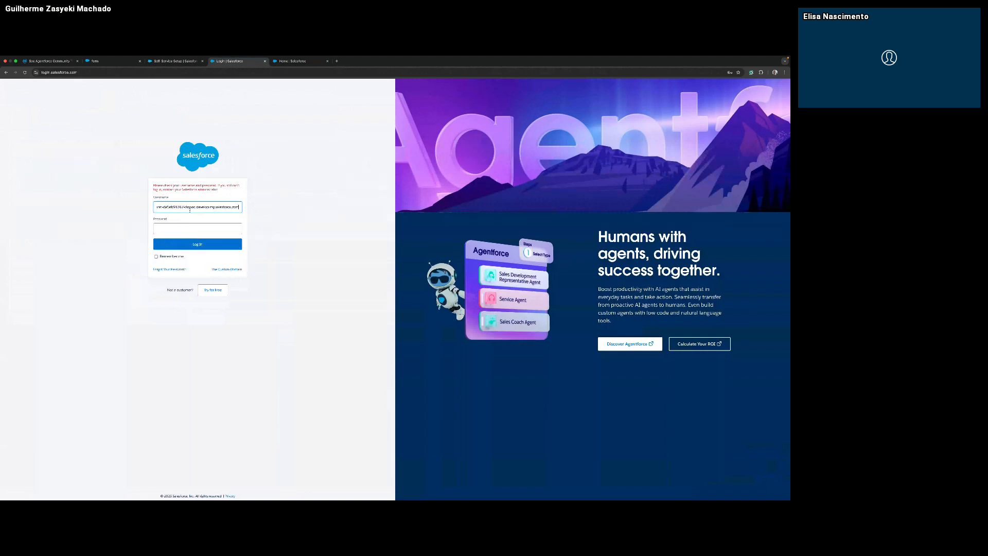
pyautogui.press('Tab')
pyautogui.write('**')
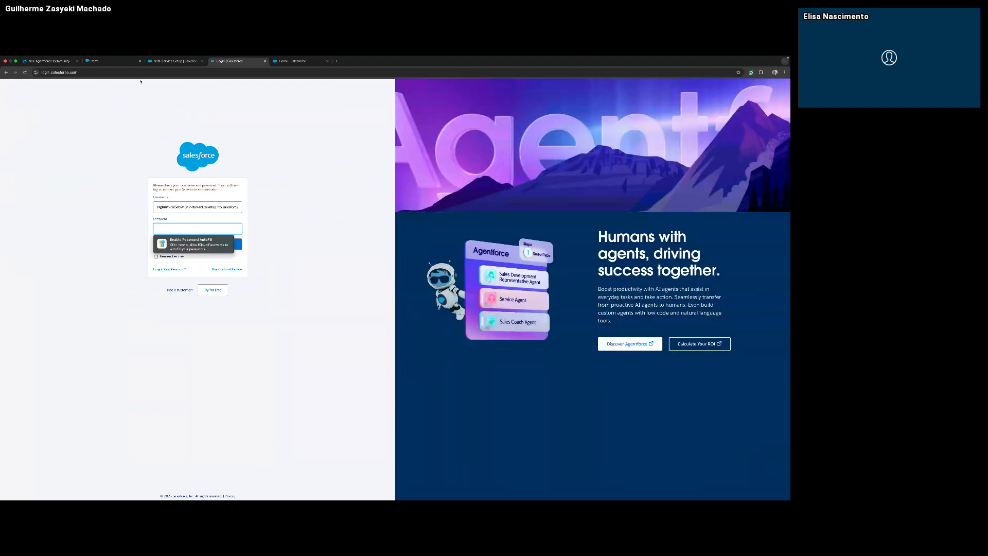
# Consult the Self-Service Setup guide, then dismiss the notification permission request on the playground's home page.
pyautogui.click(174, 63)
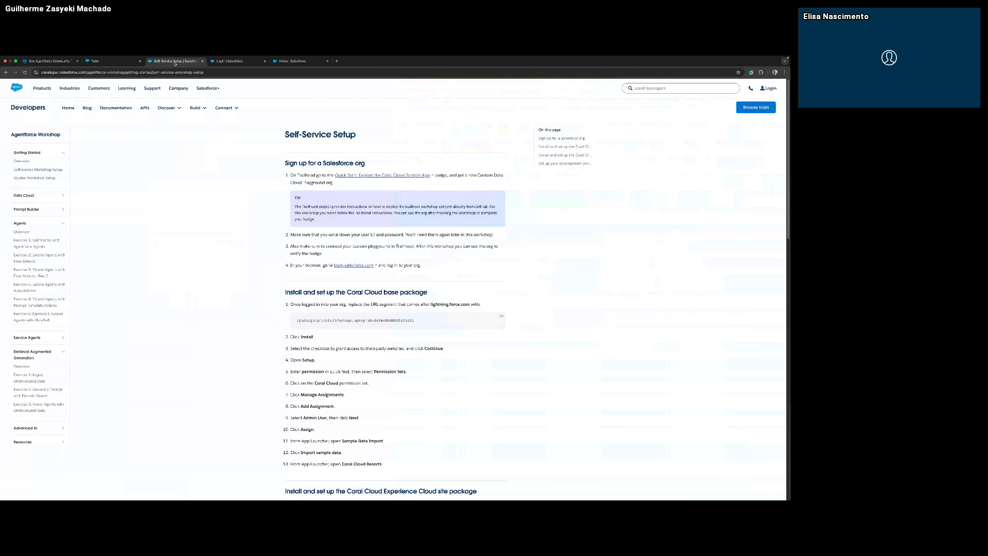
pyautogui.click(292, 61)
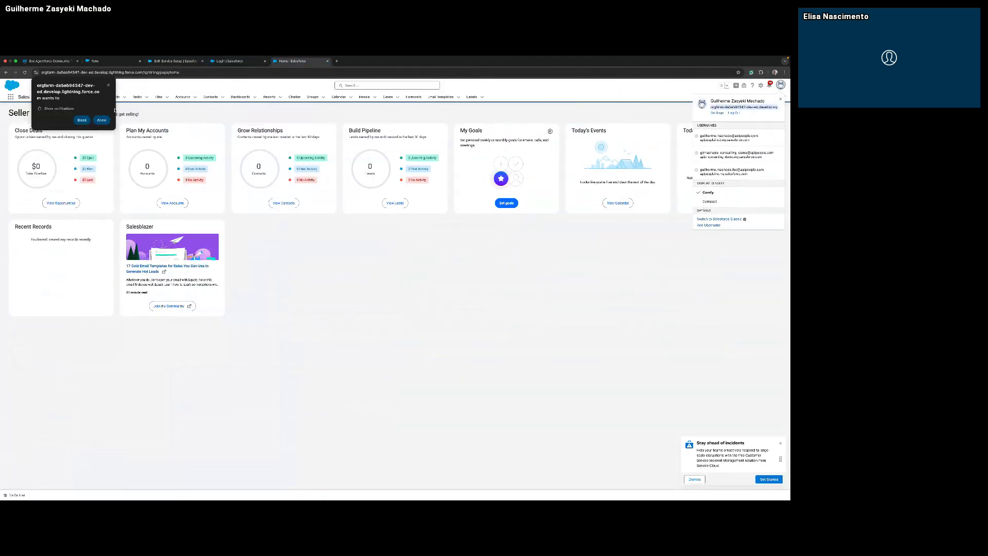
pyautogui.click(107, 85)
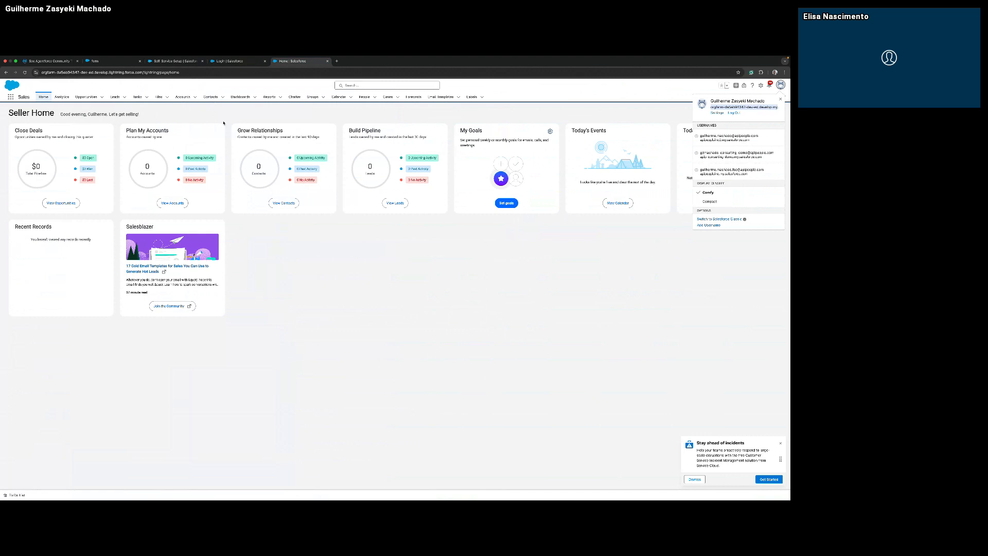
# Return the login page to the Deploy the Coral Cloud Sample App project and accept all cookies.
pyautogui.click(224, 62)
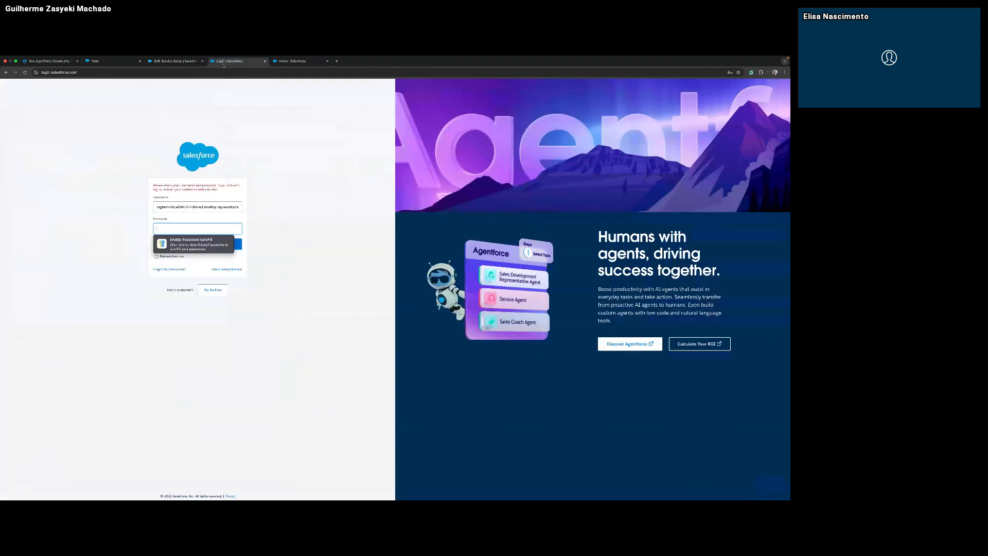
pyautogui.click(5, 73)
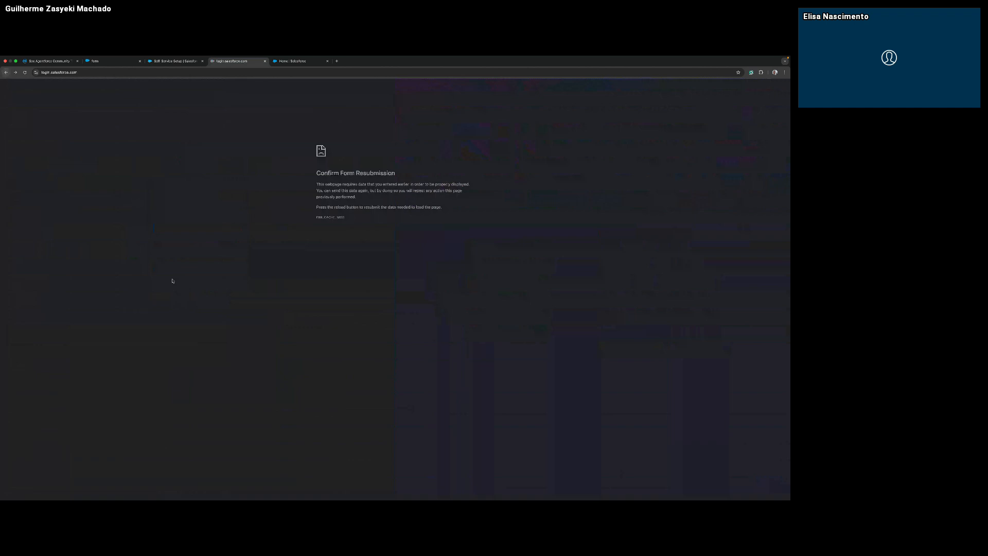
pyautogui.rightClick(6, 72)
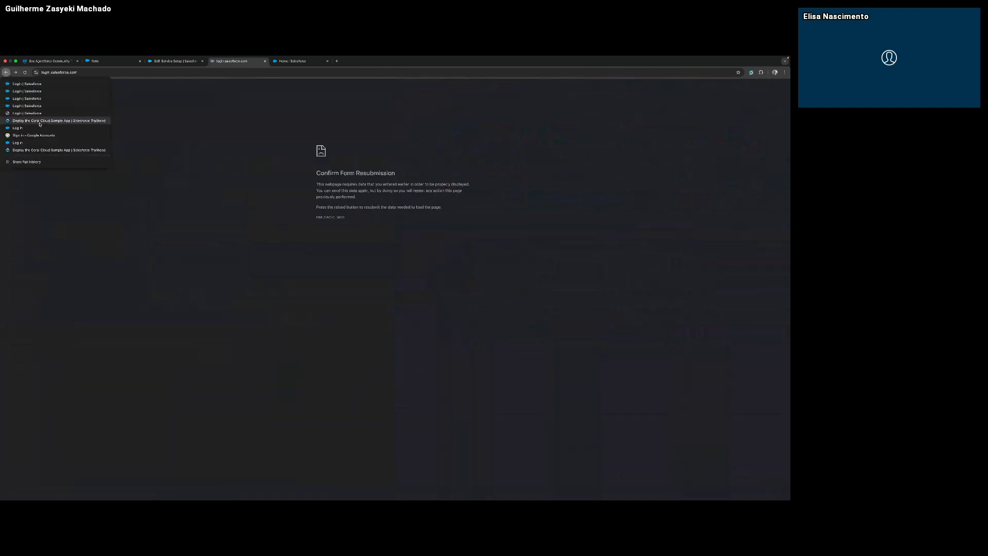
pyautogui.click(41, 150)
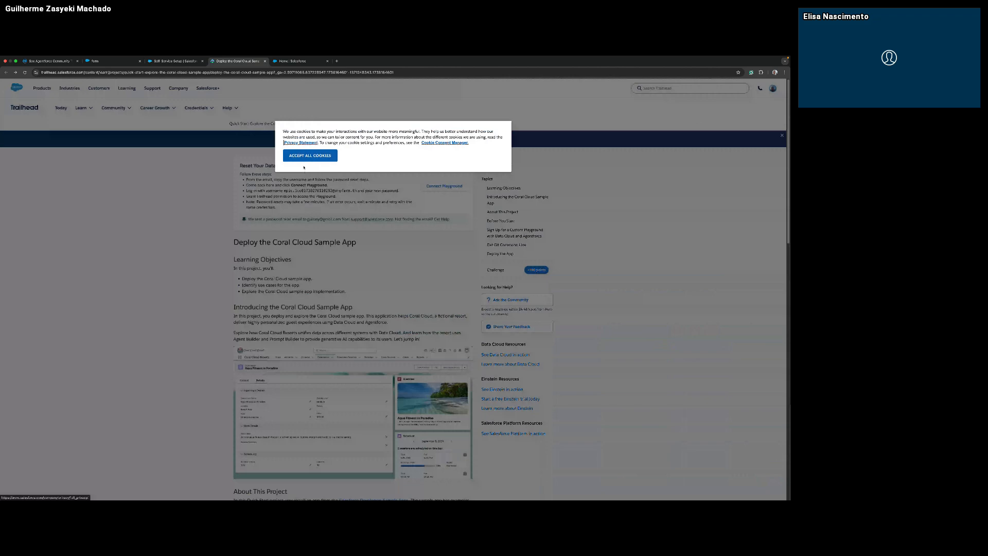
pyautogui.click(305, 157)
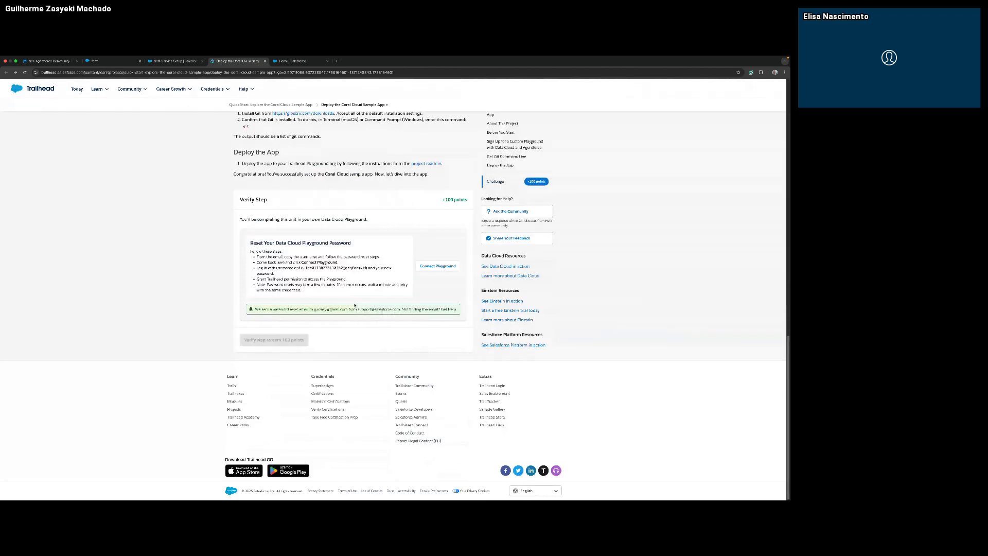
pyautogui.scroll(5, 355, 305)
pyautogui.scroll(10, 291, 214)
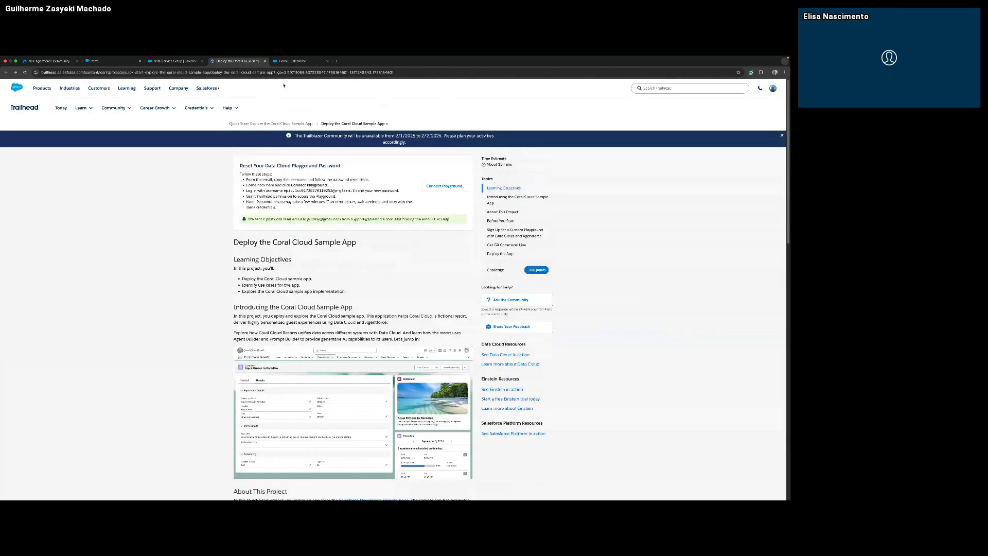
# Copy the base package's install URL segment from the Self-Service Setup guide.
pyautogui.hotkey('ctrl', 'shift', 'Tab')
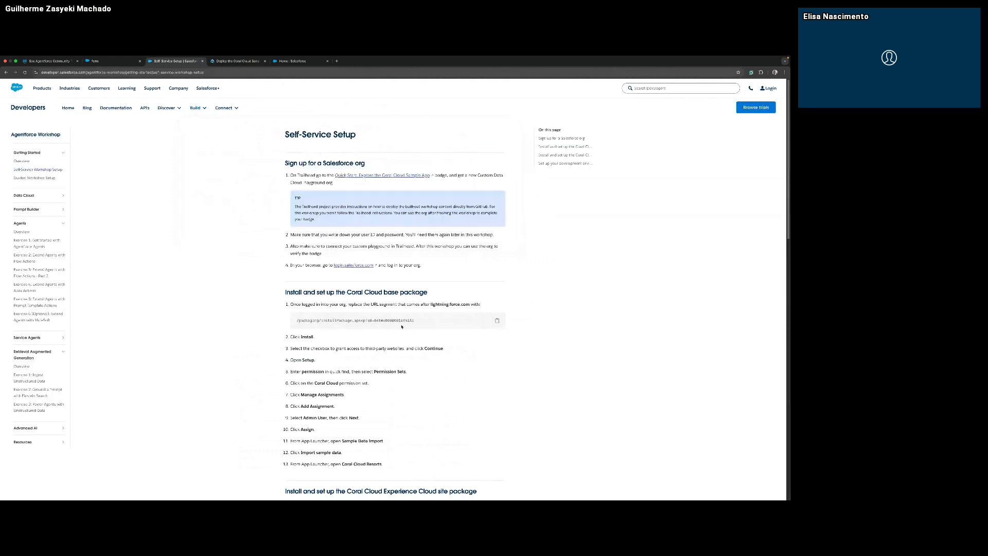
pyautogui.moveTo(416, 320); pyautogui.dragTo(320, 316)
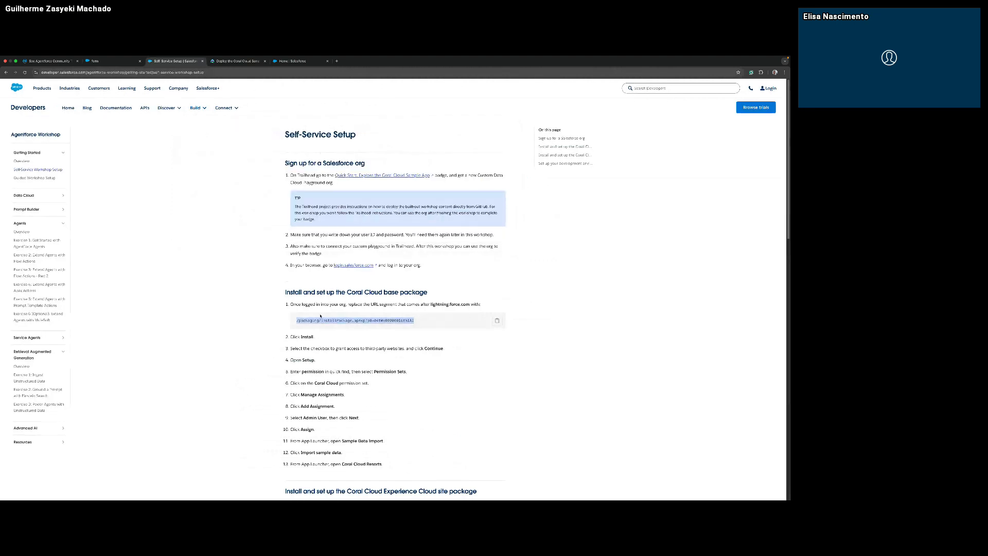
pyautogui.rightClick(312, 319)
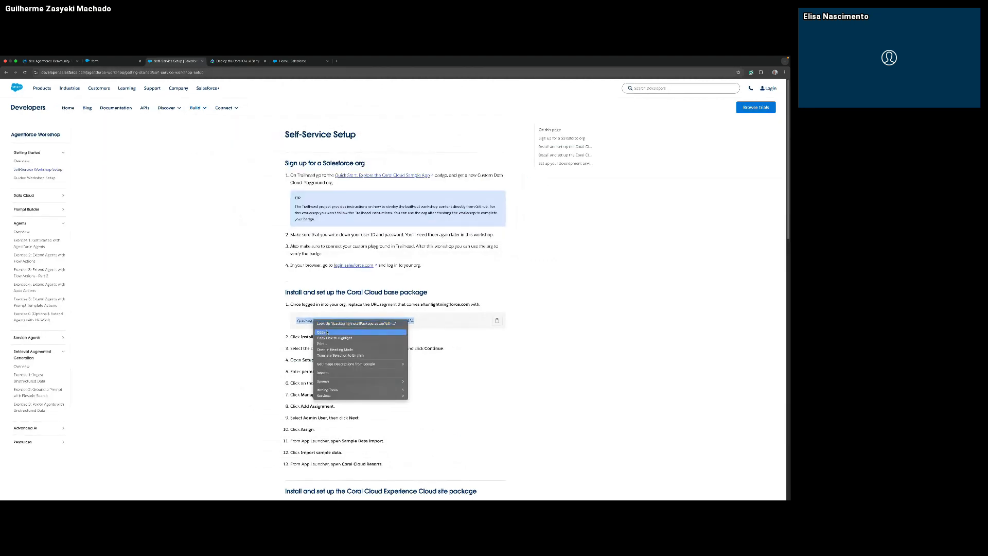
pyautogui.click(335, 330)
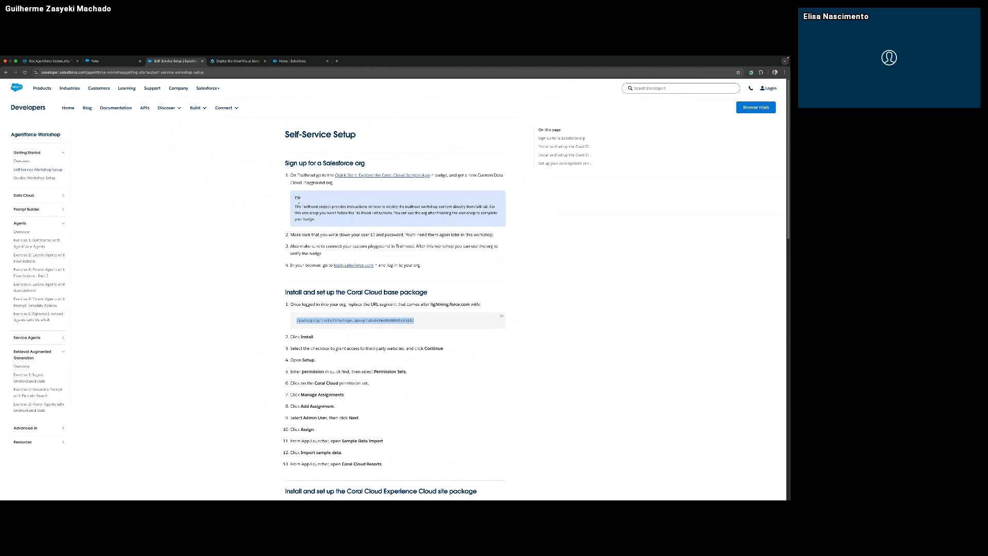
# Check in the Self-Service Setup guide which part of the org's URL the copied segment replaces.
pyautogui.click(289, 61)
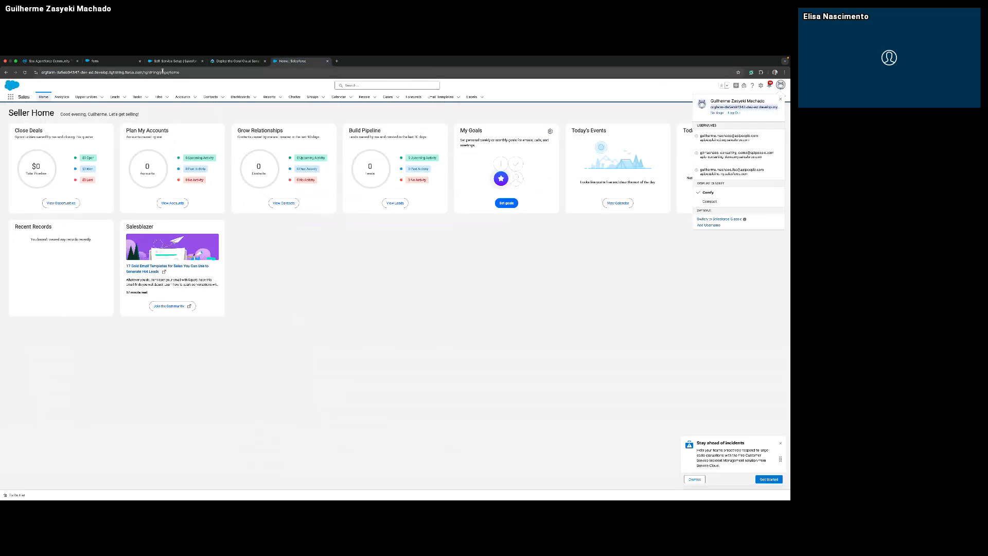
pyautogui.click(230, 62)
pyautogui.click(176, 61)
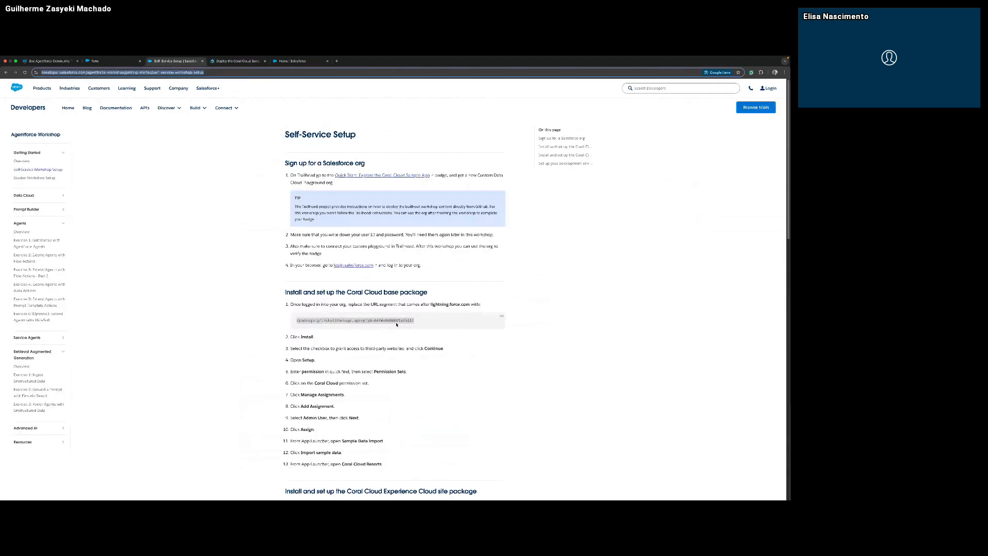
pyautogui.moveTo(423, 304); pyautogui.dragTo(470, 304)
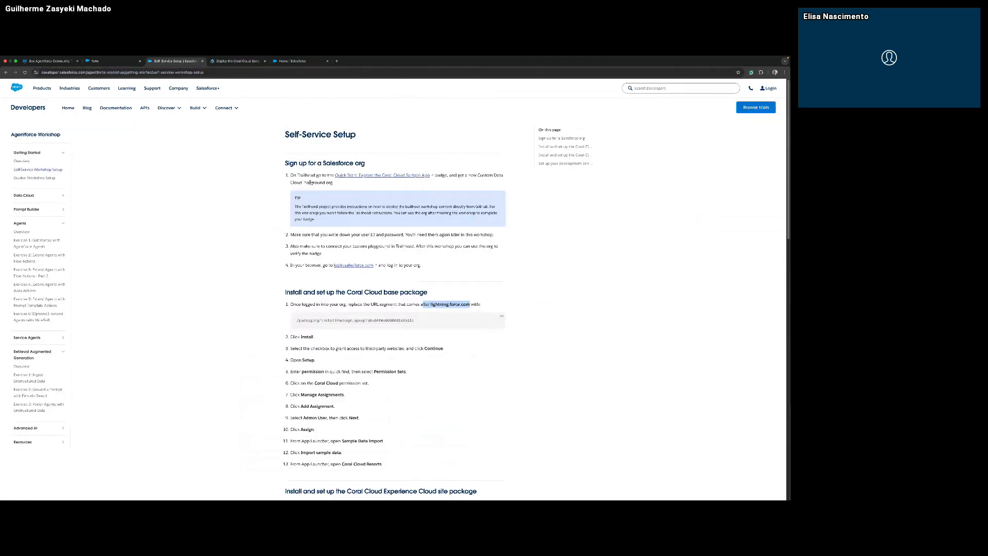
# Replace the part of the playground's URL after lightning.force.com with the copied package path and load the page.
pyautogui.click(285, 61)
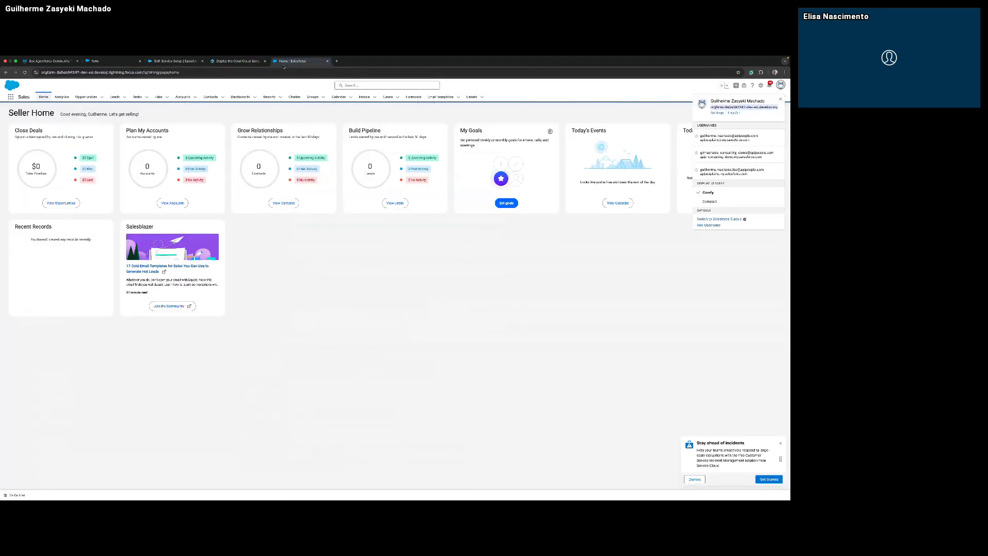
pyautogui.click(144, 73)
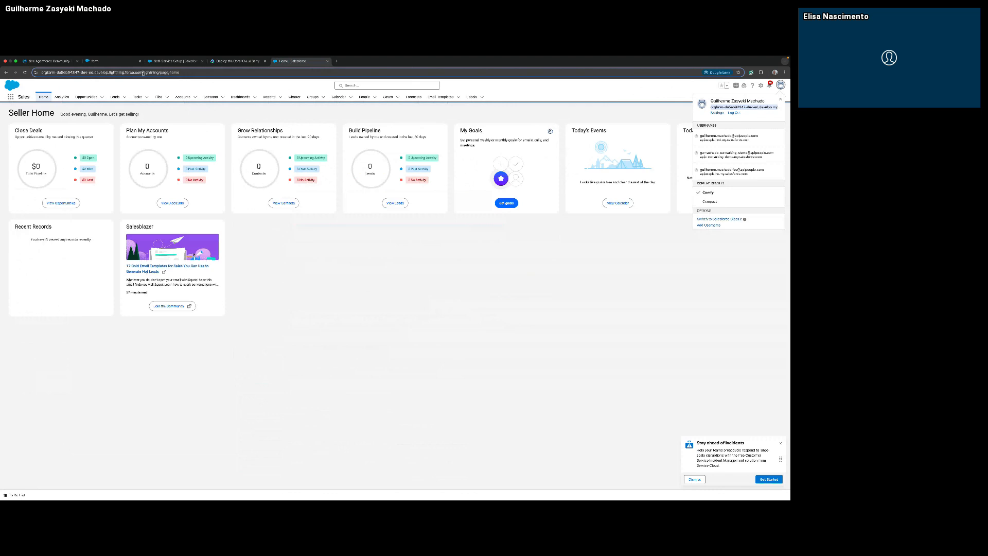
pyautogui.moveTo(143, 72); pyautogui.dragTo(255, 75)
pyautogui.click(256, 76)
pyautogui.moveTo(156, 72); pyautogui.dragTo(211, 81)
pyautogui.write('packaging/installPackage.apexp?p0=04tWx000001aXhIAI')
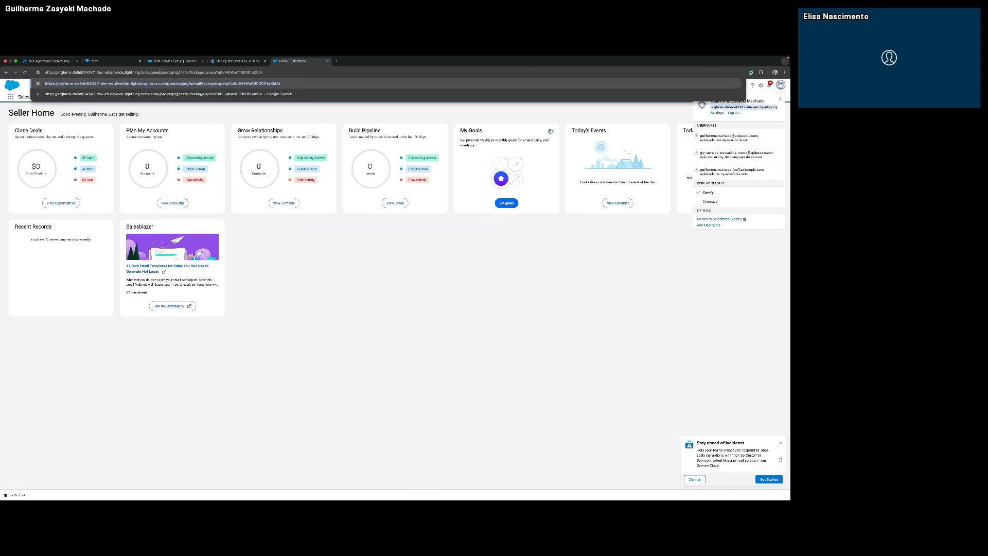
pyautogui.press('Return')
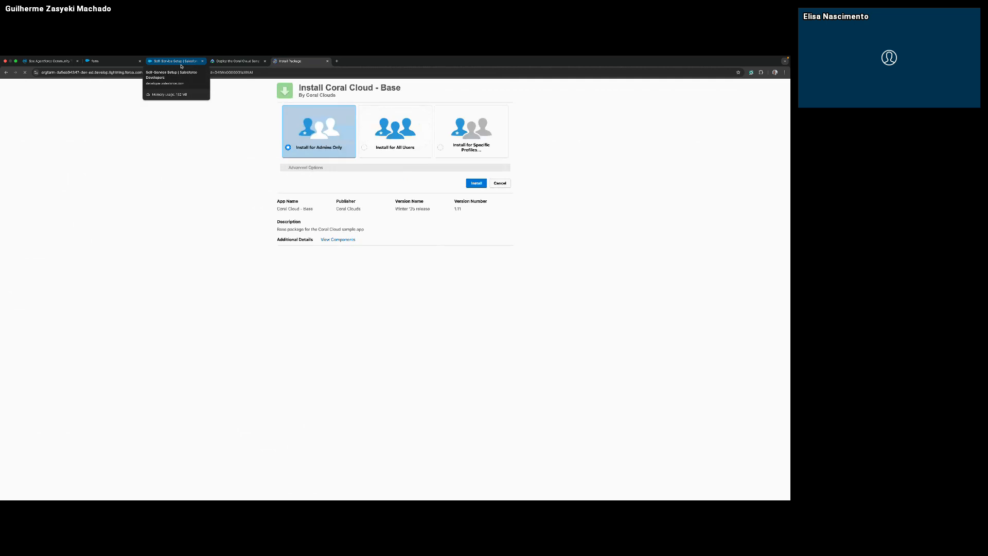
# Install the Coral Cloud - Base package for admins only, granting access to the listed third-party websites.
pyautogui.click(181, 65)
pyautogui.click(194, 73)
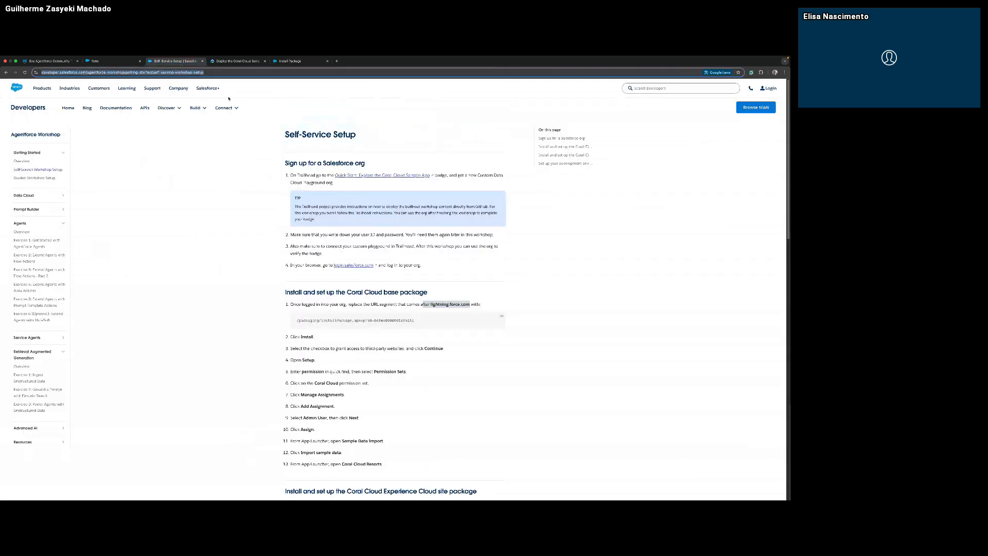
pyautogui.press('super+Tab')
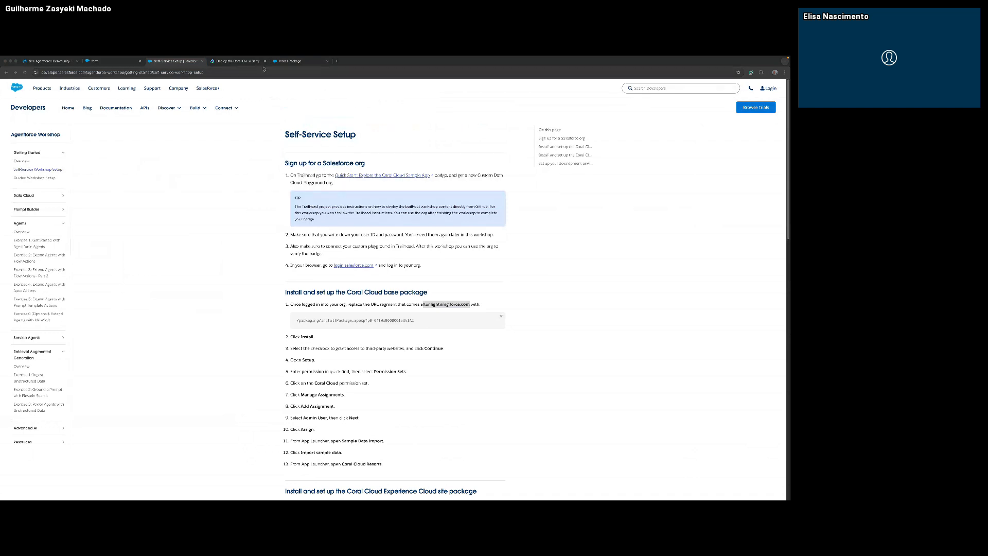
pyautogui.click(275, 63)
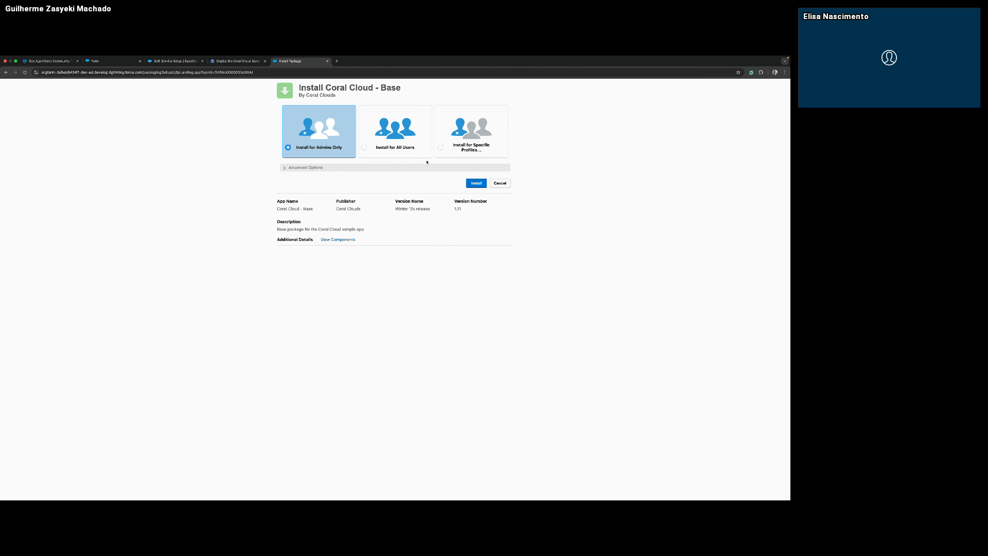
pyautogui.click(475, 184)
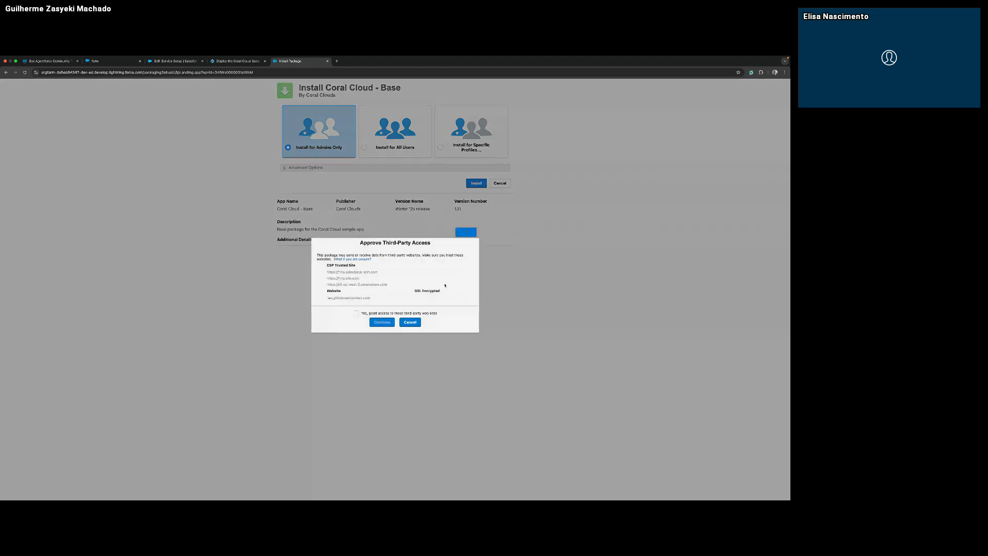
pyautogui.click(357, 313)
pyautogui.click(379, 324)
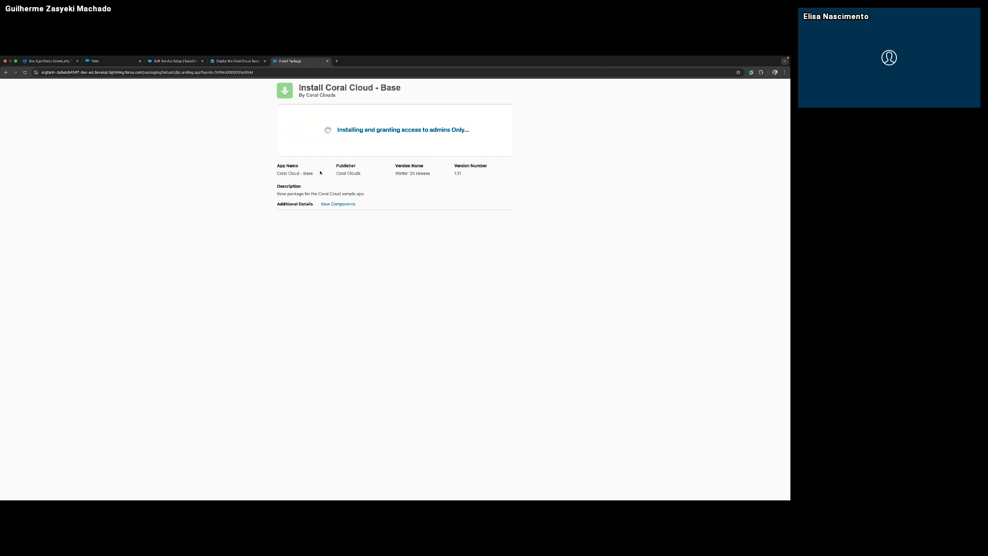
# Open the org's base lightning.force.com address in a new browser tab, then return to the package installation.
pyautogui.moveTo(143, 72); pyautogui.dragTo(25, 70)
pyautogui.press('super+c')
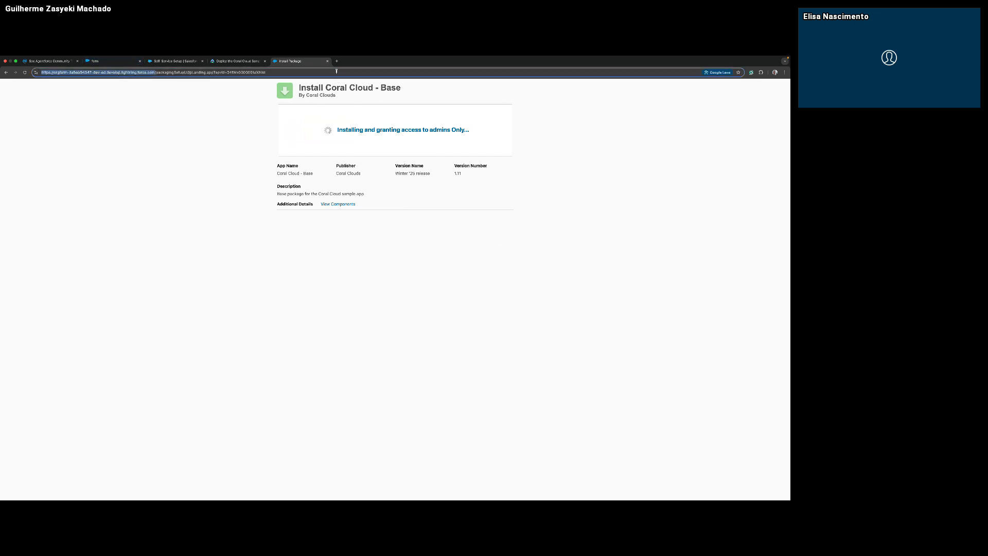
pyautogui.click(337, 61)
pyautogui.press('super+v')
pyautogui.press('Return')
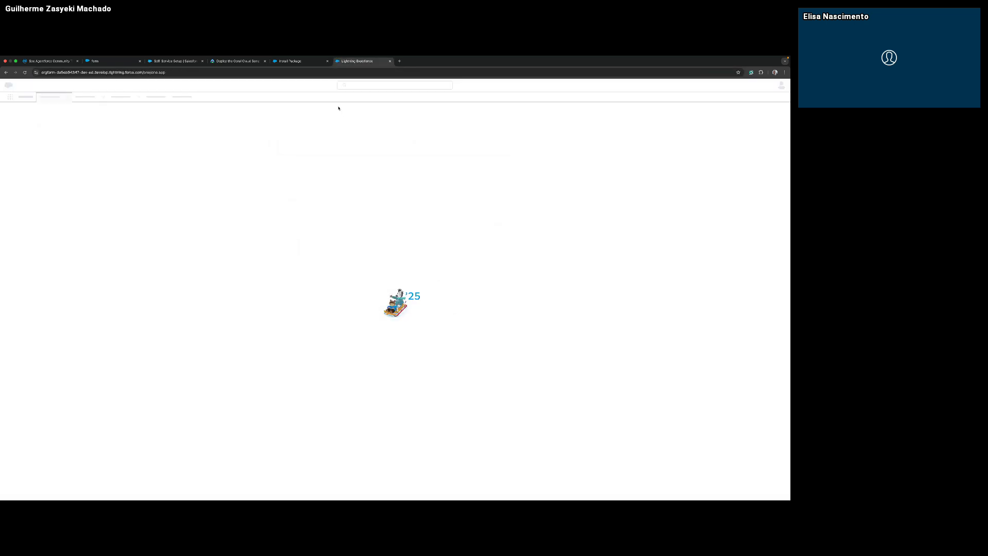
pyautogui.hotkey('ctrl', 'shift', 'Tab')
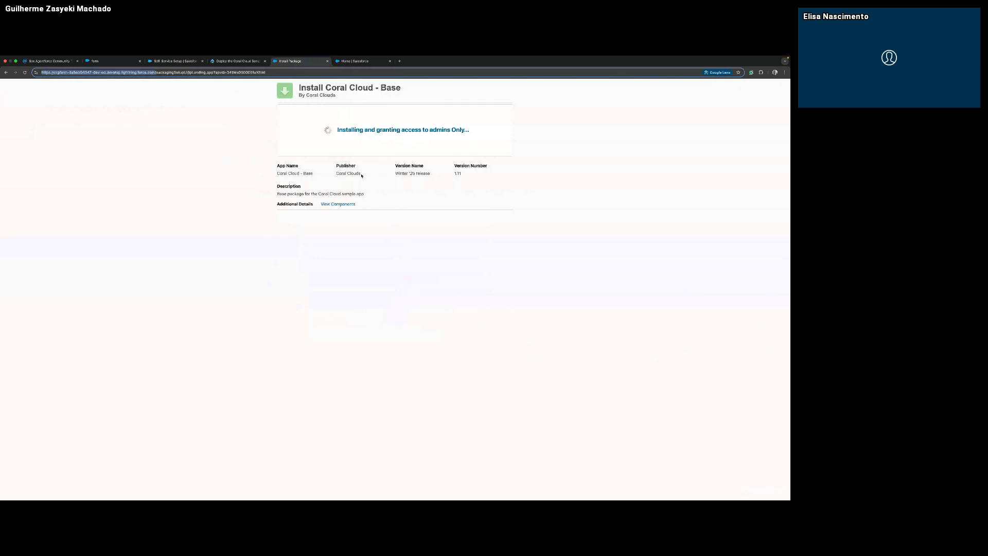
# View the components of the Coral Cloud - Base package, then close the list.
pyautogui.press('super+Tab')
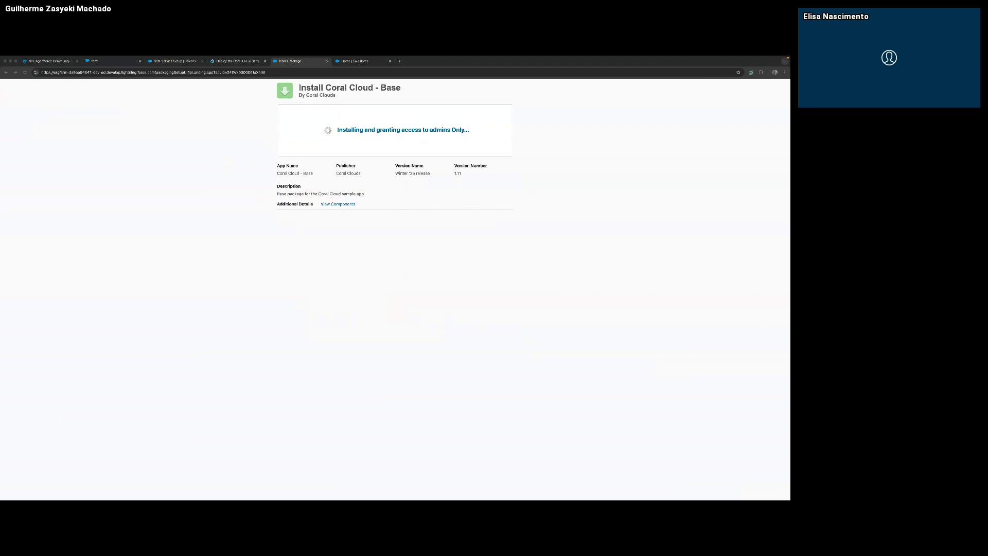
pyautogui.click(515, 196)
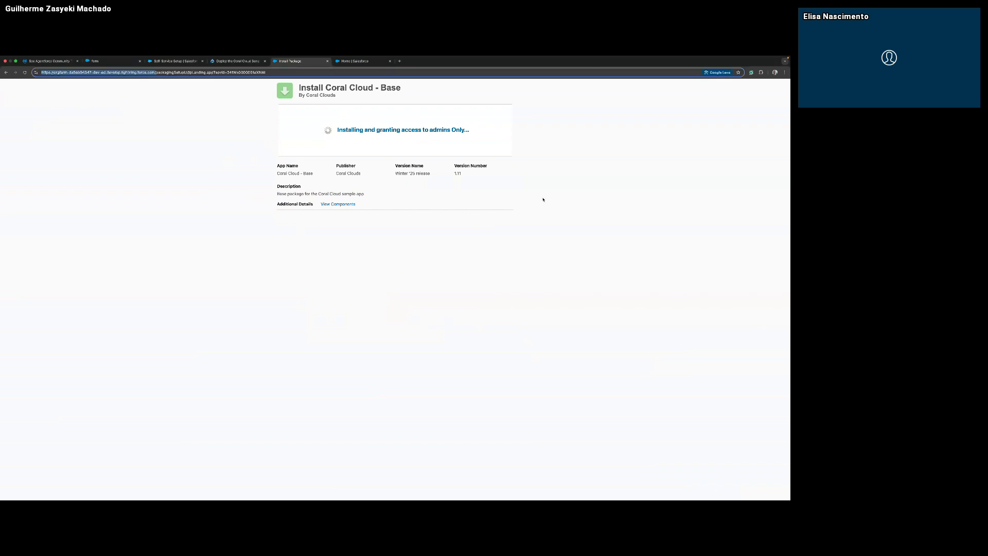
pyautogui.click(331, 207)
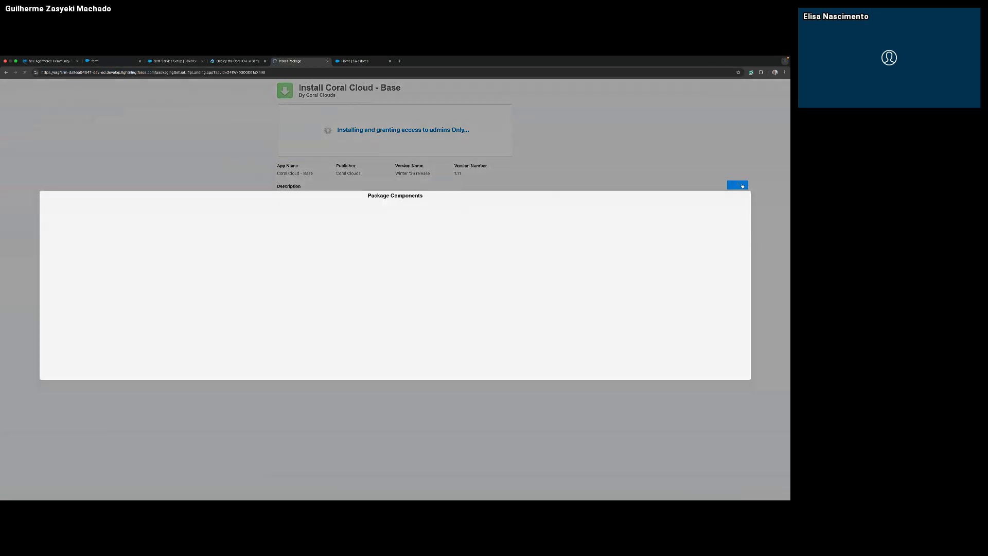
pyautogui.click(743, 185)
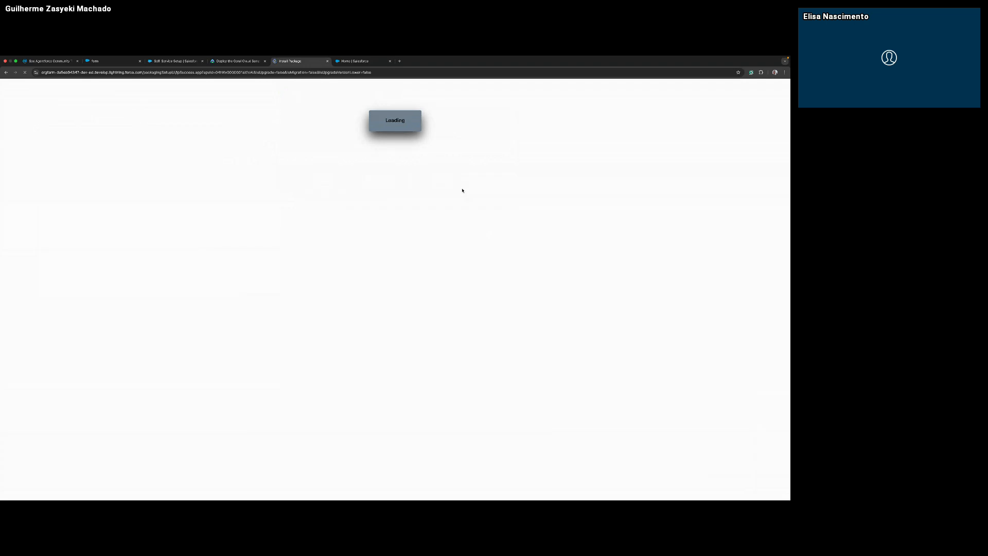
# Finish the package installation and find the Permission Sets page in Setup.
pyautogui.click(492, 146)
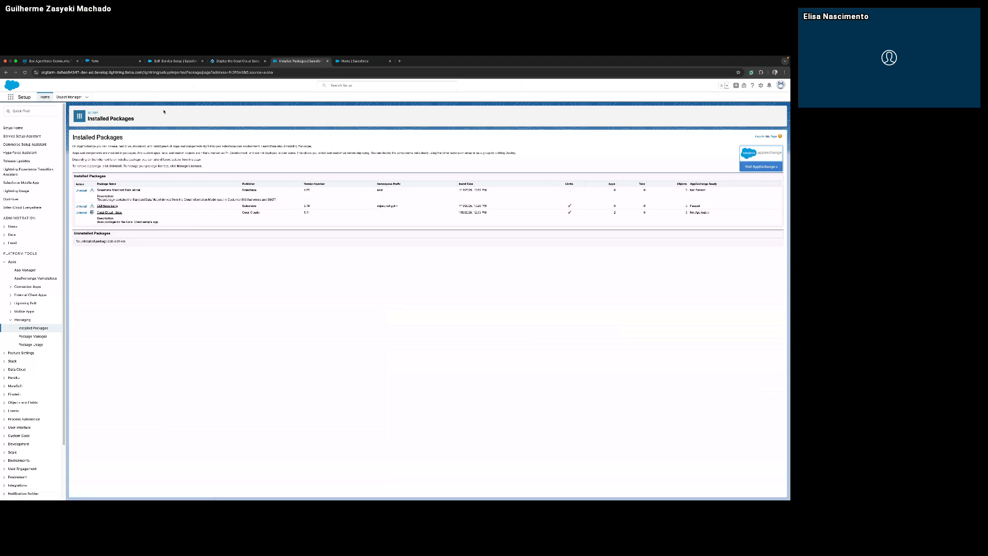
pyautogui.click(760, 85)
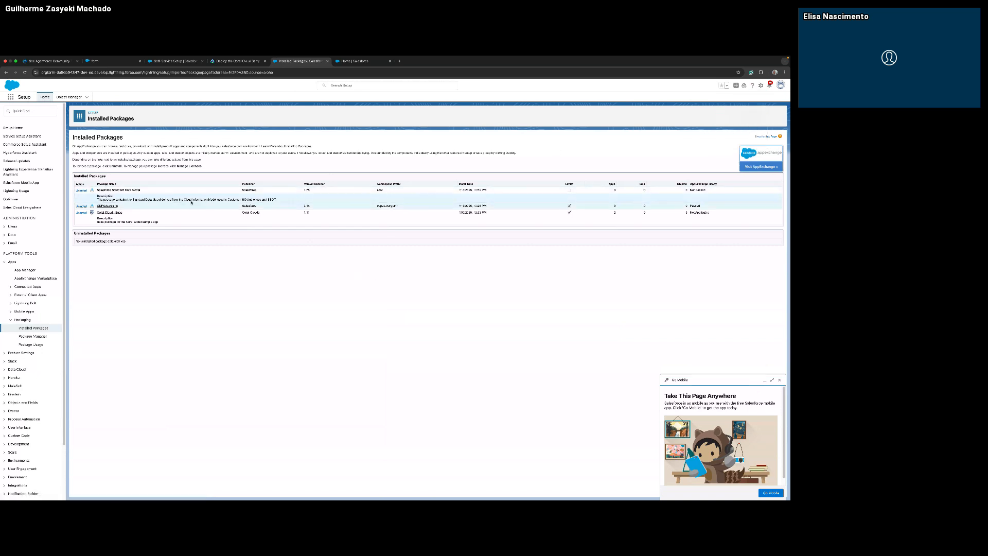
pyautogui.click(35, 110)
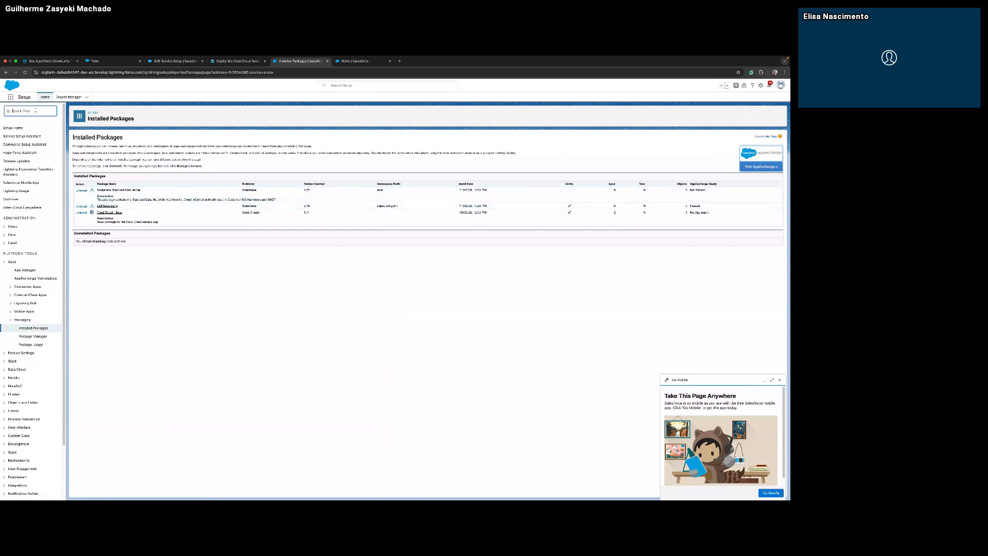
pyautogui.write('aermiss')
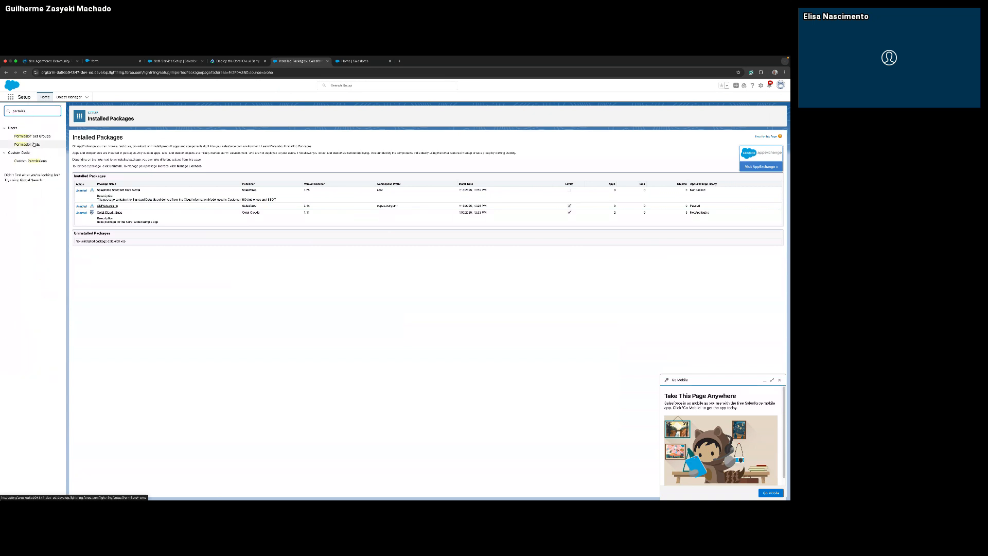
pyautogui.click(34, 145)
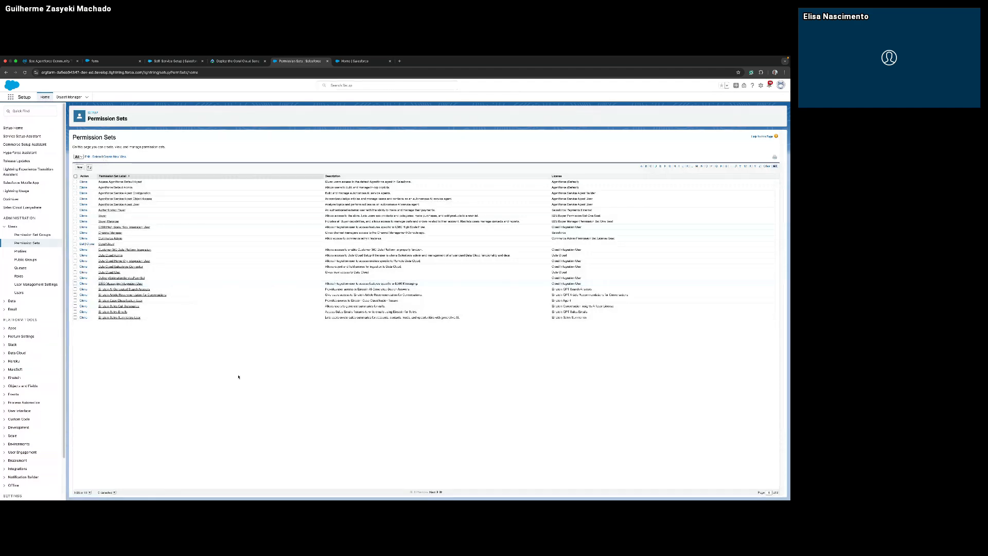
# Enlarge the page view and open the Coral Cloud permission set.
pyautogui.press('super+plus')
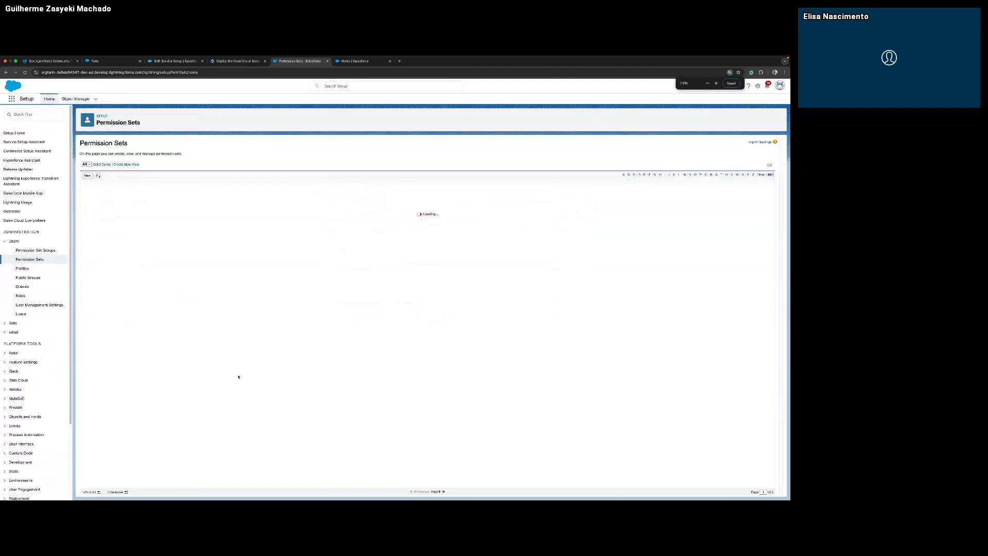
pyautogui.press('super+plus')
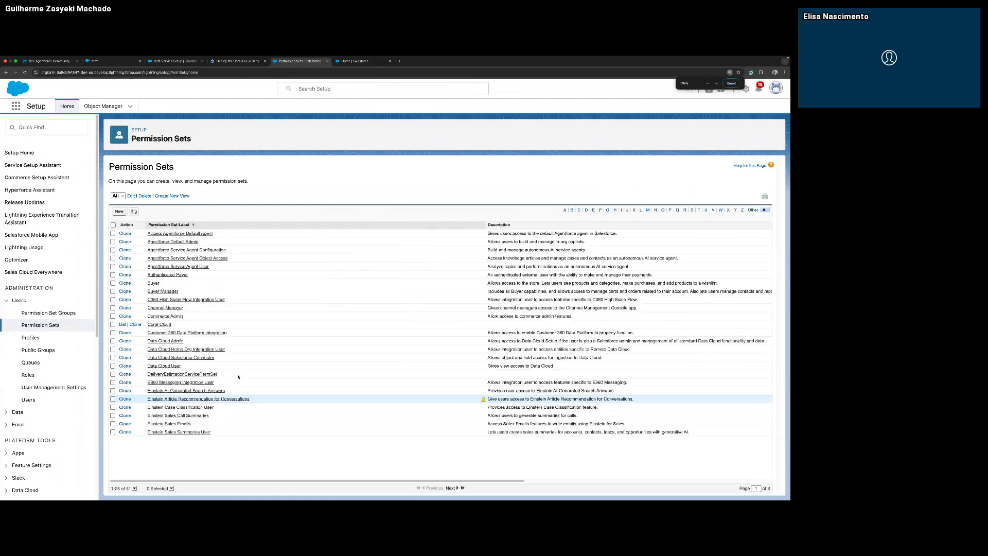
pyautogui.press('super+plus')
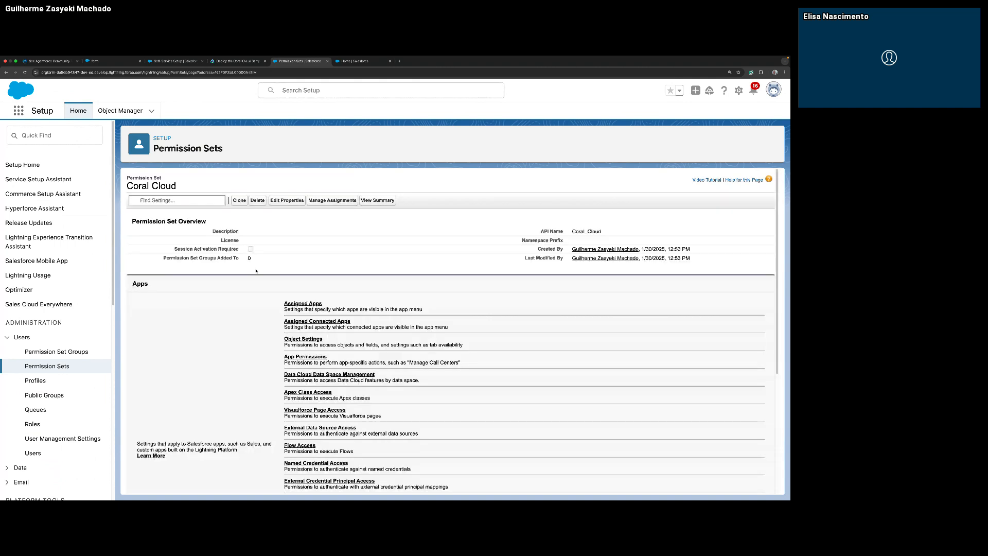
# Assign the Coral Cloud permission set to the System Administrator user with alias epi, with no expiration date.
pyautogui.click(352, 200)
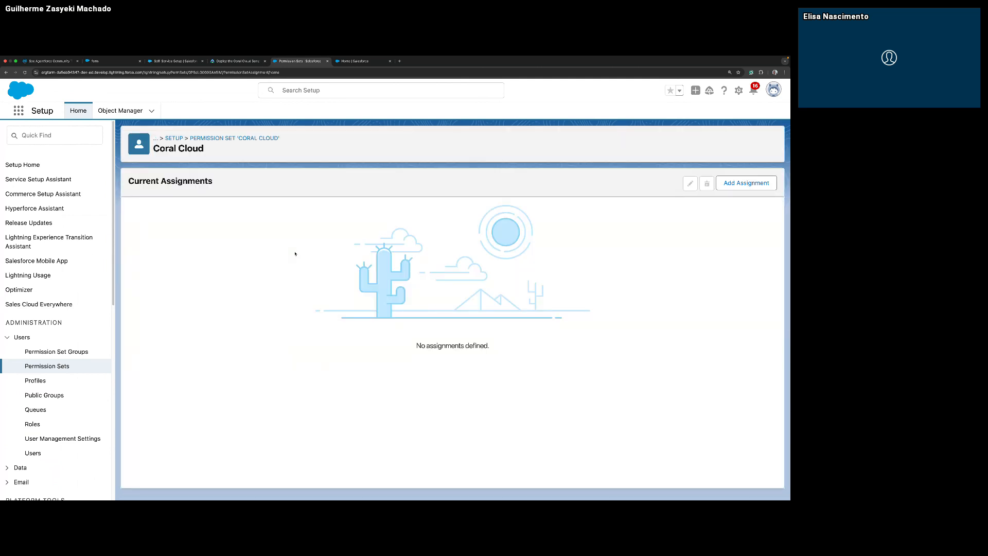
pyautogui.click(737, 186)
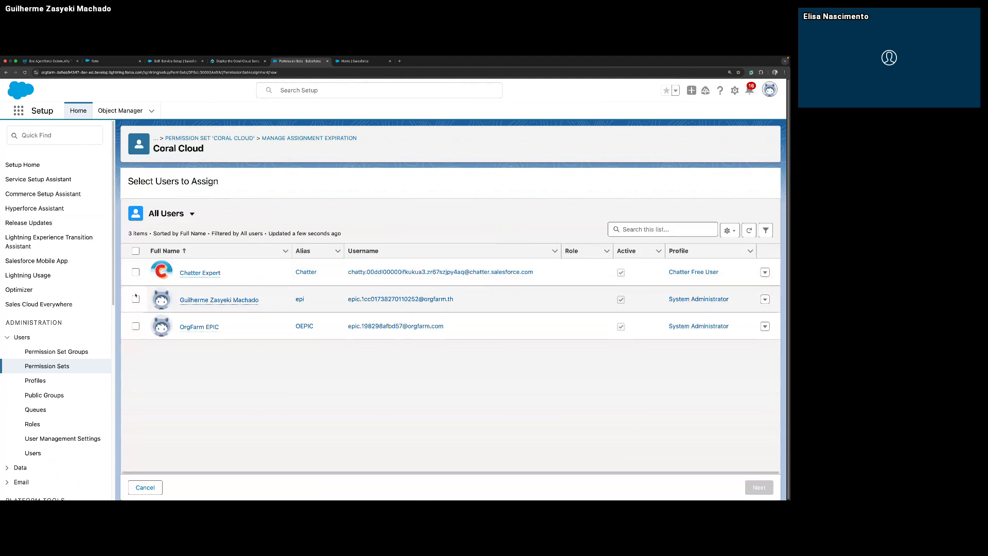
pyautogui.click(135, 299)
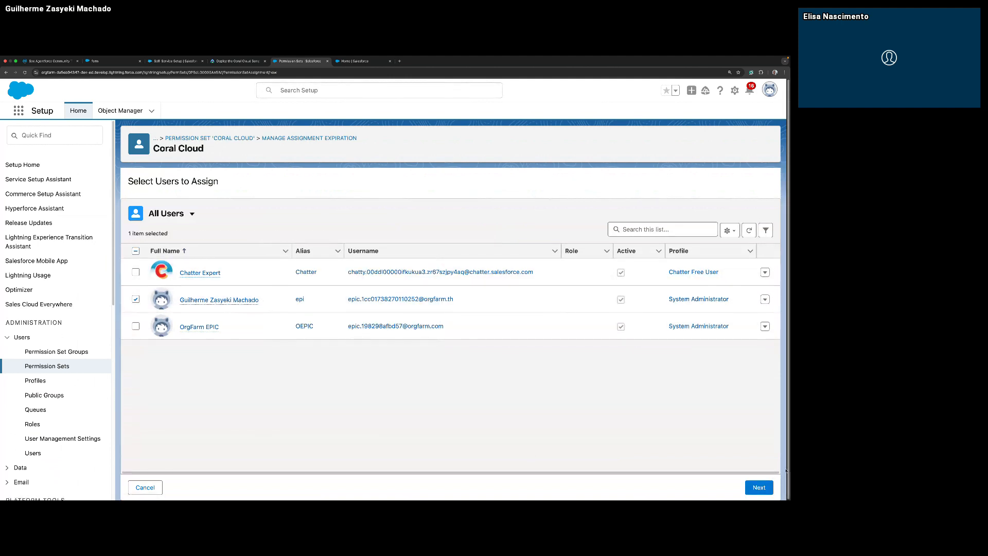
pyautogui.click(749, 485)
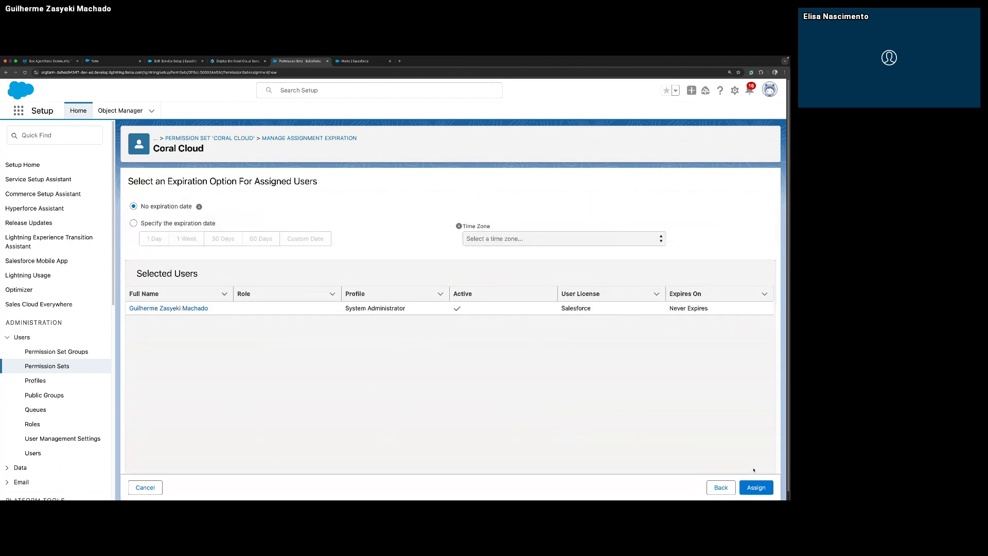
pyautogui.click(760, 487)
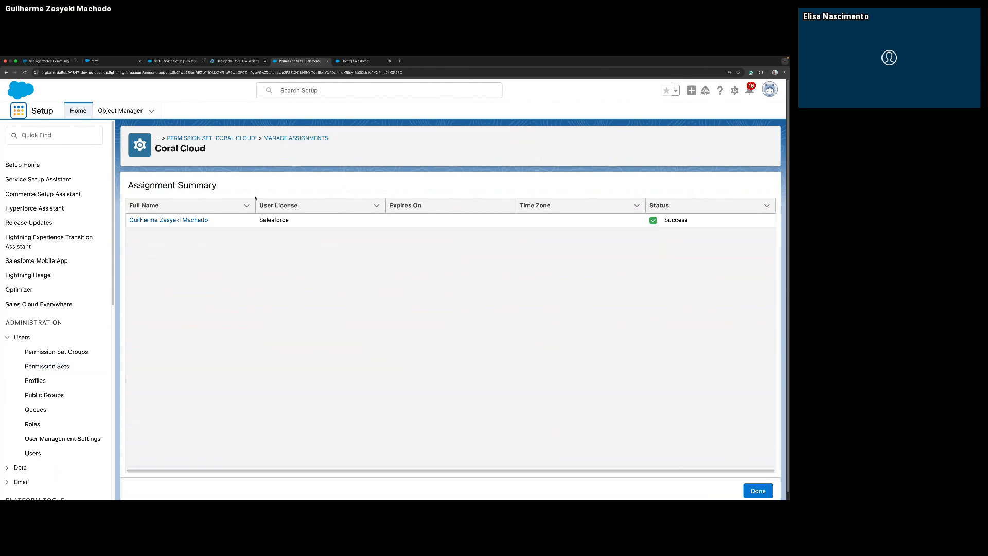
pyautogui.click(758, 490)
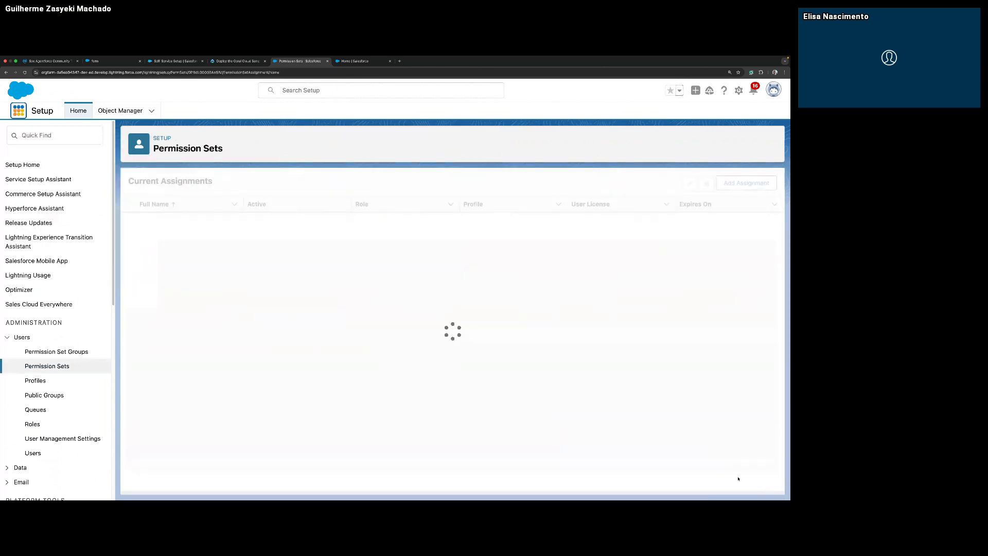
# Find the Sample Data Import app by searching for "sample data" and open it.
pyautogui.click(20, 112)
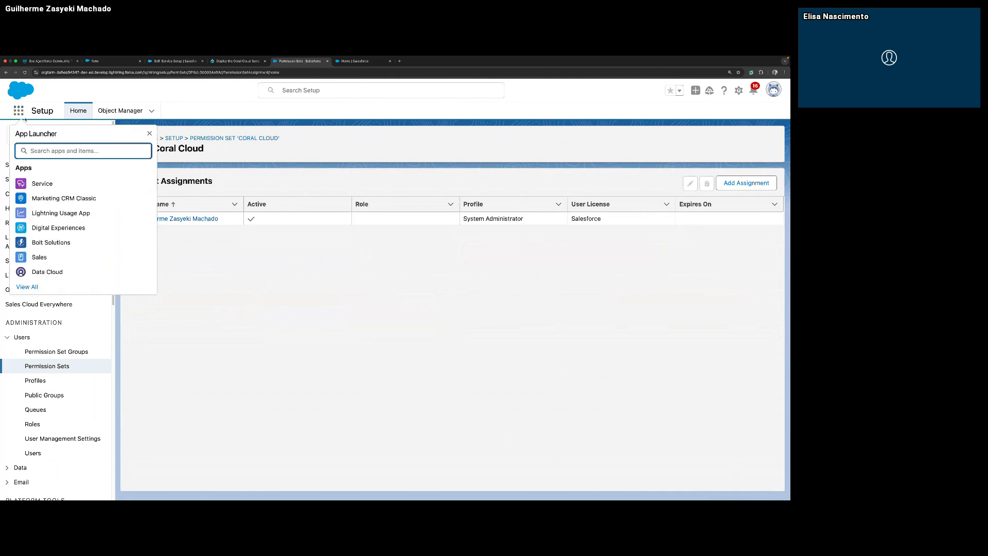
pyautogui.write('sampl')
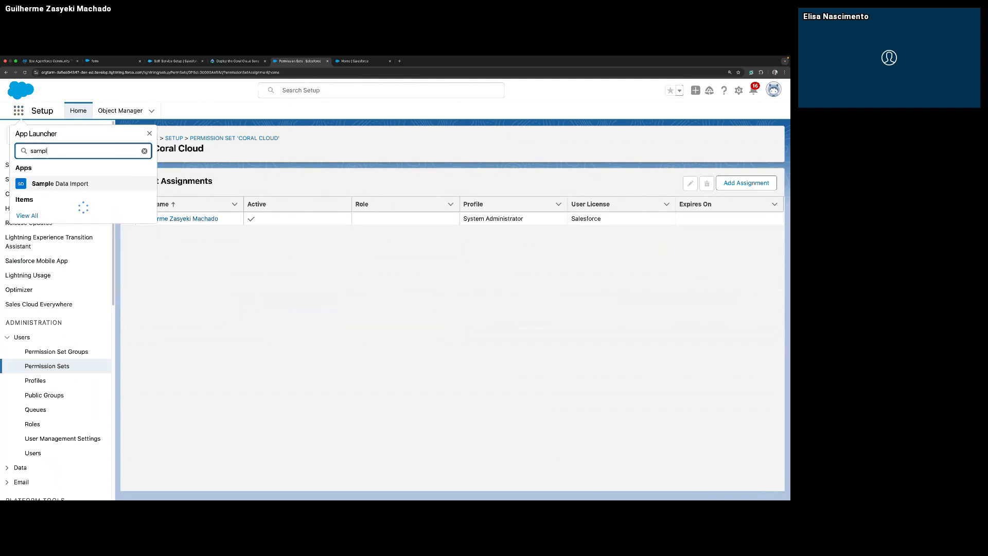
pyautogui.write('e data')
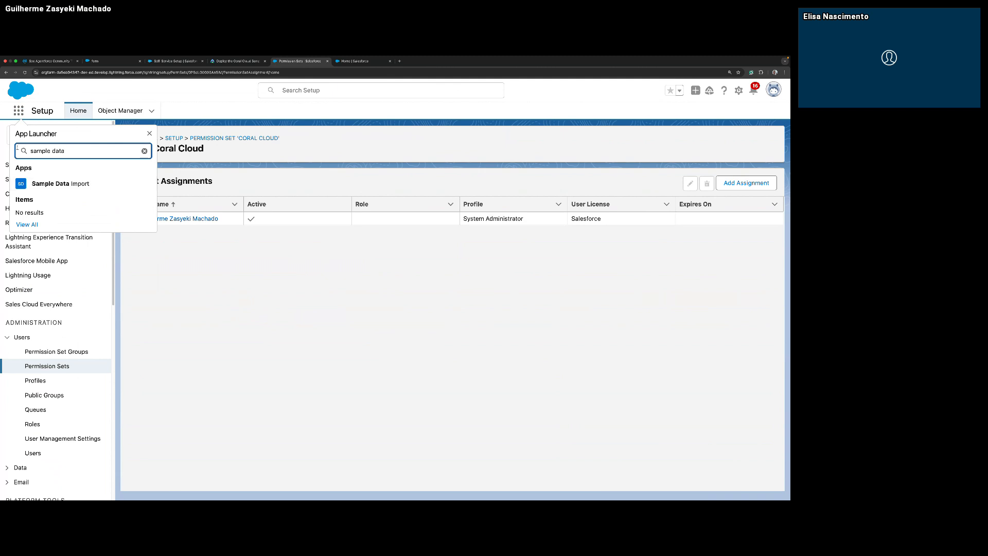
pyautogui.press('Down')
pyautogui.press('Return')
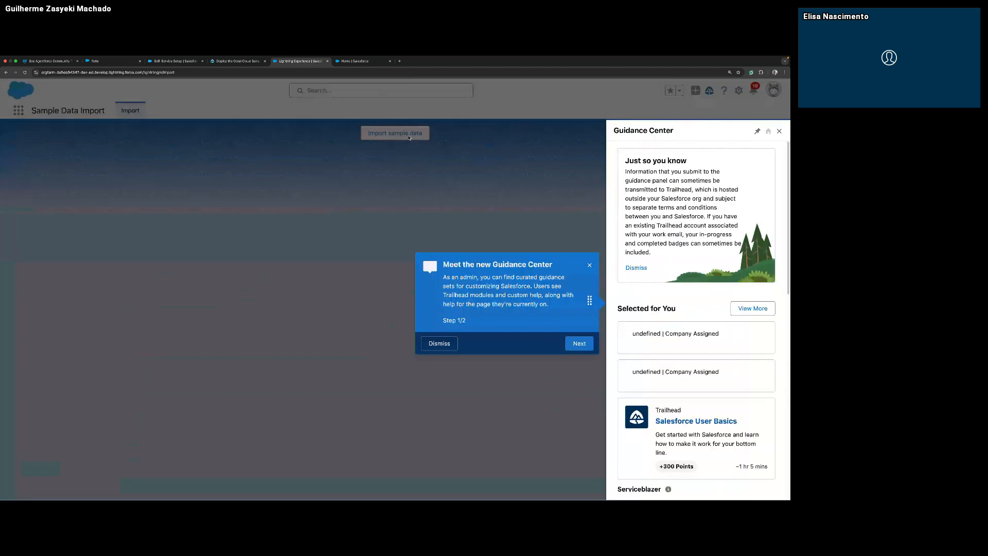
# Import the sample data, closing the Guidance Center and the resulting notification.
pyautogui.click(439, 348)
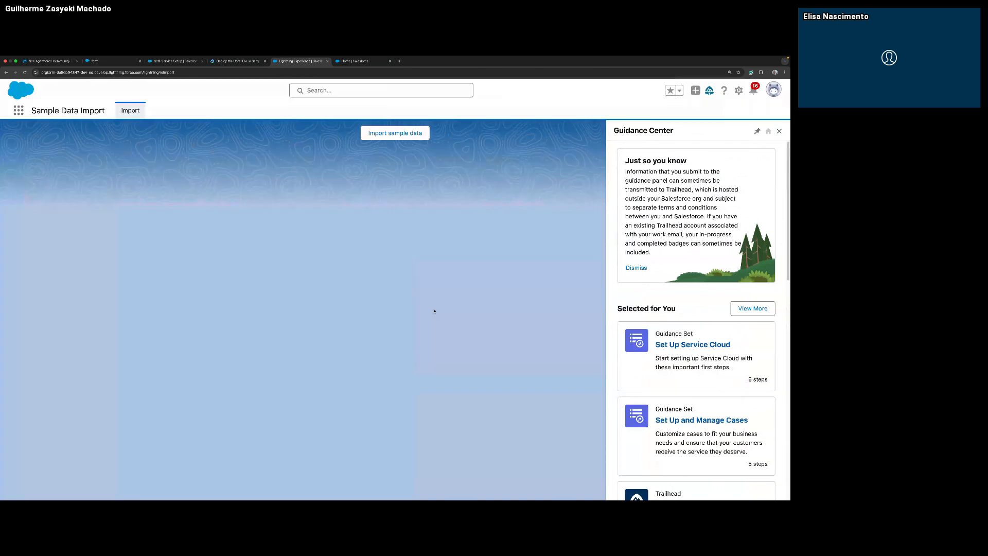
pyautogui.click(391, 131)
pyautogui.click(779, 131)
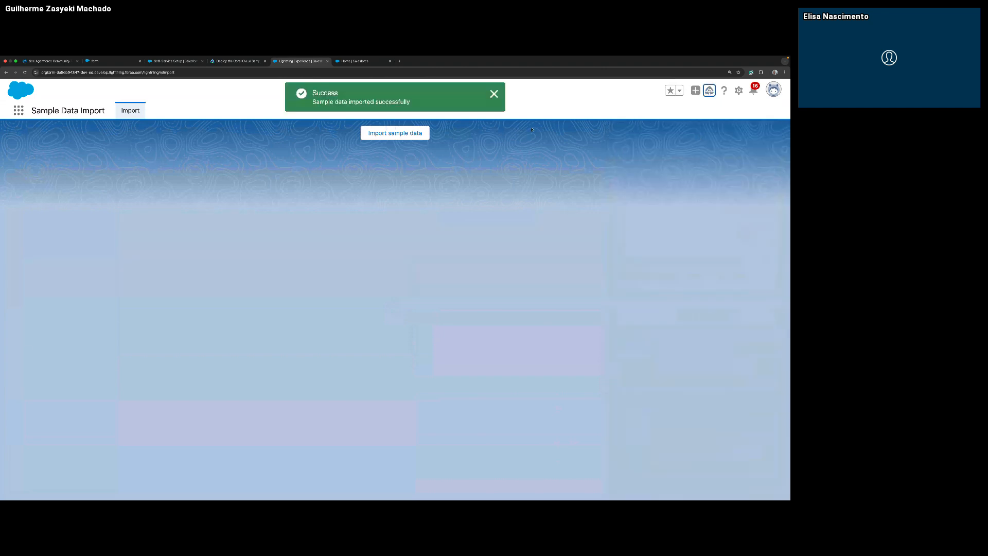
pyautogui.click(495, 94)
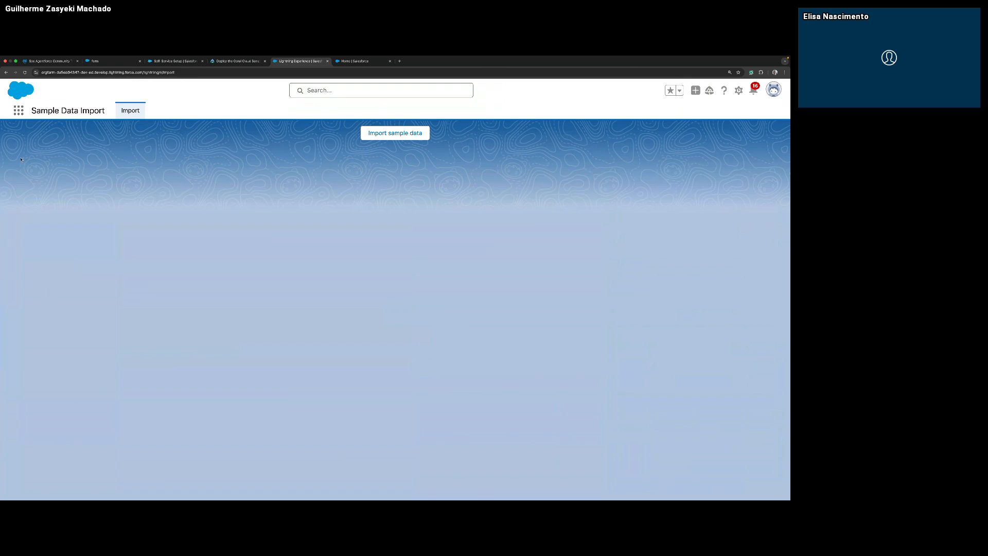
# Find the Coral Cloud Resorts app by searching for "coral" and open it.
pyautogui.click(18, 111)
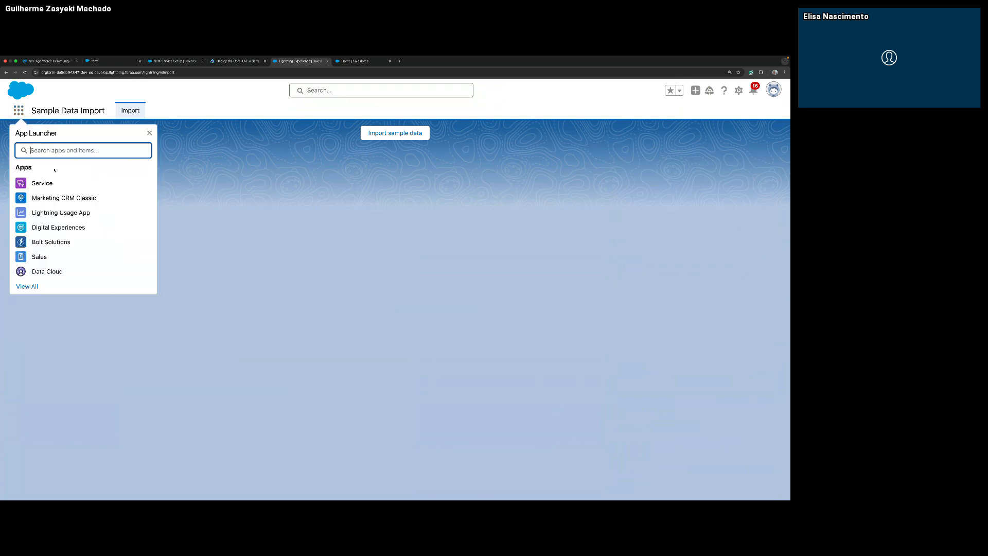
pyautogui.write('coral')
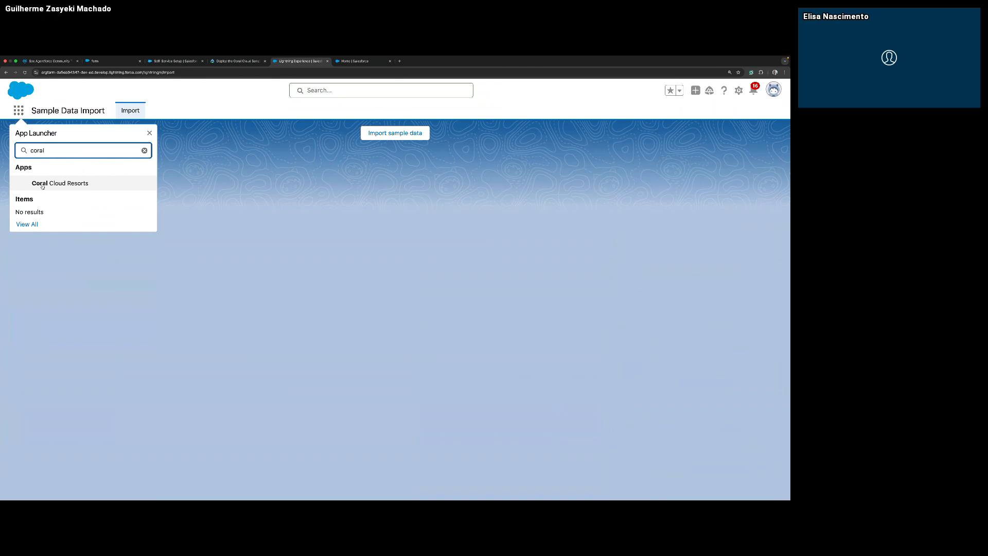
pyautogui.press('Tab')
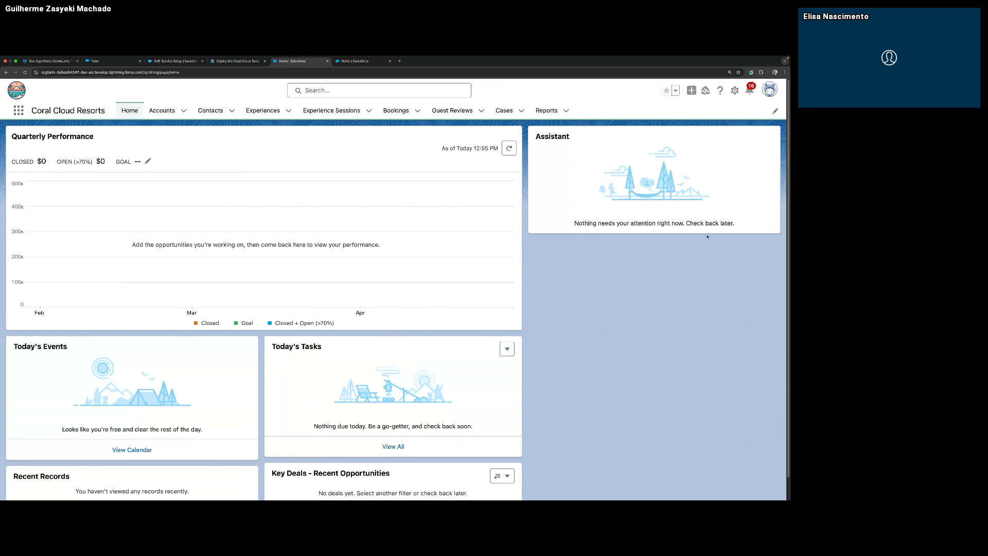
# Open Setup and find the Digital Experiences Settings page by searching for "digital".
pyautogui.click(734, 90)
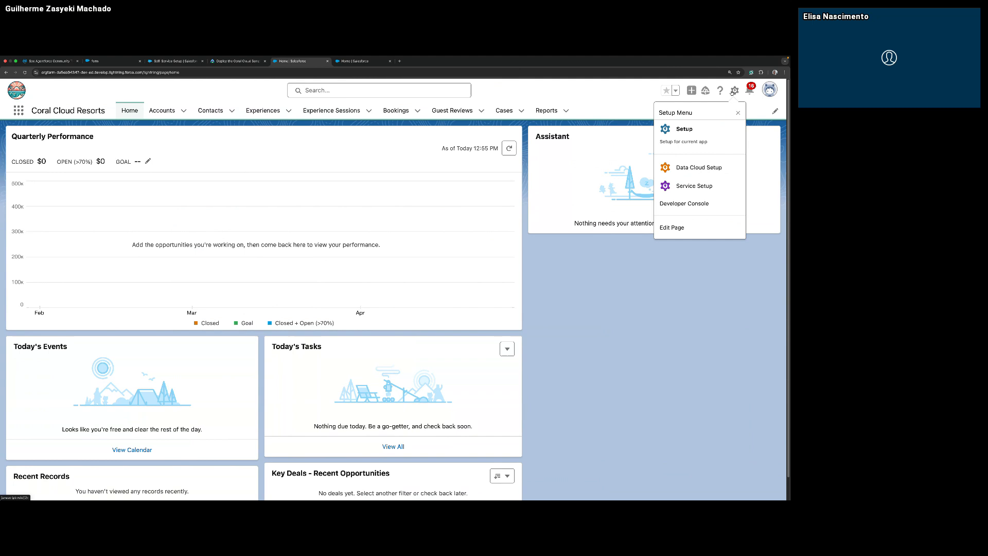
pyautogui.click(706, 134)
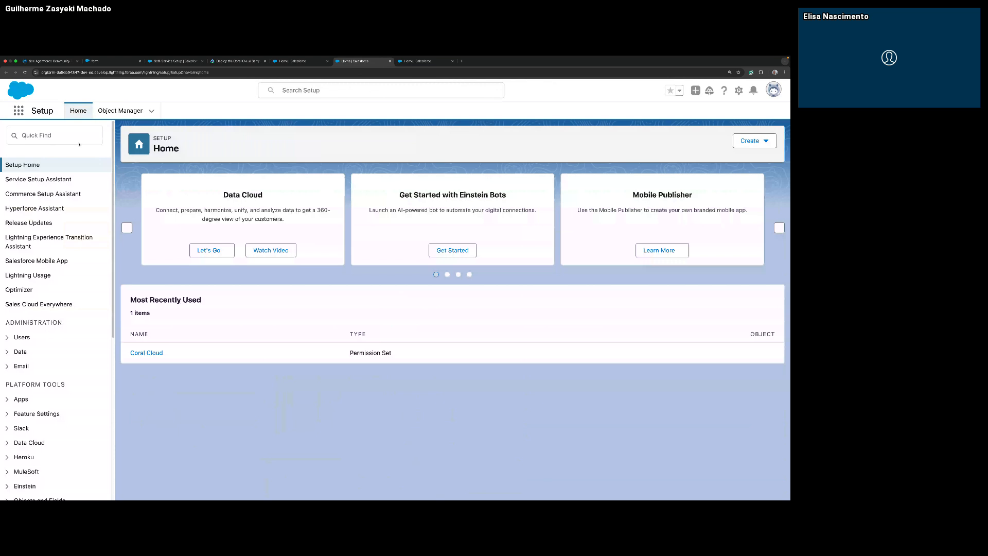
pyautogui.click(74, 135)
pyautogui.write('digital')
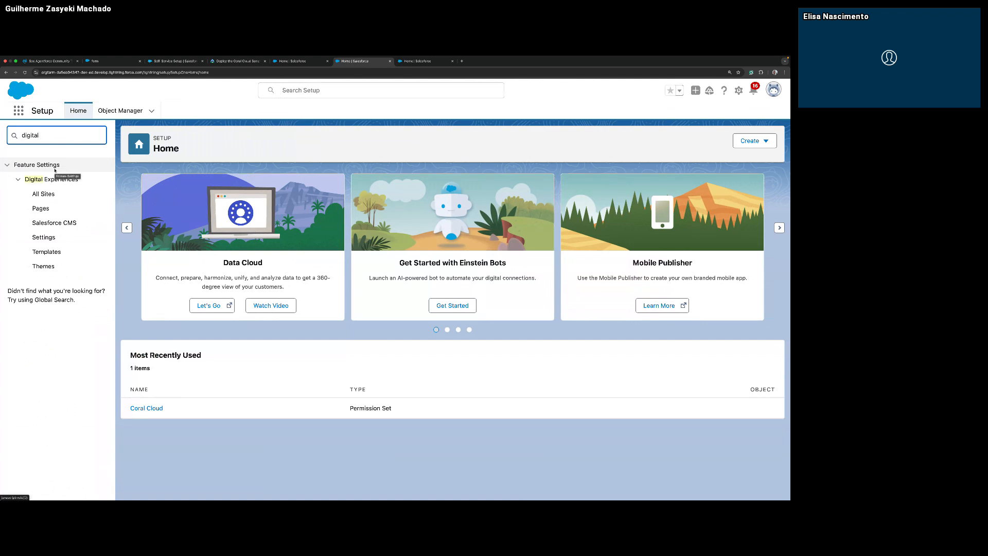
pyautogui.click(43, 237)
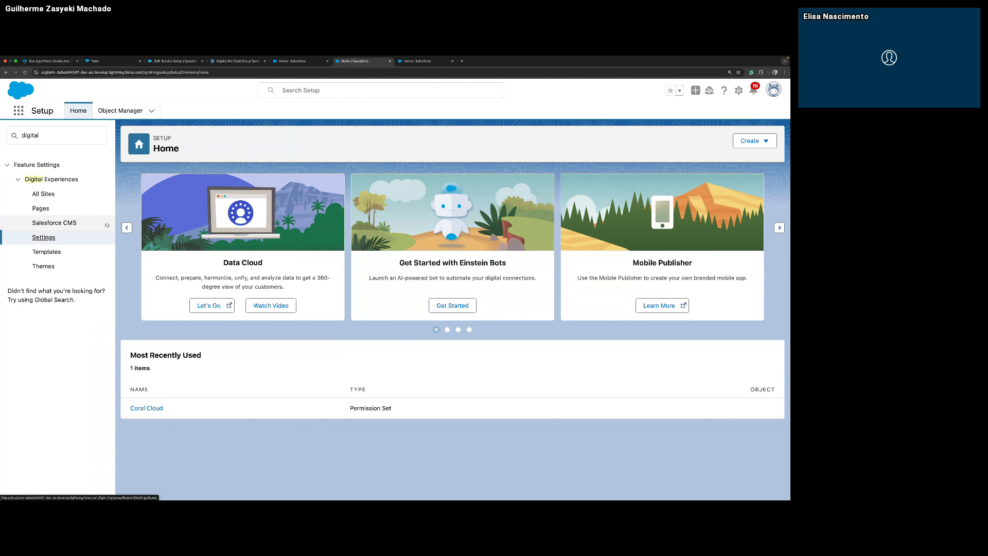
pyautogui.click(57, 242)
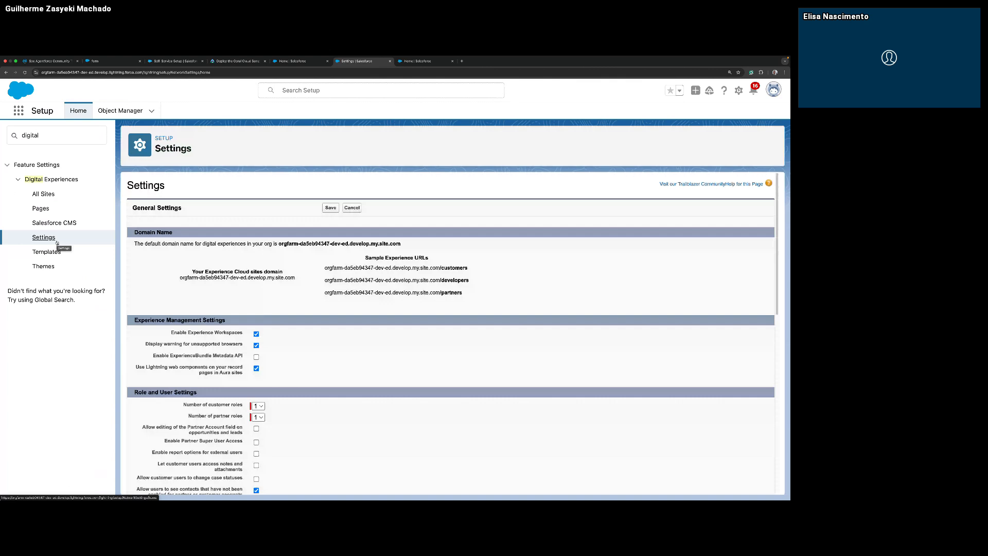
# Turn on Enable ExperienceBundle Metadata API in the Experience Management Settings and save.
pyautogui.moveTo(170, 355); pyautogui.dragTo(238, 357)
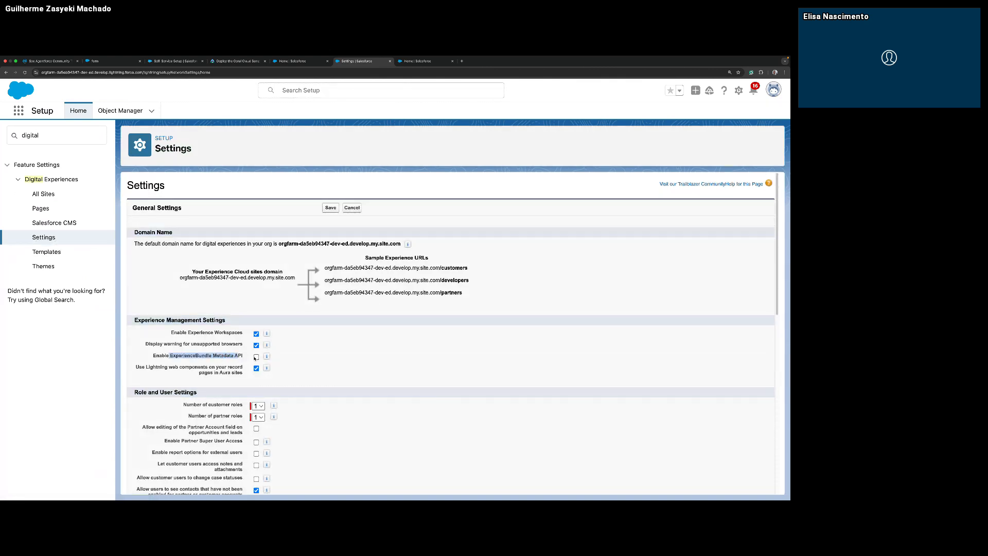
pyautogui.click(257, 356)
pyautogui.click(330, 208)
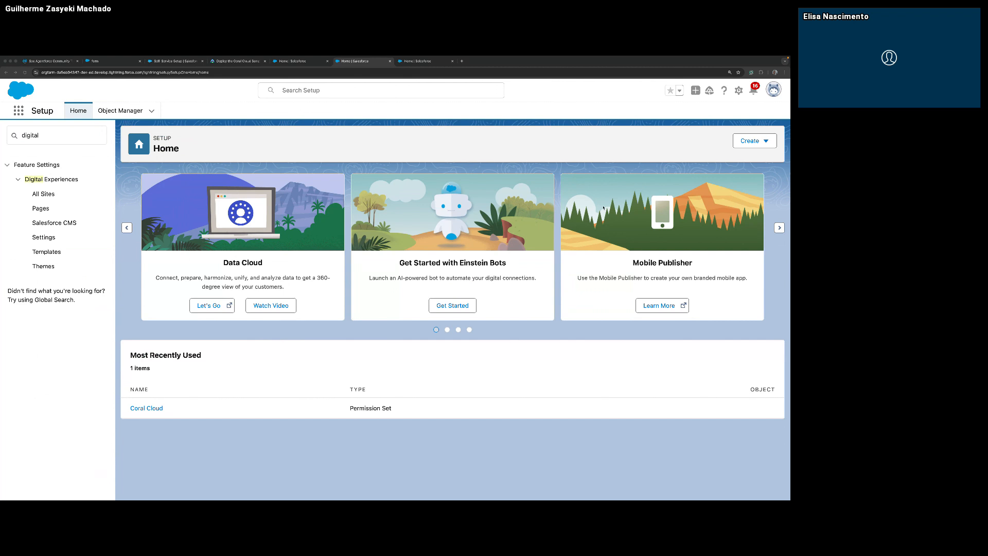
# Load the Coral Cloud - Site package installation page from the copied installation address on the org's domain.
pyautogui.click(142, 73)
pyautogui.click(204, 73)
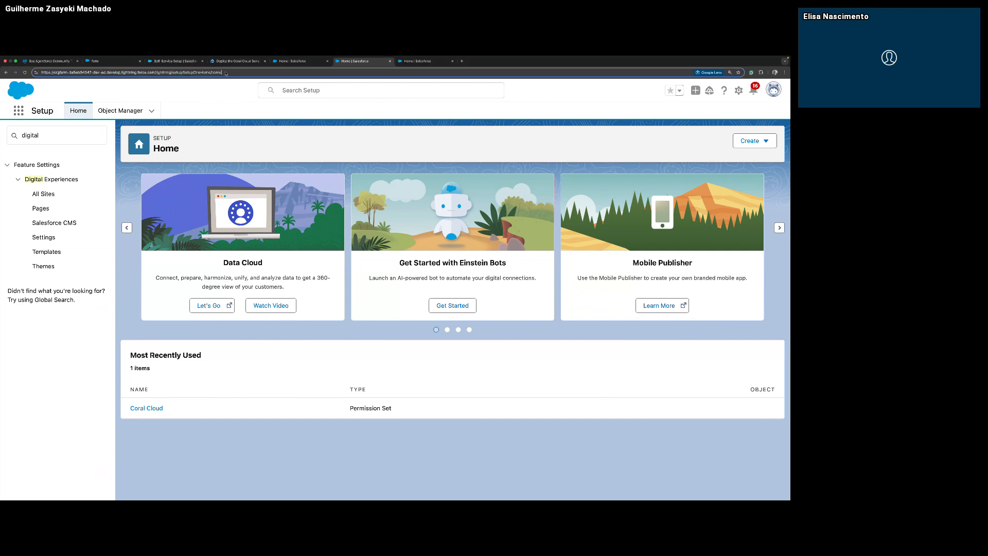
pyautogui.keyDown('shift'); pyautogui.click(156, 73); pyautogui.keyUp('shift')
pyautogui.write('packaging/installPackage.apexp?p0=04tWx0000001ZN7IAM')
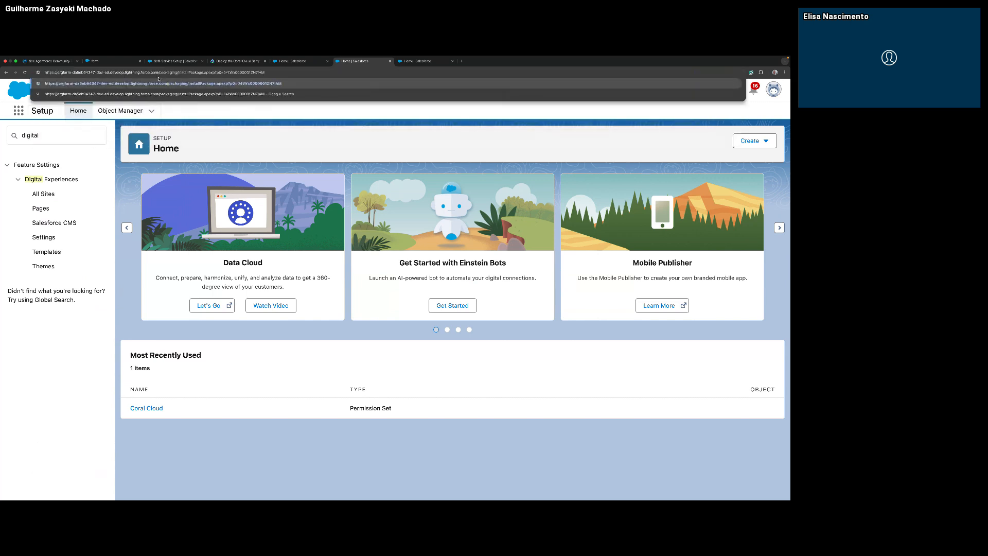
pyautogui.press('Return')
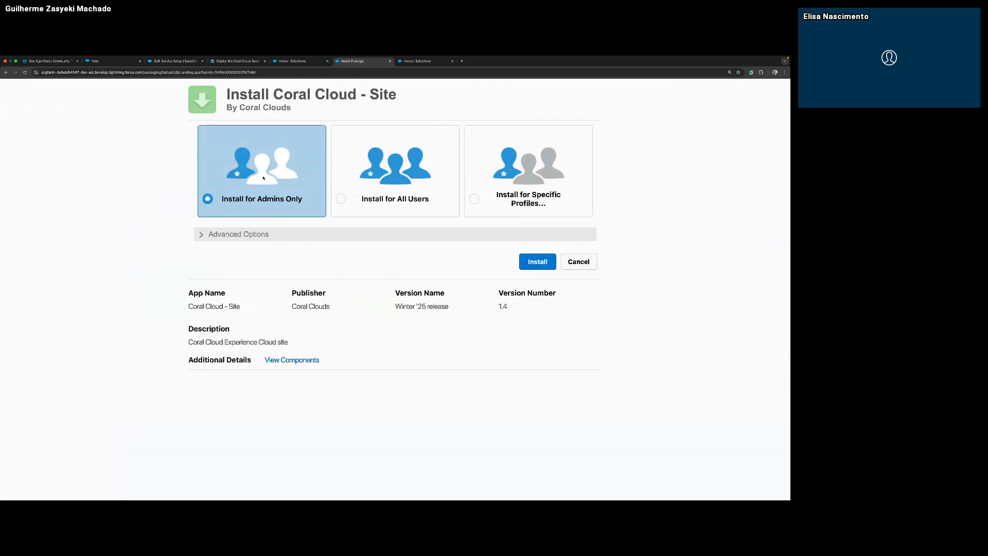
# Install the Coral Cloud - Site package for Admins Only and finish the installation.
pyautogui.click(546, 267)
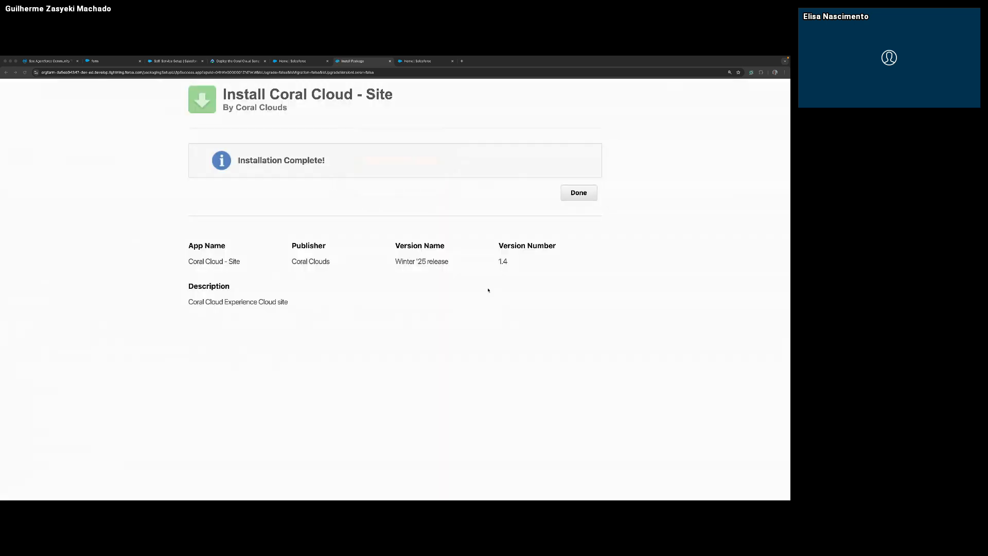
pyautogui.click(574, 192)
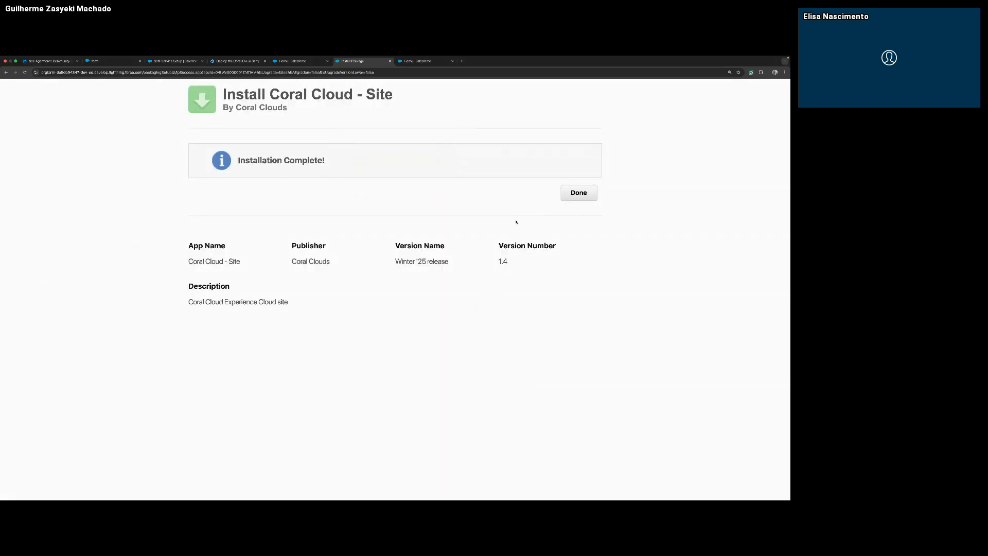
pyautogui.click(572, 192)
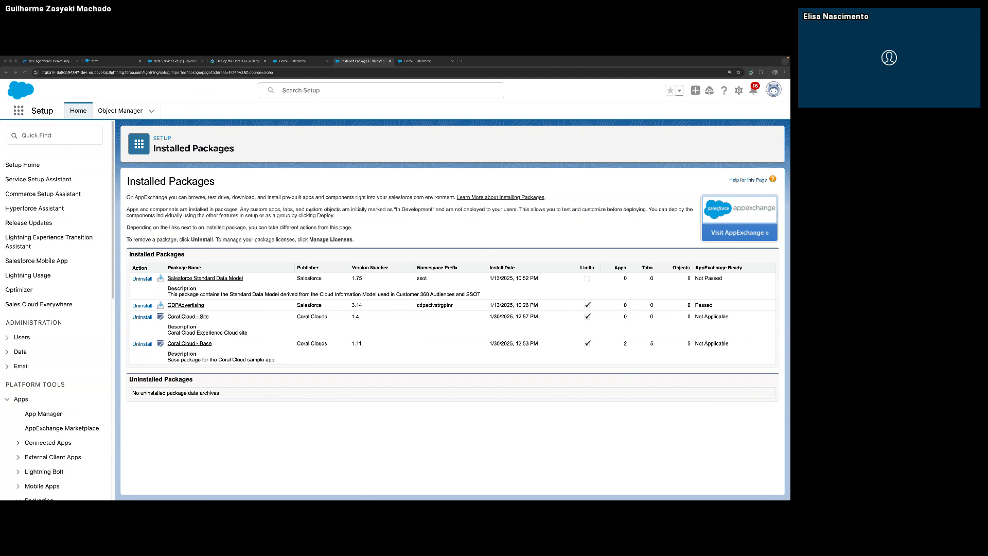
# Find Einstein Setup by searching for "genera", turn on Einstein, and reload the page.
pyautogui.click(45, 135)
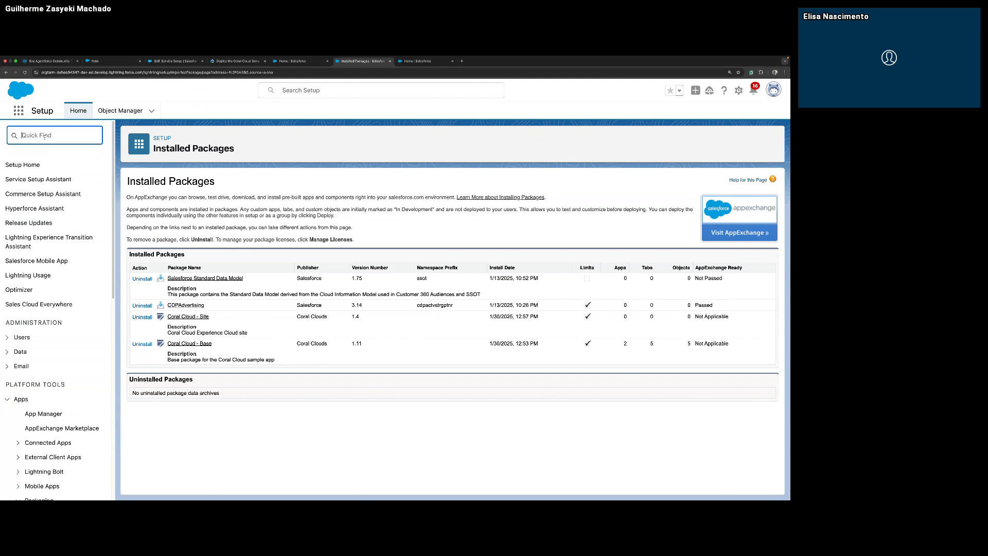
pyautogui.write('genera')
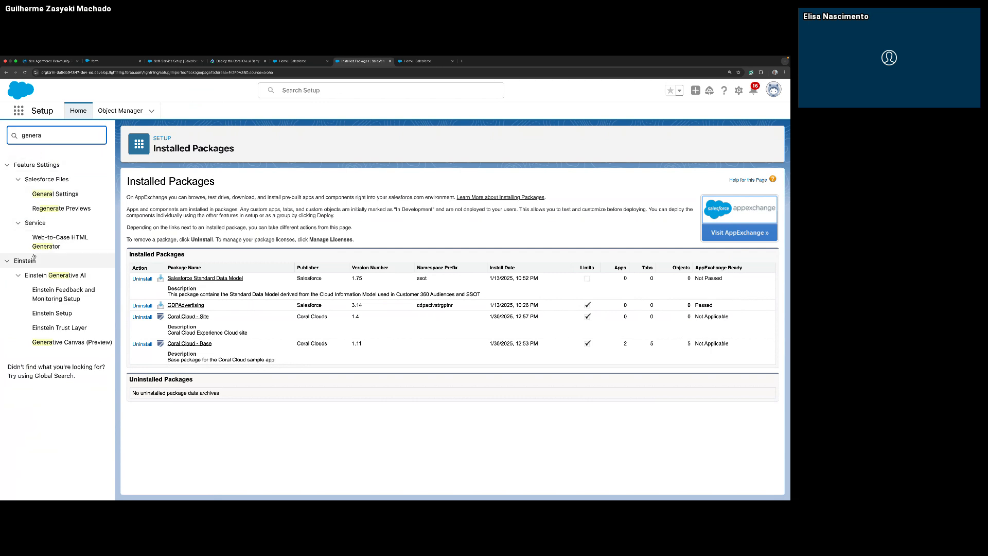
pyautogui.click(62, 312)
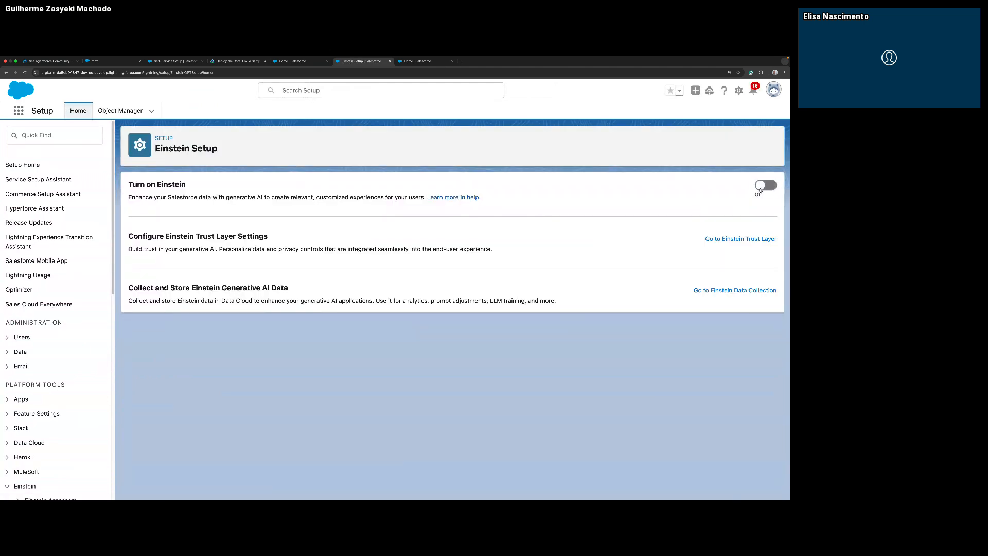
pyautogui.click(761, 186)
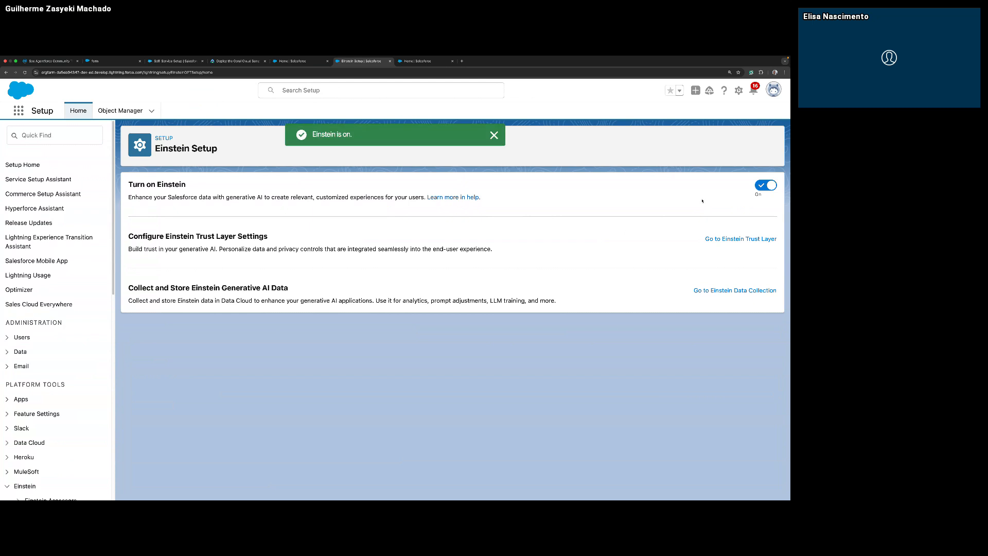
pyautogui.click(495, 136)
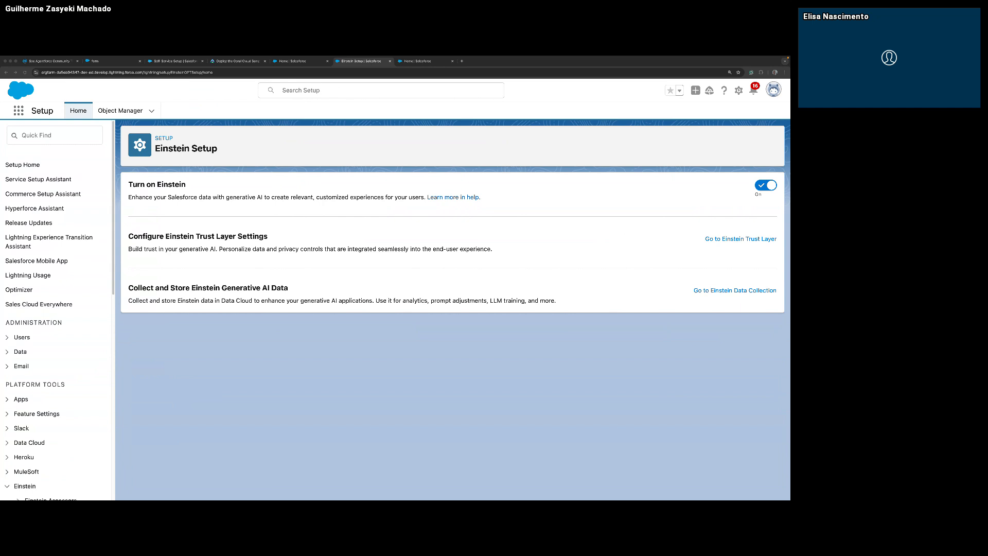
pyautogui.click(25, 73)
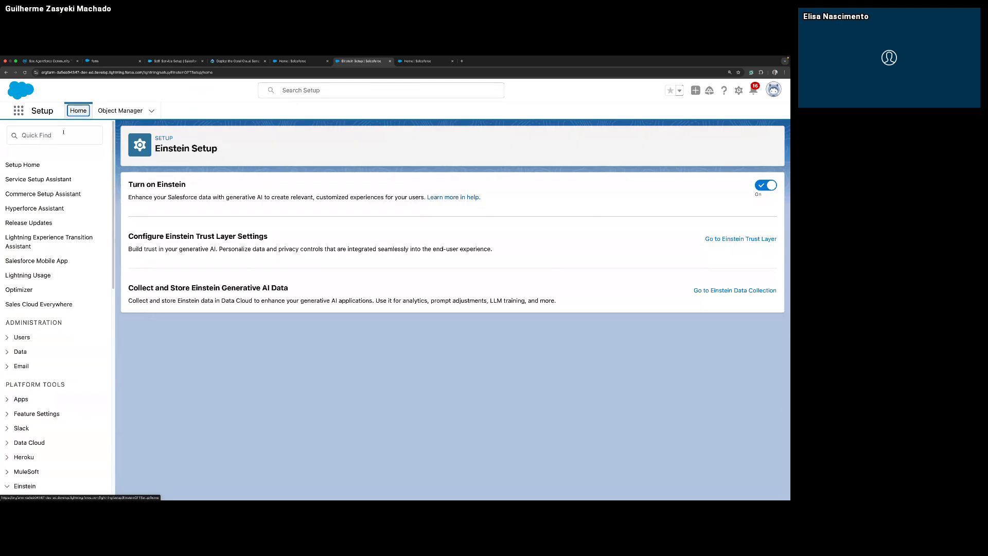
# Find the Agents setup page by searching for "agent" and turn on Agentforce.
pyautogui.click(63, 132)
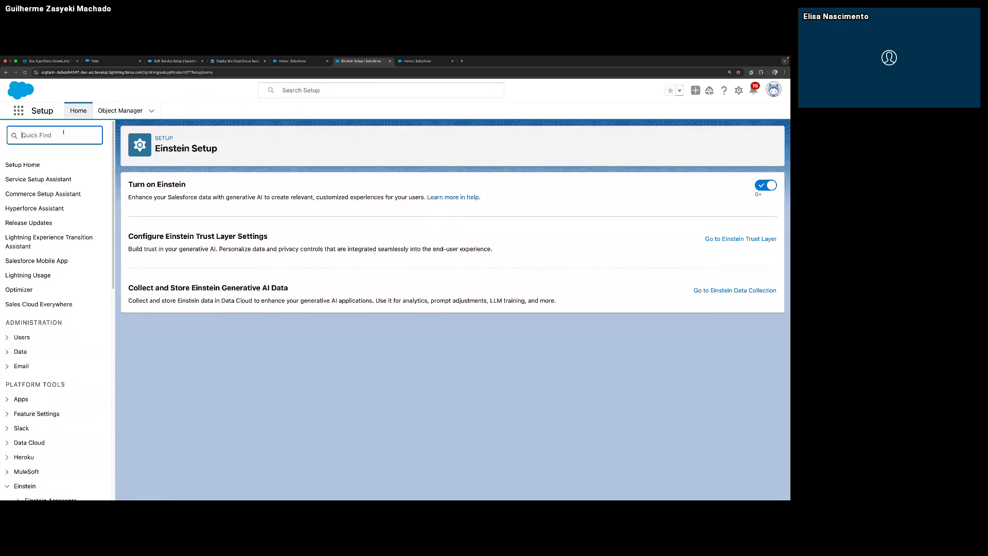
pyautogui.write('sgent')
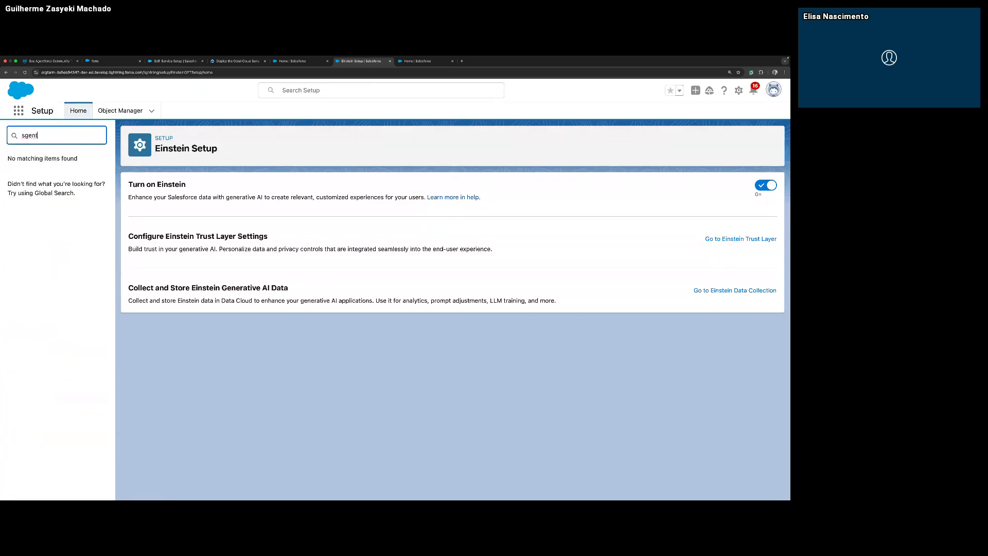
pyautogui.press('BackSpace')
pyautogui.write('a')
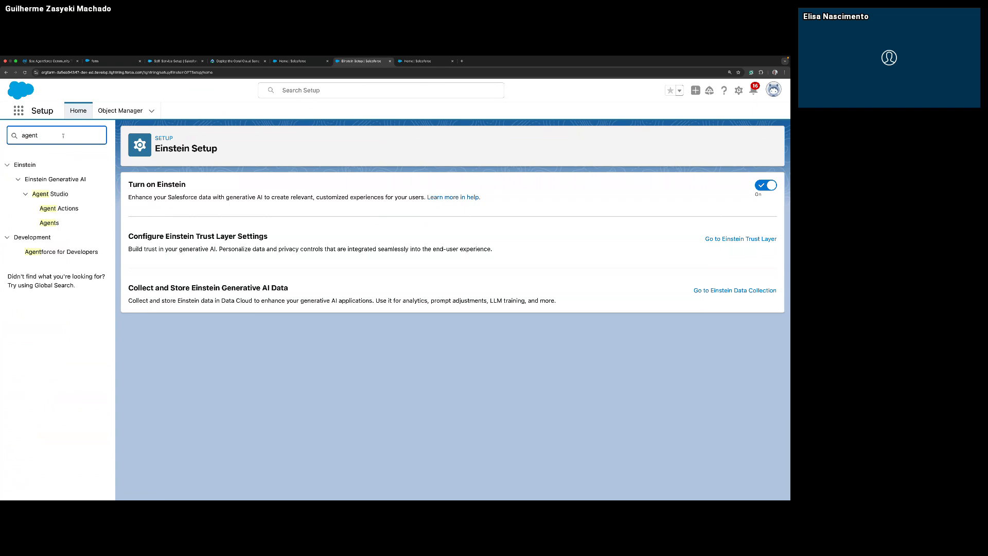
pyautogui.click(57, 223)
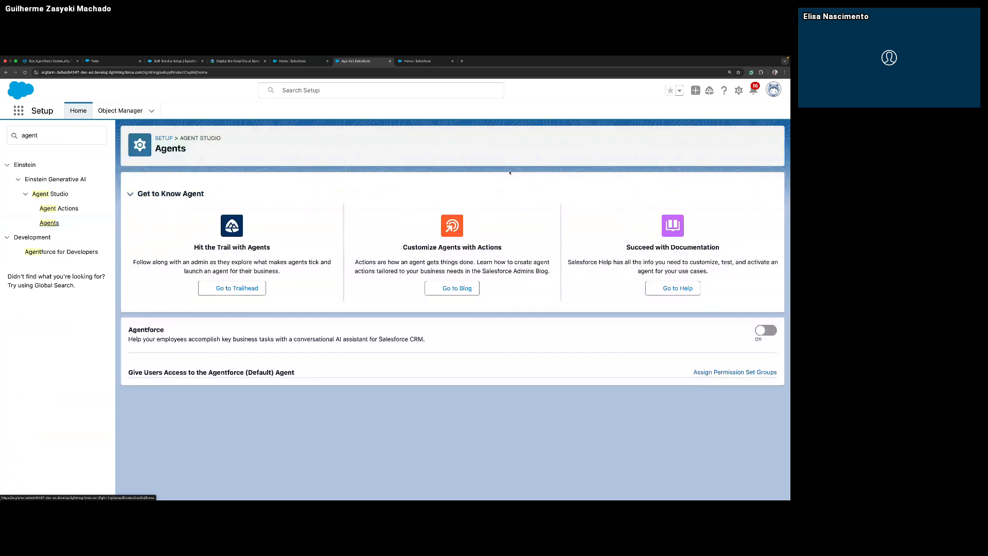
pyautogui.click(766, 331)
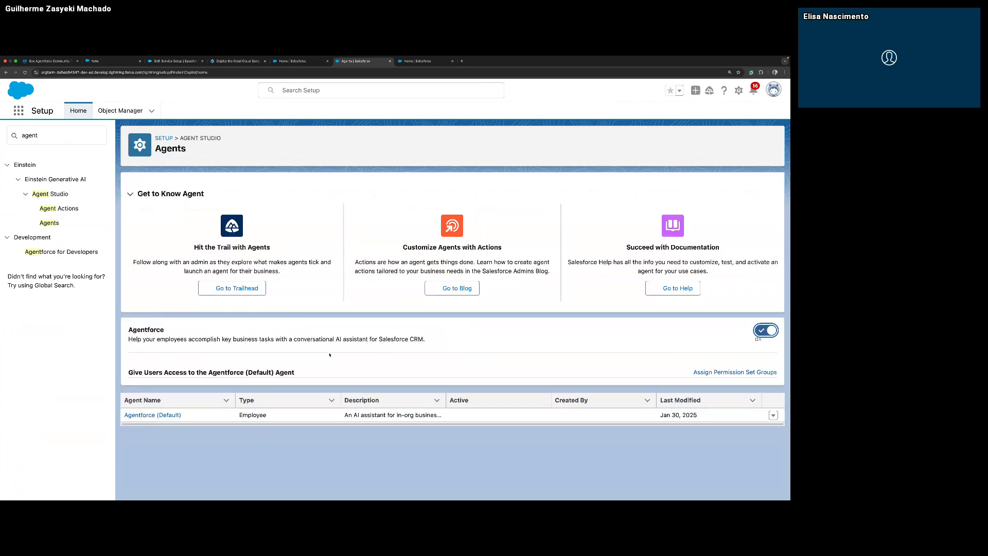
# Open the Agentforce (Default) agent in Agent Builder and dismiss the introductory customization tour.
pyautogui.click(138, 415)
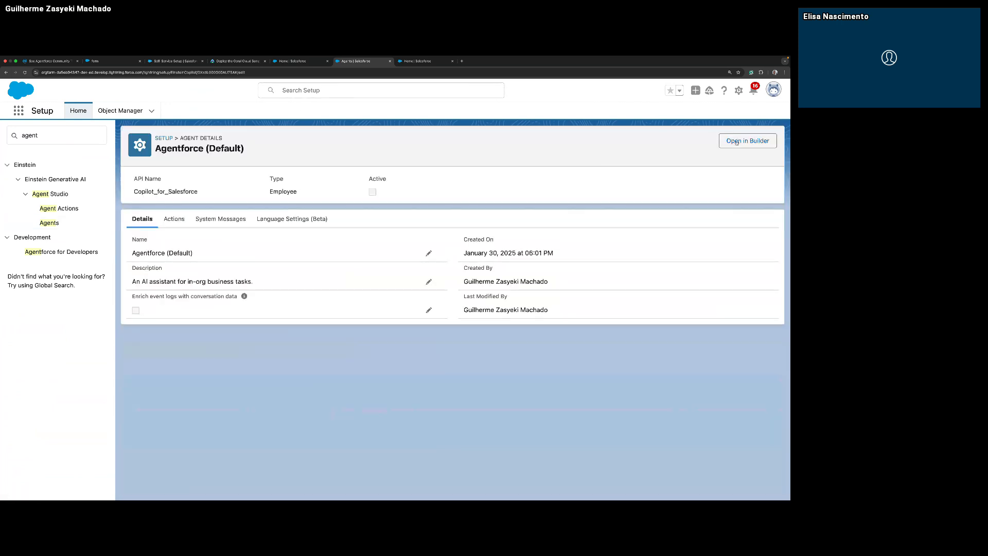
pyautogui.click(747, 140)
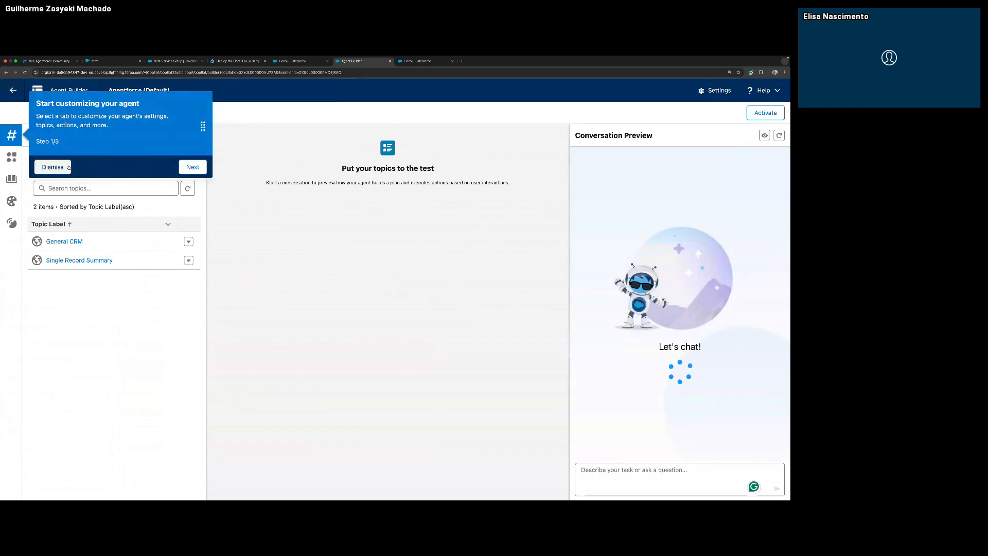
pyautogui.click(64, 168)
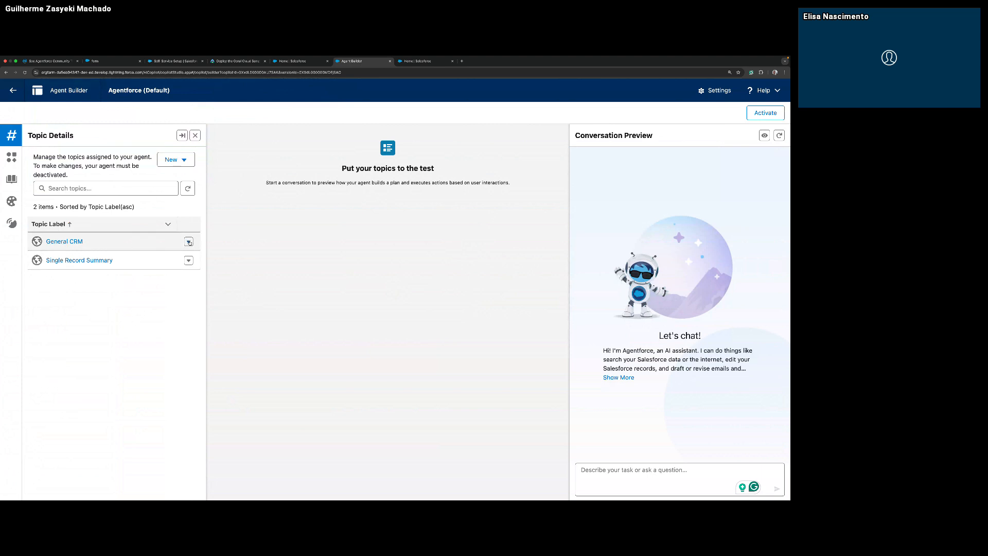
# Remove the General CRM and Single Record Summary topics from the agent.
pyautogui.click(189, 242)
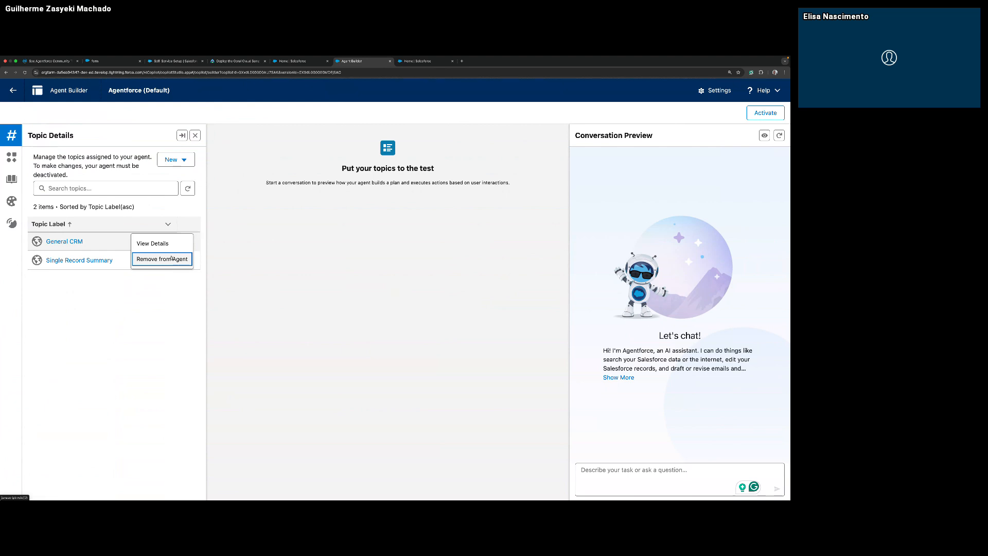
pyautogui.click(172, 259)
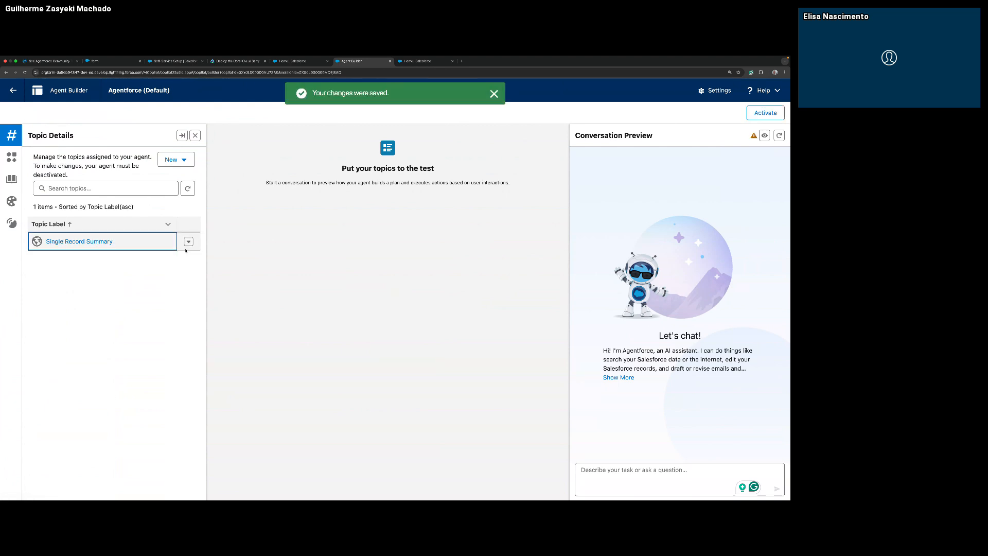
pyautogui.click(189, 241)
pyautogui.click(164, 239)
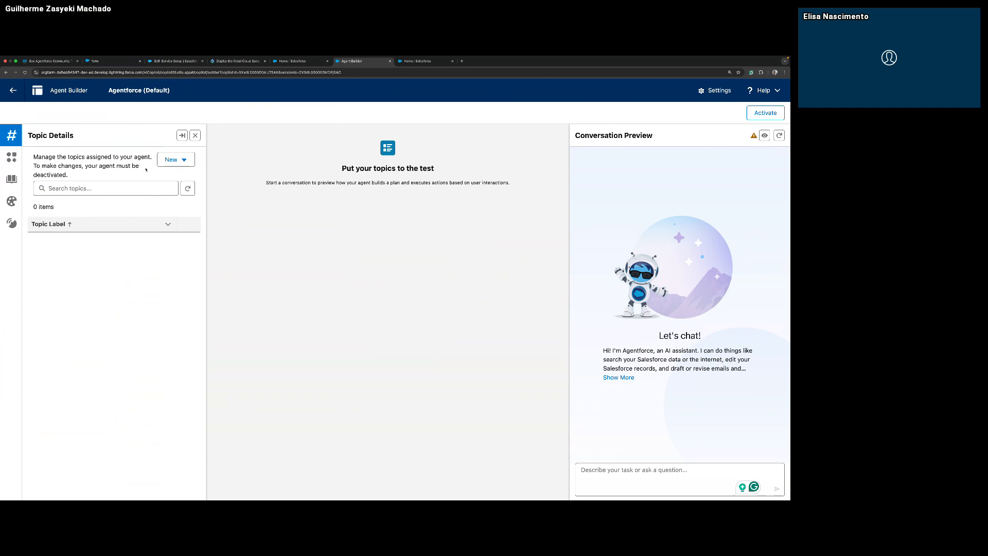
# Start a new topic labelled CustomerServiceAssistant and fill in the copied classification description about handling any request related to the resort.
pyautogui.click(174, 160)
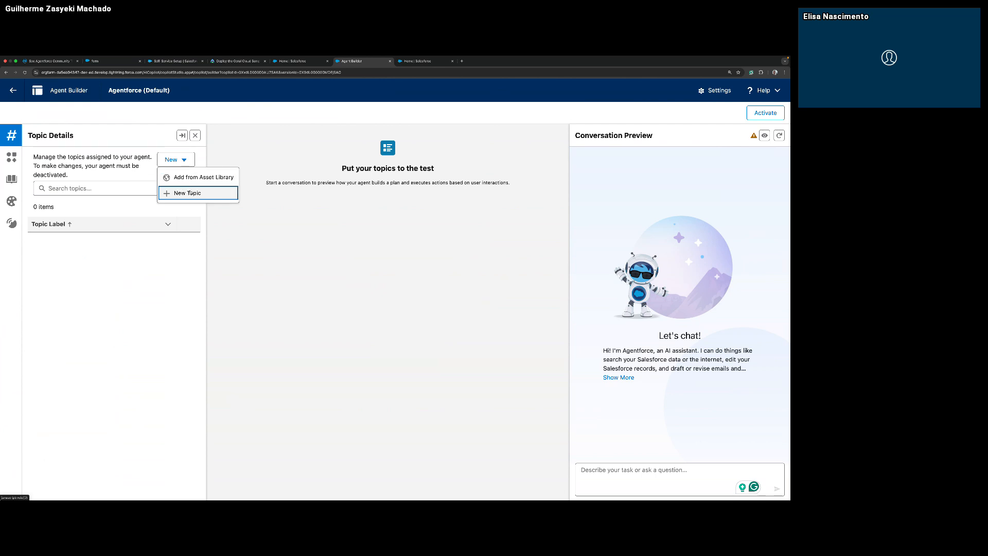
pyautogui.press('super+Tab')
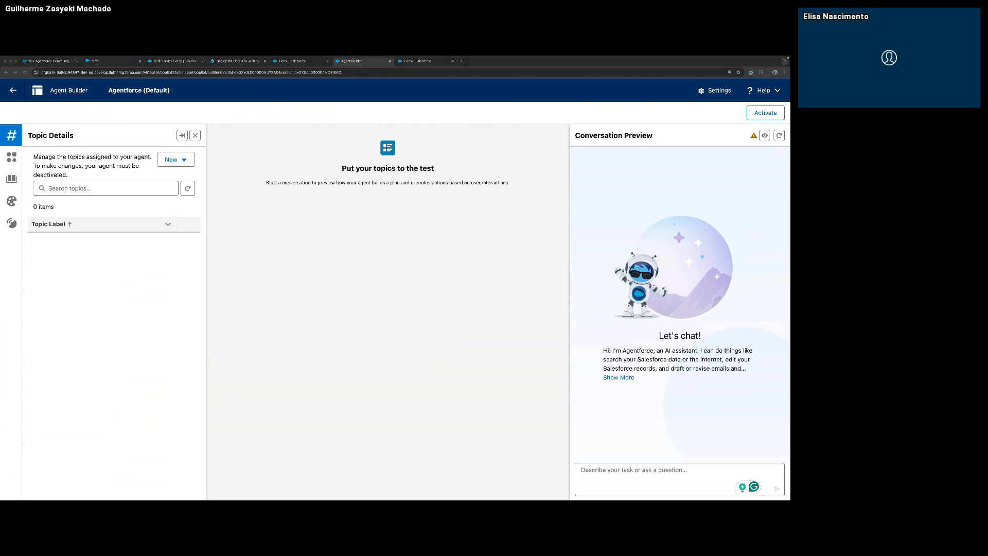
pyautogui.click(175, 160)
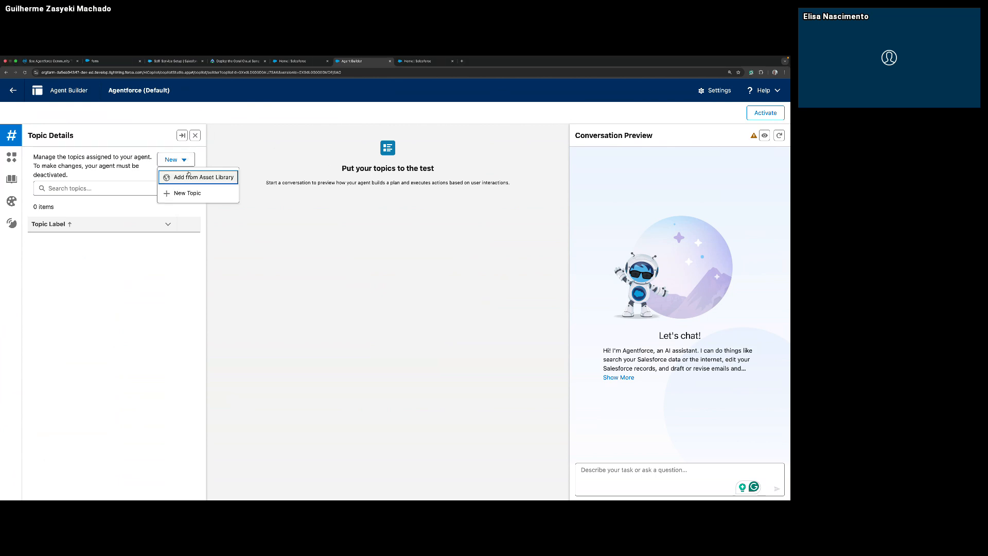
pyautogui.click(189, 192)
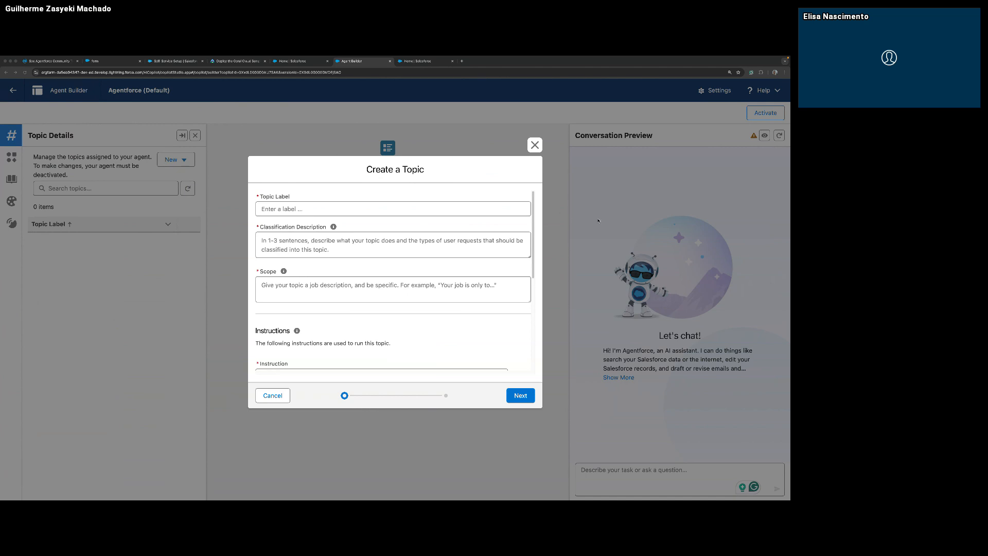
pyautogui.click(345, 214)
pyautogui.write('CustomerServiceAssistant')
pyautogui.press('super+Tab')
pyautogui.press('Tab')
pyautogui.write('Engages and interacts with the user about any request related to the resort. This could be tasks such as identify and summarize records, answer queries, aggregate data, find query objects, update records, or drafting and refining emails.')
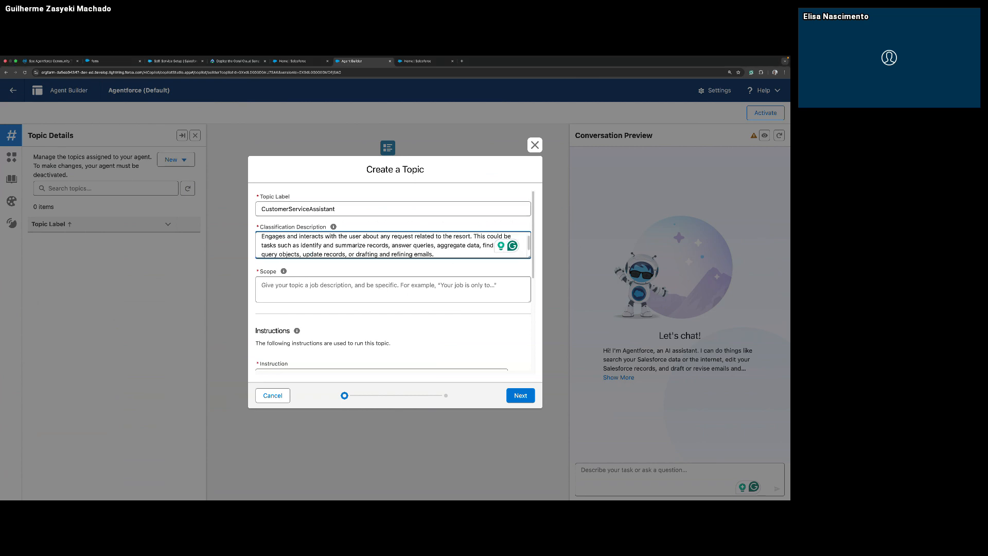
# Set the topic's scope to "Your role is to assist a Customer Service Representative in supporting guests with inquiries about reservations and experiences available at the hotel.".
pyautogui.press('super+Tab')
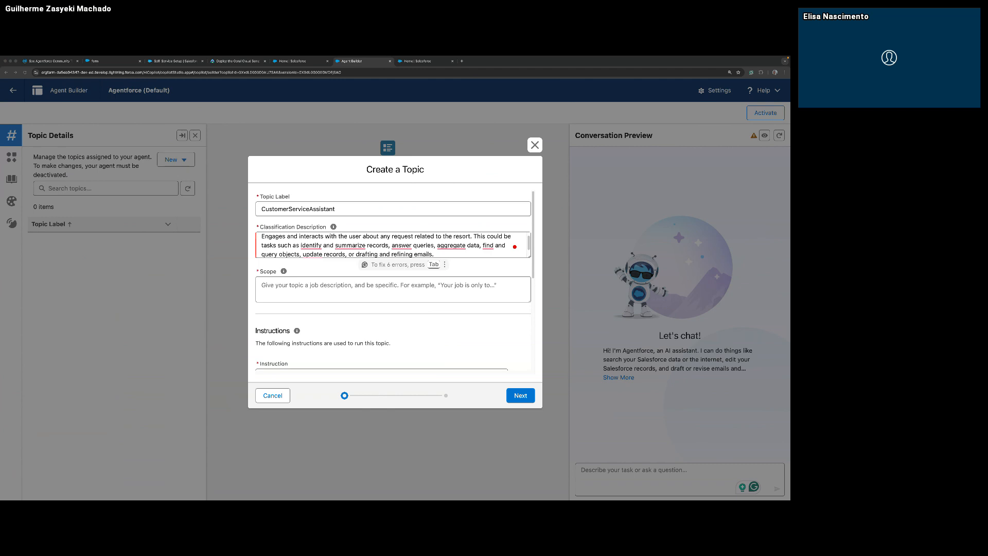
pyautogui.press('super+Tab')
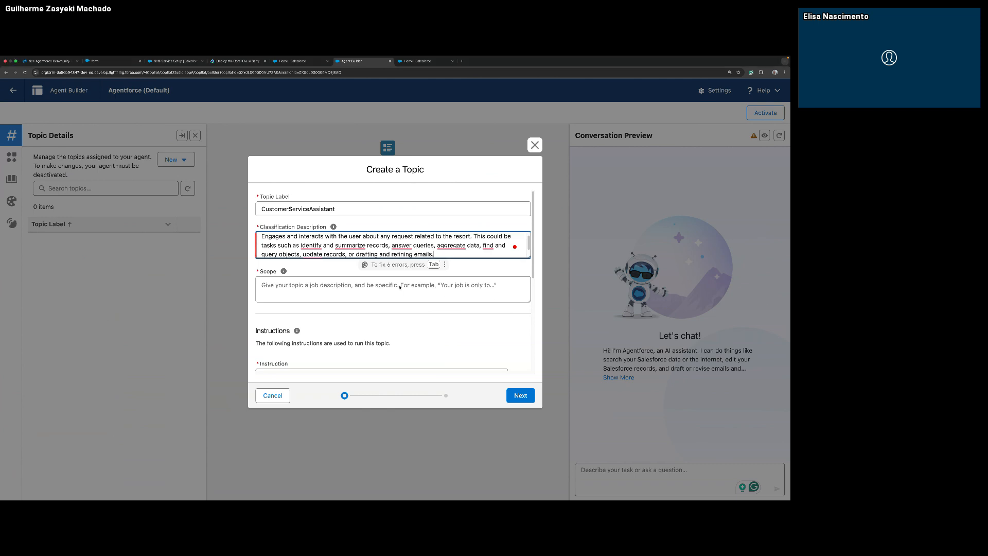
pyautogui.click(399, 285)
pyautogui.write('Your role is to assist a Customer Service Representative in supporting guests with inquiries about reservations and experiences available at the hotel.')
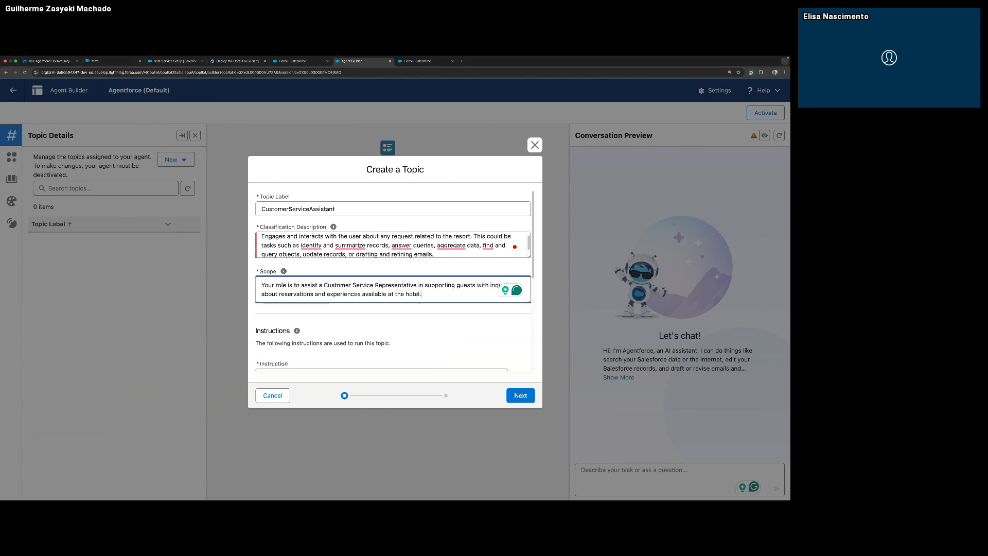
# Add the topic instruction "Never ask the user for an ID. Instead, ask for a record that's relevant.".
pyautogui.press('super+Tab')
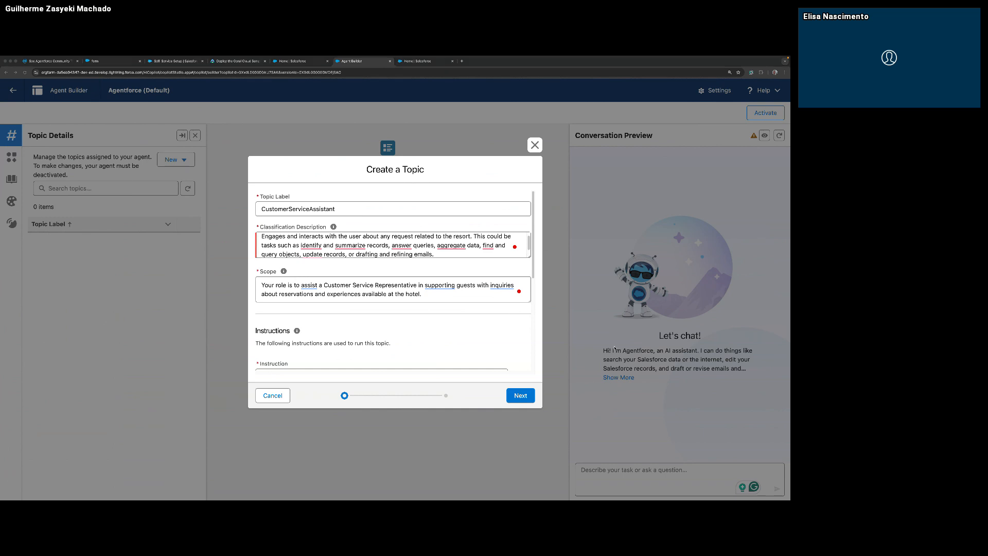
pyautogui.scroll(-2, 368, 339)
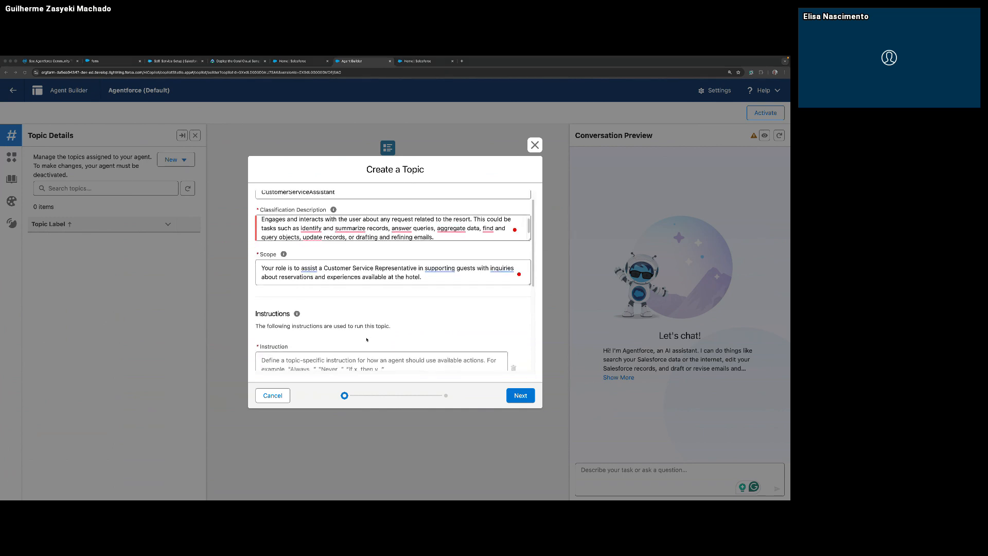
pyautogui.click(360, 352)
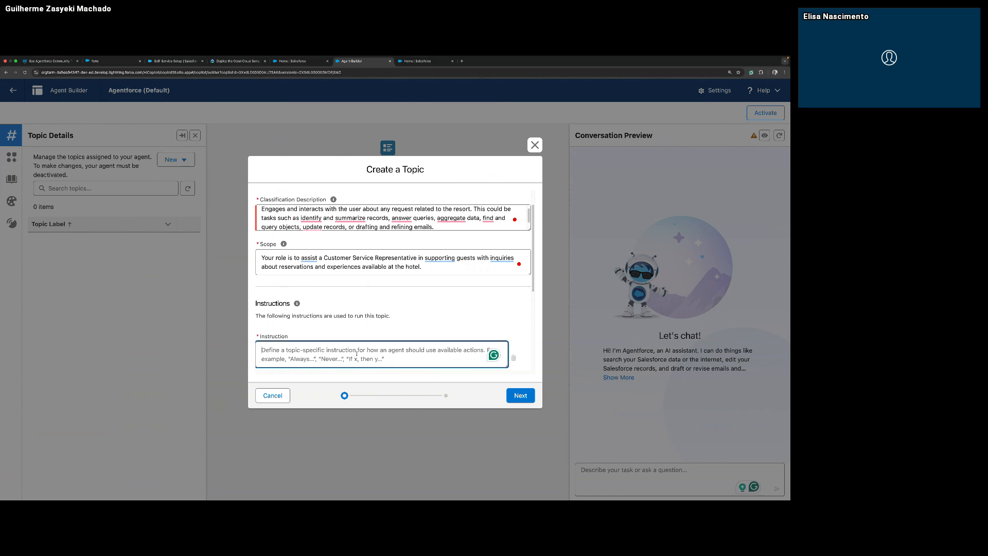
pyautogui.write("Never ask the user for an ID. Instead, ask for a record that's relevant.")
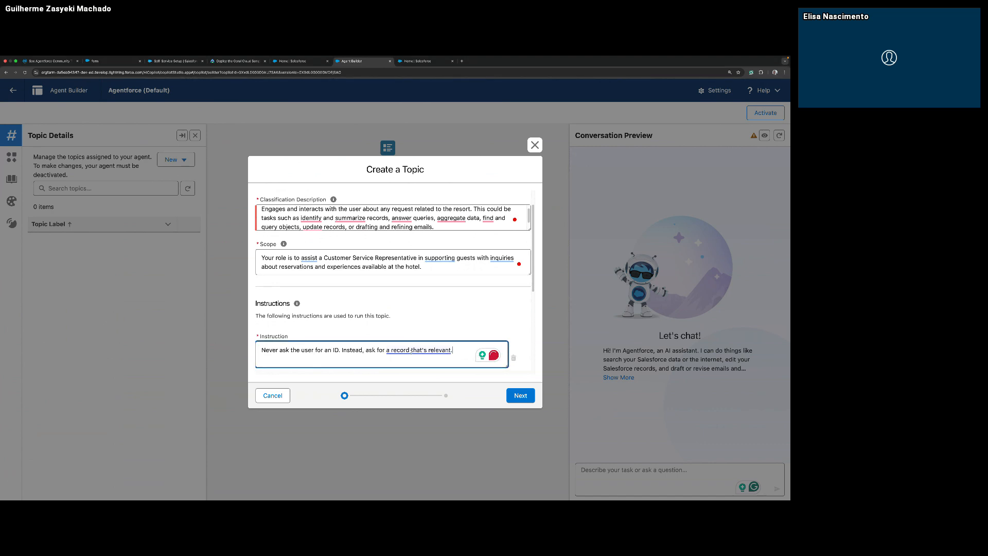
pyautogui.moveTo(431, 351)
pyautogui.click(674, 349)
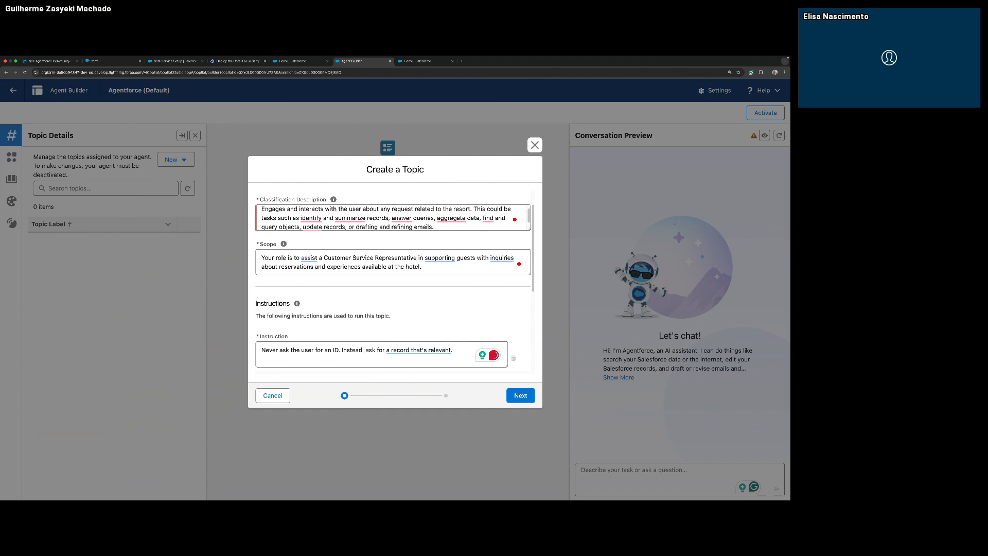
# Include all available agent actions in the CustomerServiceAssistant topic and finish creating it.
pyautogui.click(519, 395)
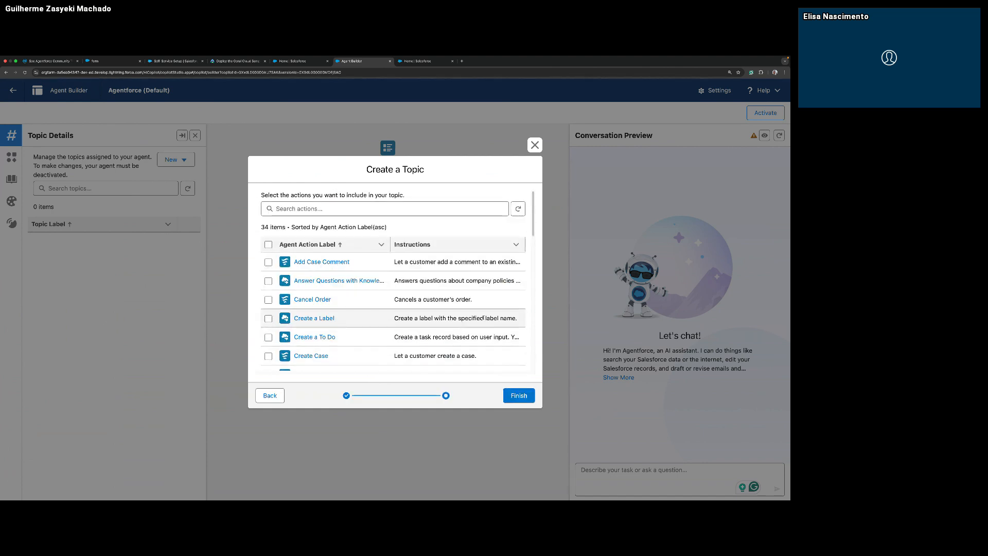
pyautogui.click(267, 245)
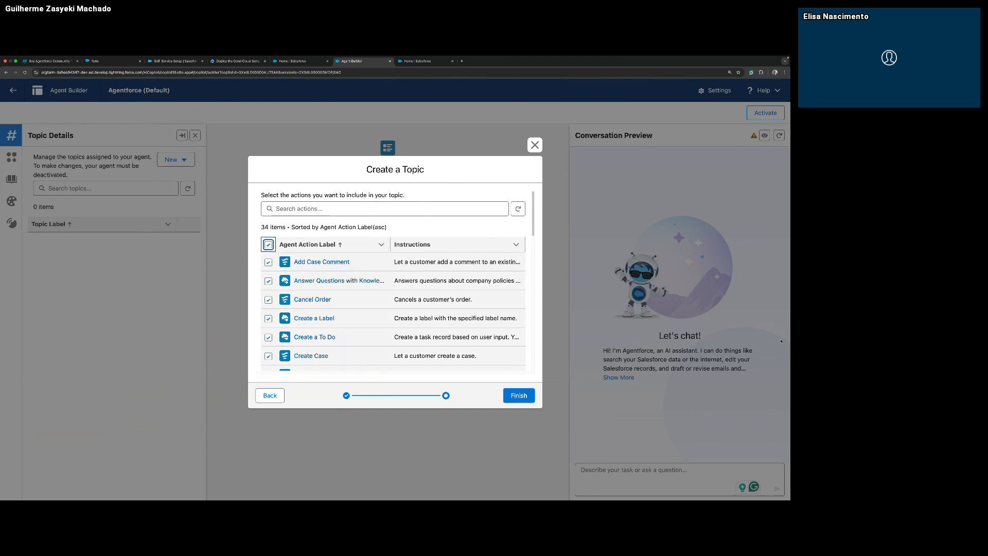
pyautogui.click(519, 395)
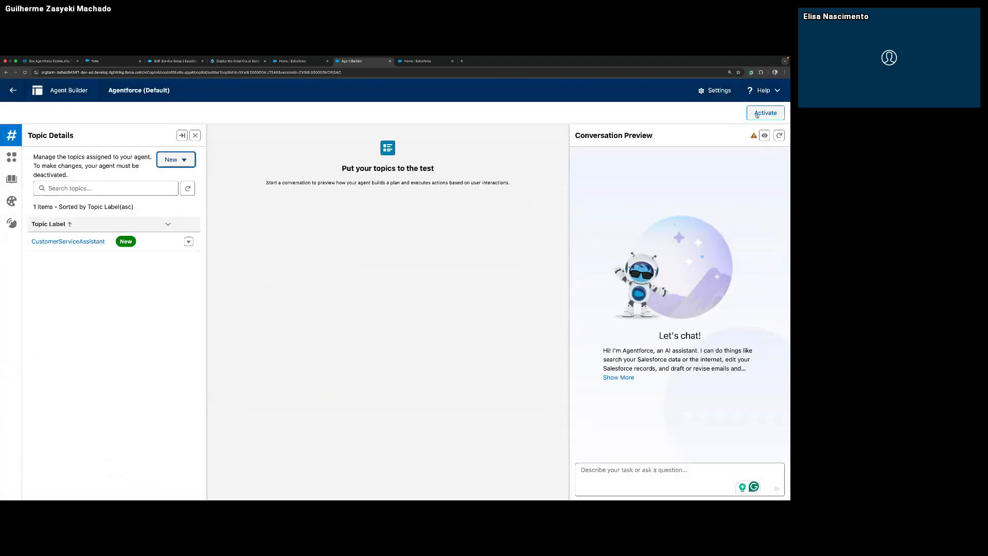
# Activate the agent, leave Agent Builder, and open the Coral Cloud Resorts app by searching for "coral".
pyautogui.click(757, 115)
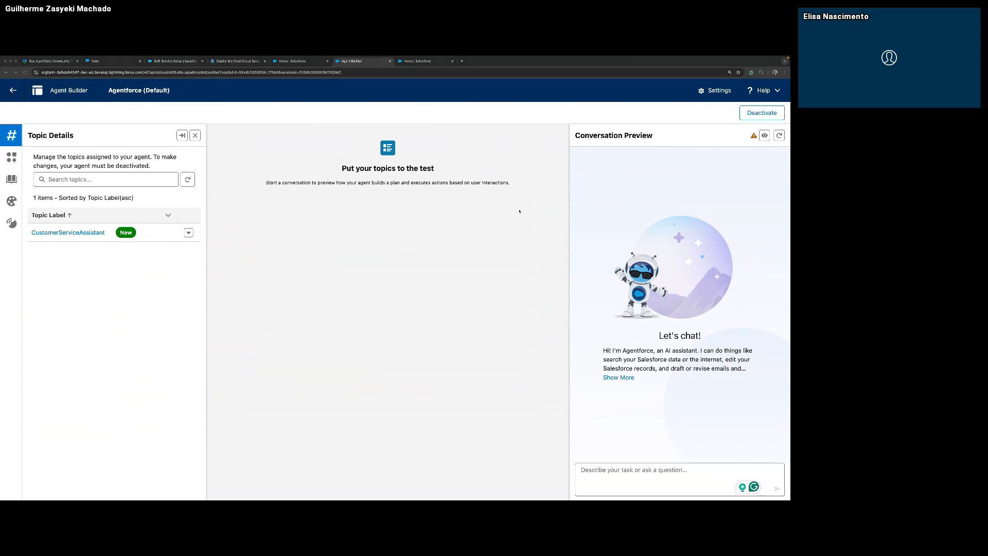
pyautogui.click(6, 93)
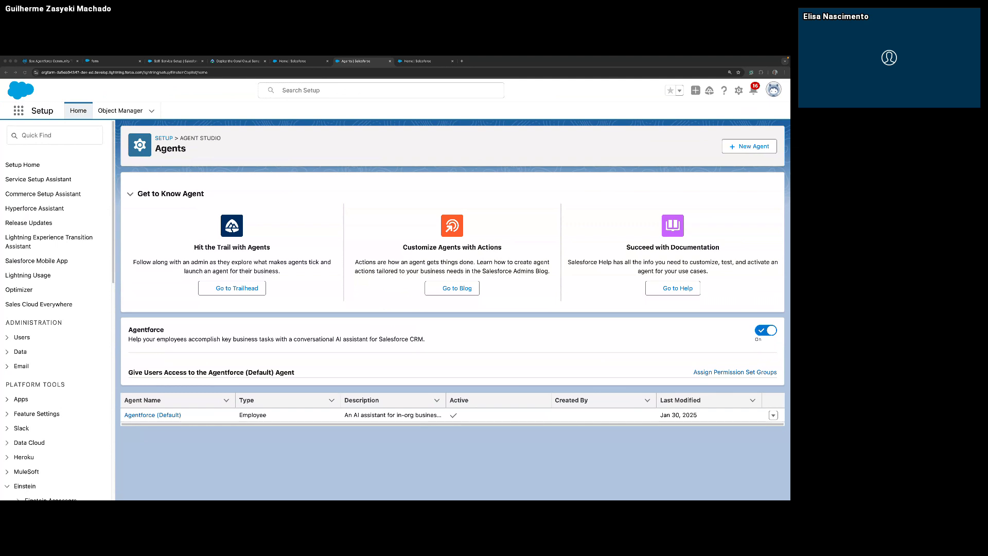
pyautogui.click(18, 110)
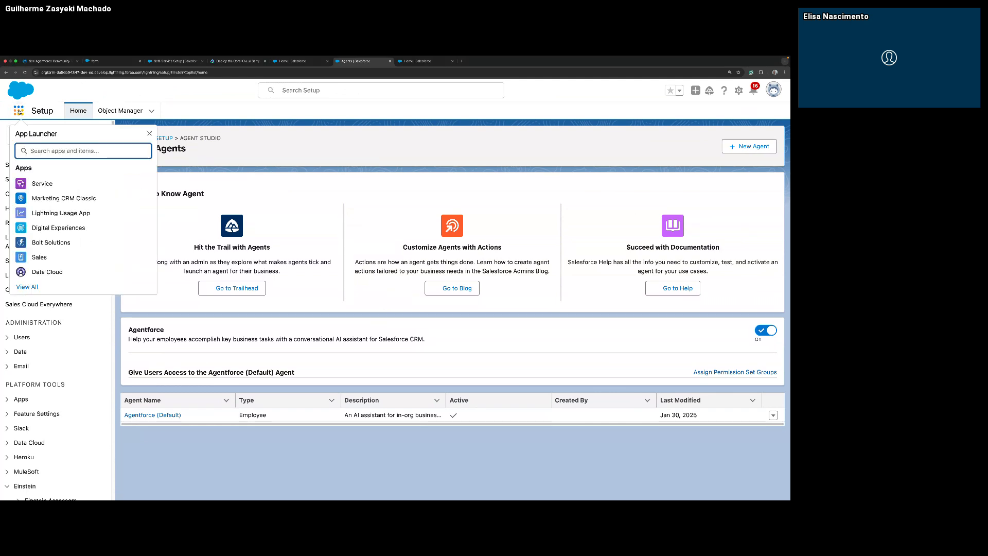
pyautogui.write('coral')
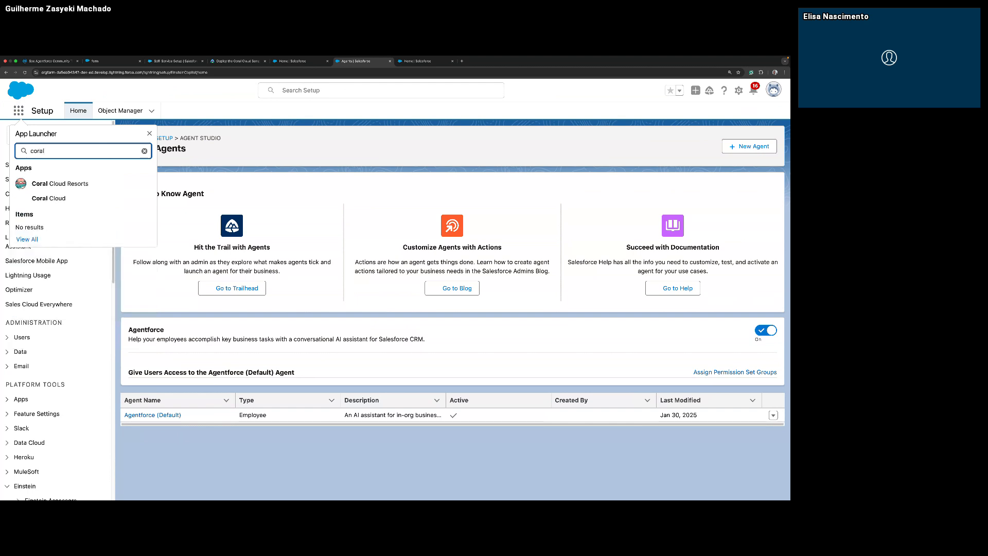
pyautogui.click(72, 186)
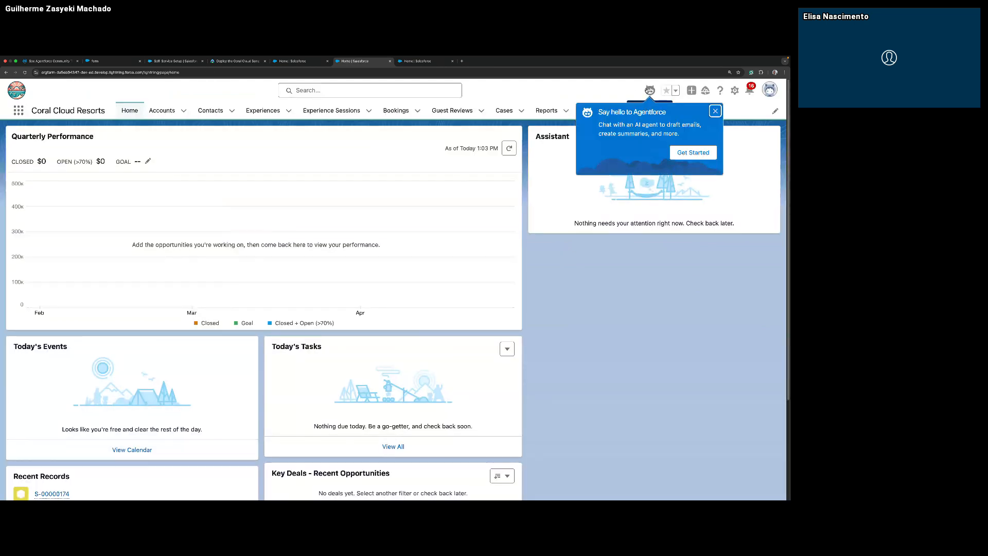
# Open the Agentforce assistant and send it the request "Show me any high priority cases open".
pyautogui.click(649, 91)
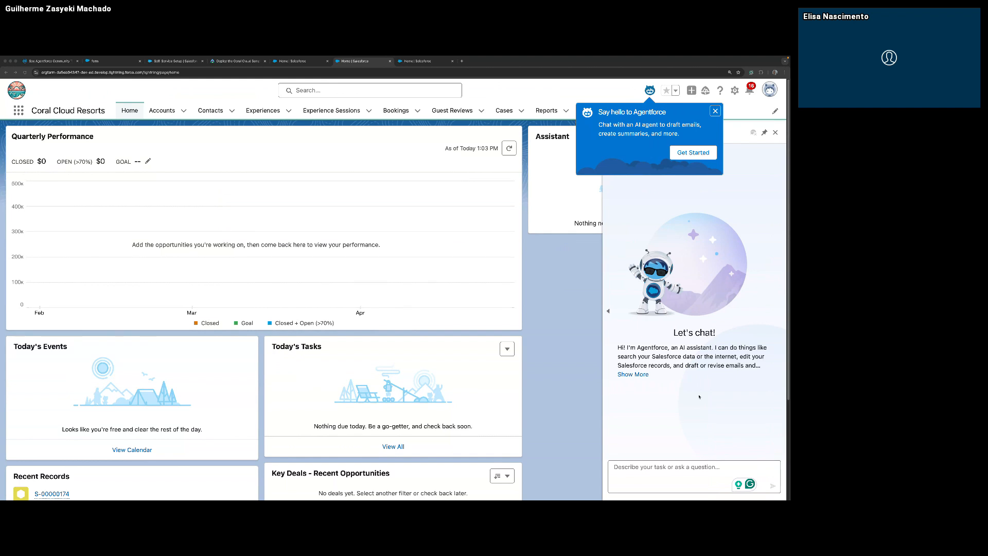
pyautogui.click(660, 470)
pyautogui.rightClick(659, 471)
pyautogui.click(666, 440)
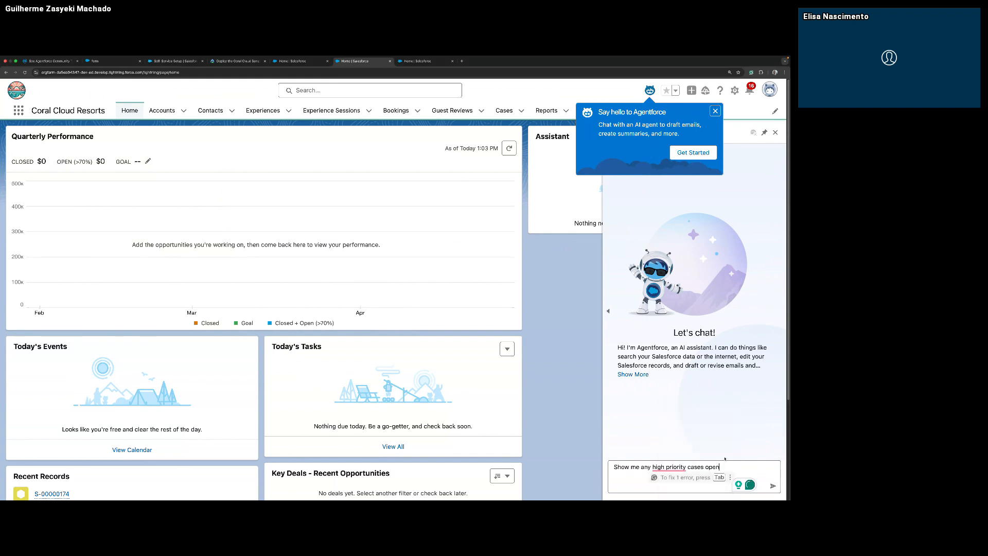
pyautogui.click(772, 486)
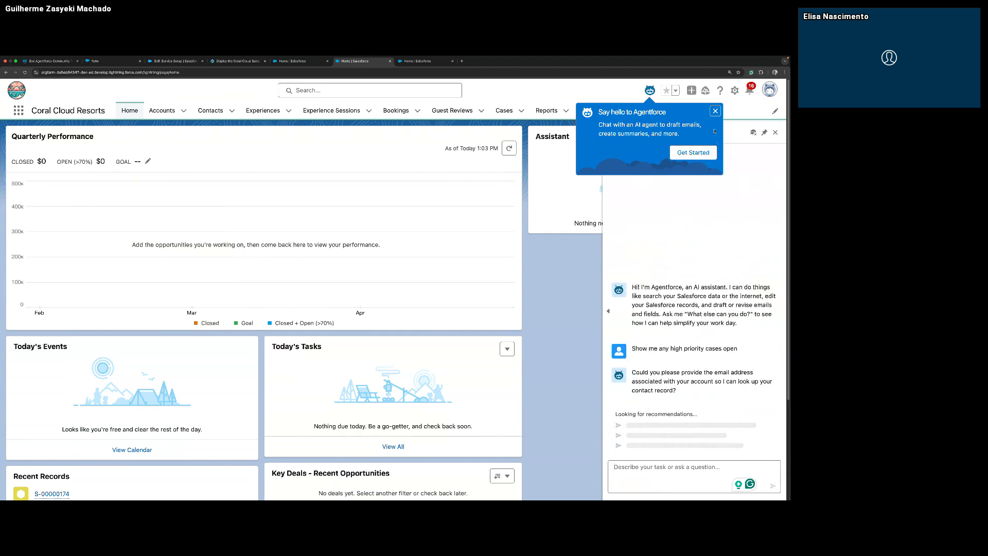
# Dismiss the Agentforce welcome message and send the suggested reply containing the email address placeholder.
pyautogui.click(715, 111)
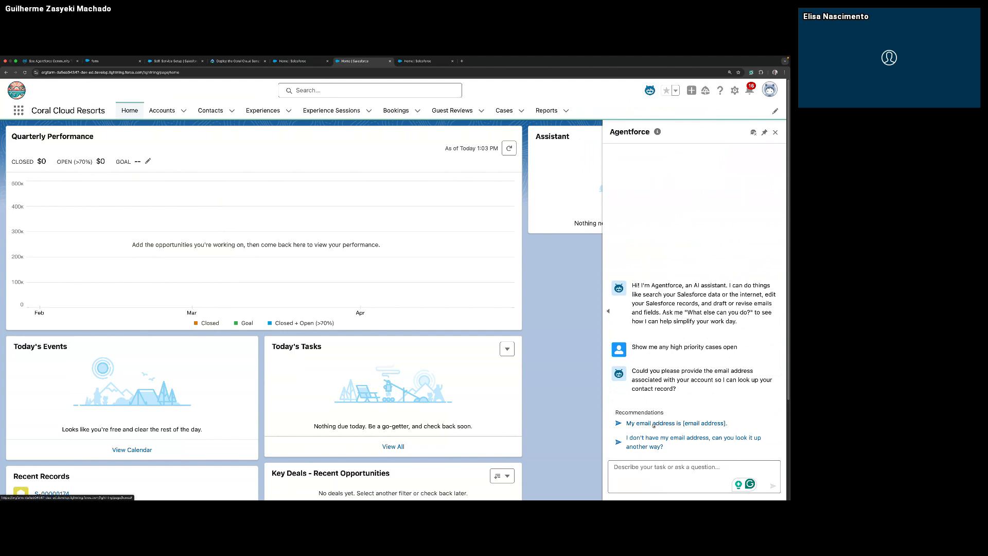
pyautogui.click(653, 423)
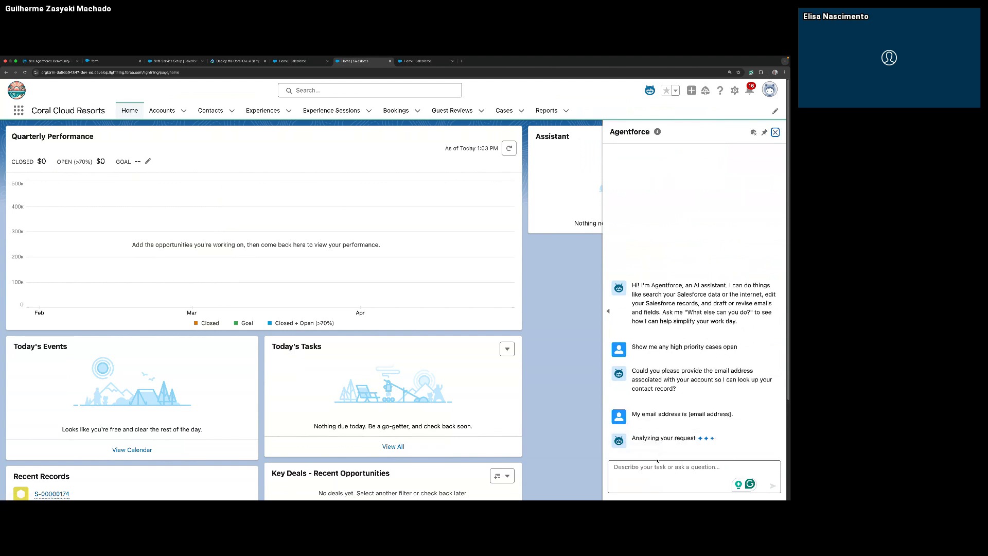
# Reuse the sent email reply as a new message, replace its placeholder with a real email address, and send it.
pyautogui.moveTo(633, 415); pyautogui.dragTo(735, 415)
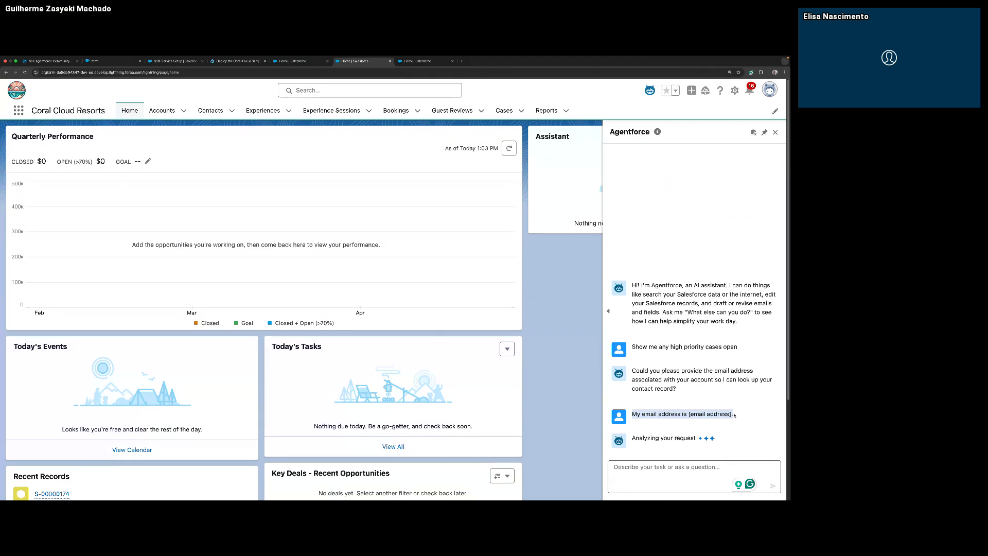
pyautogui.press('super+c')
pyautogui.click(682, 468)
pyautogui.press('super+v')
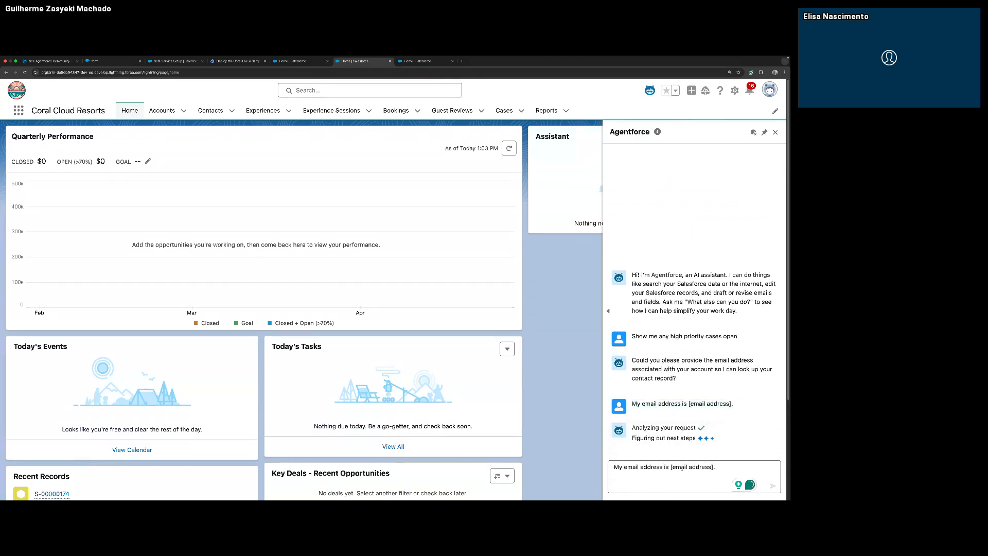
pyautogui.moveTo(671, 467); pyautogui.dragTo(708, 466)
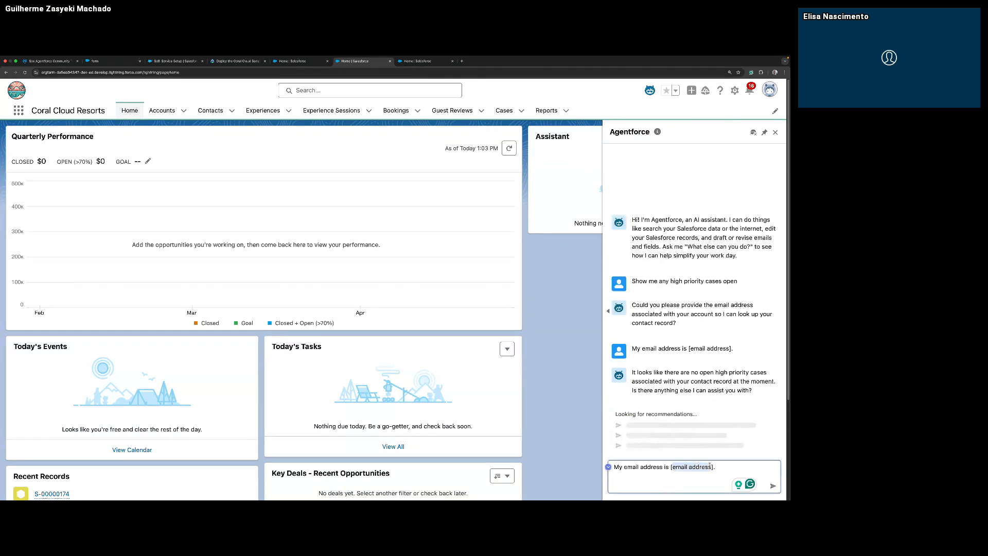
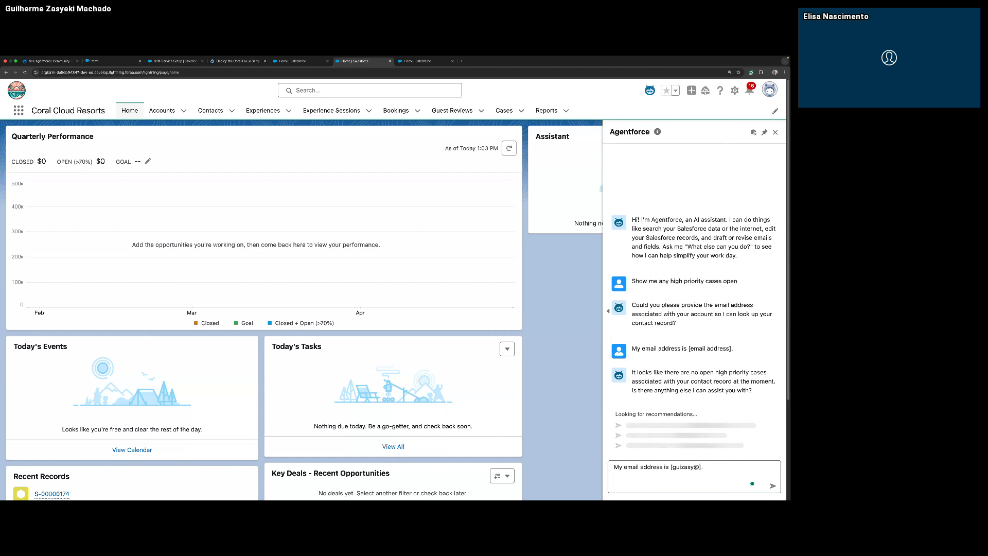
pyautogui.press('Return')
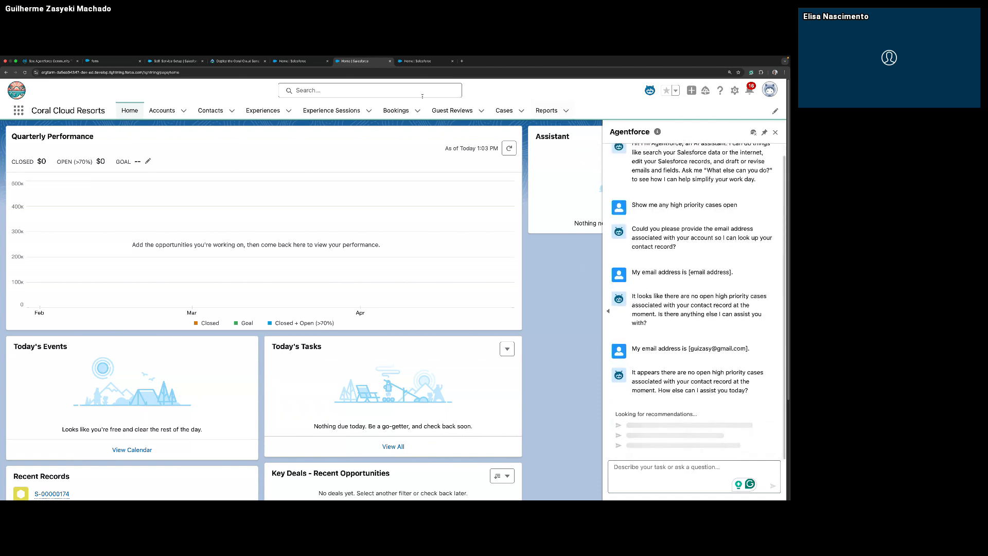
# Copy the org's domain from the profile details and paste it into the Agentforce message box.
pyautogui.click(770, 94)
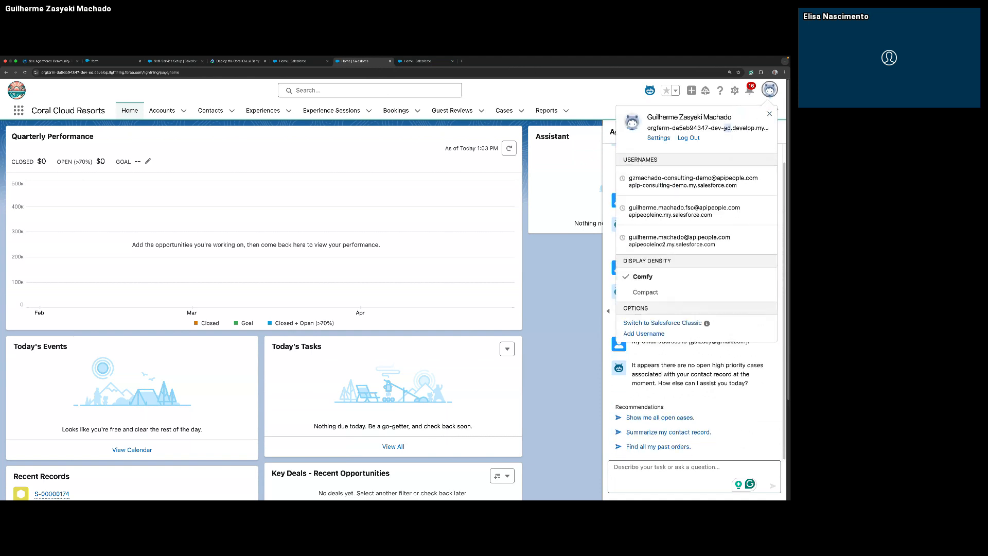
pyautogui.tripleClick(724, 129)
pyautogui.rightClick(724, 129)
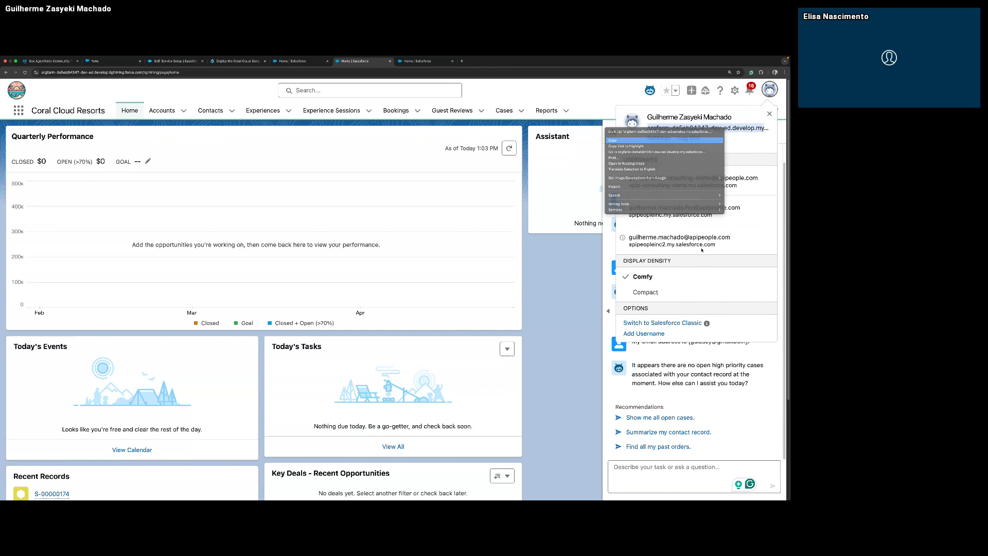
pyautogui.click(680, 141)
pyautogui.click(754, 448)
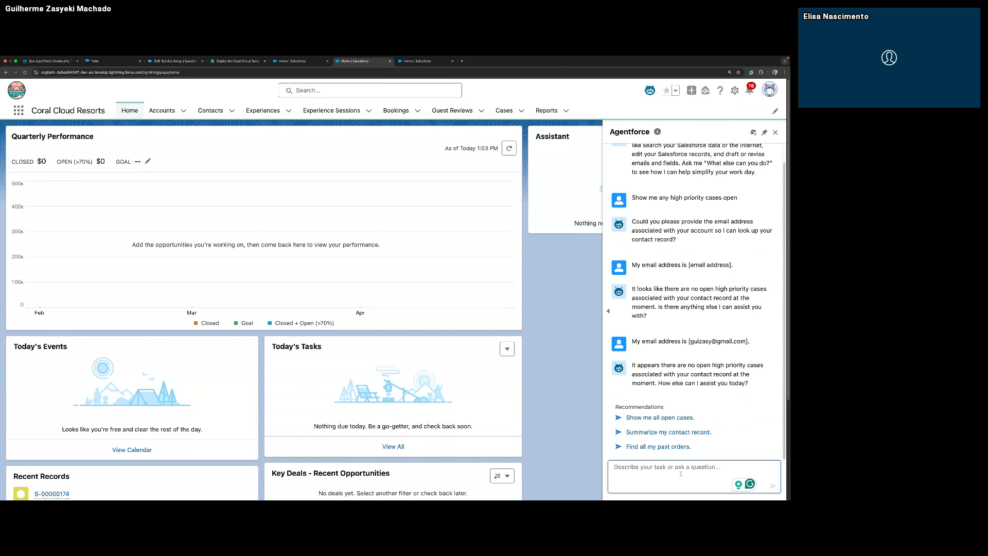
pyautogui.press('super+v')
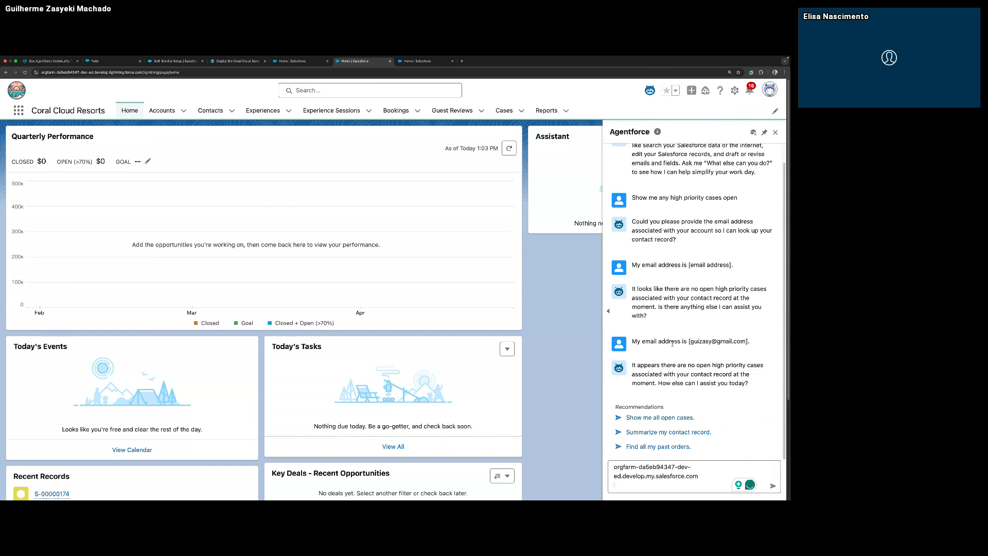
# Replace the drafted Agentforce message with the opening "My email address is [" copied from the earlier reply.
pyautogui.moveTo(689, 341); pyautogui.dragTo(625, 345)
pyautogui.click(657, 476)
pyautogui.press('super+shift+Left')
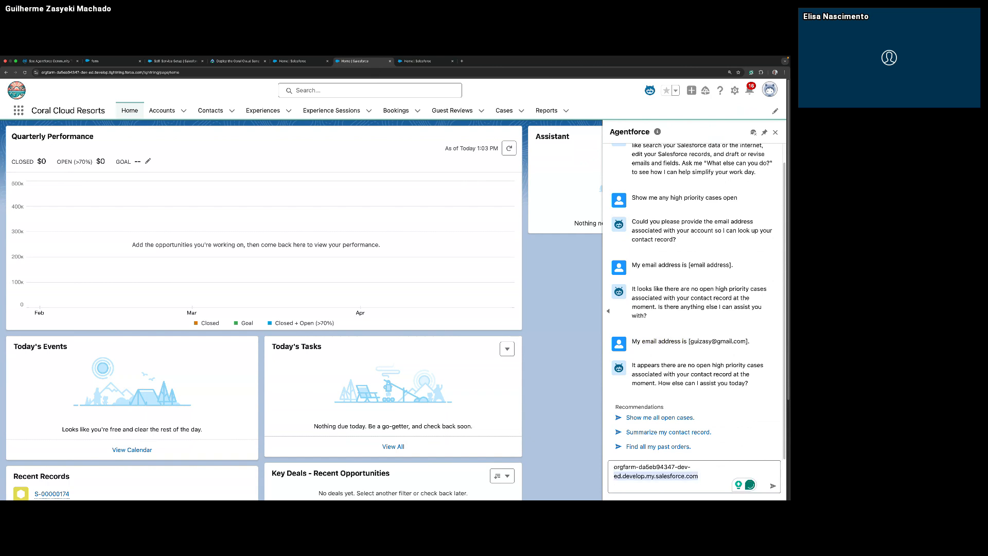
pyautogui.press('BackSpace')
pyautogui.press('BackSpace')
pyautogui.press('BackSpace')
pyautogui.press('super+shift+Left')
pyautogui.press('BackSpace')
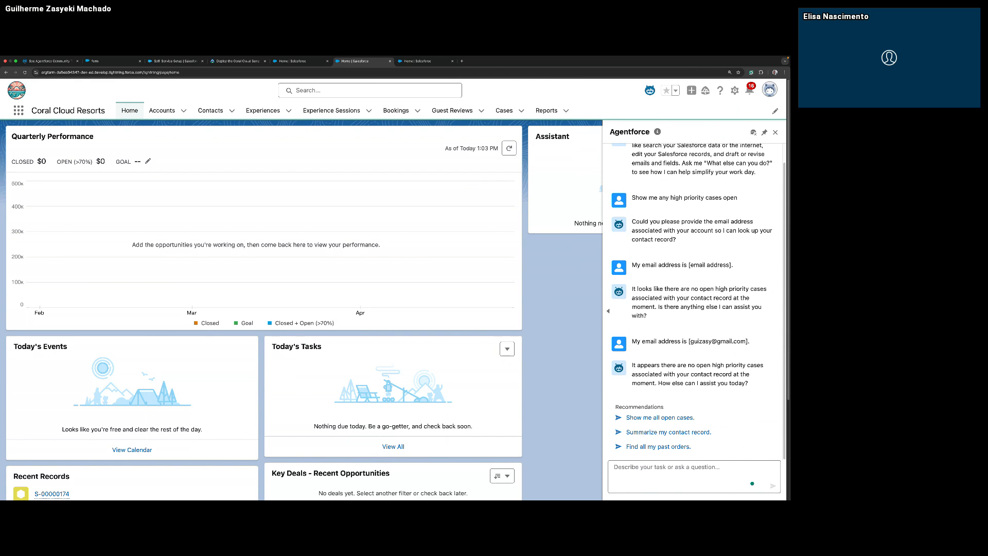
pyautogui.press('super+v')
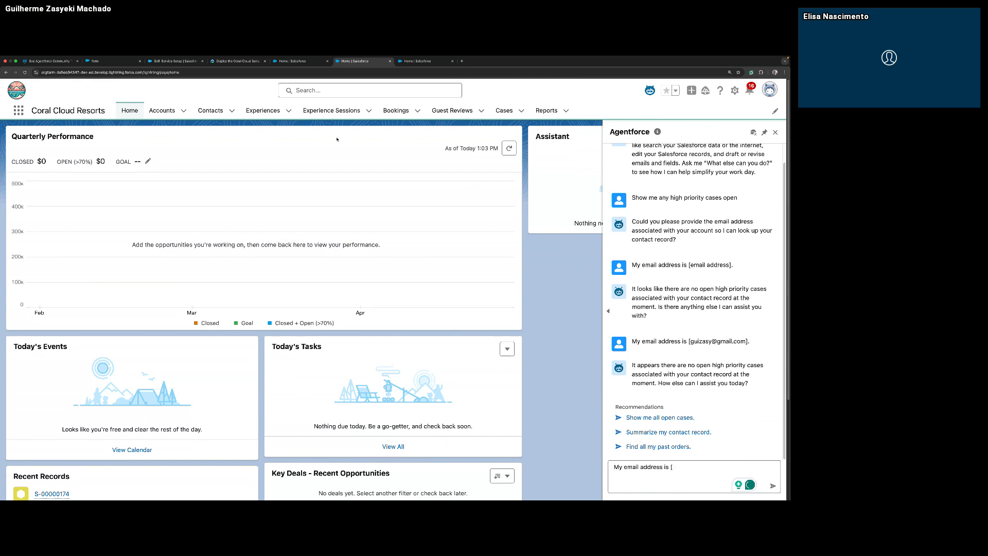
# Switch to the Sales home page and check the profile details for the signed-in user's username.
pyautogui.click(426, 63)
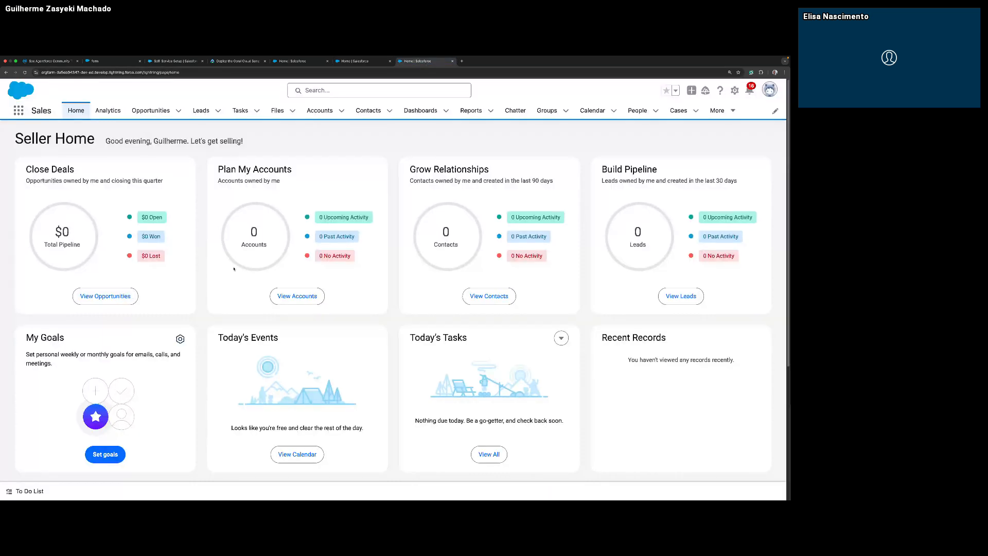
pyautogui.click(769, 90)
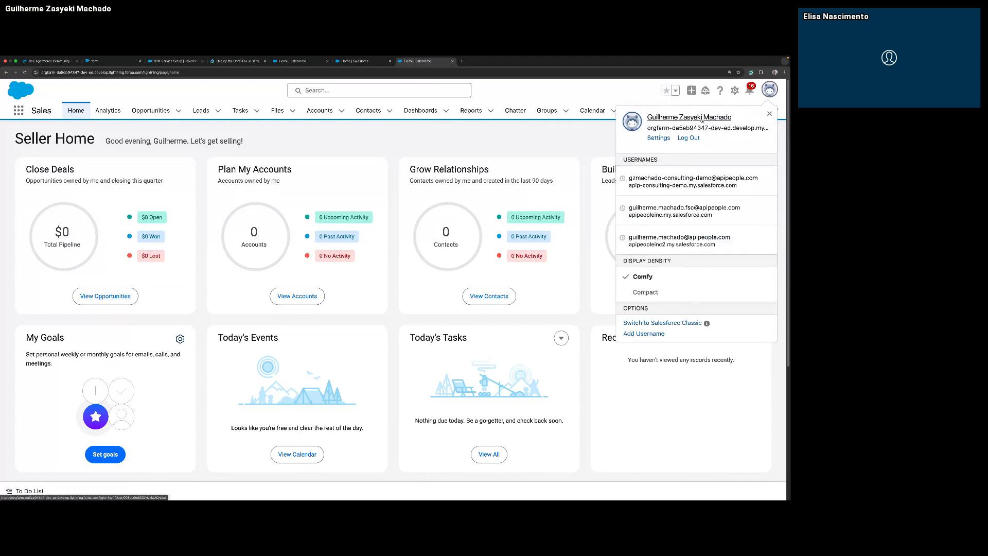
pyautogui.rightClick(702, 119)
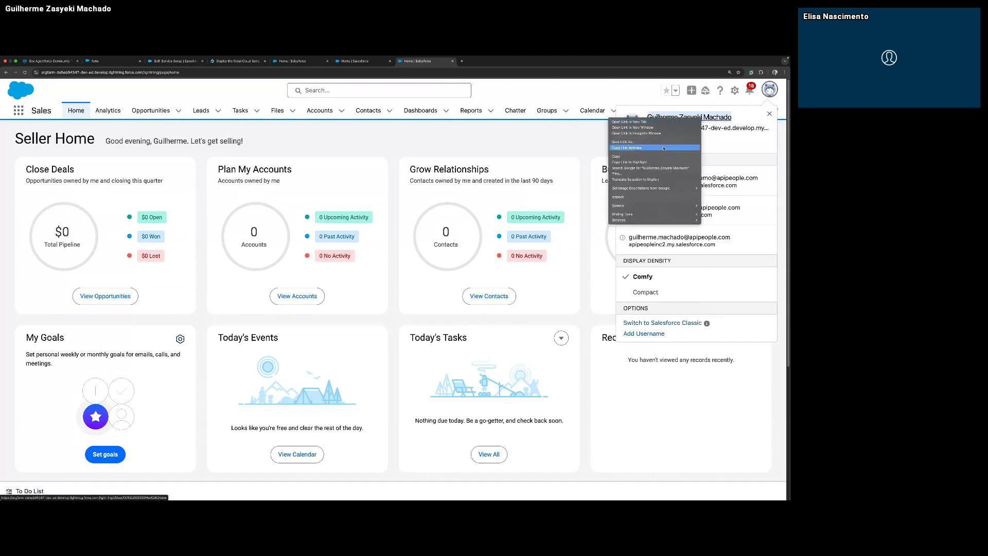
pyautogui.click(743, 137)
pyautogui.click(742, 139)
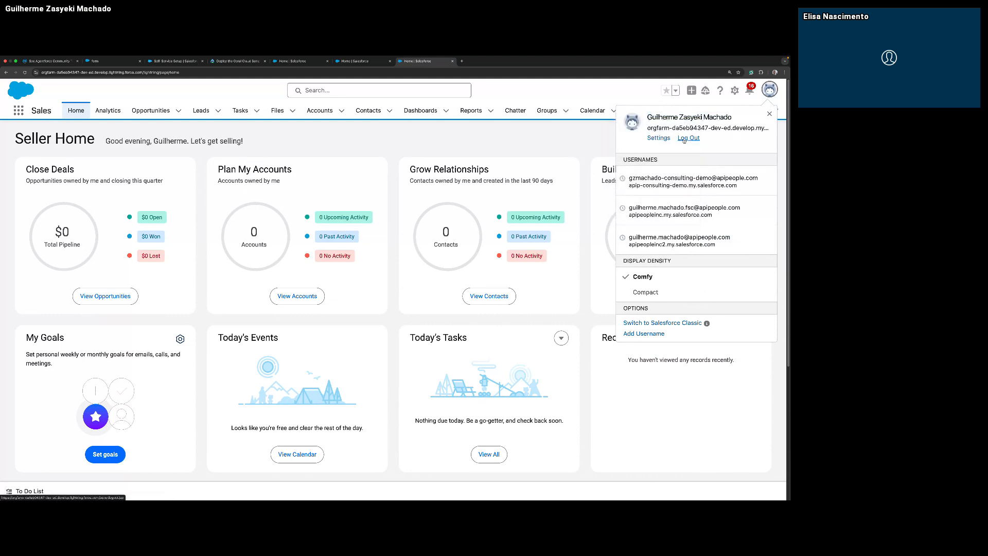
# Open Setup and display the list of all users.
pyautogui.click(734, 91)
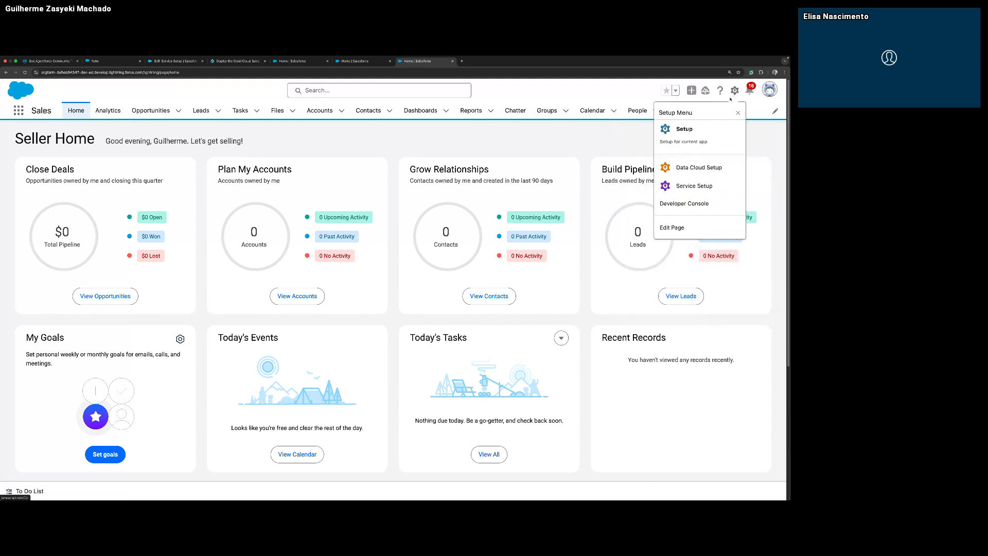
pyautogui.click(716, 131)
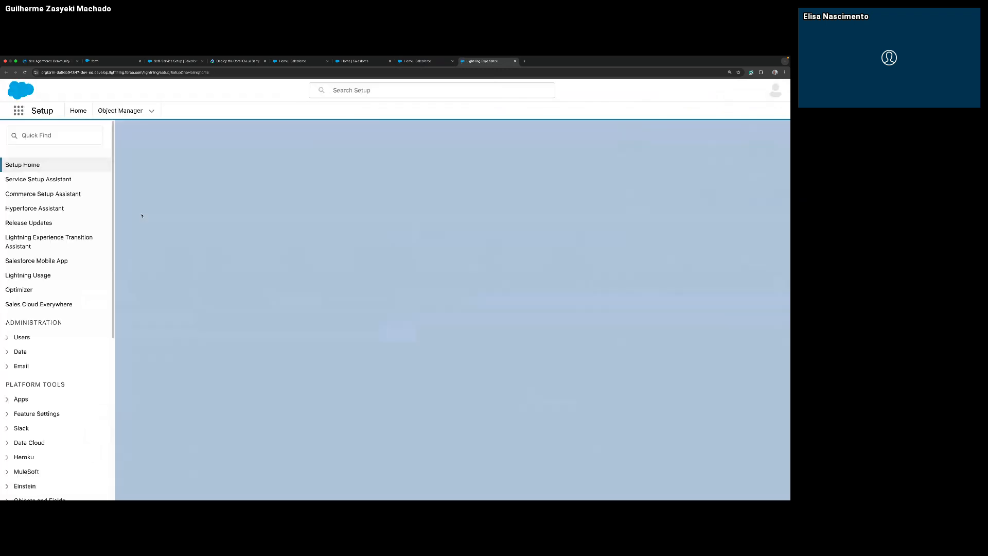
pyautogui.click(23, 337)
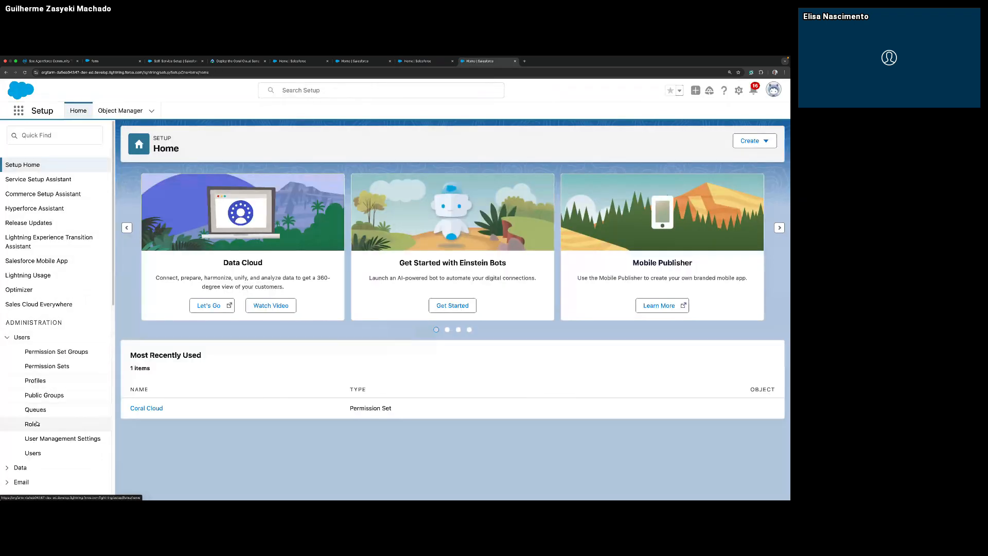
pyautogui.click(29, 454)
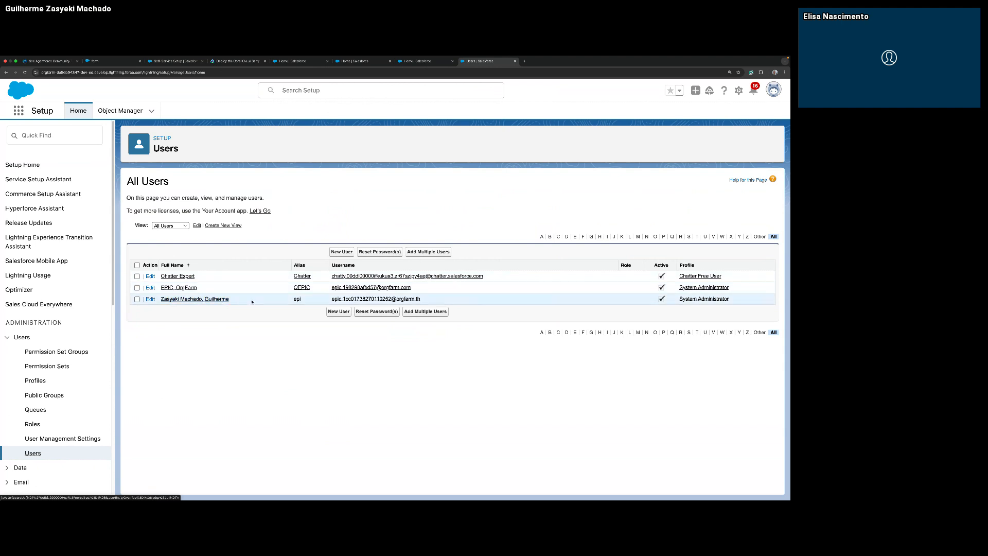
# Copy the signed-in administrator's username from the users list and return to the Coral Cloud Resorts page.
pyautogui.moveTo(326, 299); pyautogui.dragTo(420, 299)
pyautogui.press('super+c')
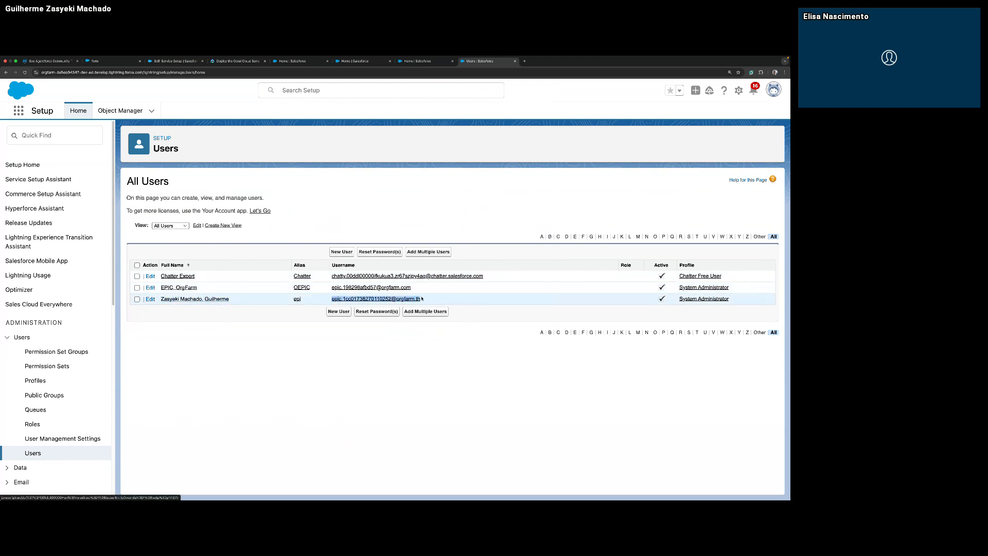
pyautogui.rightClick(418, 299)
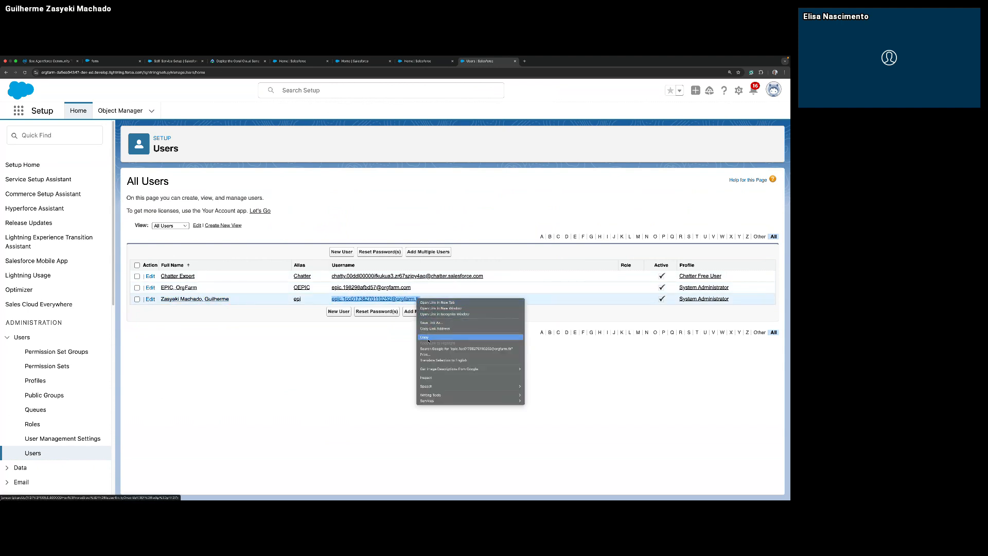
pyautogui.click(425, 337)
pyautogui.click(418, 61)
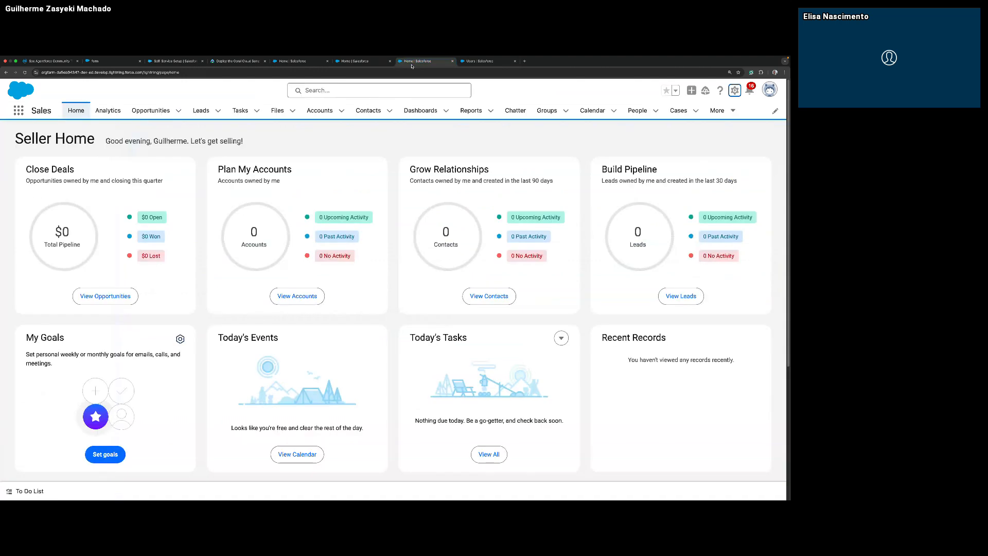
pyautogui.click(343, 64)
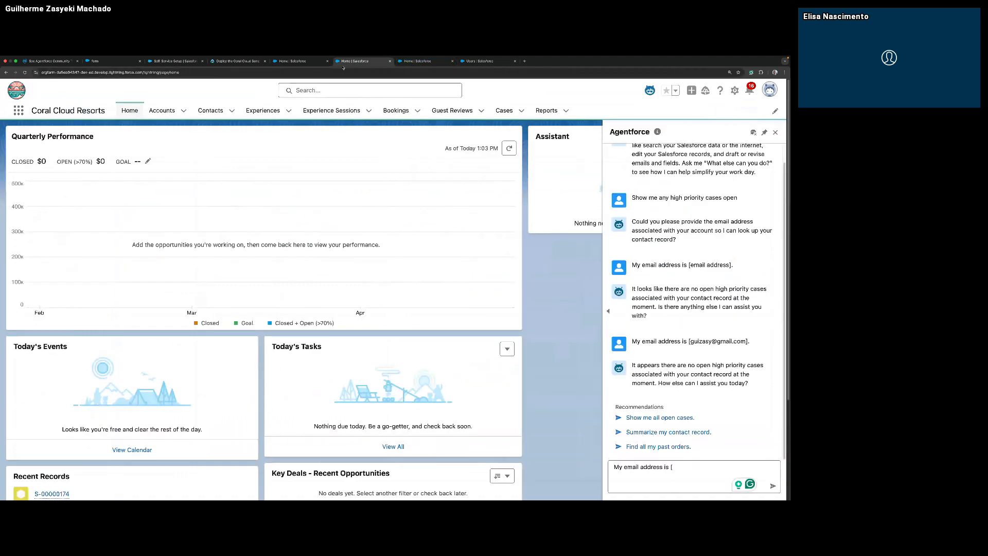
# Complete the email reply with the copied username in brackets and send it, followed by the suggested request "Show me all open cases.".
pyautogui.press('super+v')
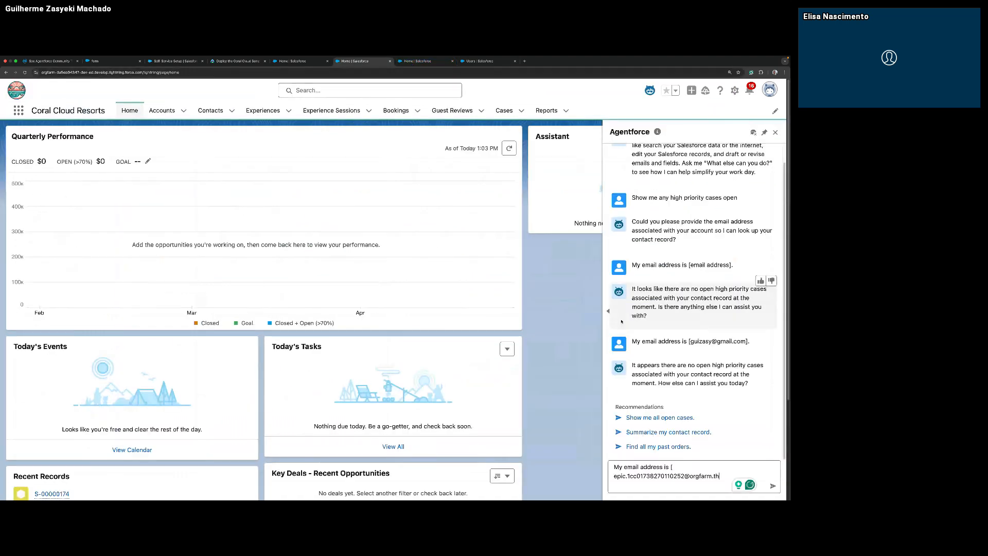
pyautogui.write(']')
pyautogui.press('BackSpace')
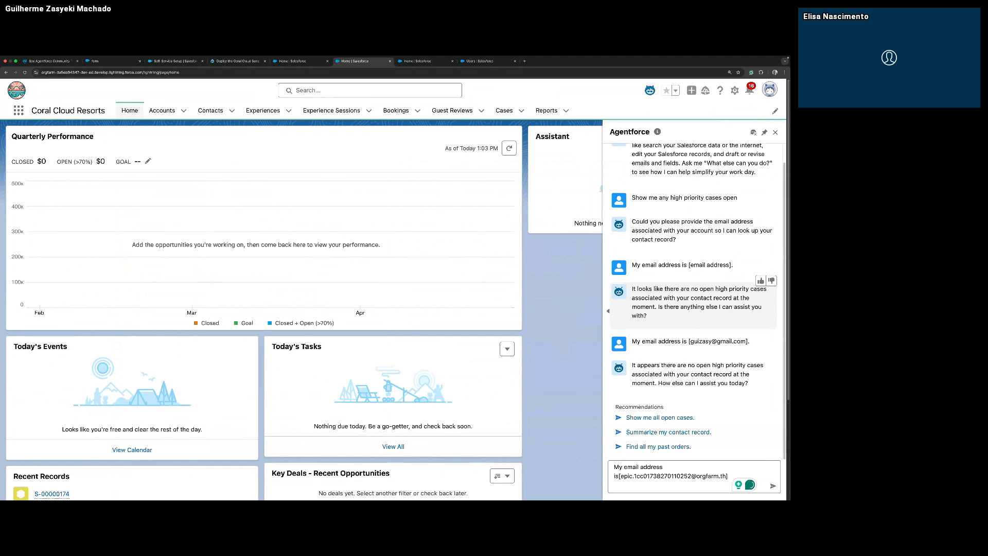
pyautogui.press('Return')
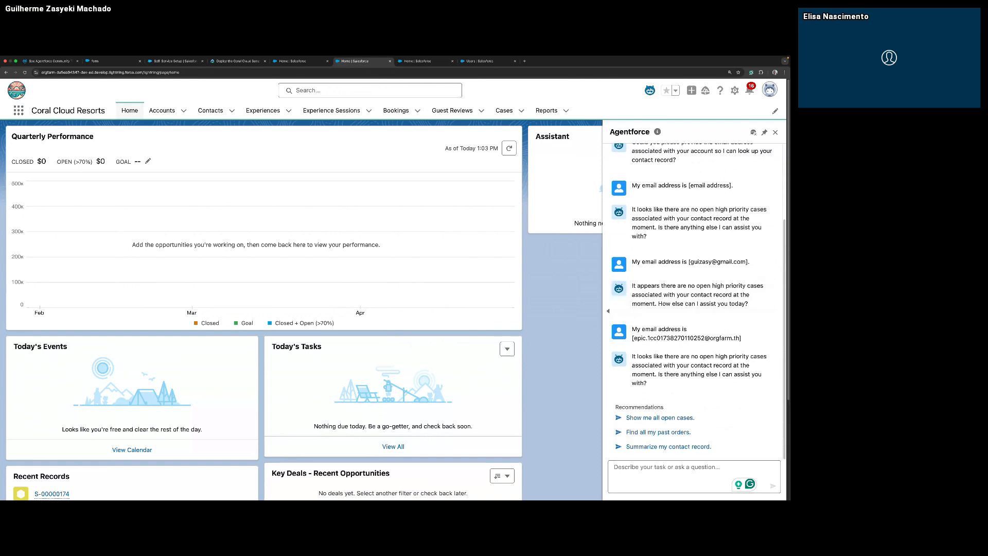
pyautogui.click(670, 418)
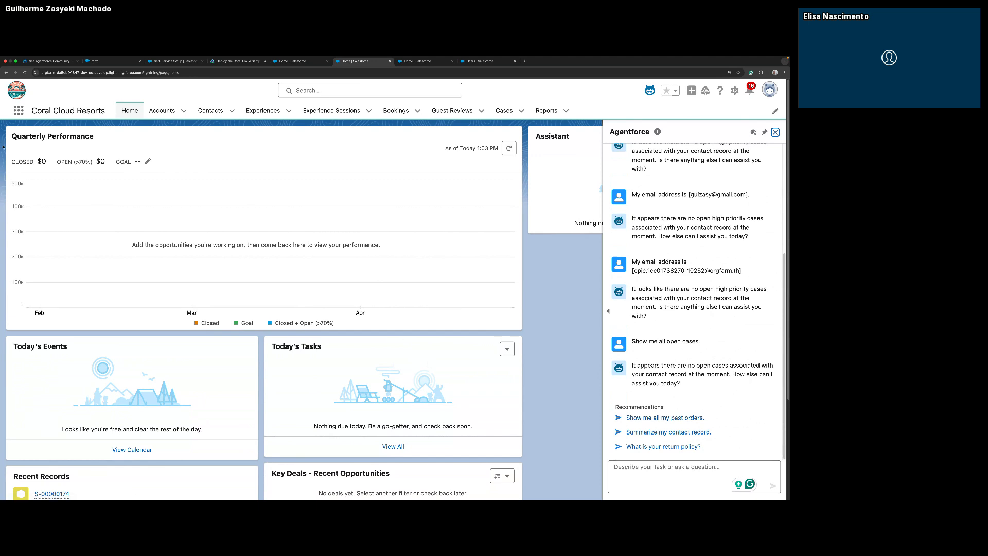
# Open the "Upcoming Reservation Upgrade Request" case from the Cases list and open its contact's record in a new tab.
pyautogui.click(199, 111)
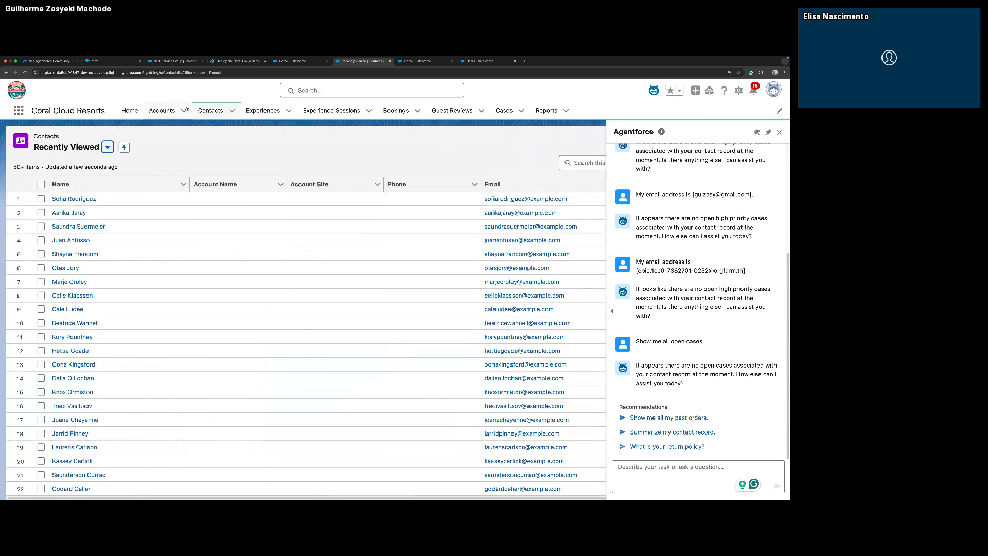
pyautogui.click(505, 110)
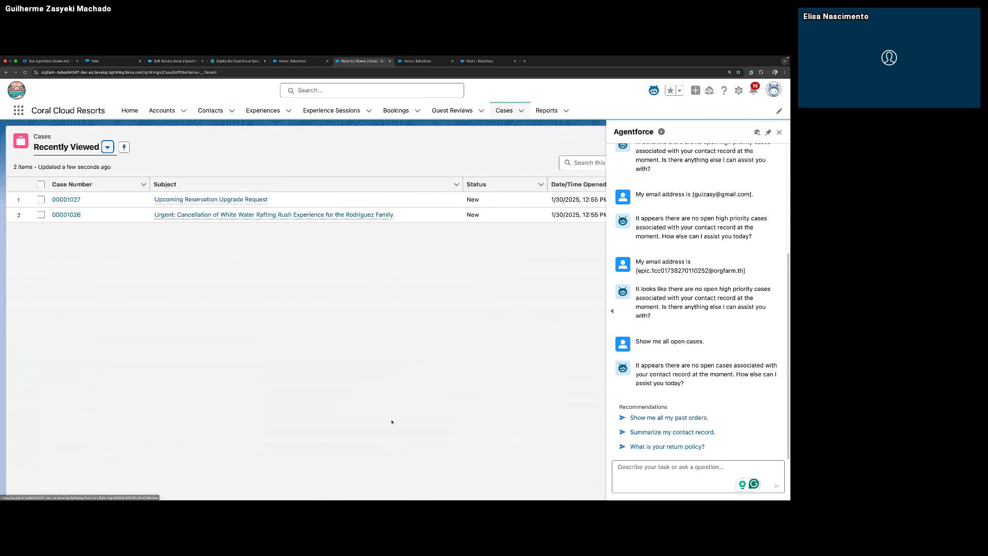
pyautogui.click(170, 201)
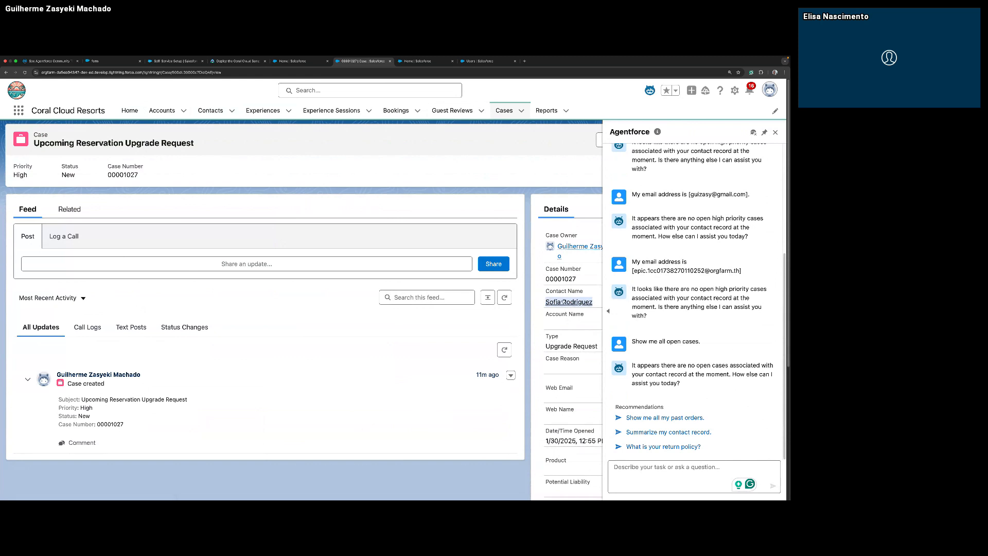
pyautogui.moveTo(563, 302)
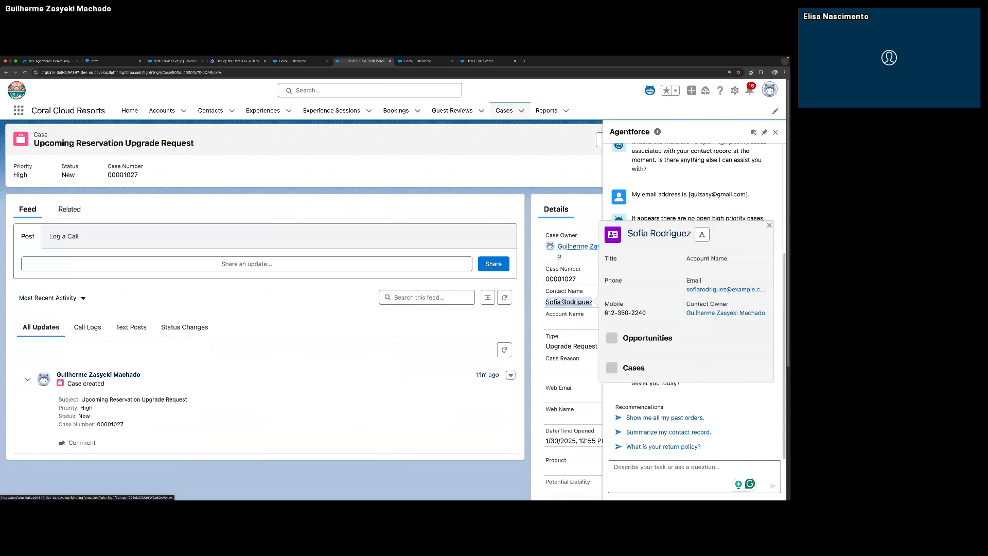
pyautogui.keyDown('super'); pyautogui.click(563, 302); pyautogui.keyUp('super')
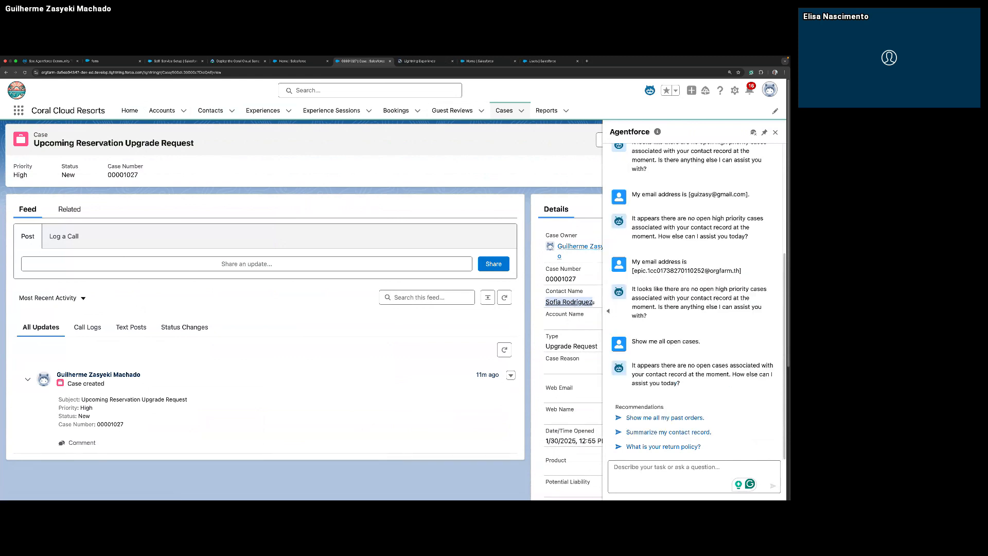
# Copy the case contact's email address from the contact preview and paste it into the Agentforce message.
pyautogui.moveTo(587, 303)
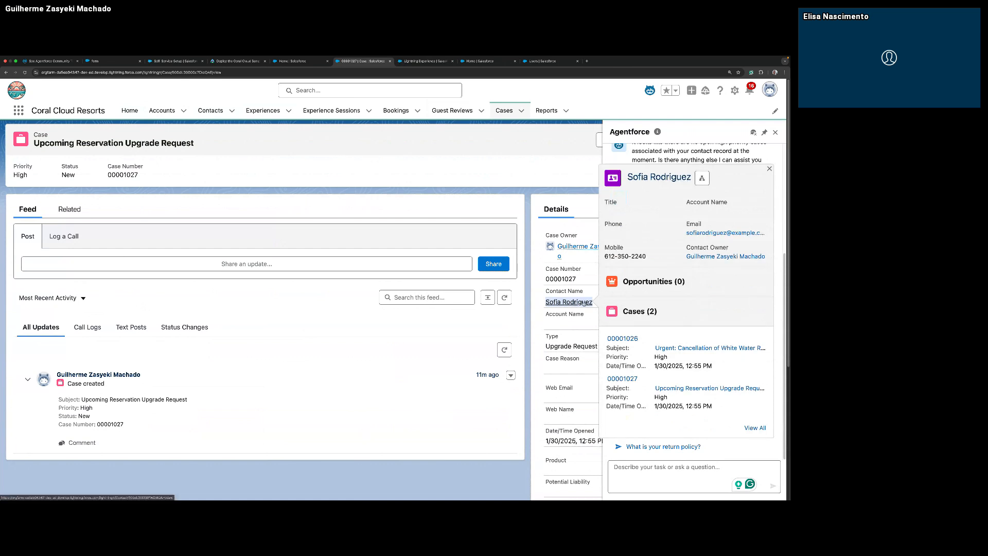
pyautogui.rightClick(714, 235)
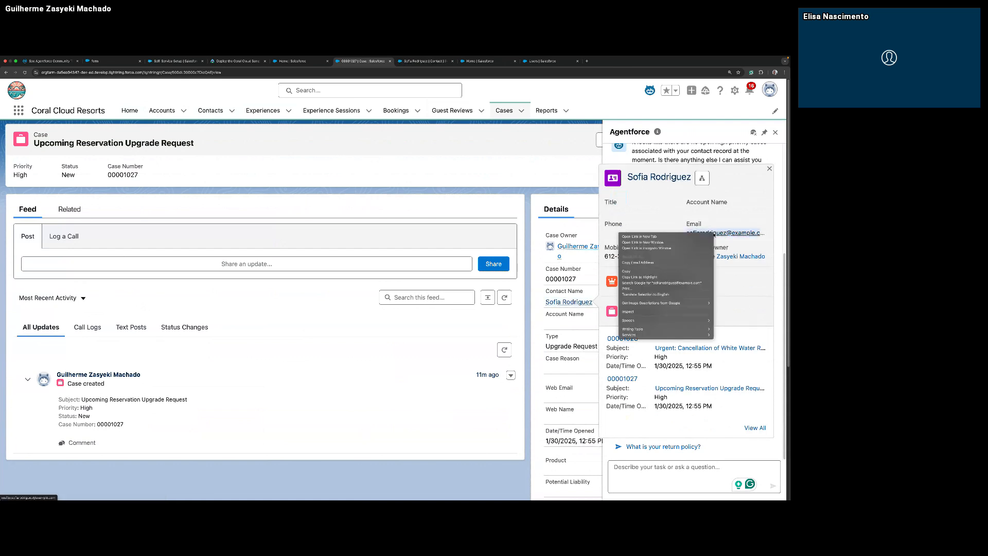
pyautogui.click(657, 271)
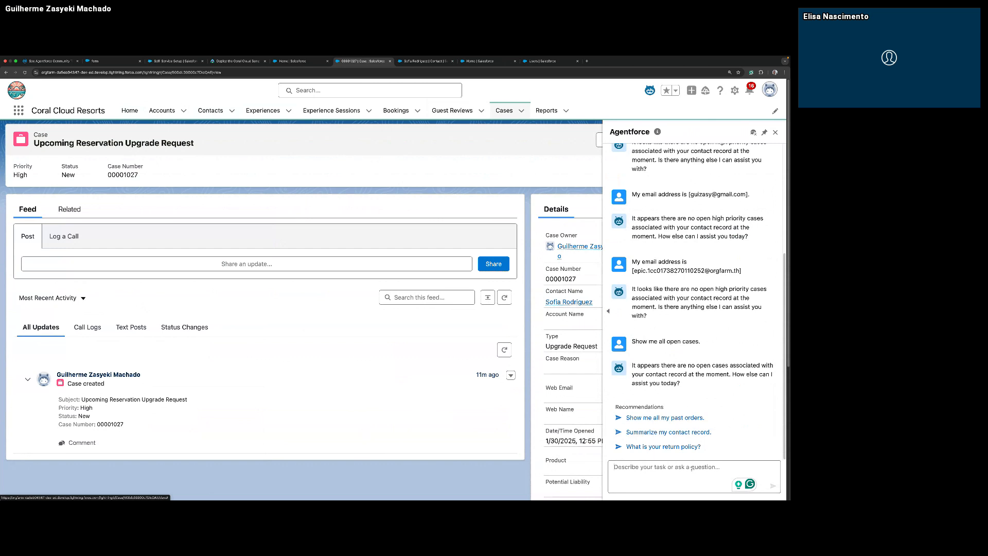
pyautogui.press('super+v')
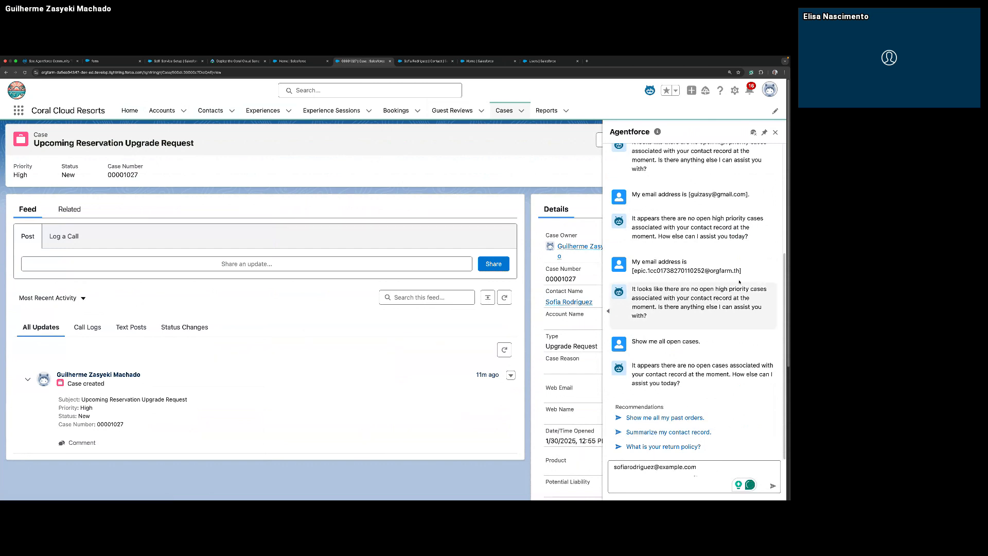
# Reuse the earlier "My email address is" reply with the contact's email in the brackets and send it to the agent.
pyautogui.moveTo(742, 271); pyautogui.dragTo(633, 261)
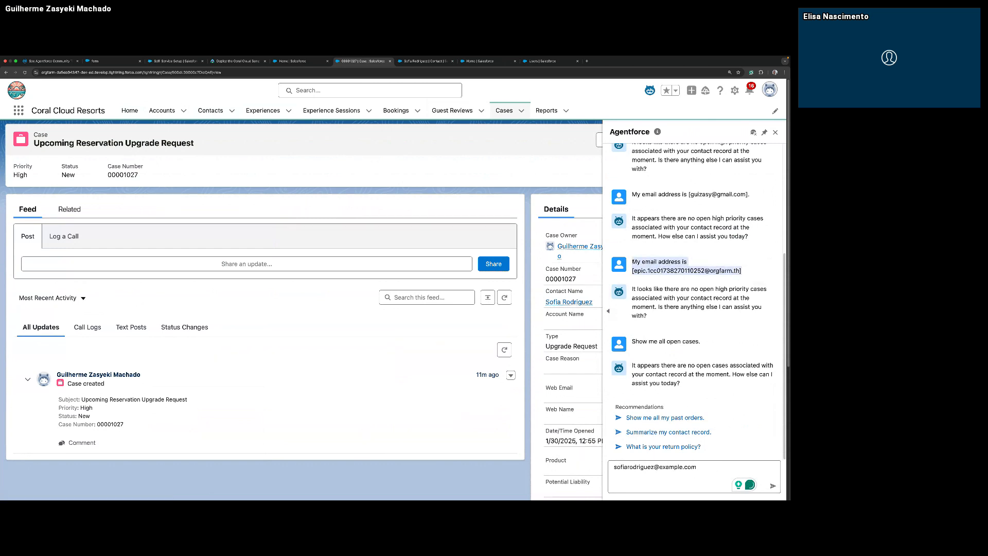
pyautogui.click(611, 467)
pyautogui.press('super+v')
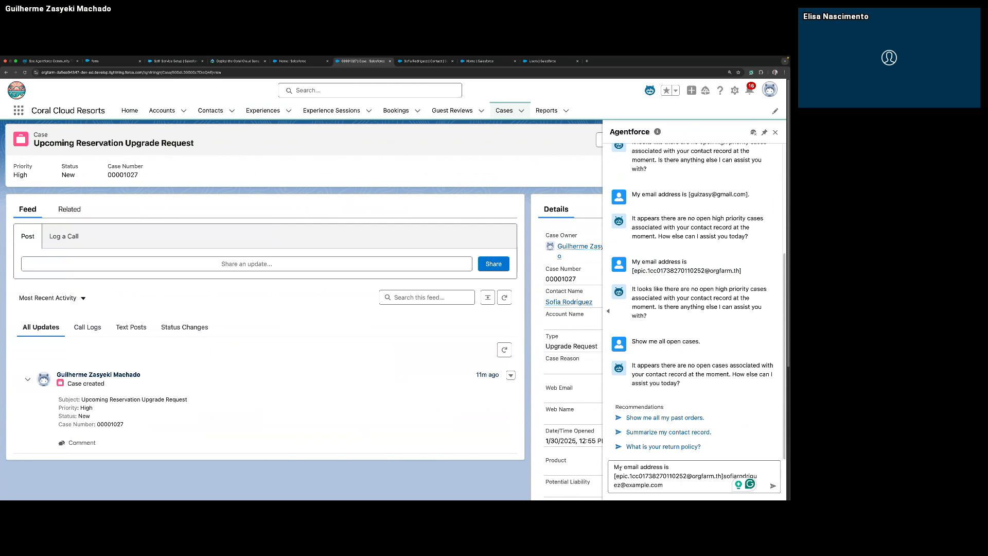
pyautogui.press('super+shift+Down')
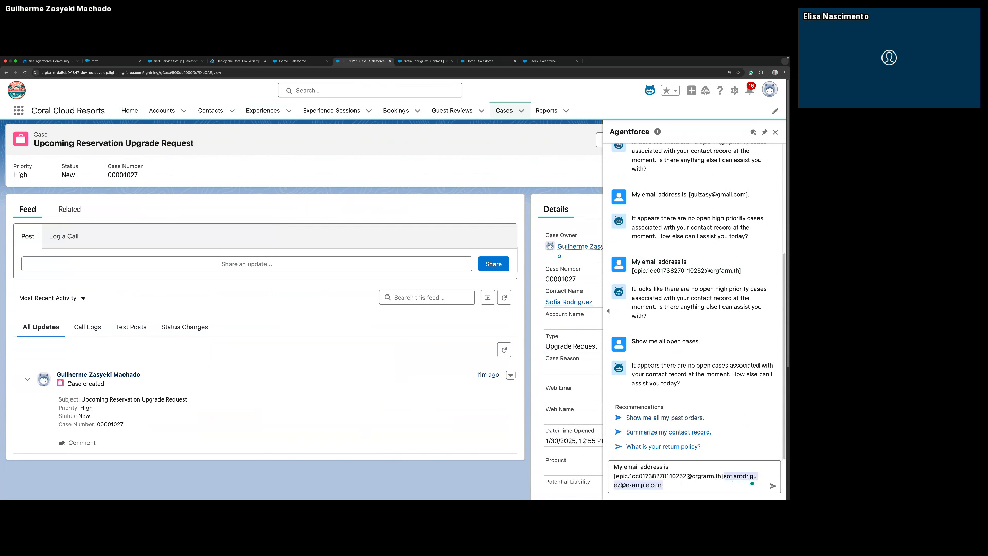
pyautogui.press('BackSpace')
pyautogui.press('super+shift+Down')
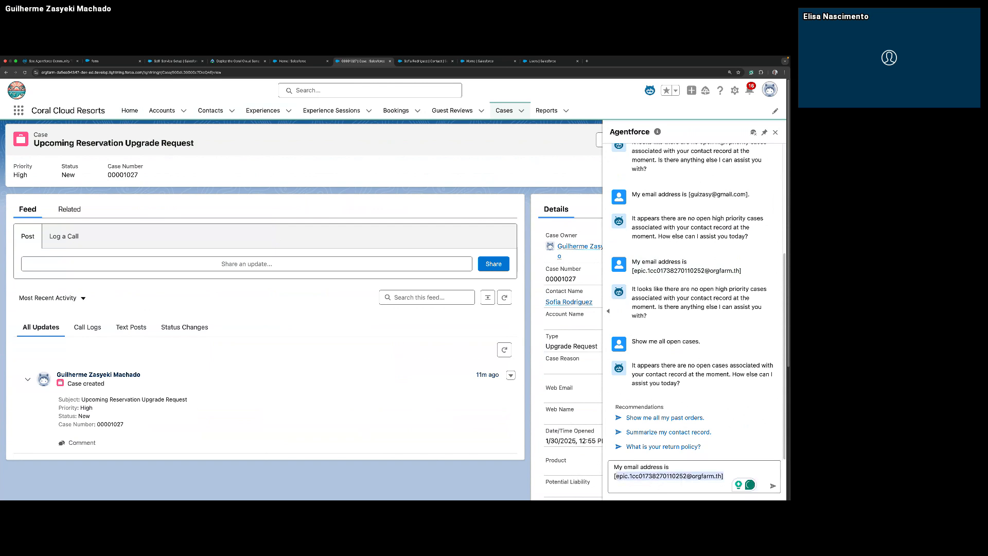
pyautogui.press('super+v')
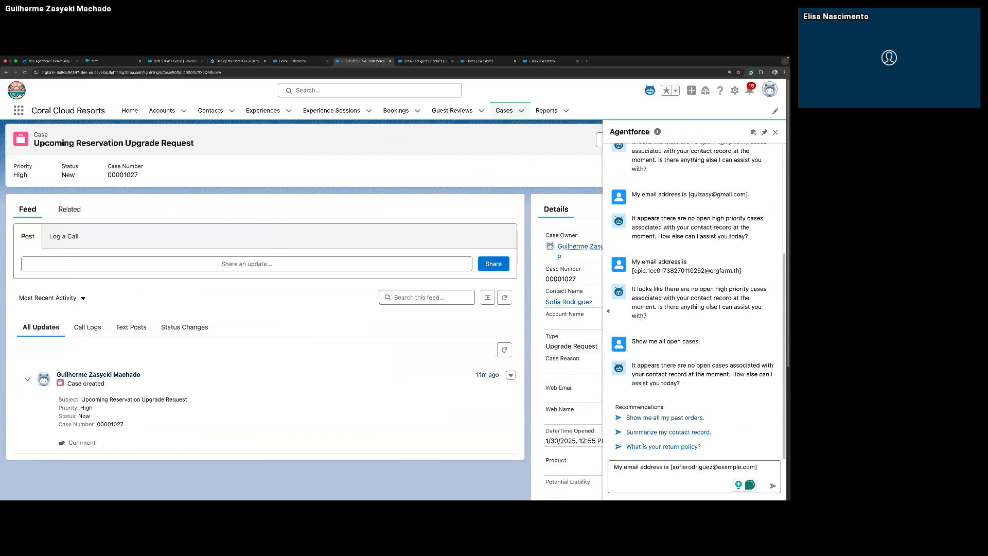
pyautogui.press('Return')
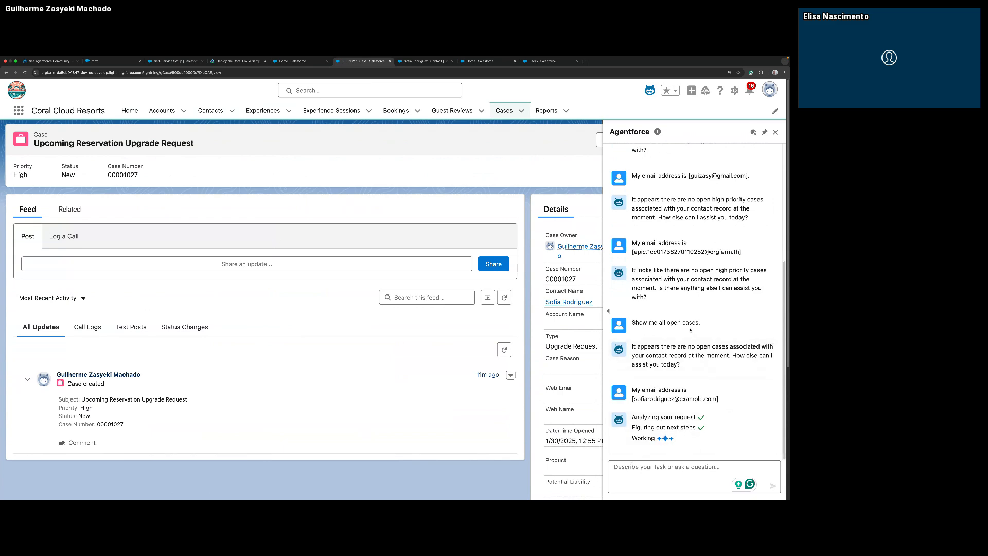
# Copy the first request of the conversation, "Show me any high priority cases open", and send it to the agent again.
pyautogui.scroll(5, 689, 327)
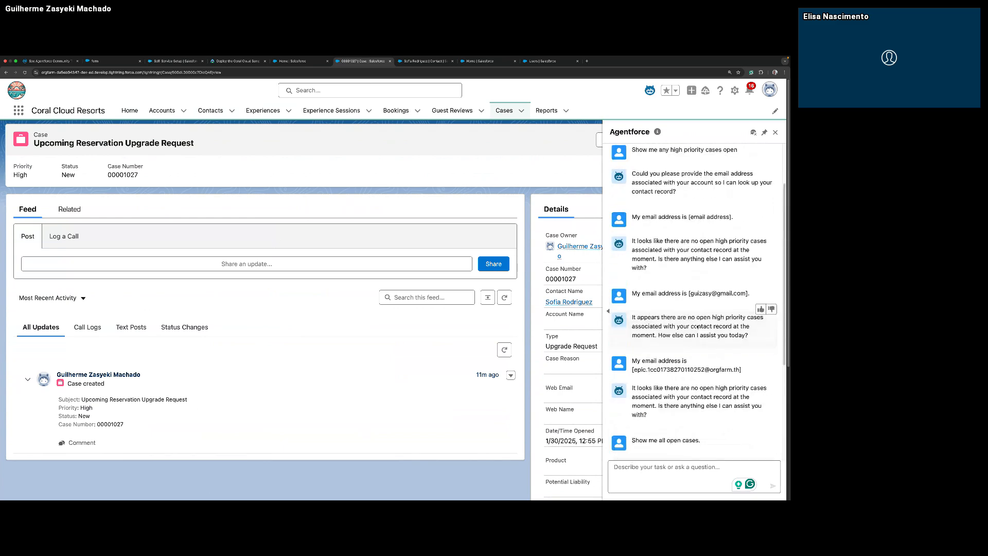
pyautogui.scroll(2, 697, 326)
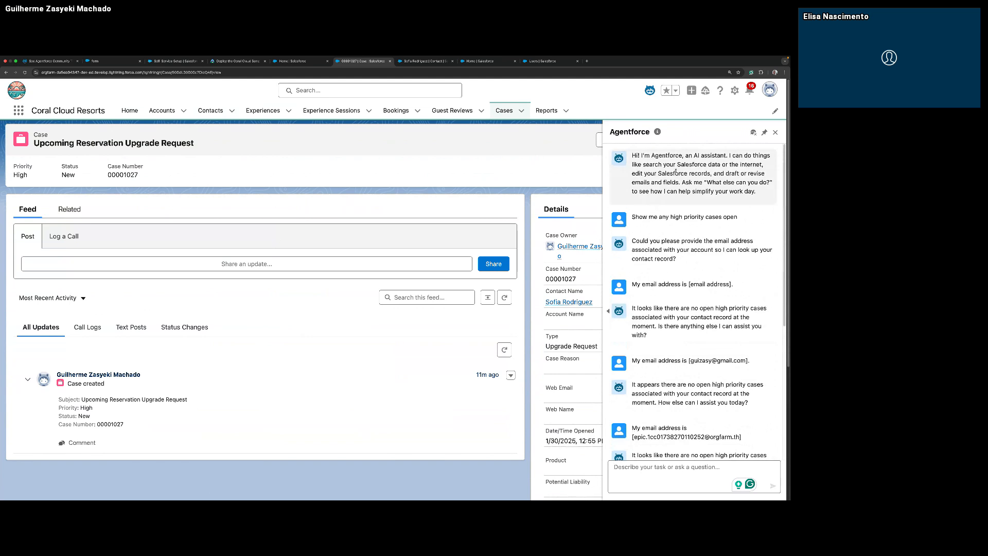
pyautogui.tripleClick(685, 217)
pyautogui.press('super+c')
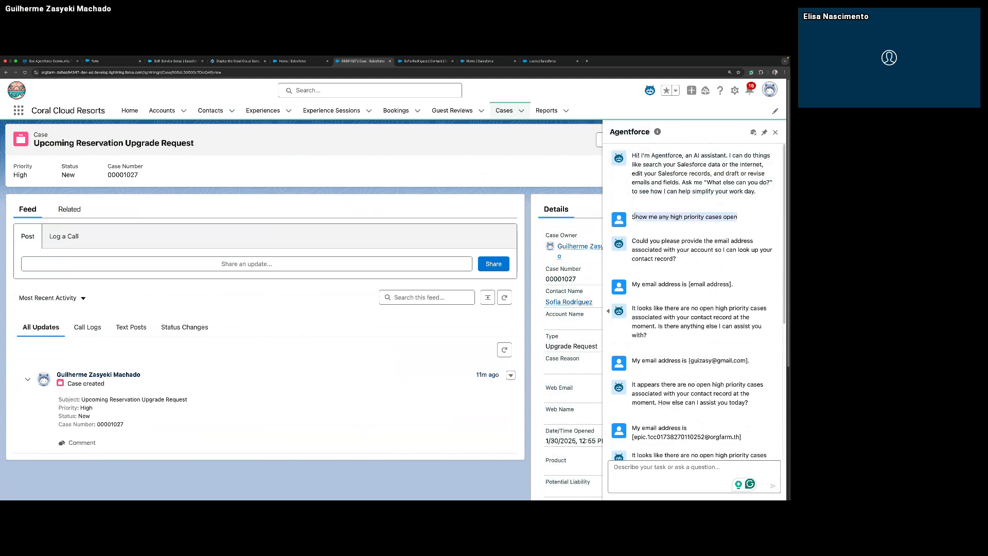
pyautogui.click(686, 479)
pyautogui.press('super+v')
pyautogui.press('Return')
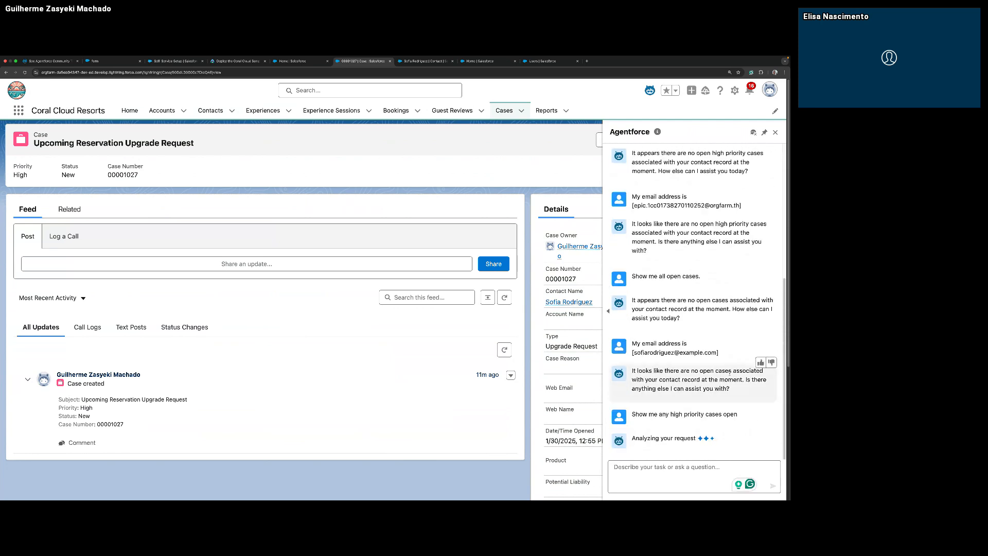
# Draft the agent request "Show me any case that is open for this email []" from the copied high-priority request.
pyautogui.press('super+v')
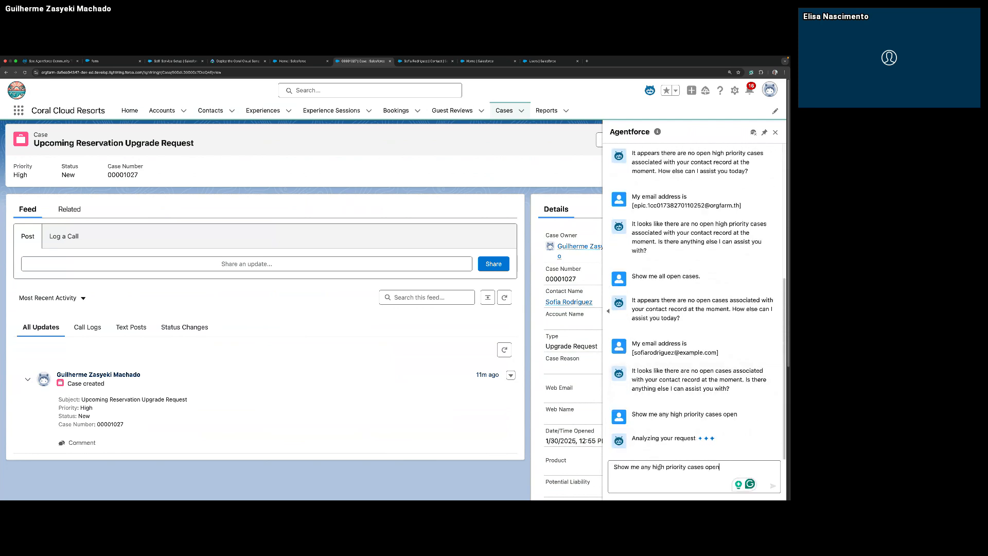
pyautogui.moveTo(653, 466); pyautogui.dragTo(704, 466)
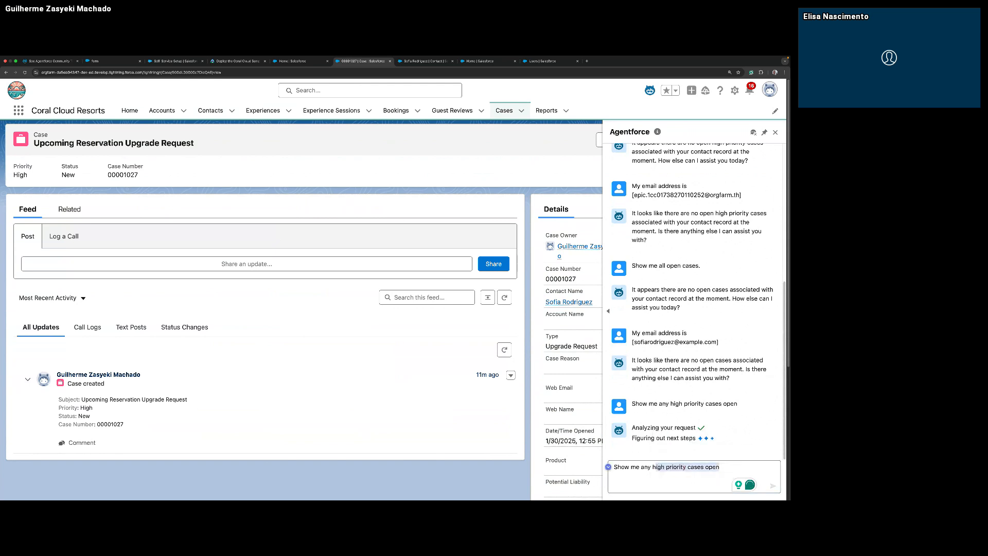
pyautogui.write('case ')
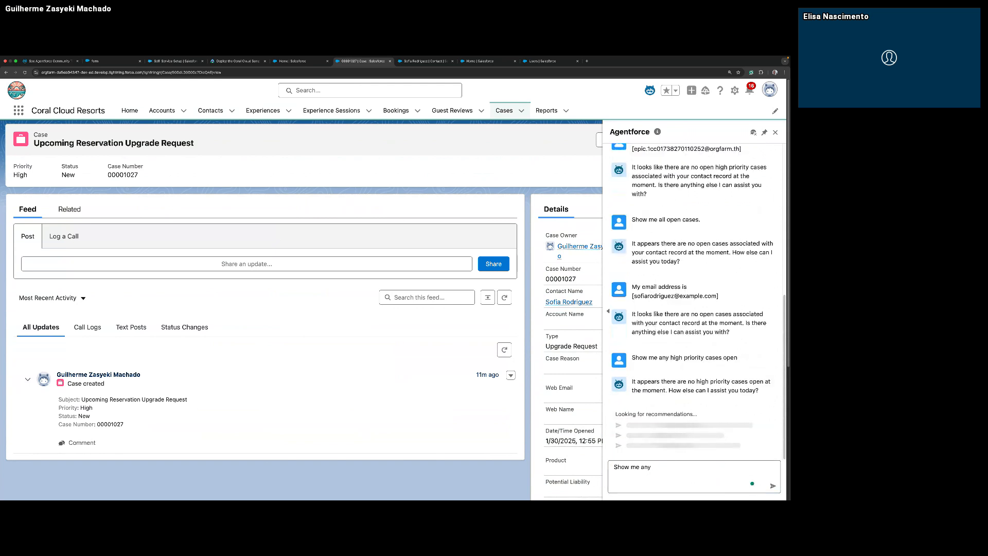
pyautogui.write('thg')
pyautogui.write(' is')
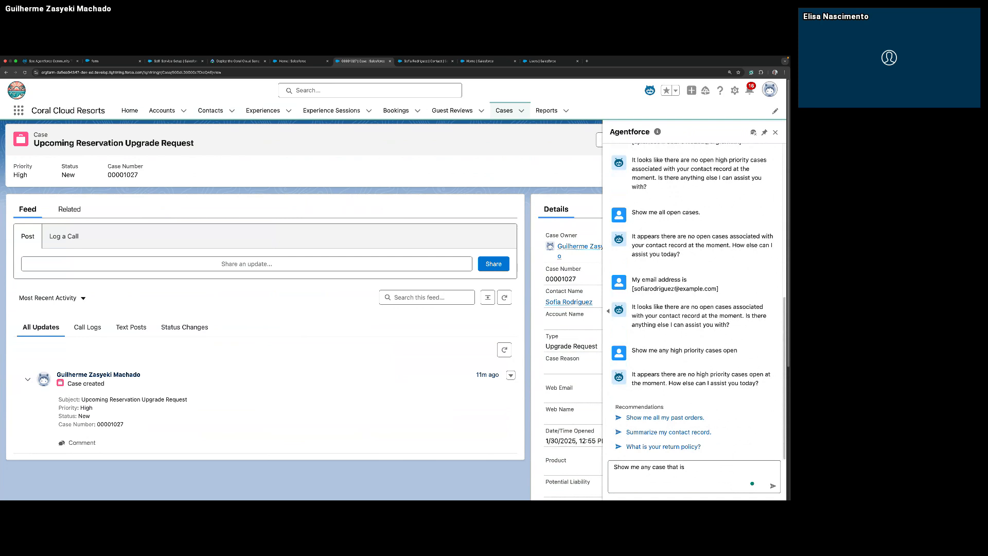
pyautogui.write(' open for [')
pyautogui.write('Show me any high priority cases open')
pyautogui.write(']')
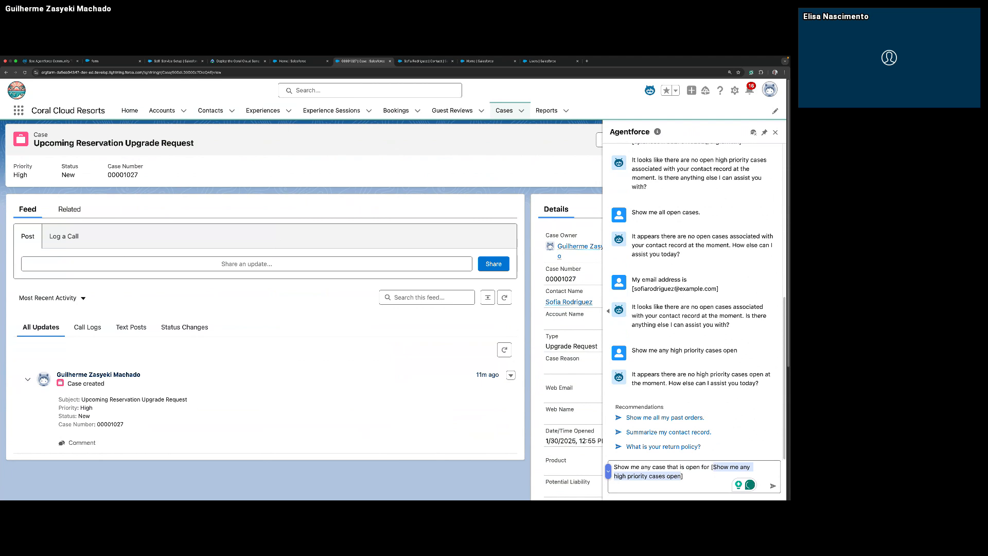
pyautogui.press('BackSpace')
pyautogui.write('this email [')
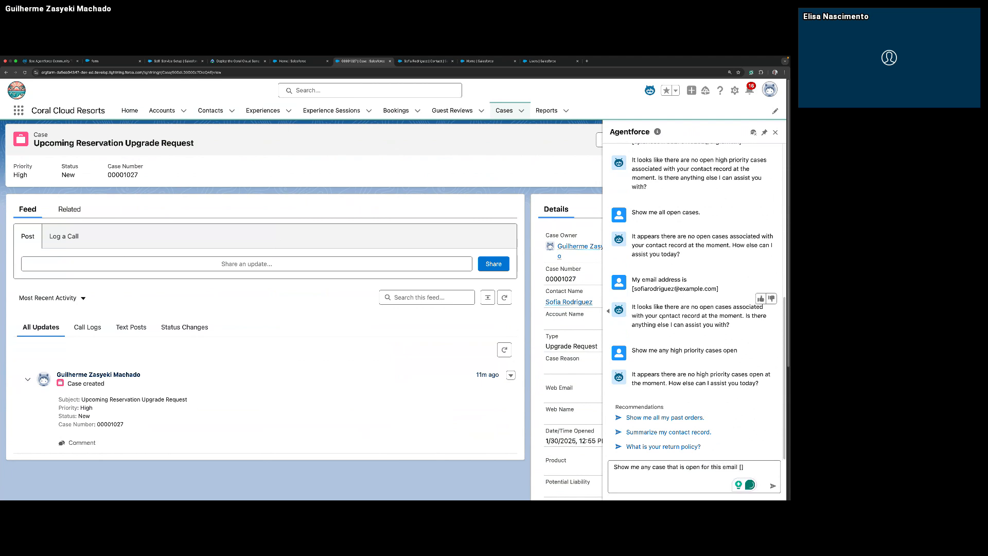
# Put the contact's email in the brackets, insert "contact" before "email" and send it, followed by the suggested request "Summarize my contact record.".
pyautogui.moveTo(633, 288); pyautogui.dragTo(715, 288)
pyautogui.hotkey('ctrl', 'c')
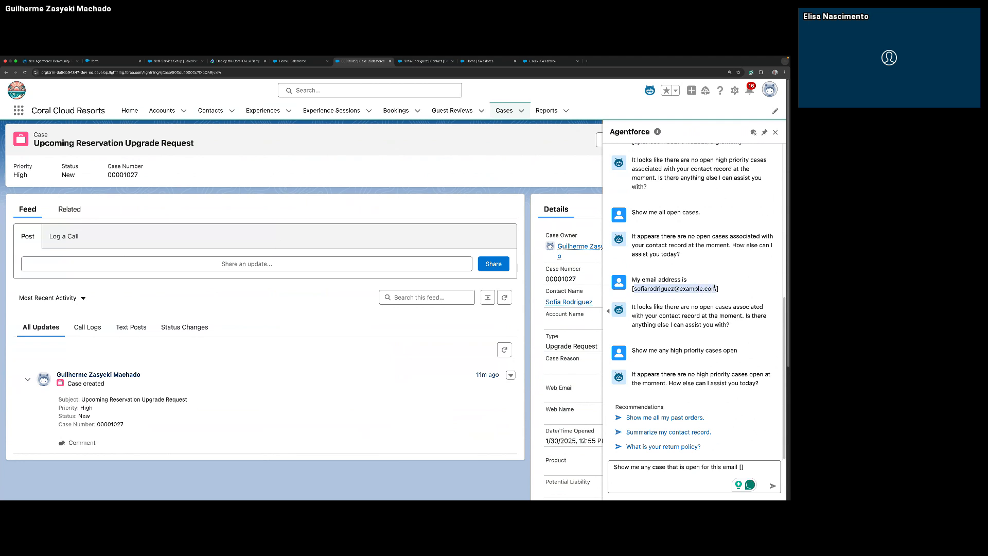
pyautogui.click(741, 466)
pyautogui.hotkey('ctrl', 'v')
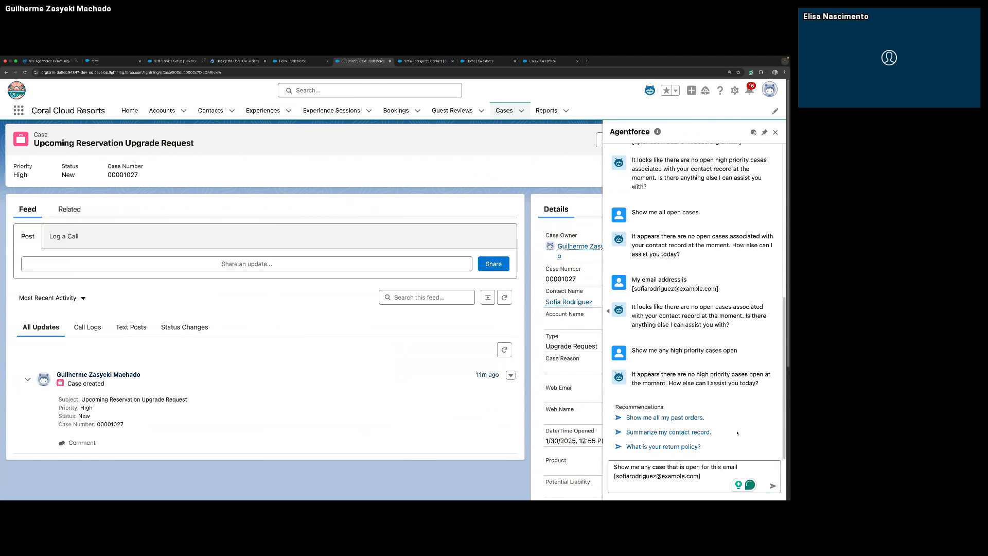
pyautogui.click(723, 467)
pyautogui.write('contact')
pyautogui.press('Return')
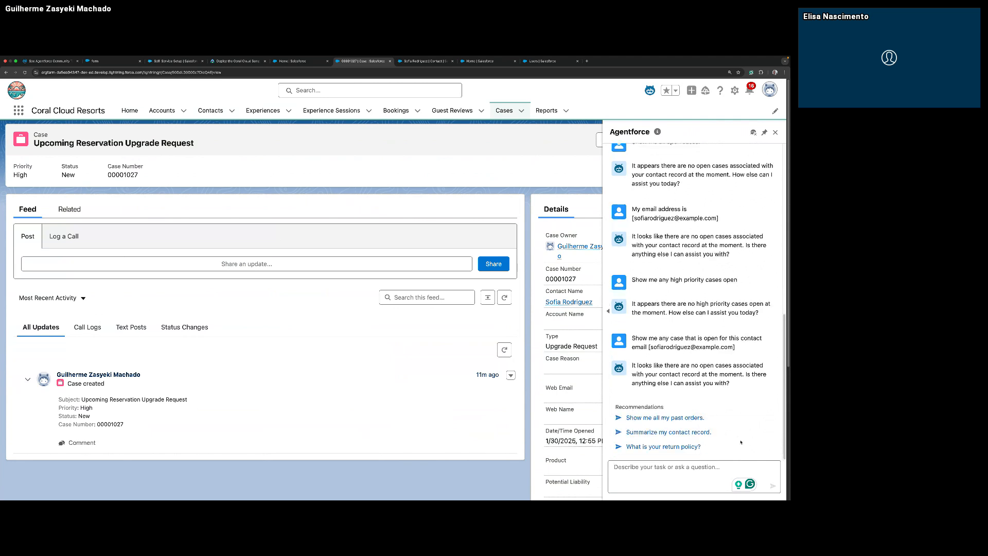
pyautogui.click(711, 433)
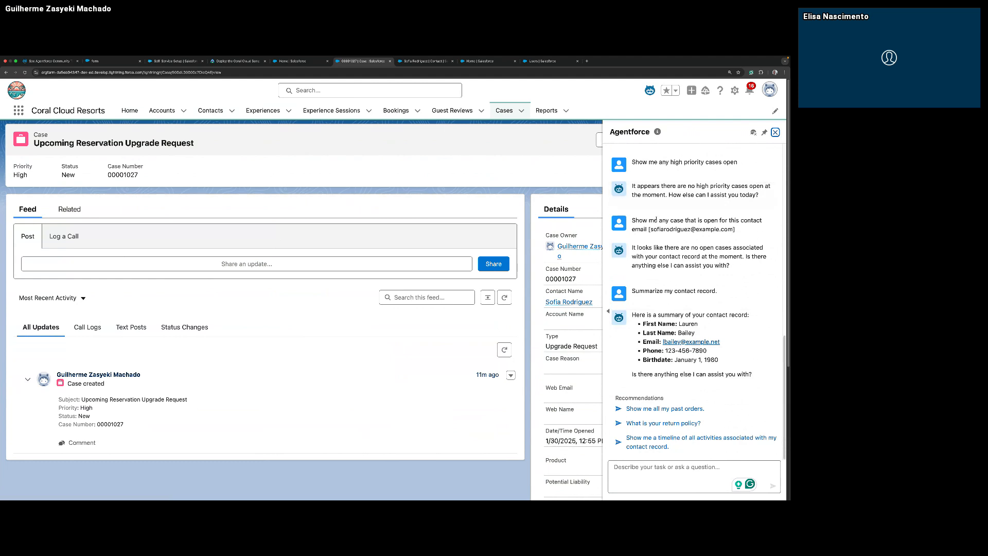
# Reuse the earlier wording to send "show me any case that is open for this contact" with the contact's full name in brackets.
pyautogui.moveTo(634, 220); pyautogui.dragTo(761, 220)
pyautogui.rightClick(635, 220)
pyautogui.click(699, 231)
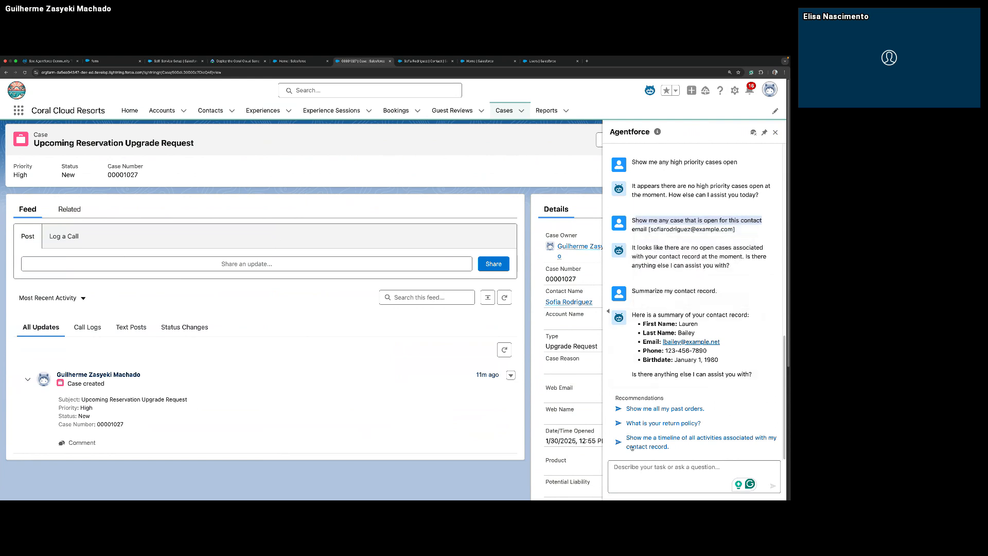
pyautogui.click(639, 468)
pyautogui.press('super+v')
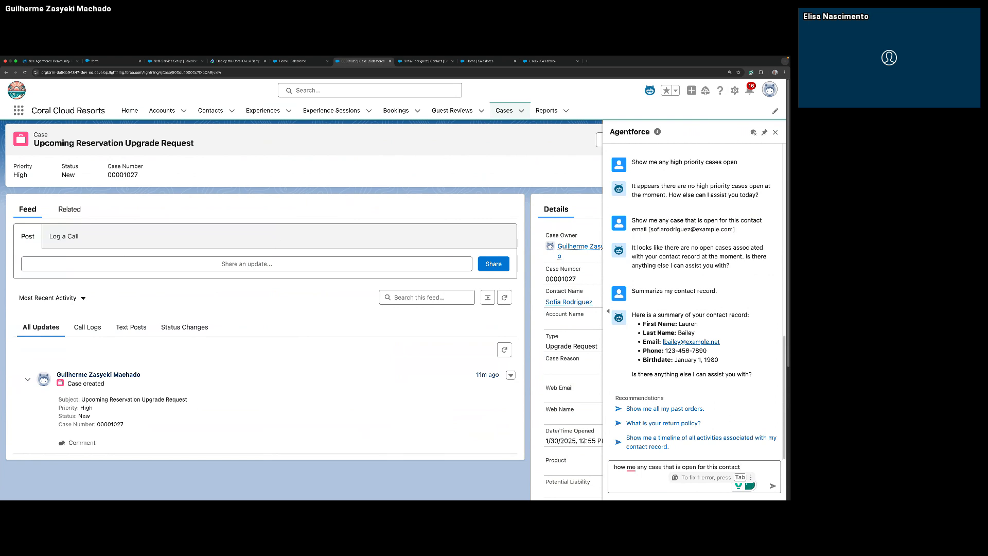
pyautogui.press('Tab')
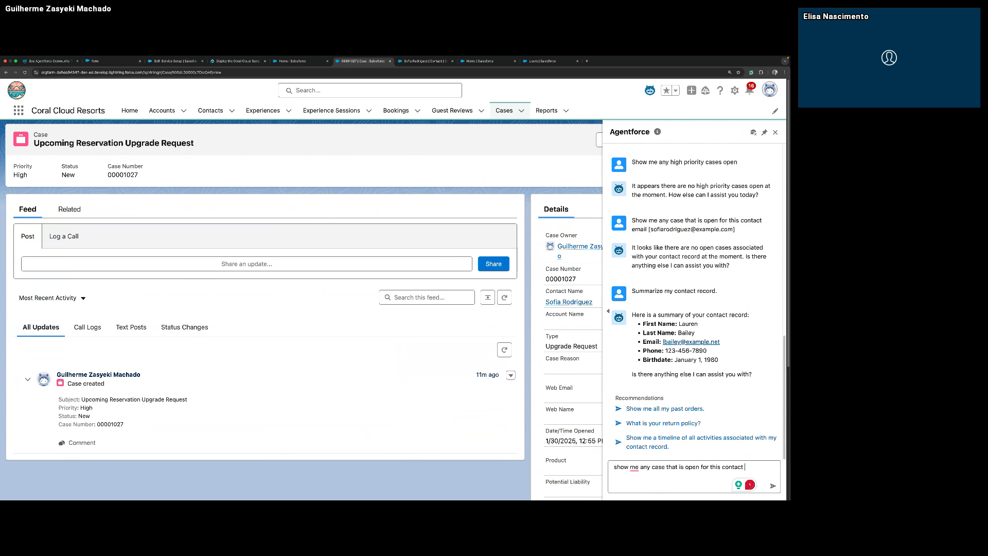
pyautogui.write('[Sofia Roiddriguez')
pyautogui.press('Return')
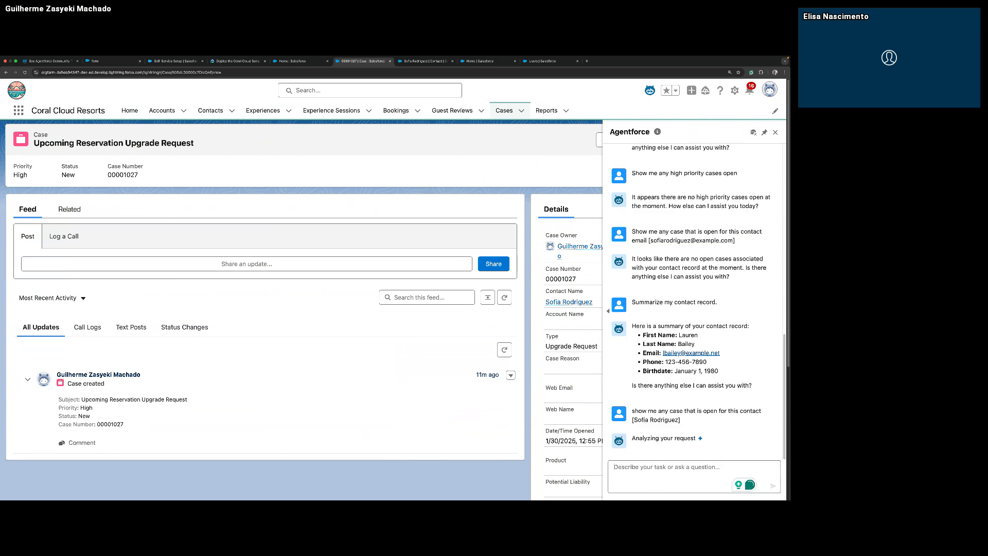
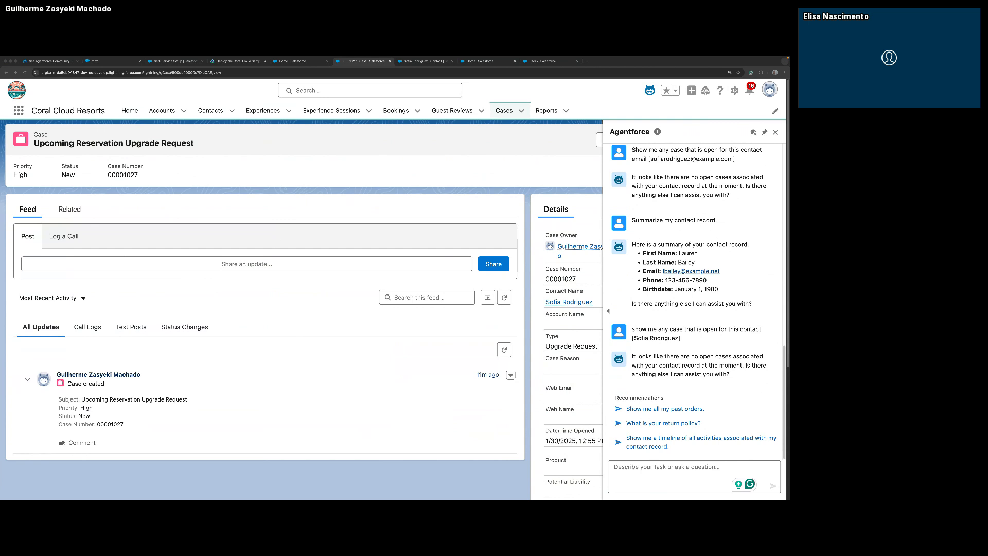
# Ask the agent "Can you summarize the first case for me?" in the current conversation.
pyautogui.click(698, 474)
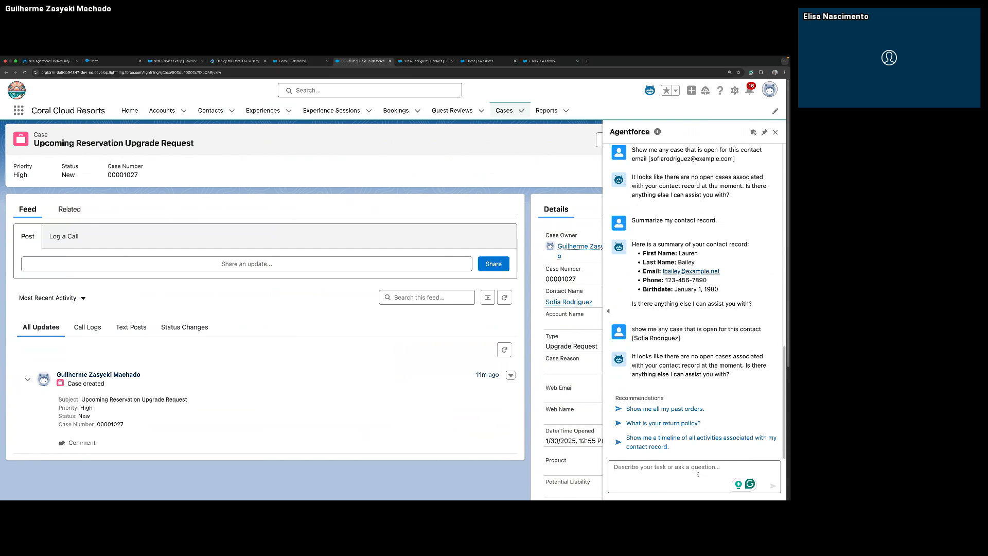
pyautogui.write('Can you summarize the first case for me?')
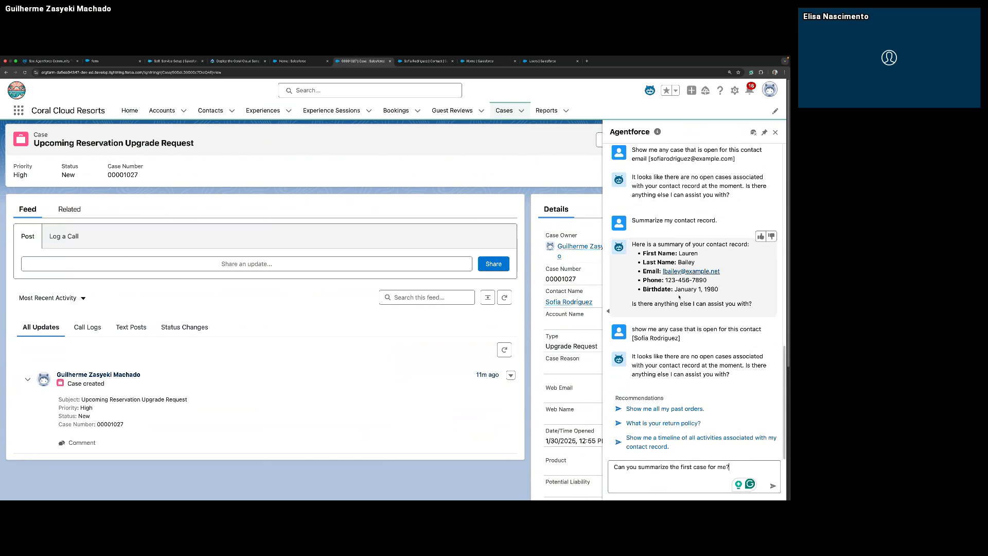
pyautogui.press('Return')
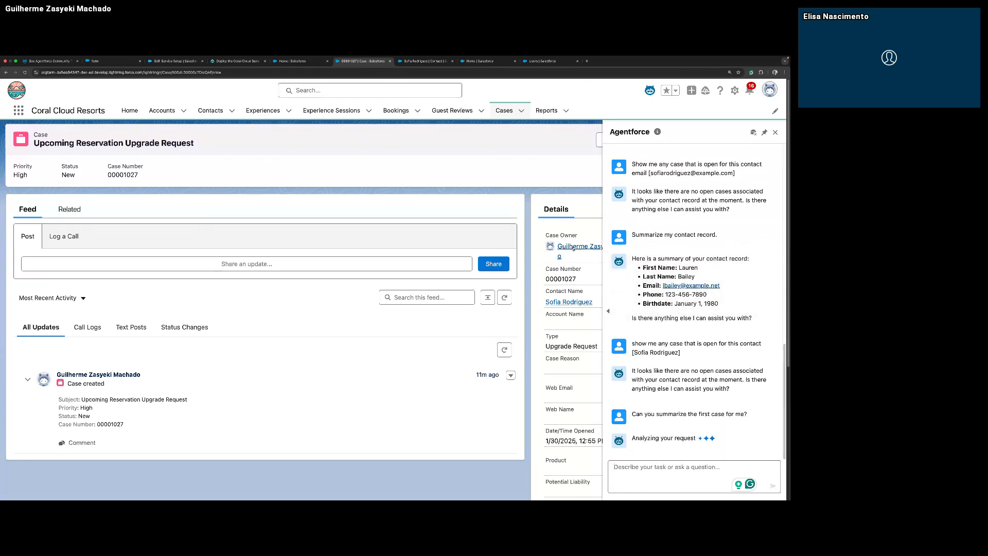
pyautogui.moveTo(562, 250)
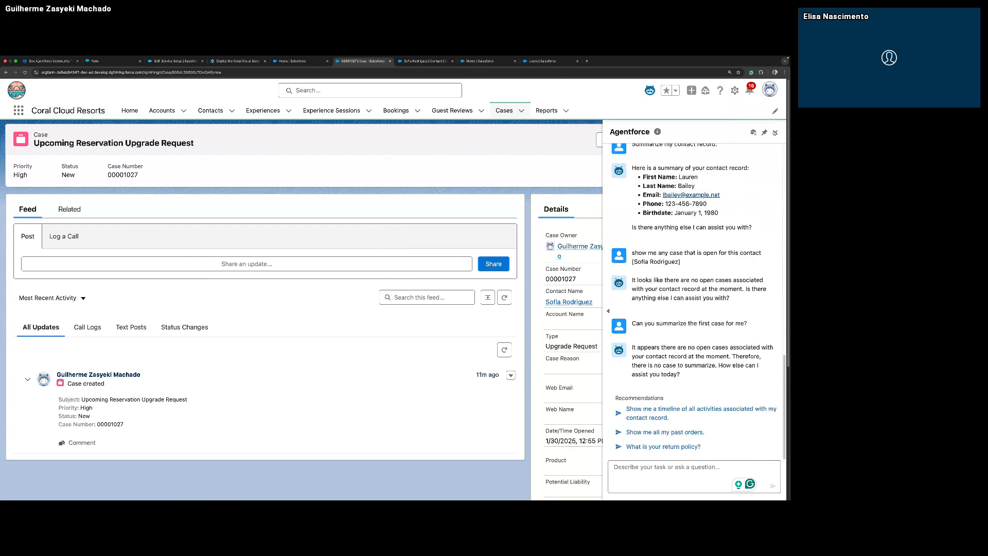
# Restart the Agentforce chat on the upgrade request case and ask "Can you summarize the first case for me?" in the new conversation.
pyautogui.click(775, 132)
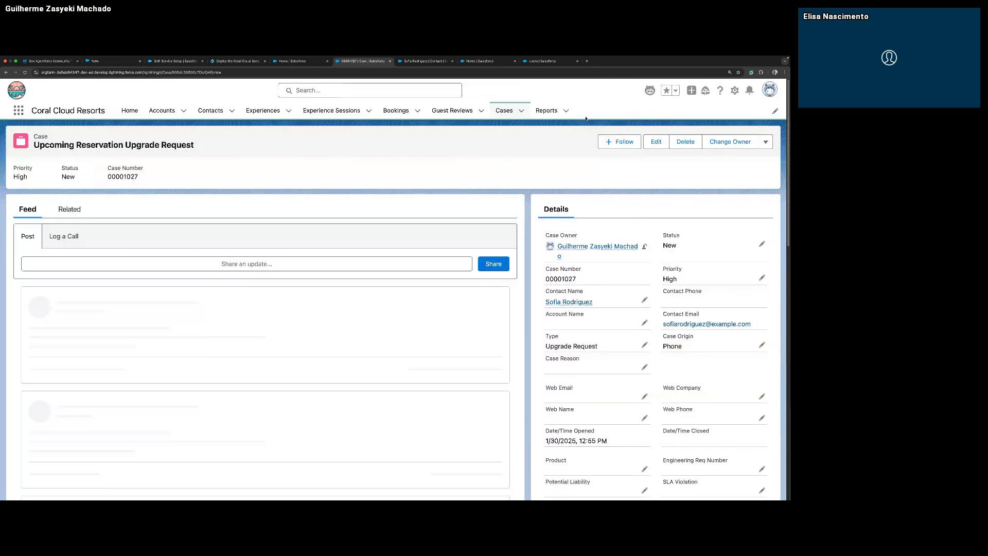
pyautogui.click(650, 93)
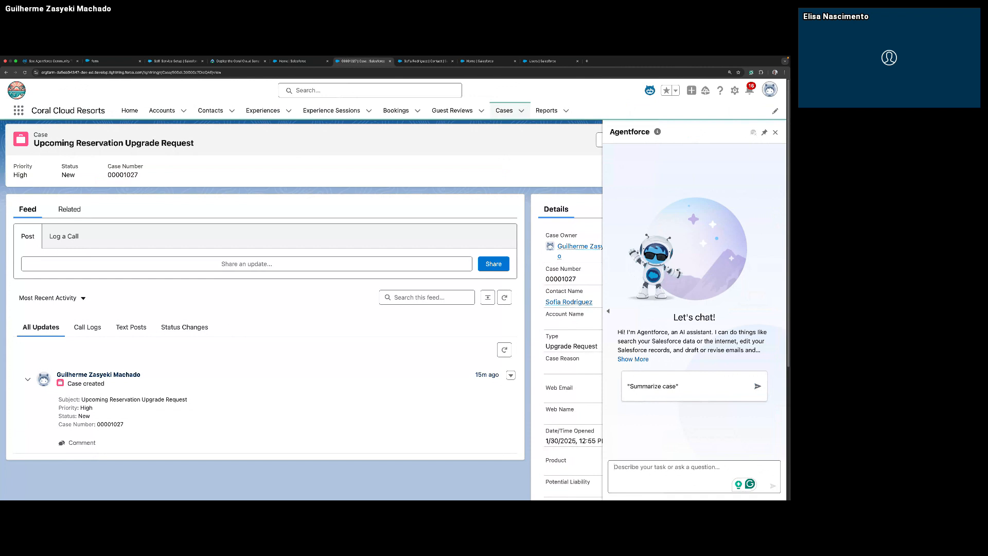
pyautogui.write('Can you summarize the first case for me?')
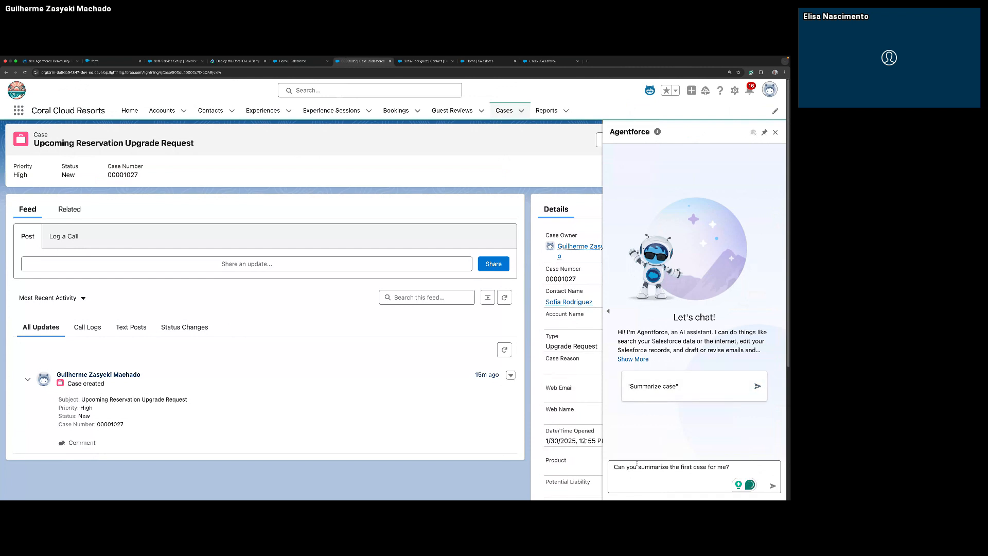
pyautogui.press('Return')
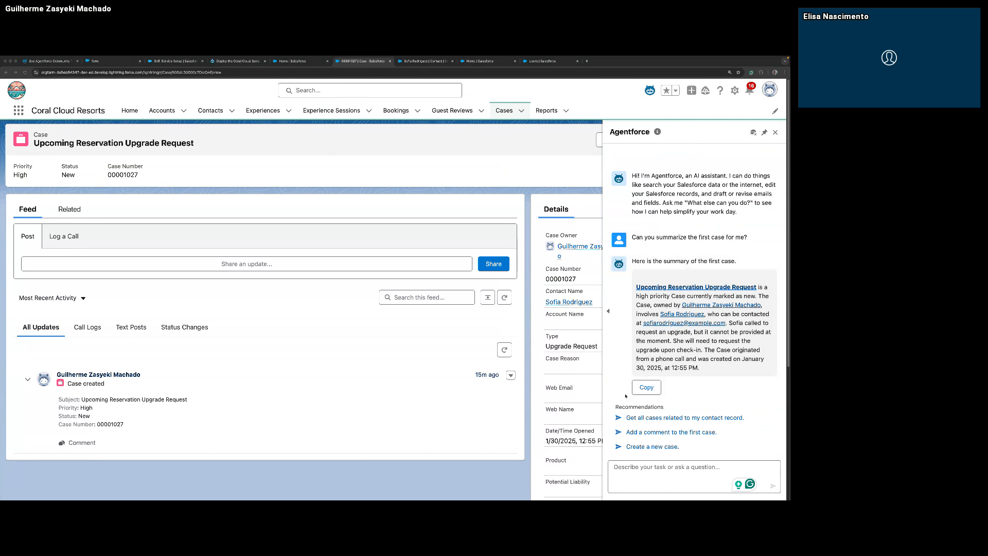
# Send "Show me any high priority cases open" to the agent and compare the listed cases with the open record's case number.
pyautogui.click(639, 466)
pyautogui.write('Show me any high priority cases open')
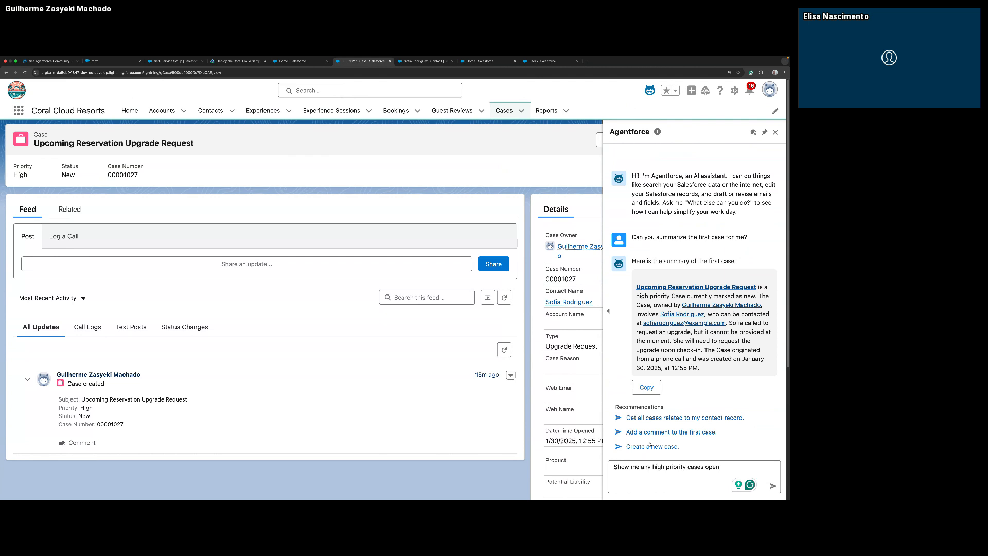
pyautogui.press('Return')
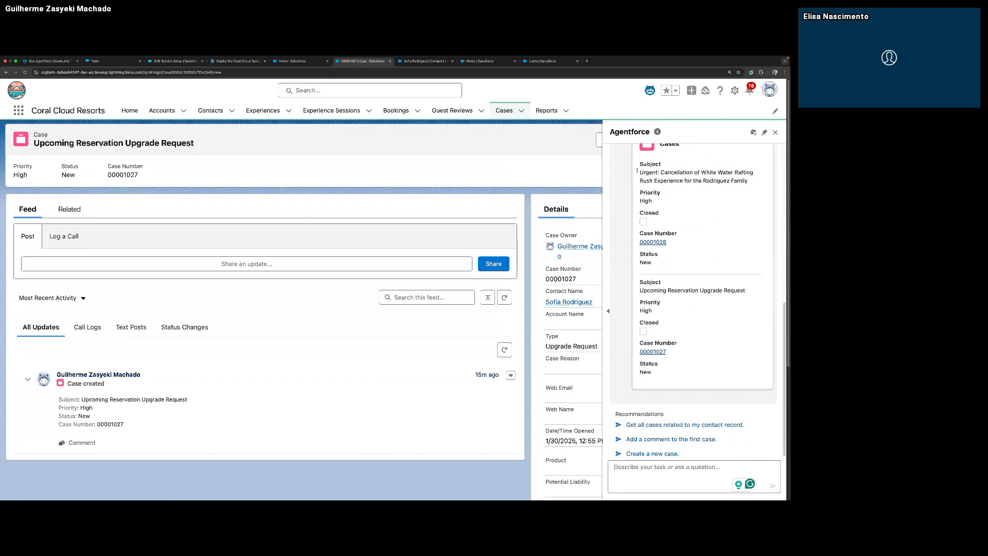
pyautogui.scroll(3, 725, 209)
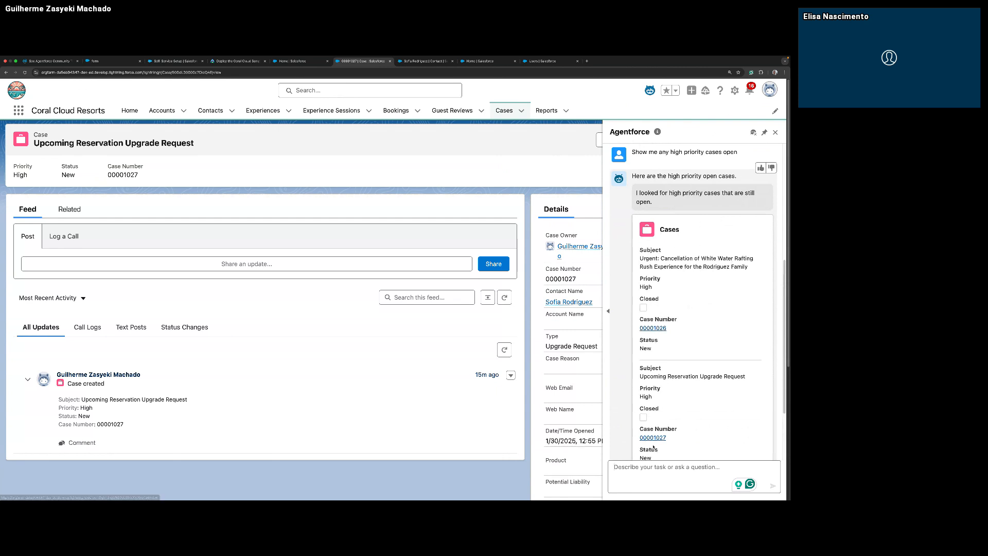
pyautogui.moveTo(123, 175); pyautogui.dragTo(162, 181)
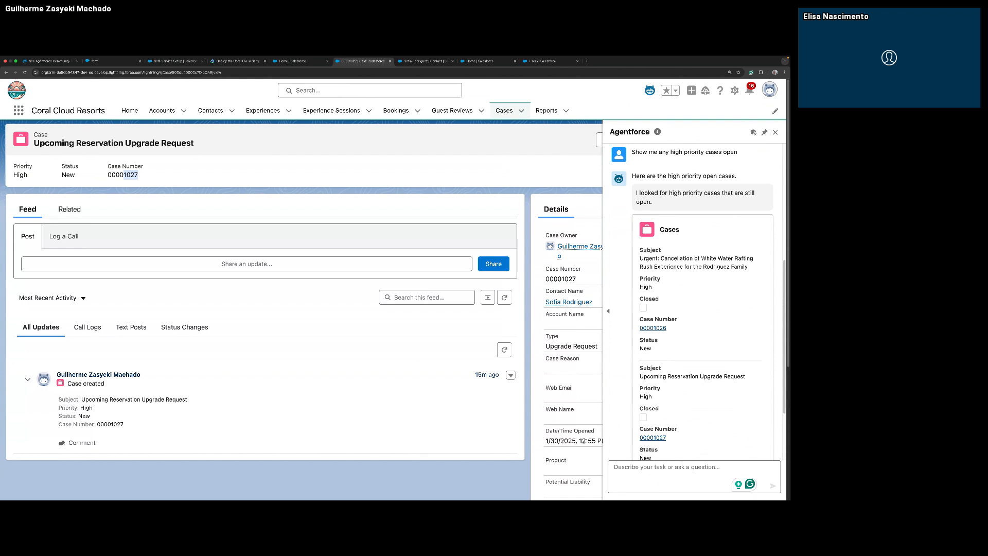
pyautogui.scroll(1, 658, 308)
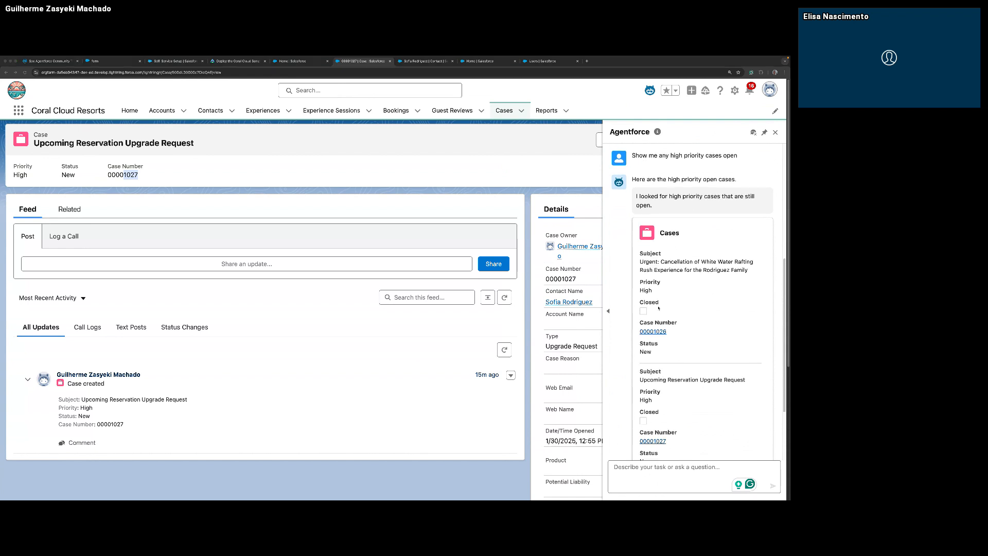
# Open the White Water Rafting cancellation case from the agent's answer and ask "Can you summarize the first case for me?".
pyautogui.click(654, 332)
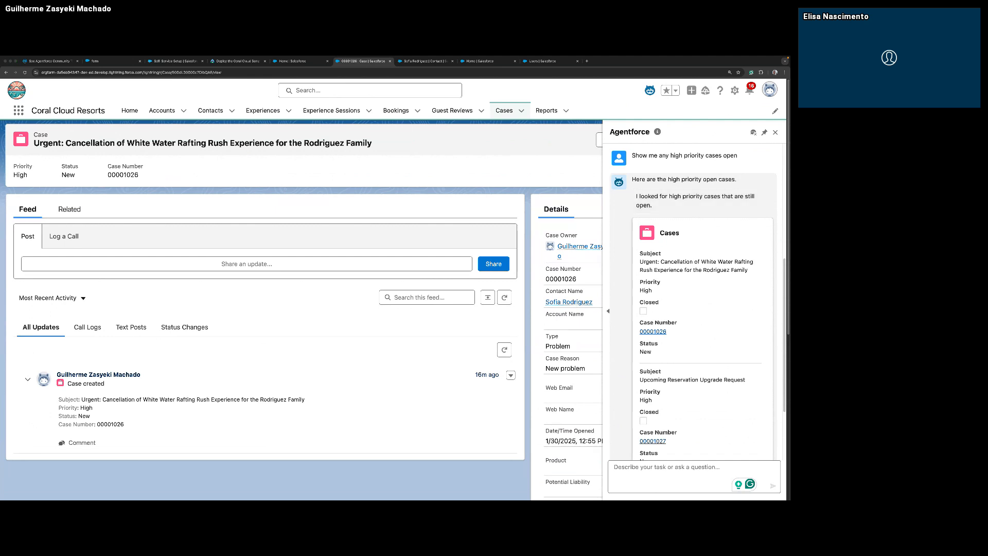
pyautogui.click(681, 466)
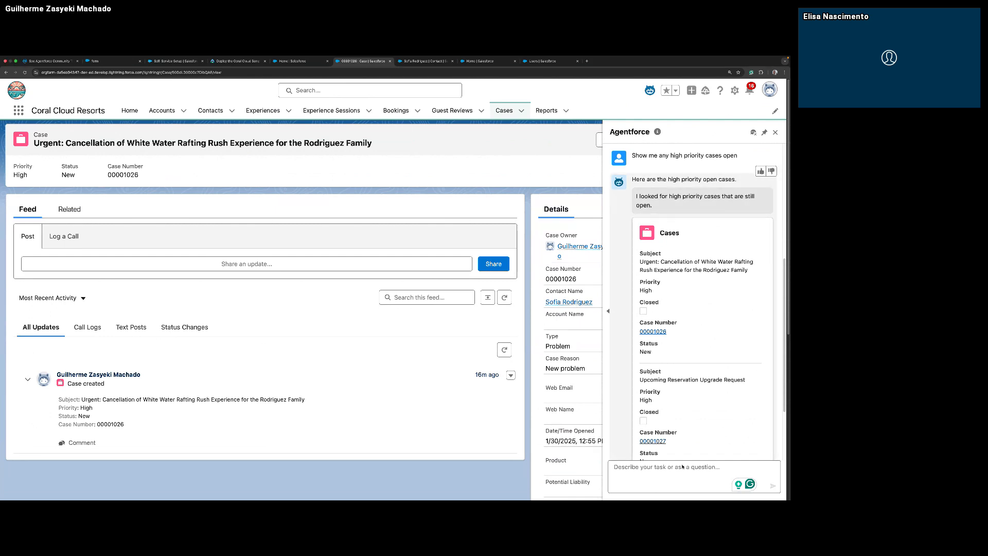
pyautogui.write('Can you summarize the first case for me?')
pyautogui.press('Return')
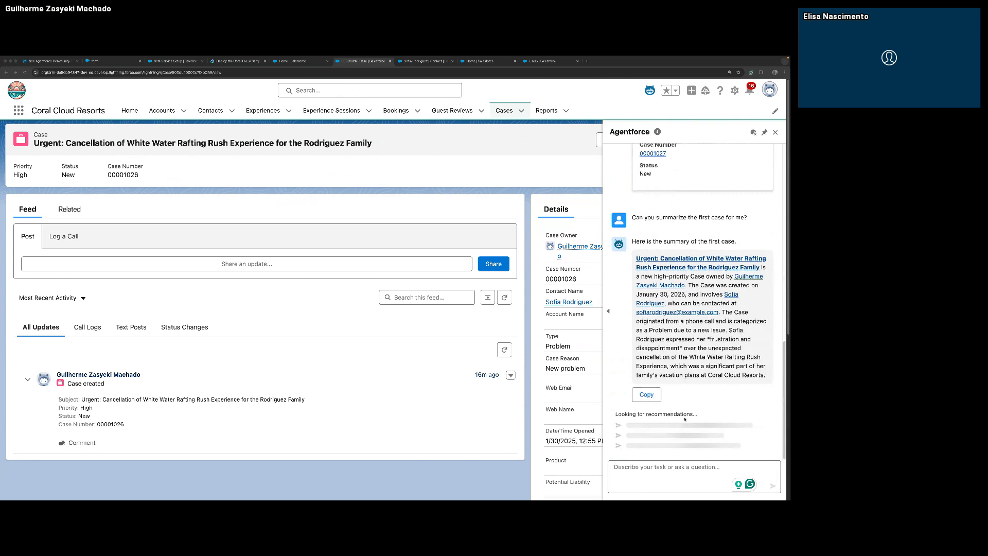
# Ask the agent "Can you give me an overview of the contact?" and read through the answer.
pyautogui.click(665, 466)
pyautogui.write('Can you give me an overview of the contact?')
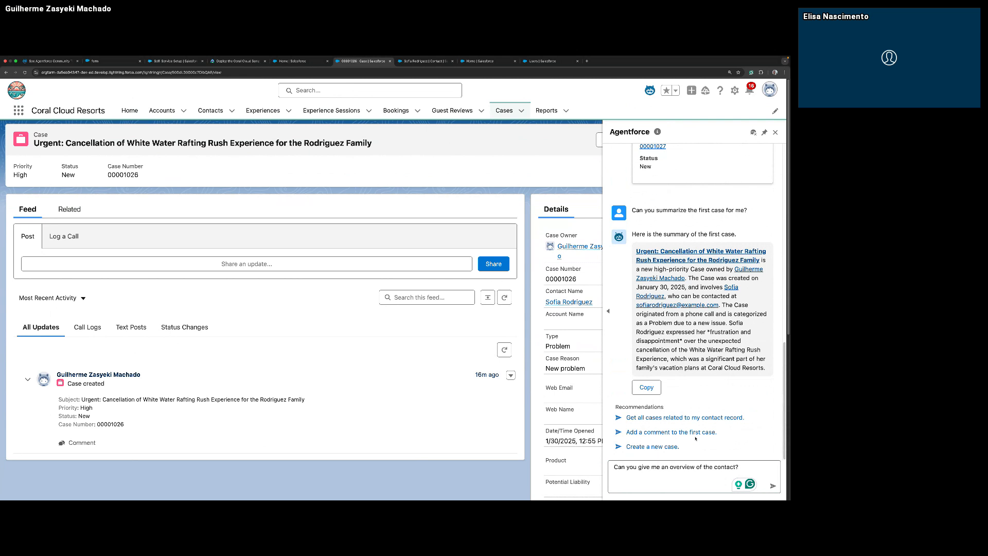
pyautogui.press('Return')
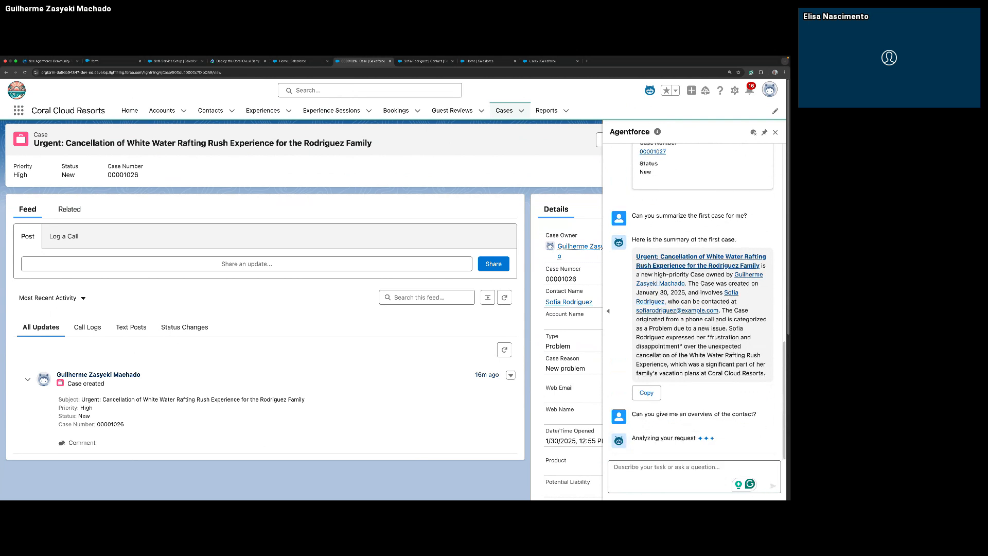
pyautogui.scroll(-1, 303, 308)
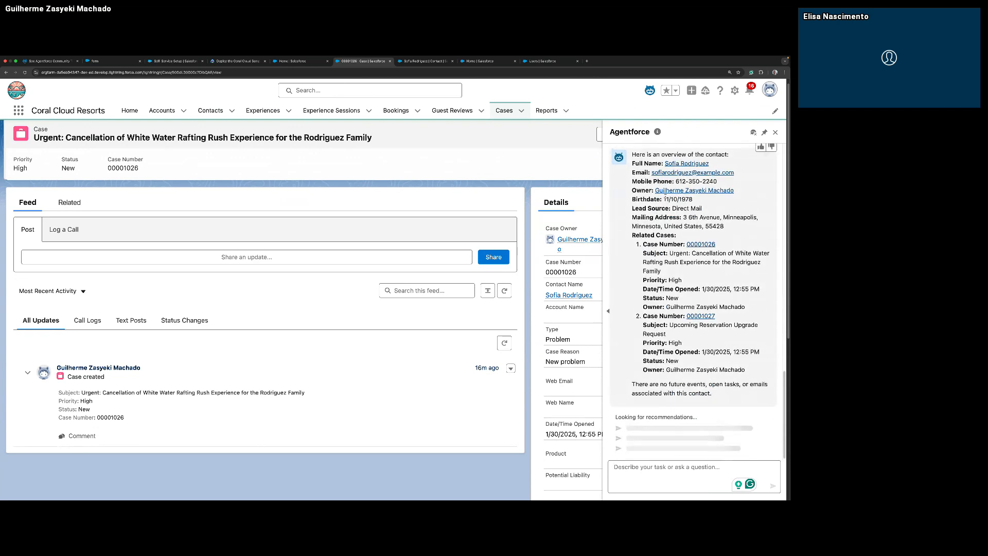
pyautogui.scroll(1, 684, 216)
pyautogui.scroll(4, 674, 211)
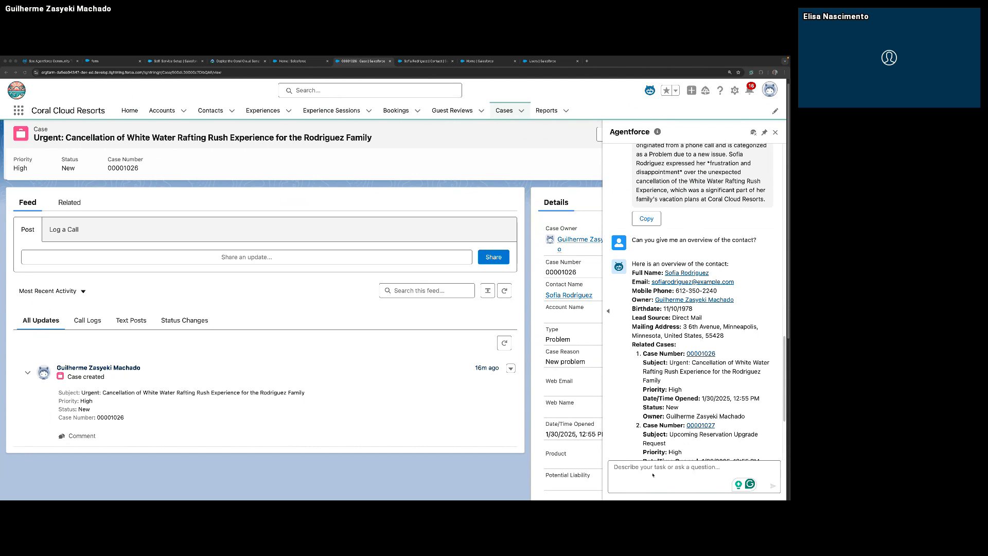
# Ask the agent "How many contacts do we have in the state of Minnesota?" and look through the recently viewed contacts list.
pyautogui.hotkey('ctrl', 'v')
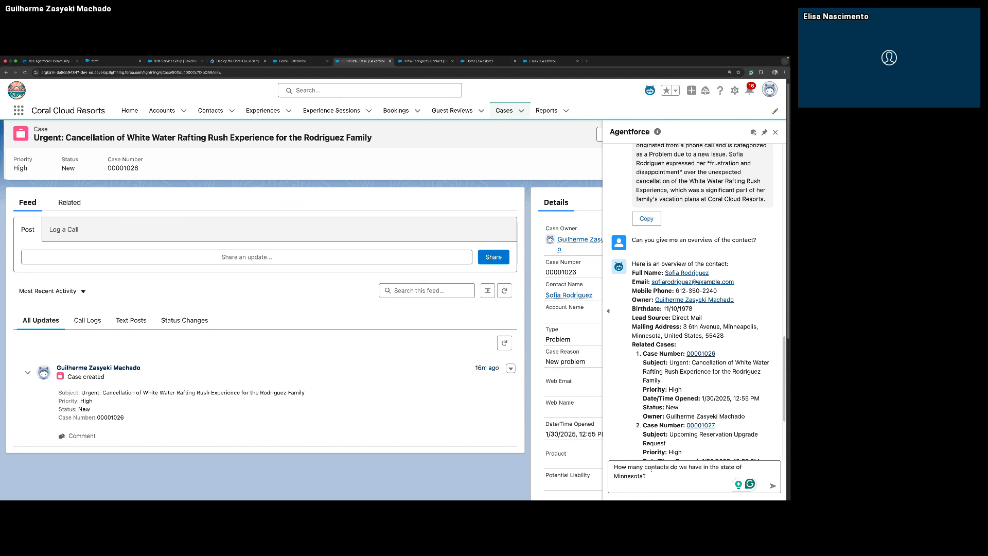
pyautogui.press('Return')
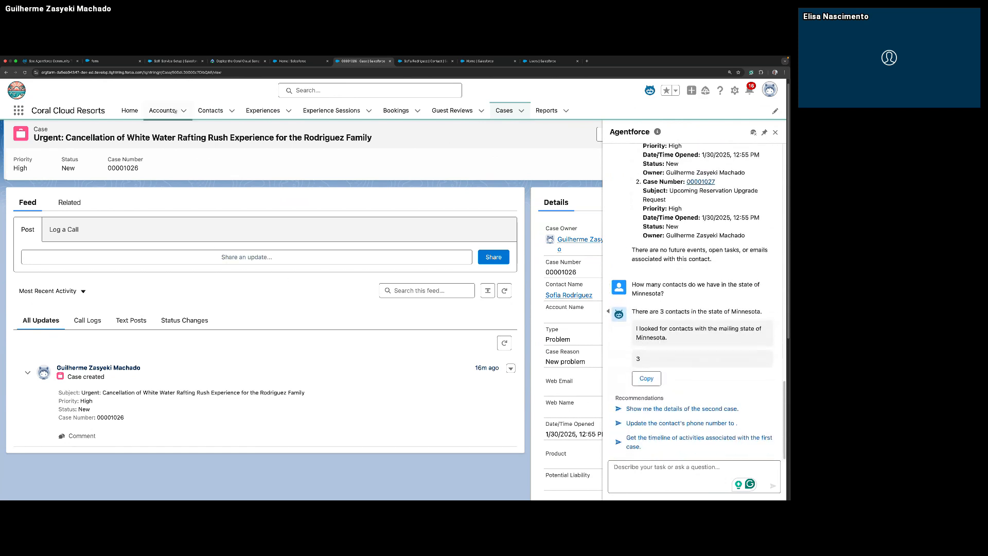
pyautogui.click(221, 111)
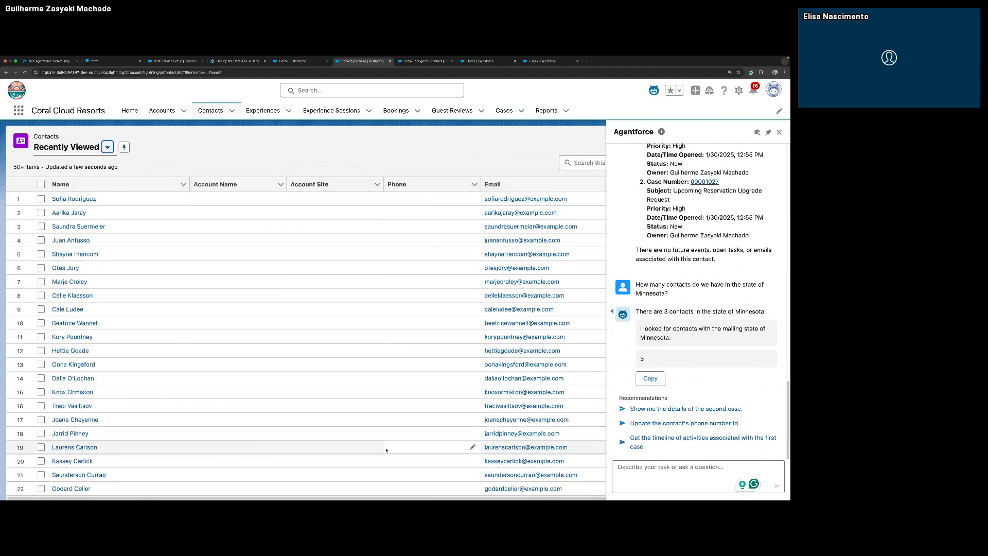
pyautogui.moveTo(419, 498)
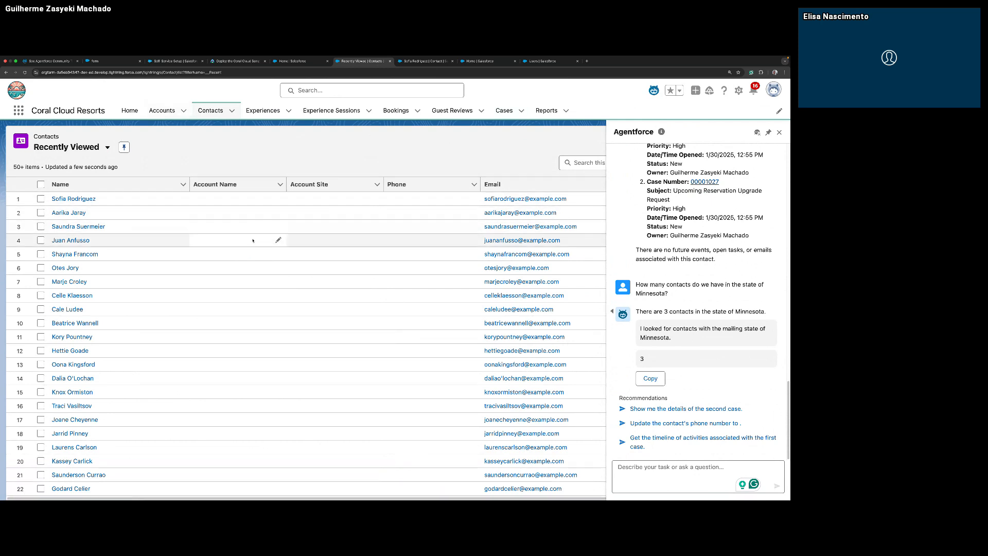
pyautogui.scroll(-1, 255, 268)
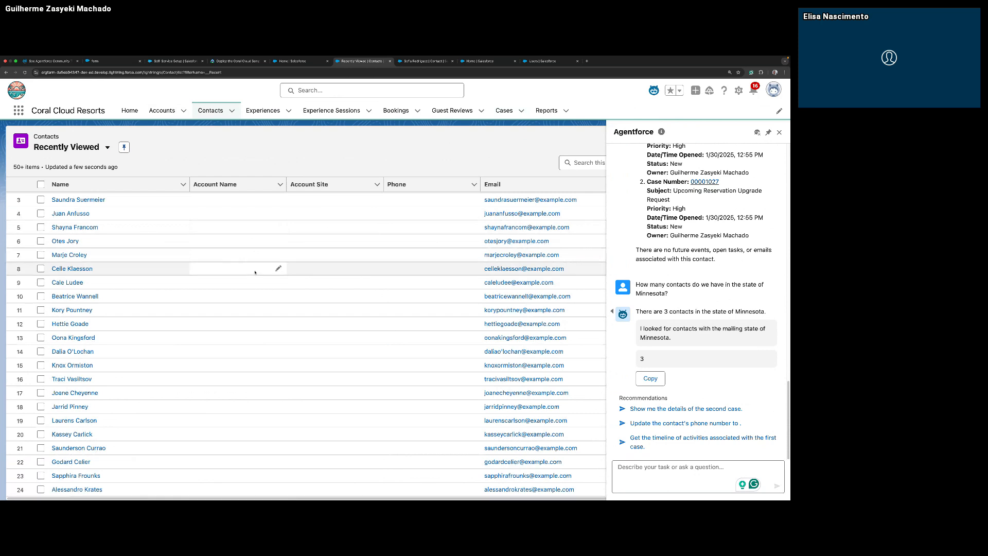
pyautogui.scroll(1, 255, 272)
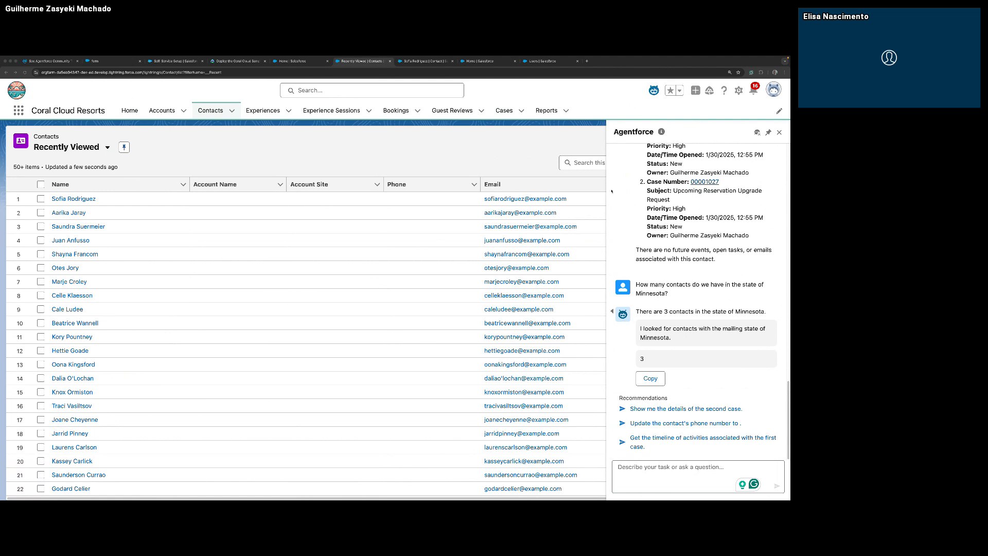
# Open Setup for the current app, reload it, search for "agent" and open the Agents page.
pyautogui.click(738, 91)
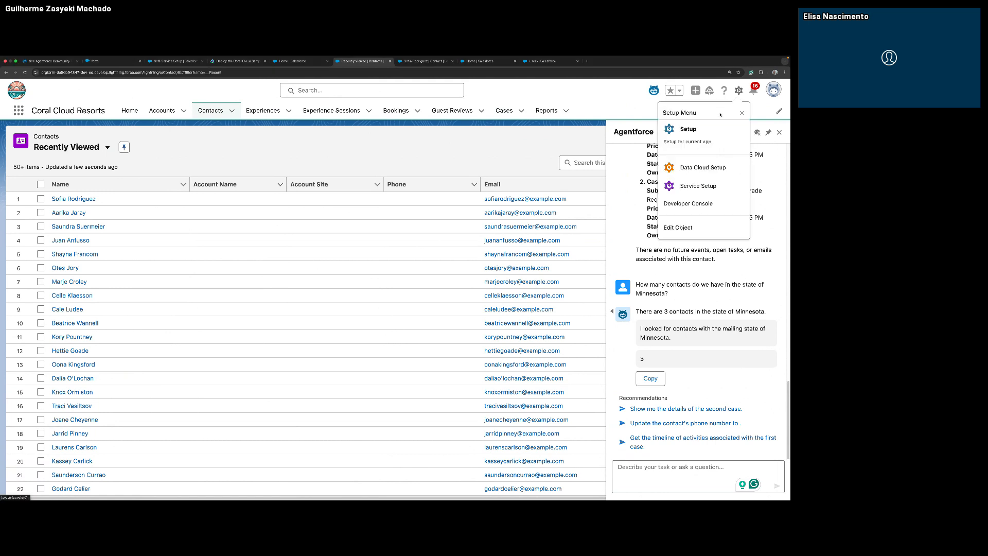
pyautogui.click(692, 132)
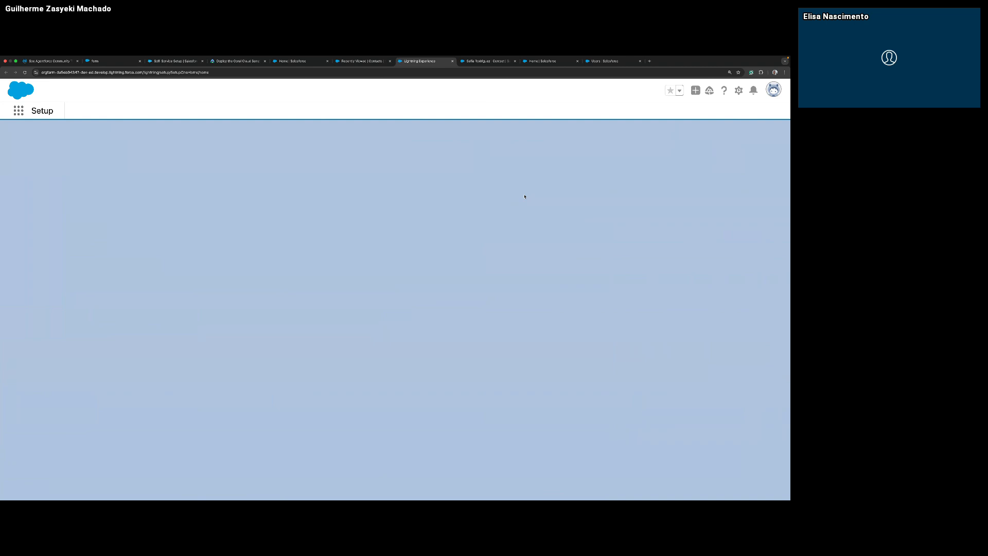
pyautogui.click(25, 72)
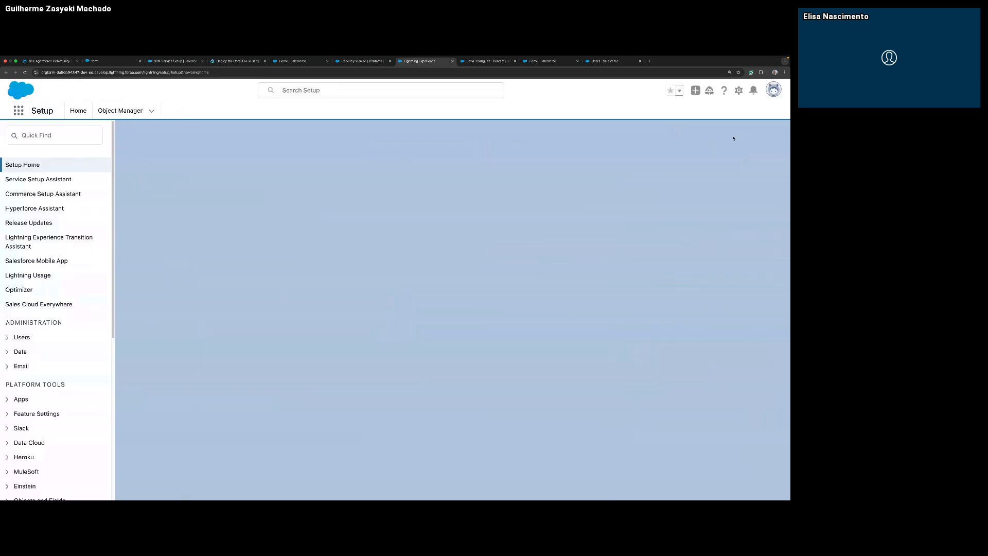
pyautogui.click(40, 140)
pyautogui.write('agent')
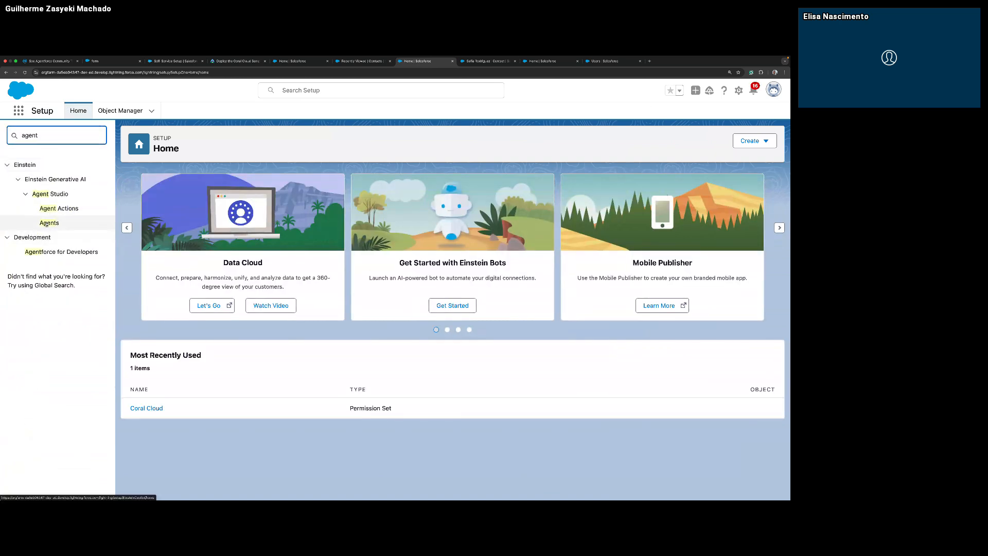
pyautogui.click(46, 223)
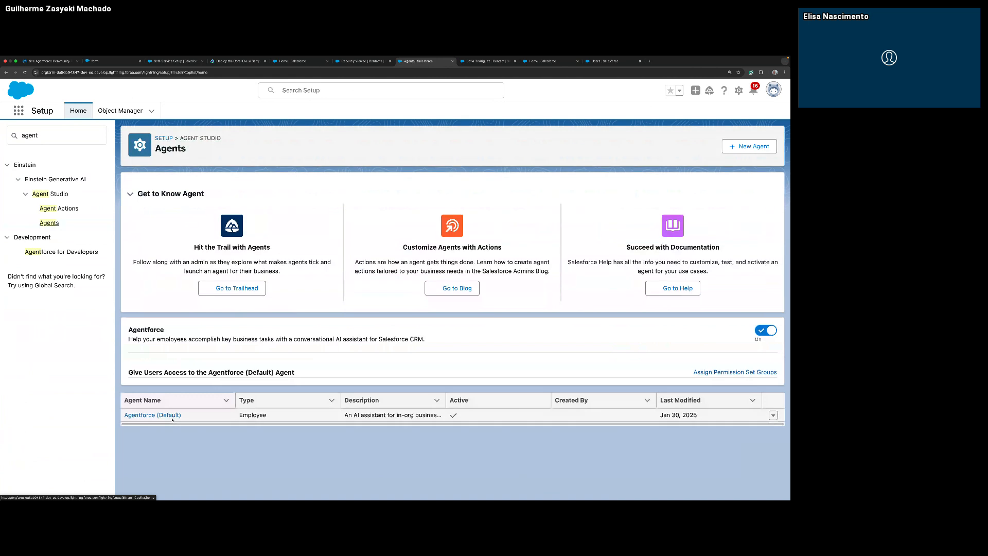
# Open the Agentforce (Default) agent in Agent Builder and send "Show me any high priority cases open" in the conversation preview.
pyautogui.click(164, 415)
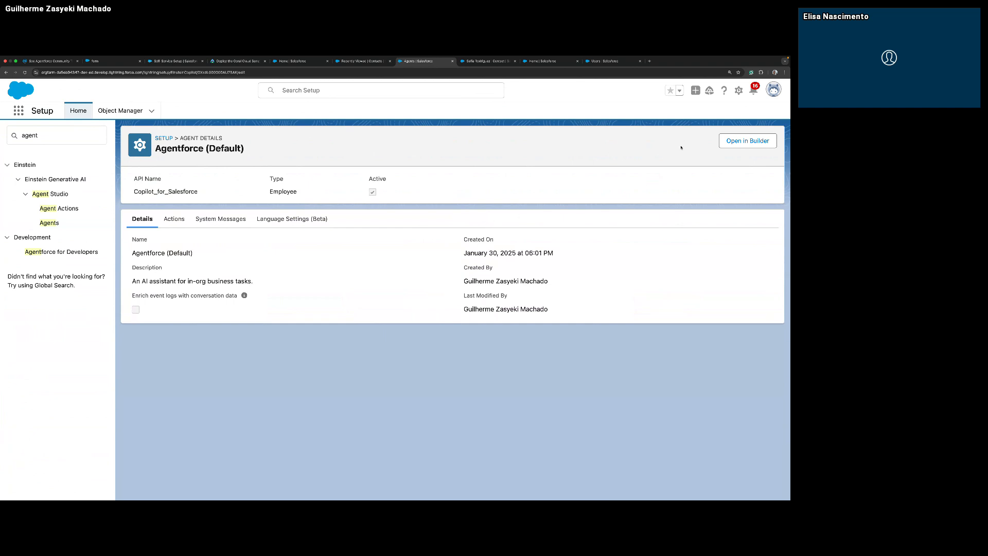
pyautogui.click(749, 147)
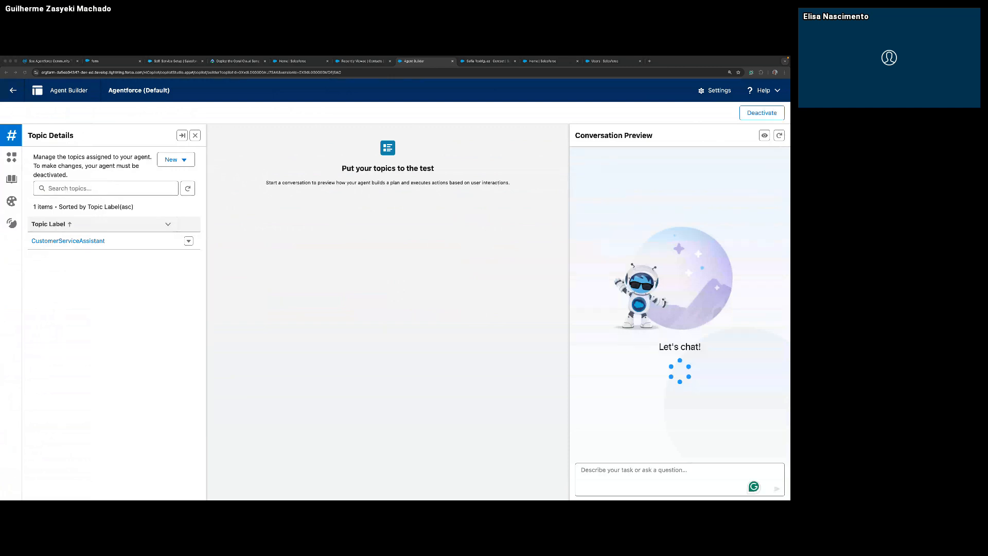
pyautogui.click(615, 470)
pyautogui.write('Show me any high priority cases open')
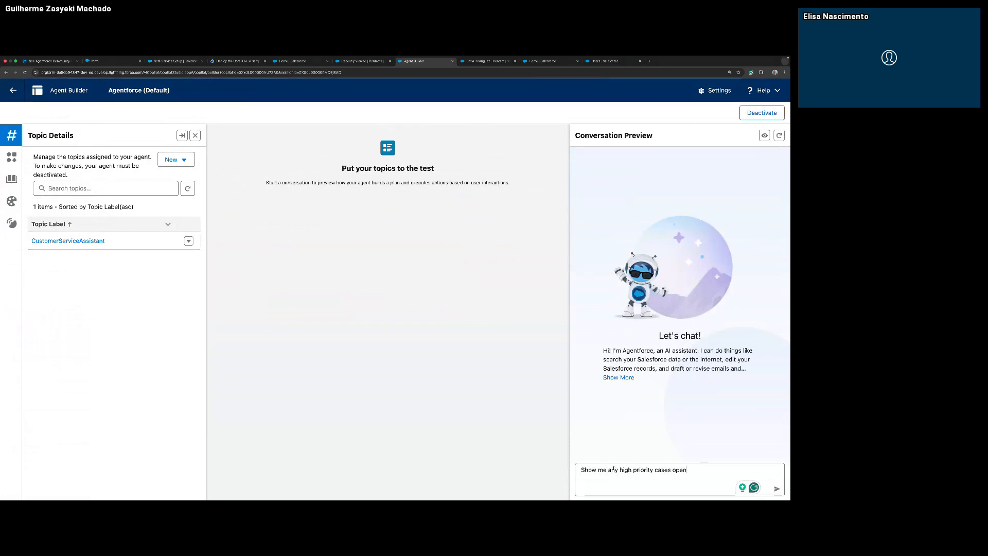
pyautogui.press('Return')
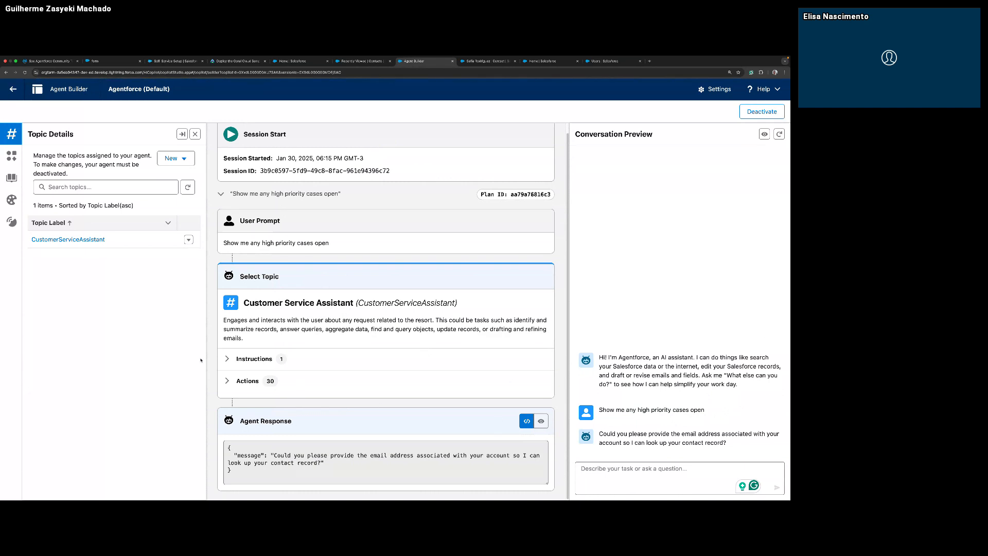
# Expand the Customer Service Assistant topic's instructions and actions in the conversation plan and read through both lists.
pyautogui.click(227, 358)
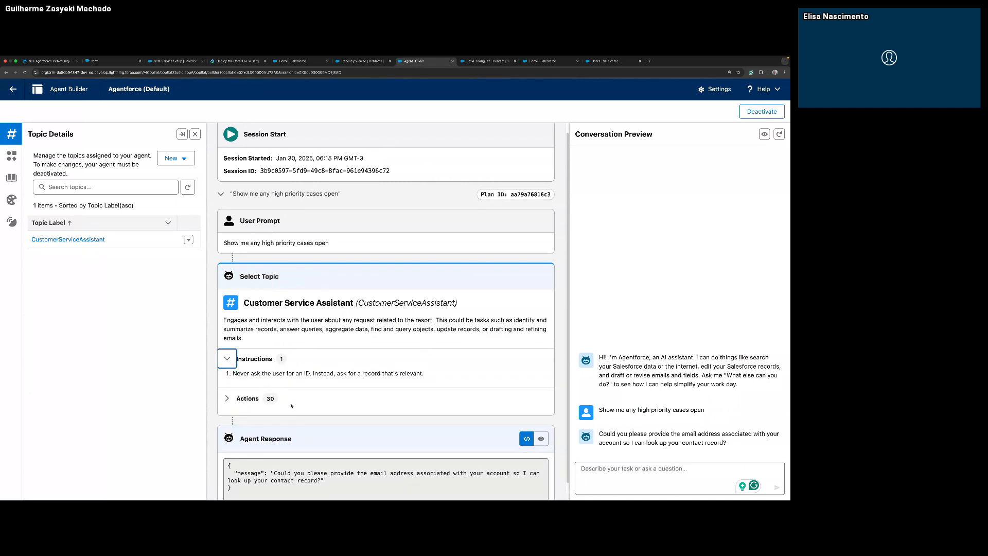
pyautogui.moveTo(264, 373); pyautogui.dragTo(407, 373)
pyautogui.click(230, 400)
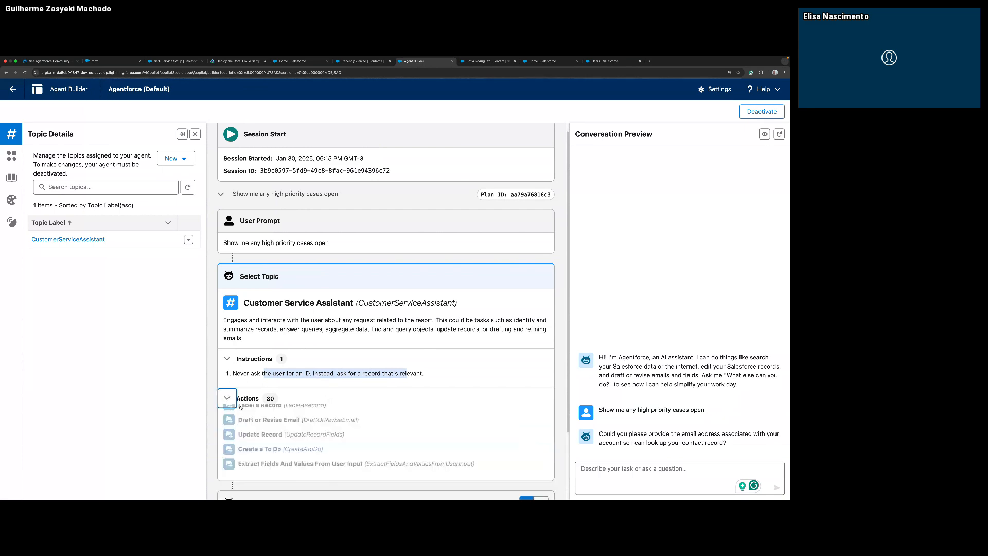
pyautogui.scroll(-2, 257, 443)
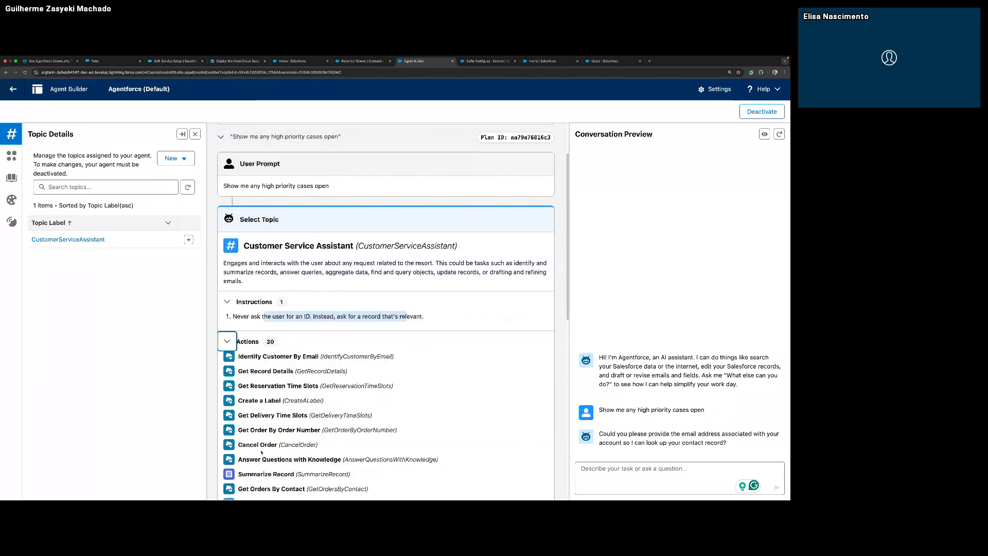
pyautogui.scroll(-3, 262, 452)
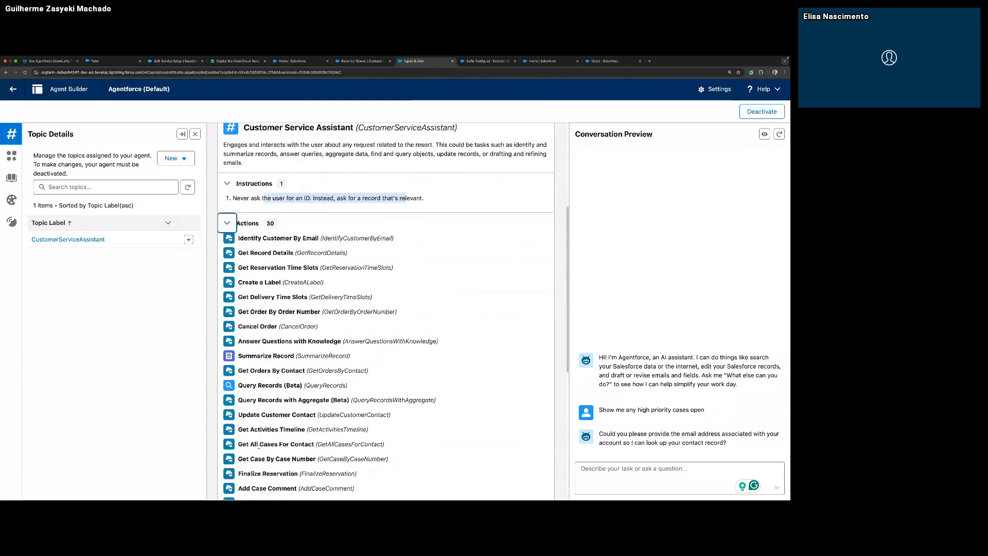
pyautogui.scroll(-1, 259, 445)
pyautogui.scroll(-3, 259, 369)
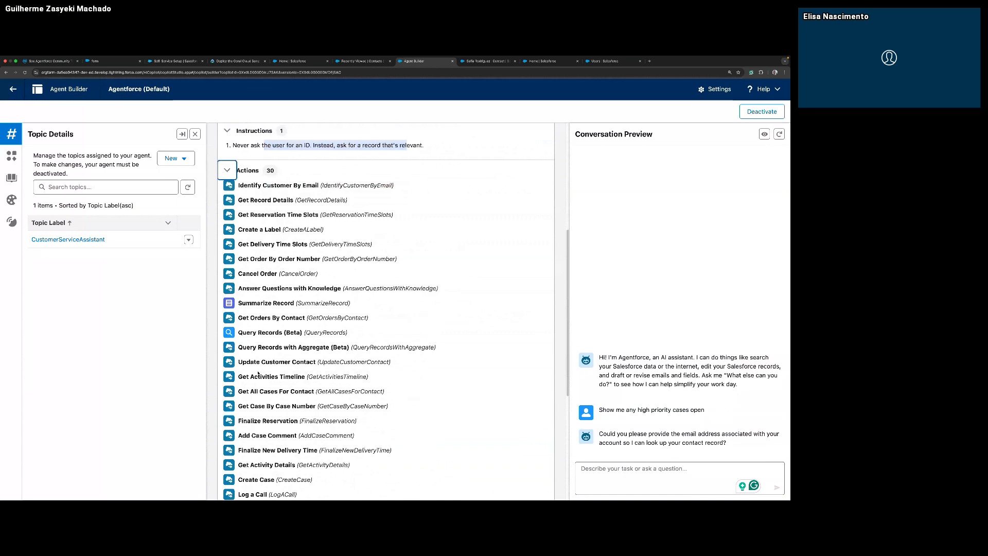
# Open the CustomerServiceAssistant topic and review its configuration and the list of its assigned actions.
pyautogui.click(61, 240)
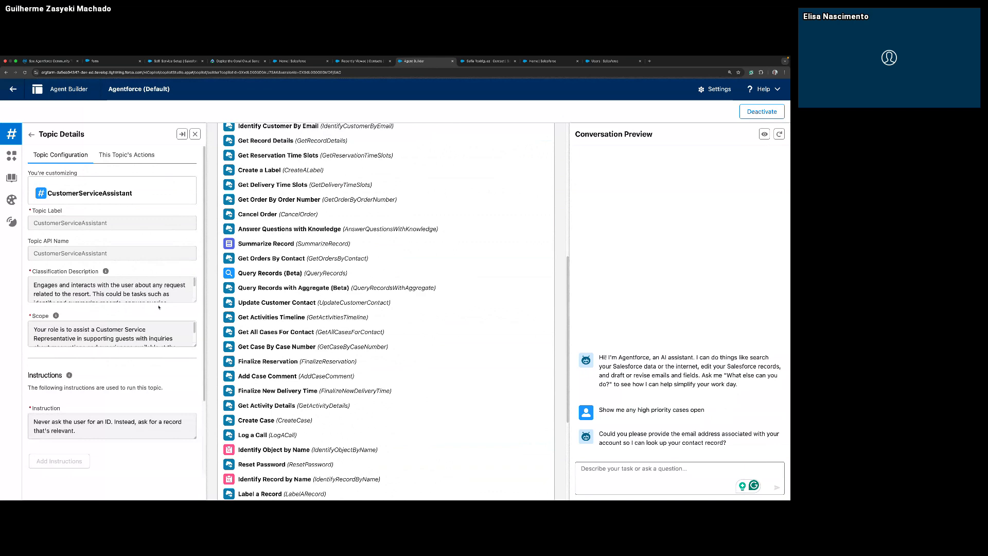
pyautogui.scroll(-3, 160, 315)
pyautogui.scroll(2, 160, 315)
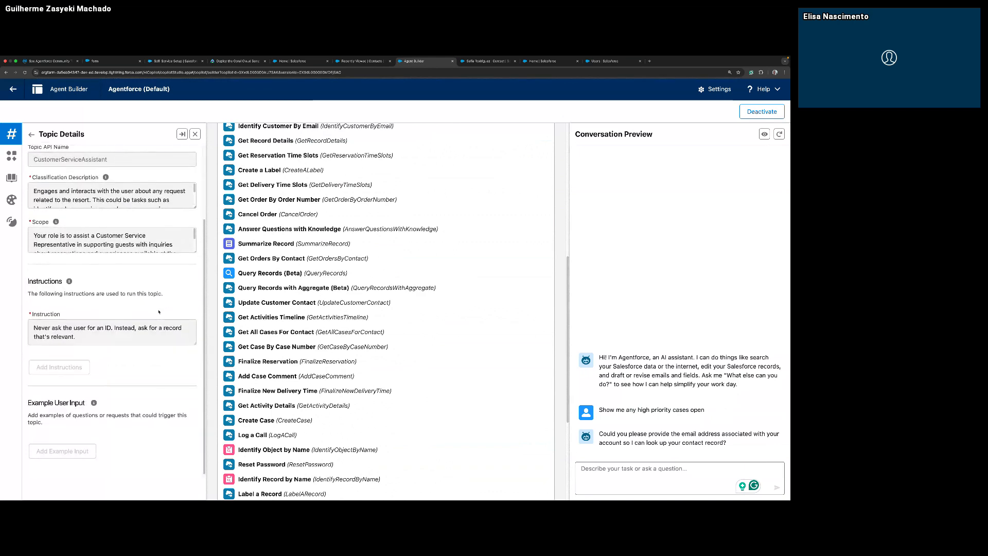
pyautogui.scroll(2, 159, 311)
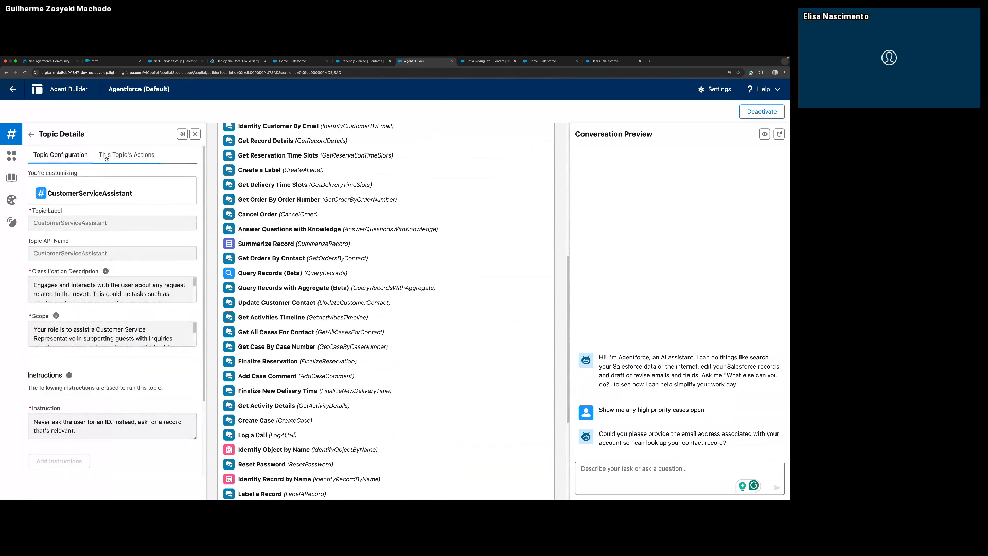
pyautogui.click(127, 155)
pyautogui.scroll(-10, 112, 280)
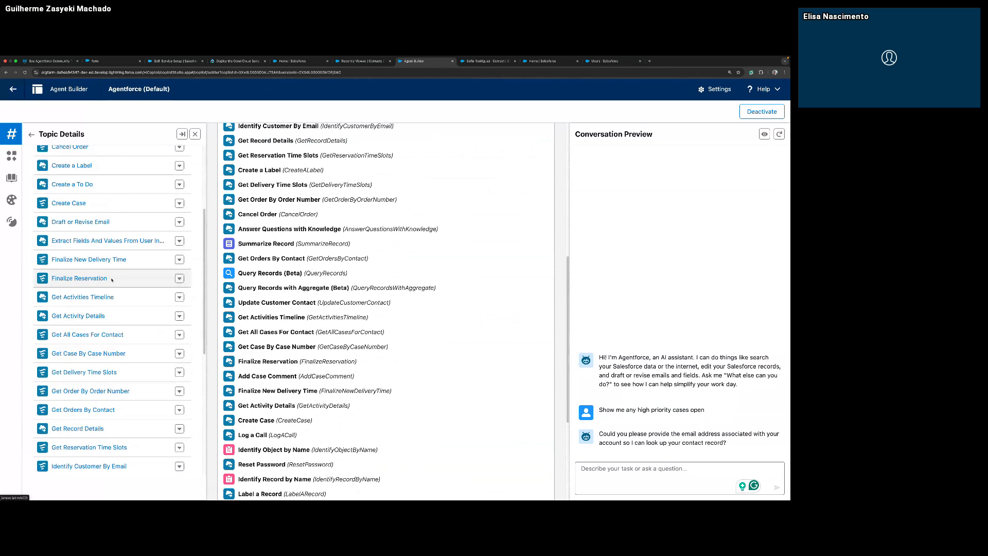
pyautogui.scroll(-1, 107, 269)
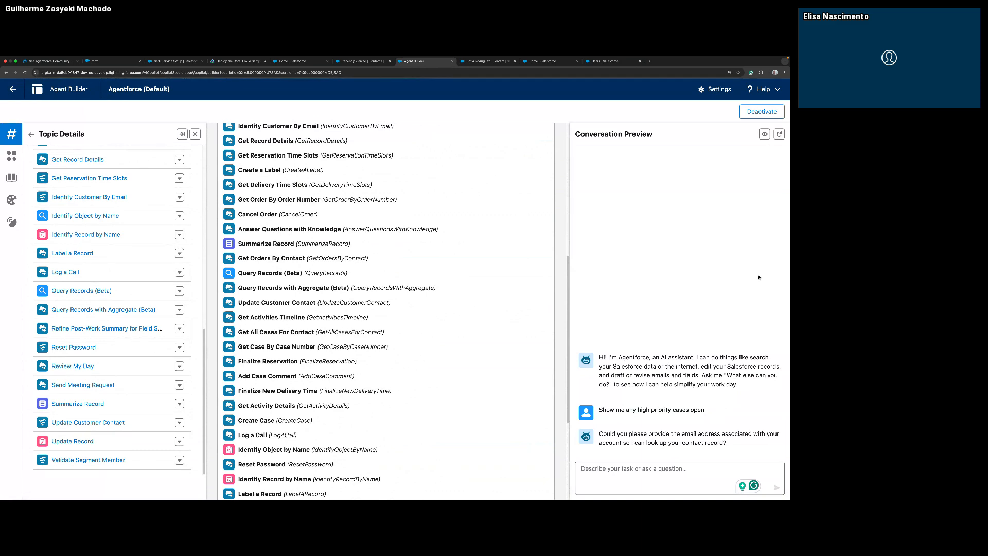
# Recheck the selected topic's actions and the agent response in the plan for the high priority cases request.
pyautogui.scroll(4, 267, 281)
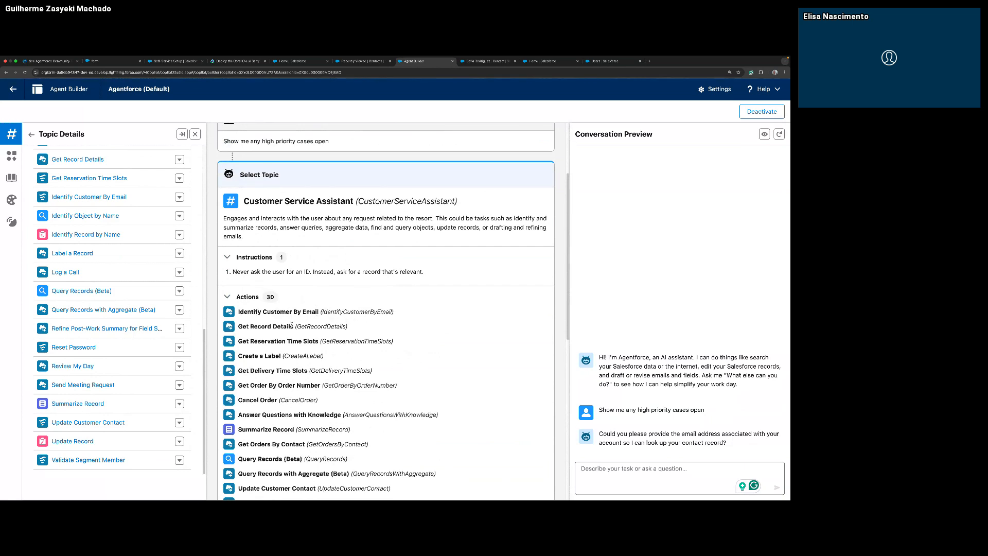
pyautogui.scroll(-7, 292, 326)
pyautogui.click(241, 441)
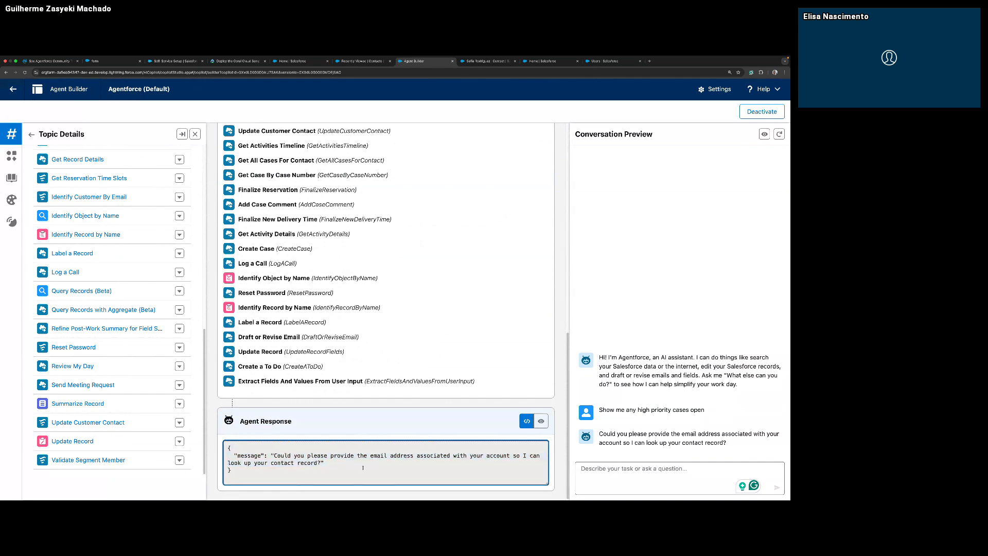
pyautogui.click(591, 468)
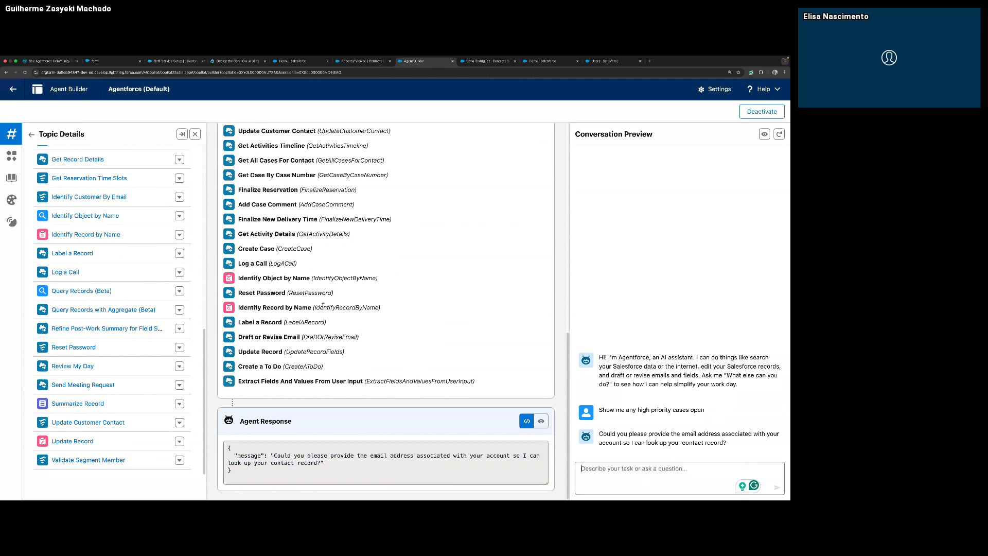
pyautogui.scroll(1, 459, 378)
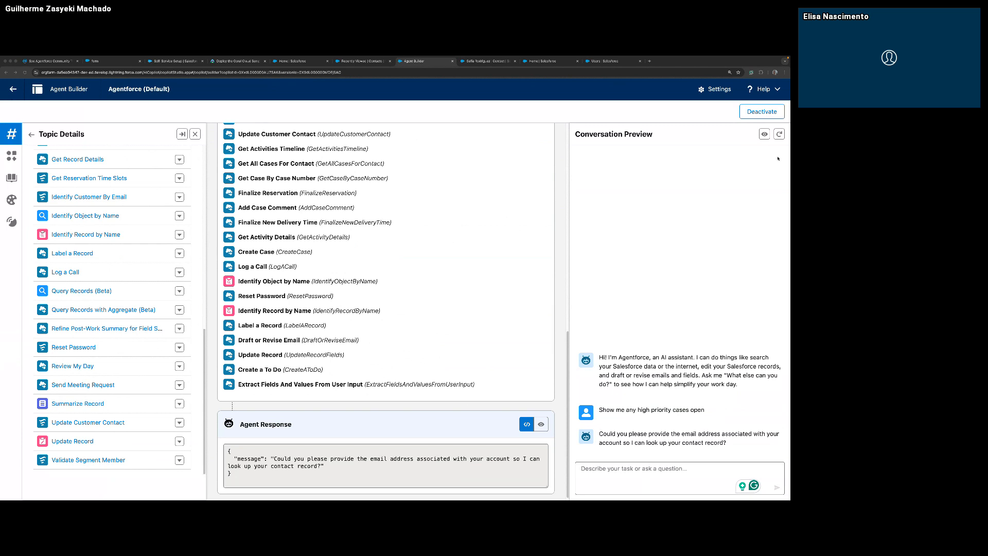
# Restart the conversation preview and send "Show me any high priority cases open" again.
pyautogui.click(776, 140)
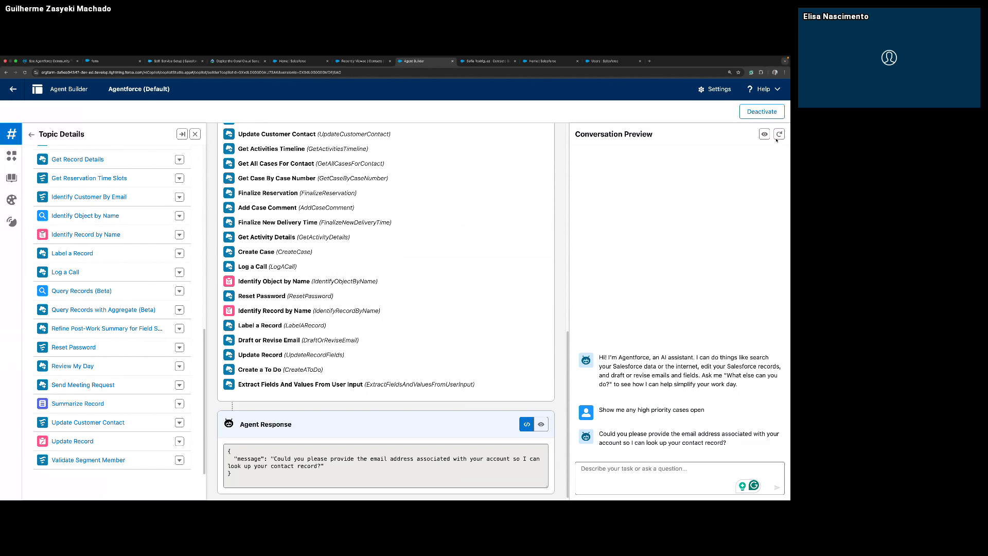
pyautogui.click(778, 135)
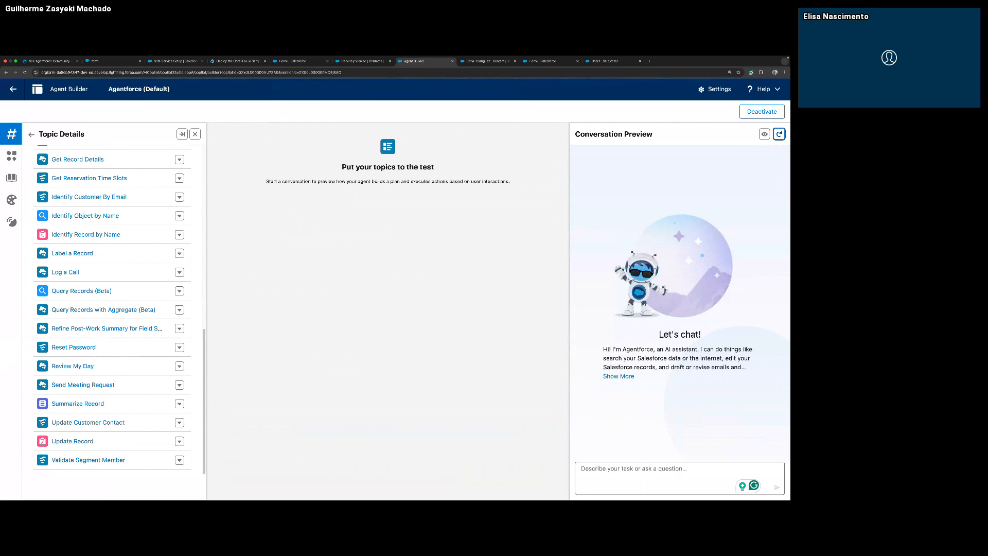
pyautogui.click(643, 466)
pyautogui.write('Show me any high priority cases open')
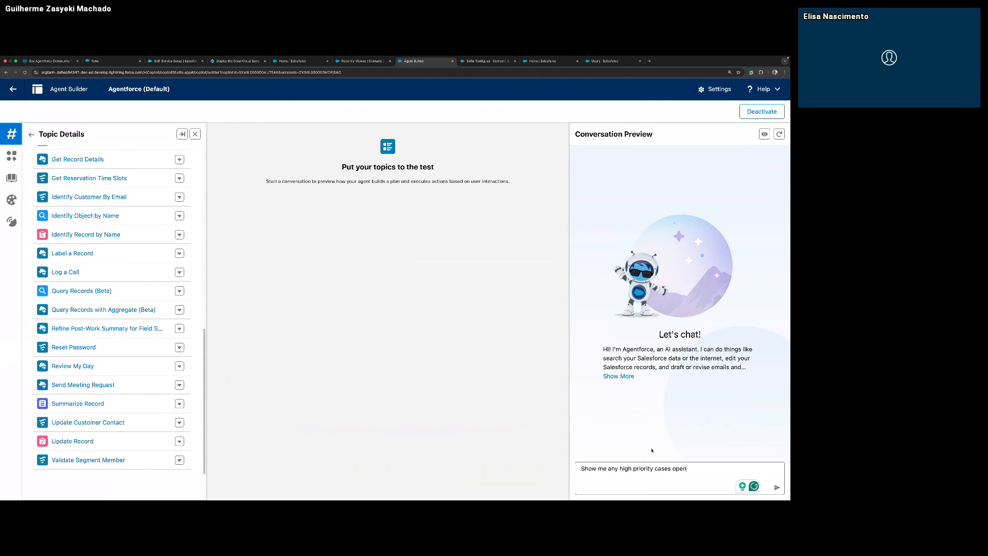
pyautogui.press('Return')
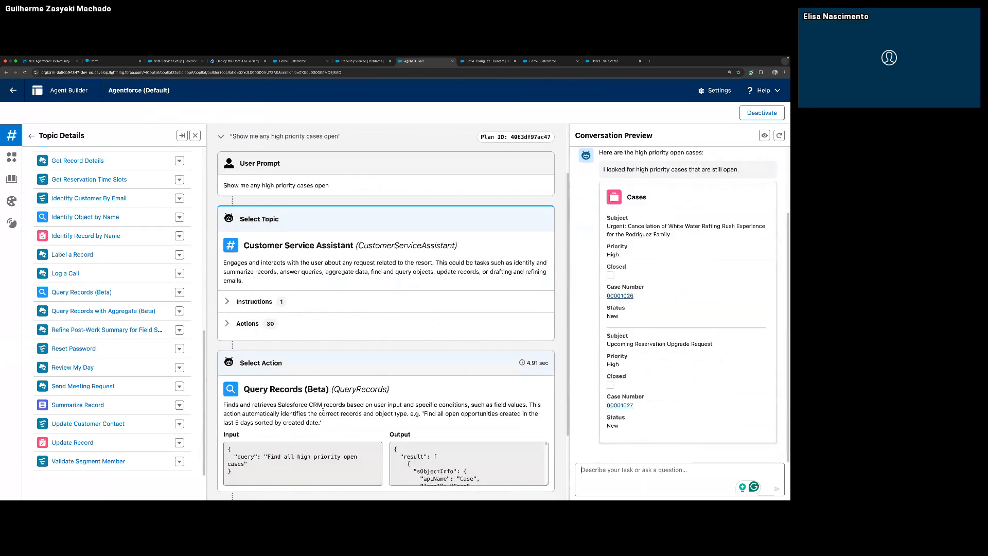
# Examine the Query Records (Beta) action's input and output and the agent response for the high priority cases request.
pyautogui.scroll(-2, 392, 435)
pyautogui.scroll(-8, 411, 419)
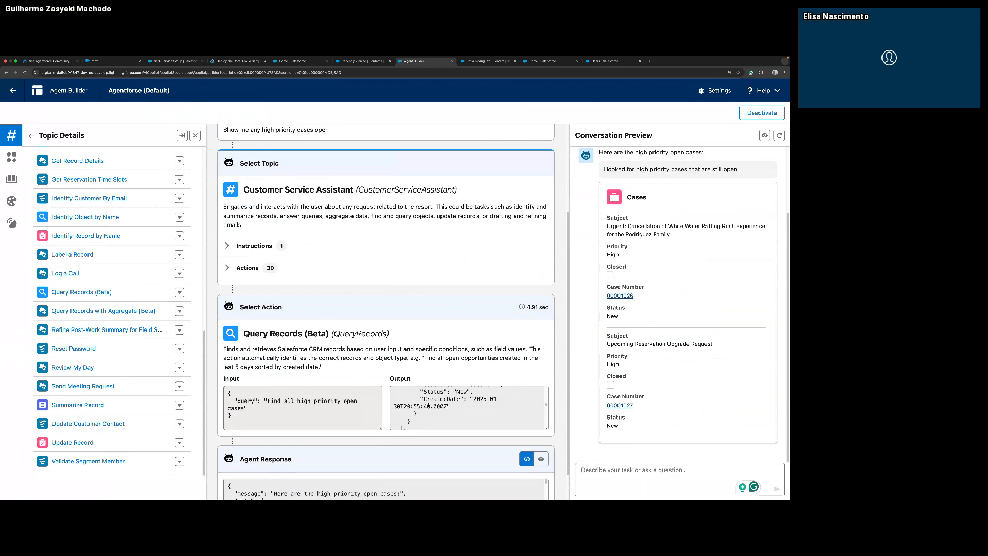
pyautogui.scroll(-5, 430, 406)
pyautogui.moveTo(439, 403); pyautogui.dragTo(458, 433)
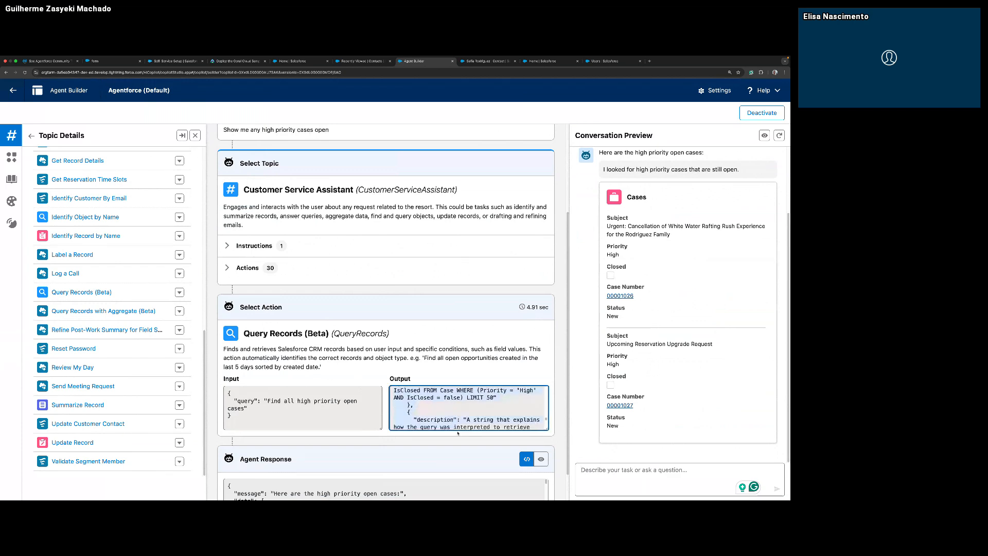
pyautogui.scroll(-2, 288, 433)
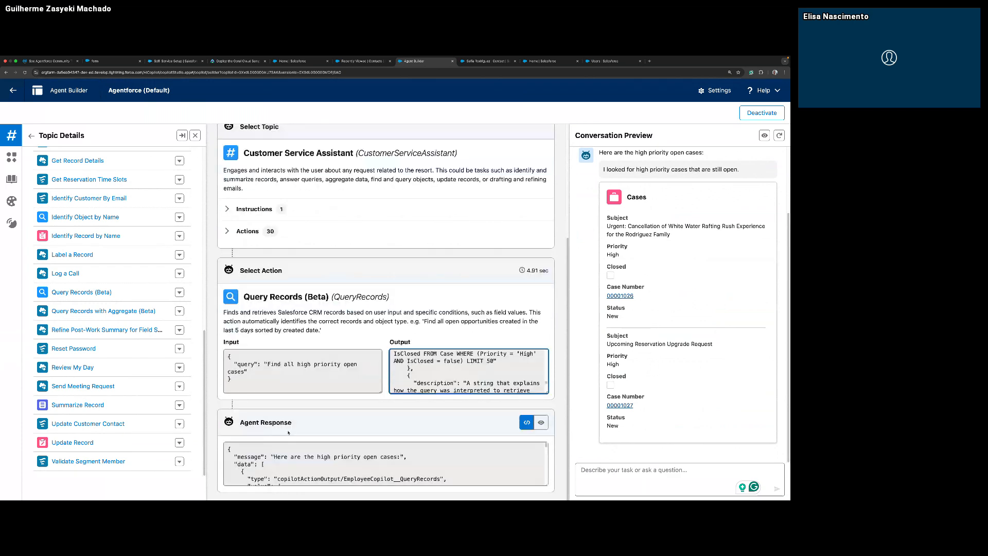
pyautogui.moveTo(304, 453); pyautogui.dragTo(352, 493)
pyautogui.moveTo(253, 372); pyautogui.dragTo(275, 342)
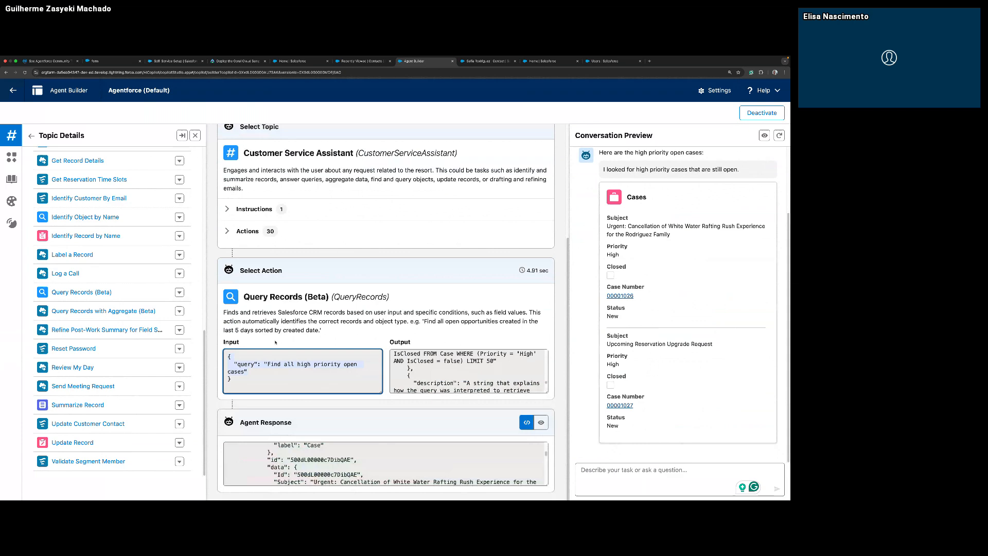
pyautogui.click(448, 362)
# Expand the selected topic's actions in the high priority cases plan and look through the list for Query Records (Beta).
pyautogui.scroll(5, 227, 358)
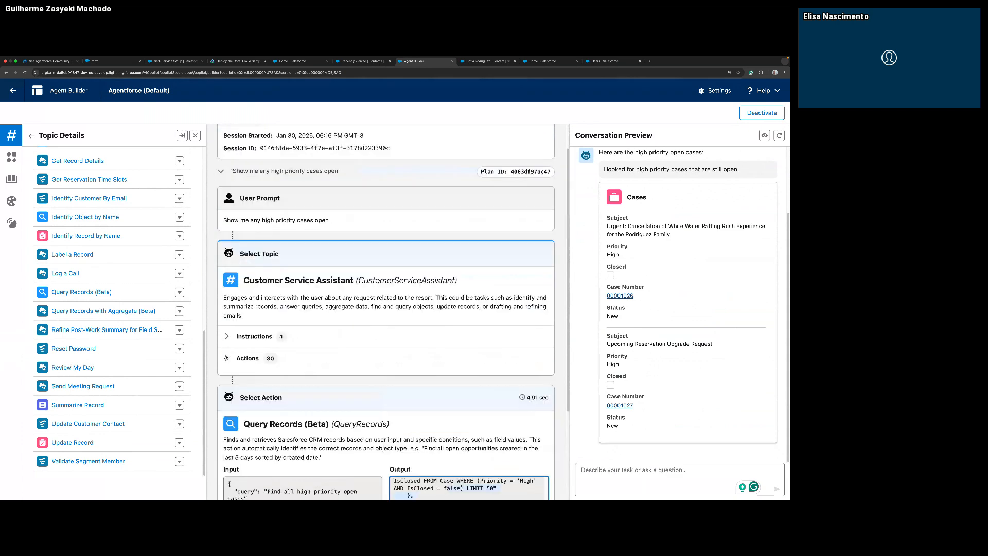
pyautogui.click(226, 358)
pyautogui.scroll(-5, 277, 400)
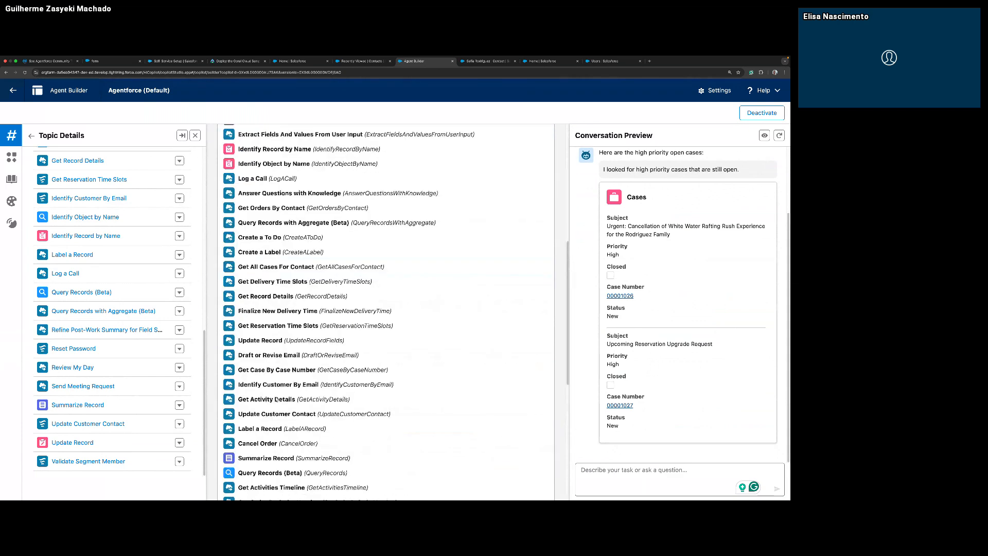
pyautogui.scroll(-3, 277, 400)
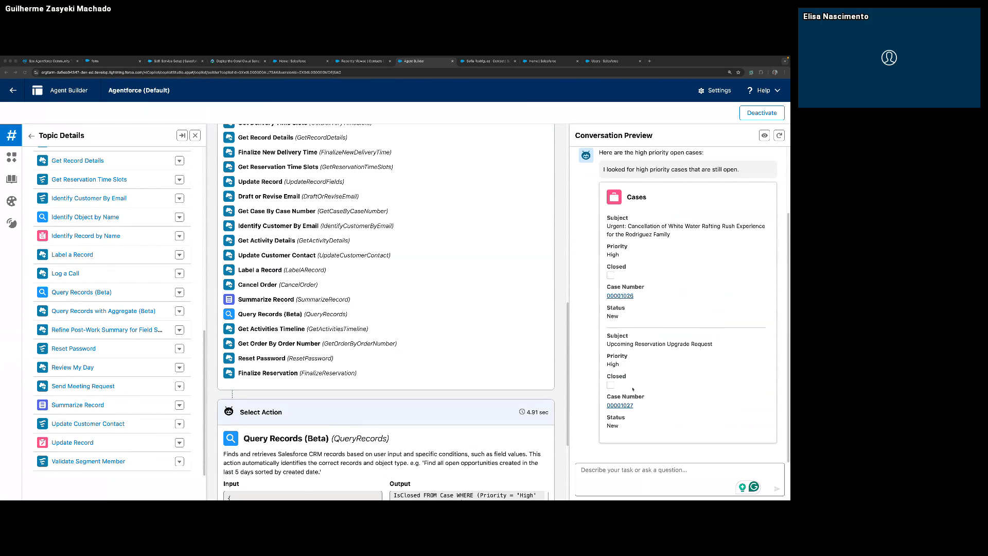
# Ask the agent "Can you summarize the first case for me?" in the conversation preview.
pyautogui.click(638, 475)
pyautogui.write('Can you summarize the first case for me?')
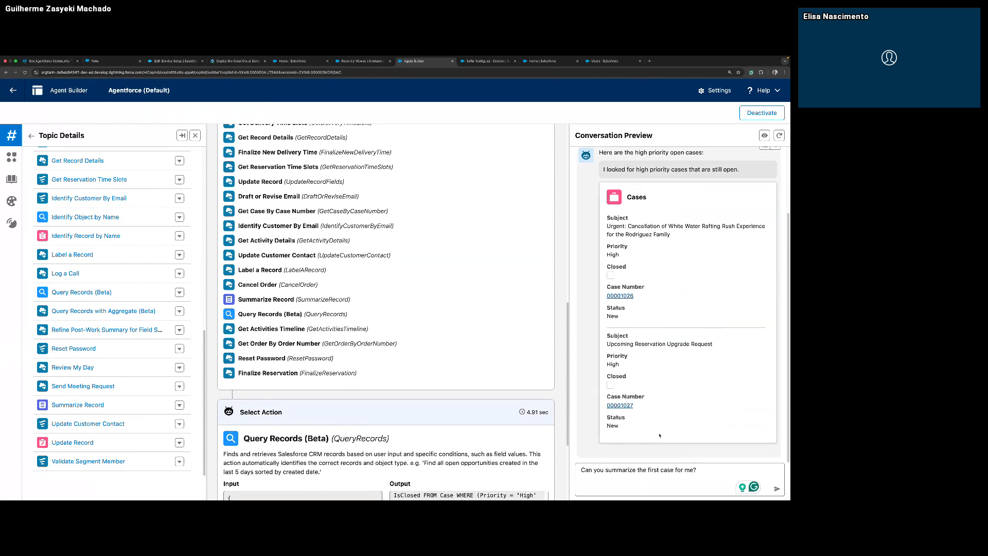
pyautogui.press('Return')
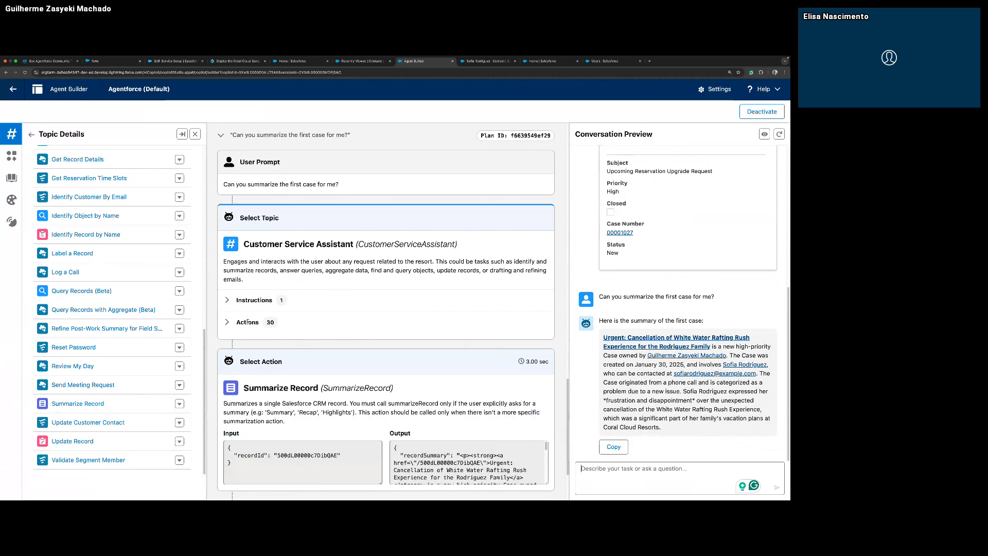
# Expand the topic's actions in the case summary plan and examine the Summarize Record action with its input and output.
pyautogui.click(227, 322)
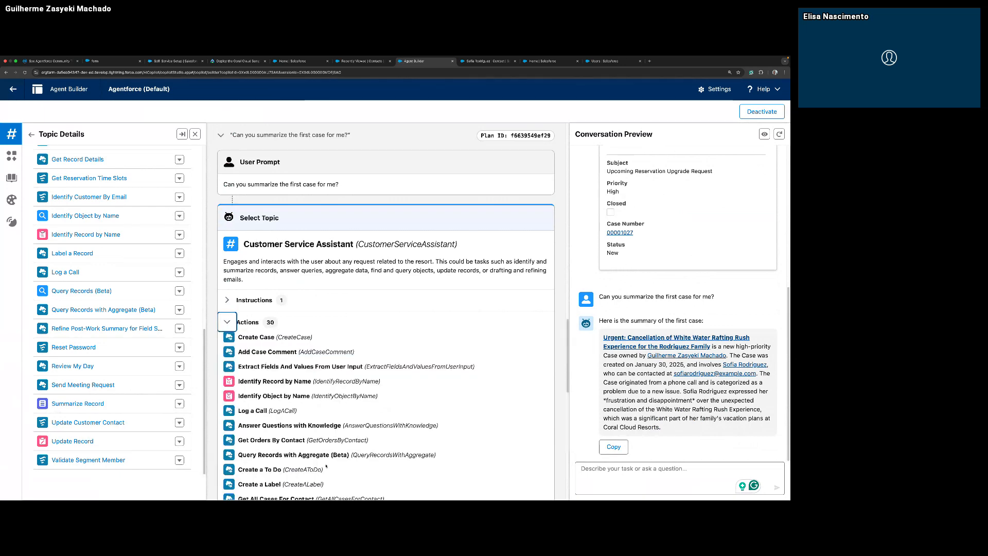
pyautogui.scroll(-1, 304, 438)
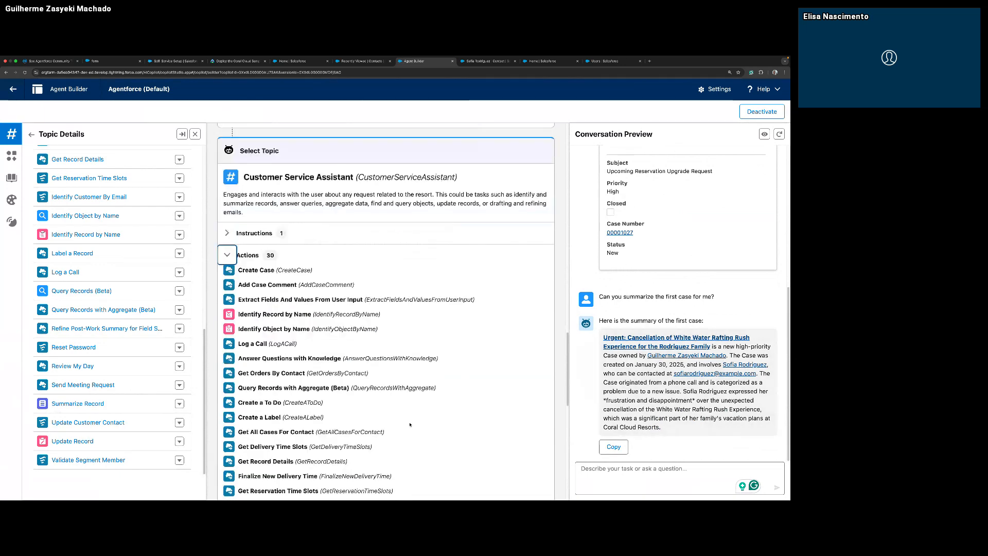
pyautogui.scroll(-5, 304, 438)
pyautogui.scroll(-7, 288, 257)
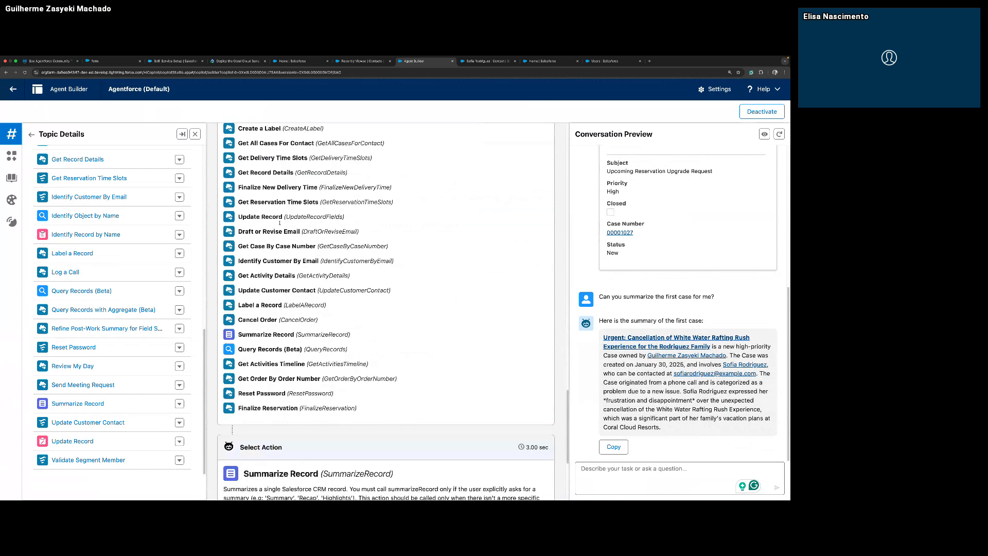
pyautogui.scroll(-1, 328, 434)
pyautogui.scroll(-3, 328, 434)
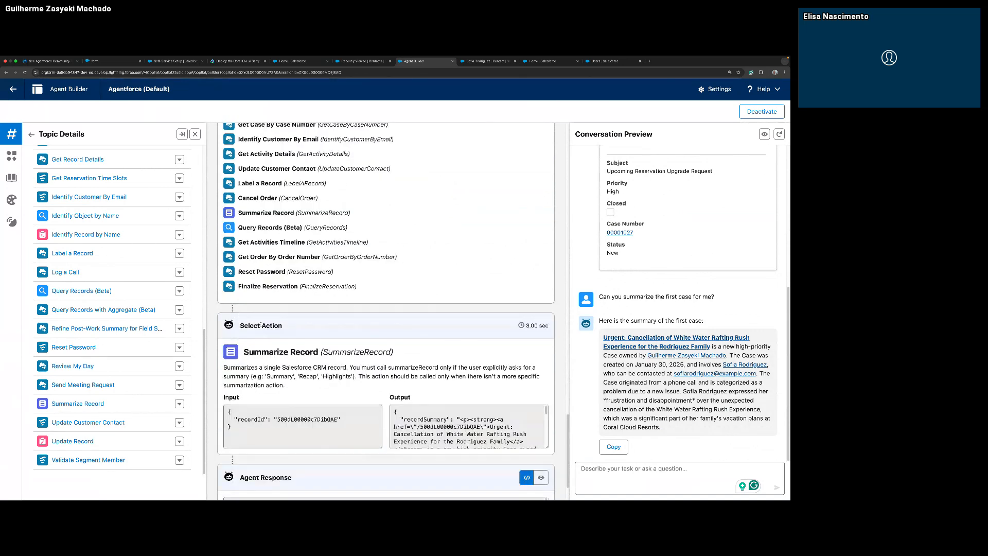
pyautogui.scroll(-2, 268, 453)
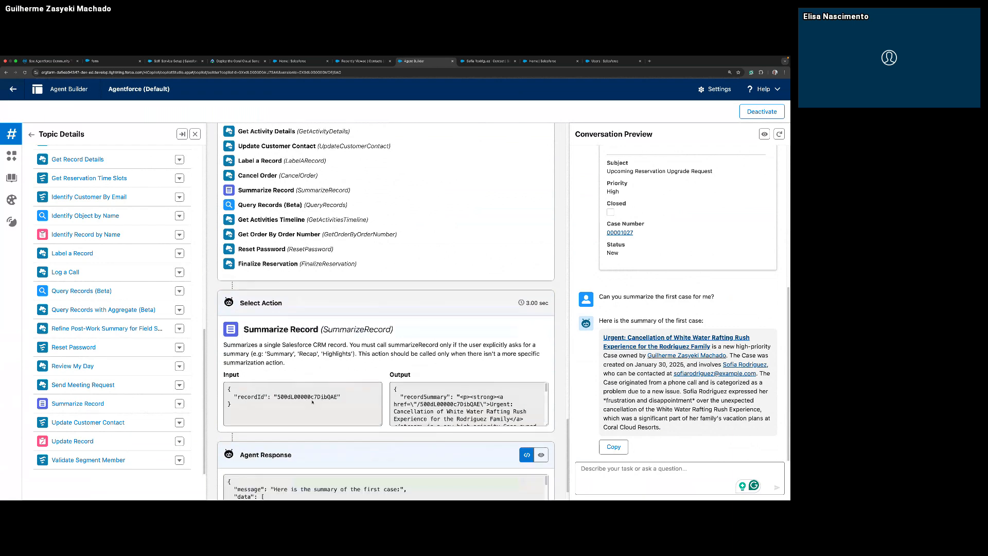
# Read the agent response and the generated case summary, and return to the Agents page in Setup.
pyautogui.click(268, 464)
pyautogui.scroll(-5, 268, 465)
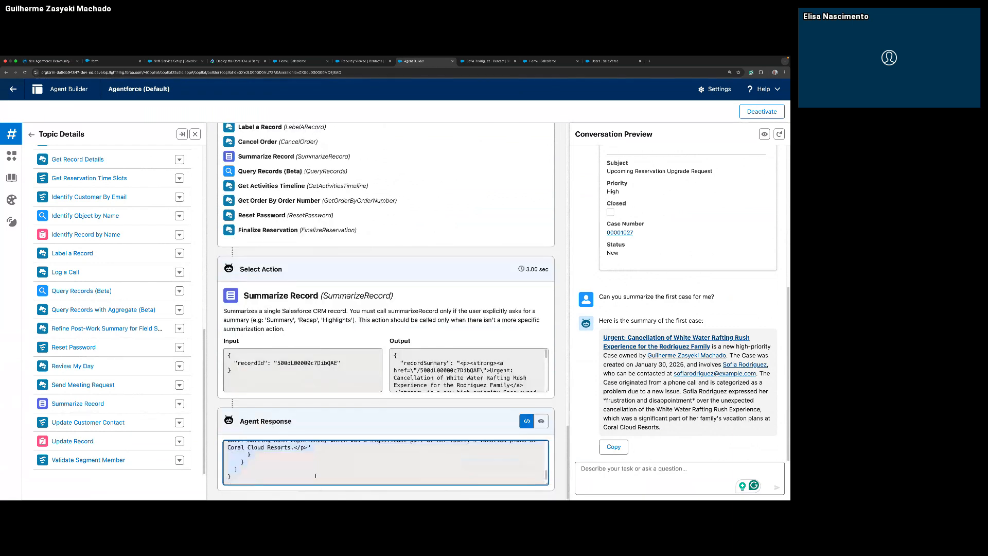
pyautogui.moveTo(664, 428); pyautogui.dragTo(606, 336)
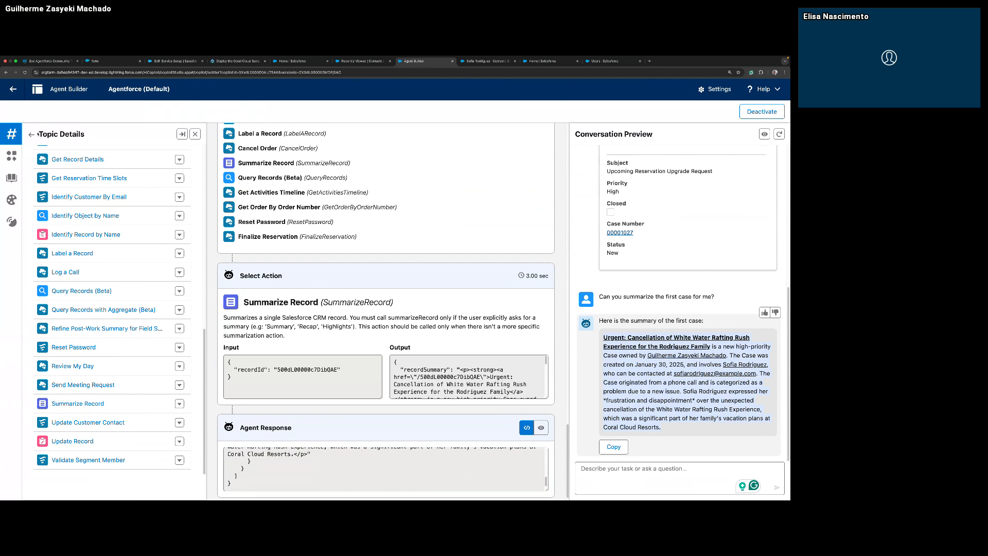
pyautogui.click(13, 89)
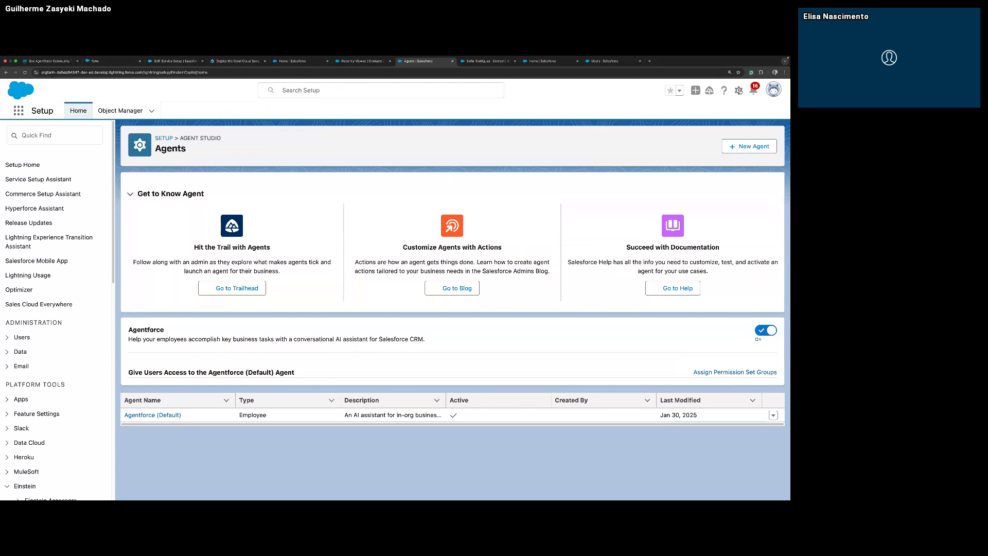
# Open a separate Setup page, find Named Credentials by searching for "named", and start a new legacy named credential.
pyautogui.click(740, 90)
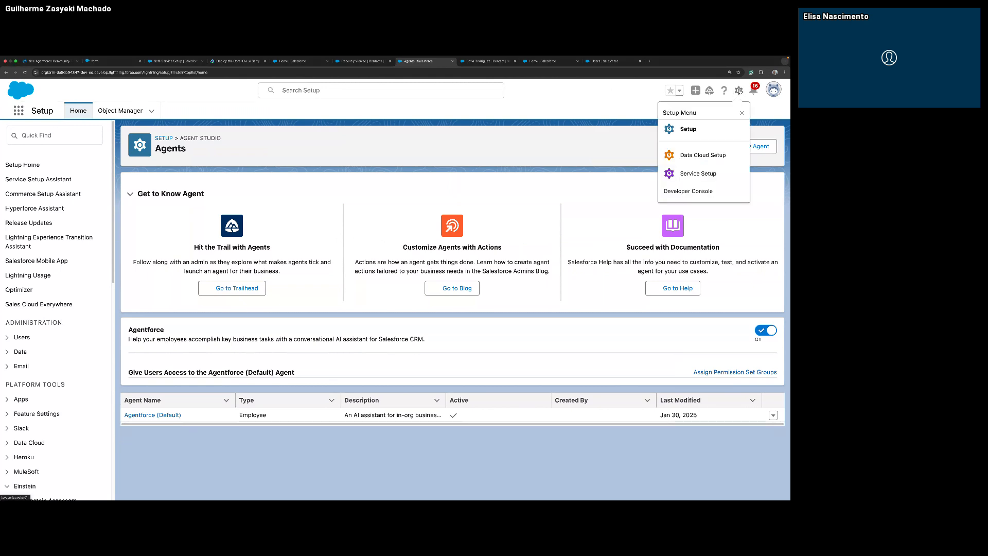
pyautogui.click(674, 132)
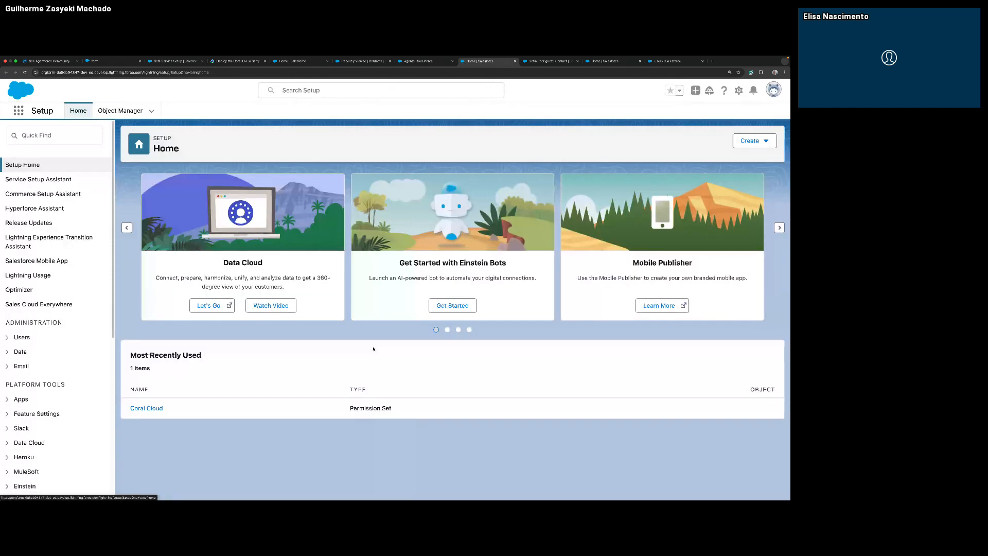
pyautogui.click(32, 136)
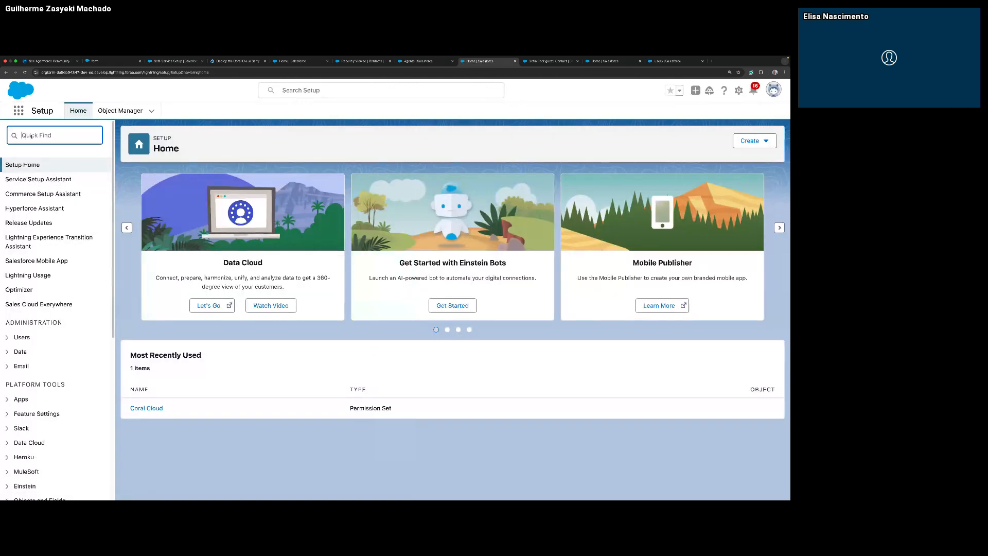
pyautogui.write('named')
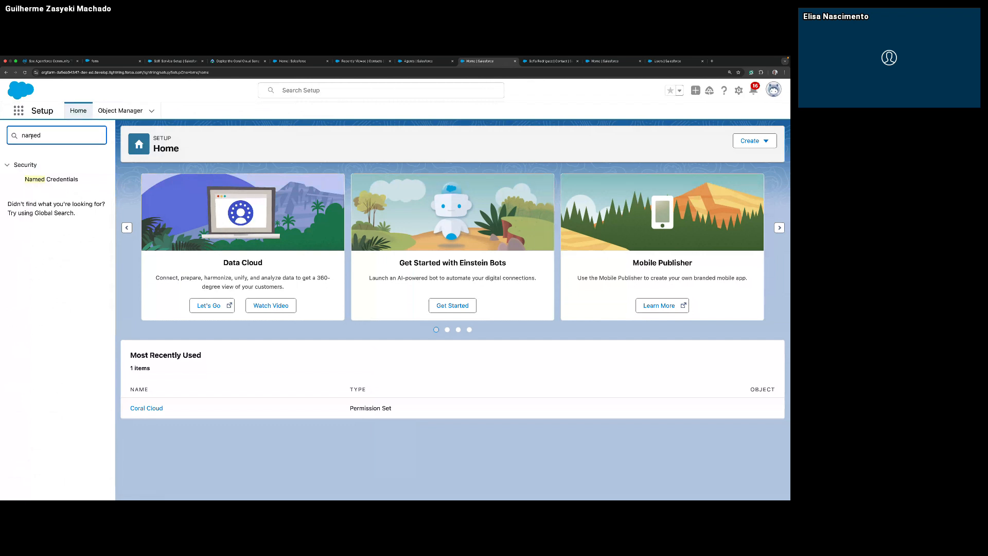
pyautogui.click(42, 180)
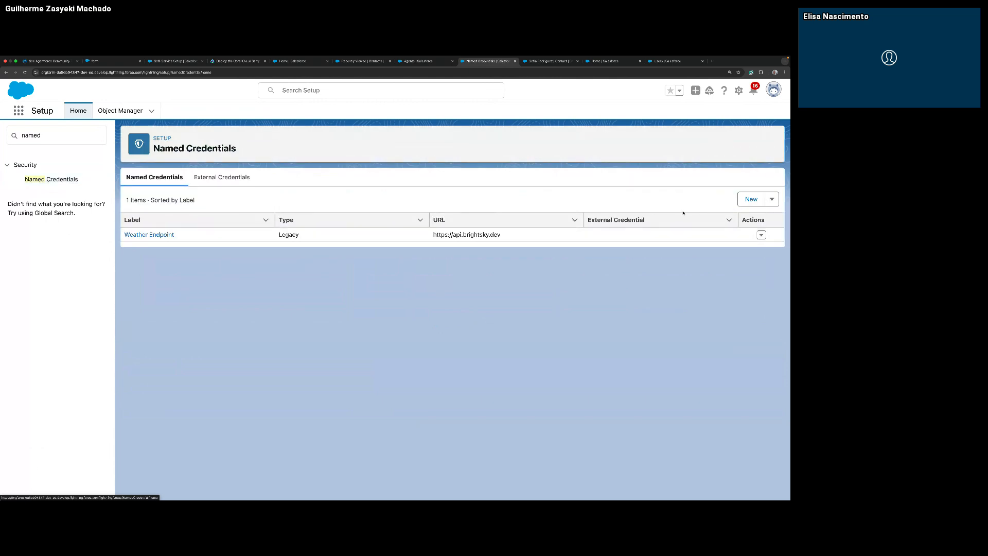
pyautogui.click(771, 199)
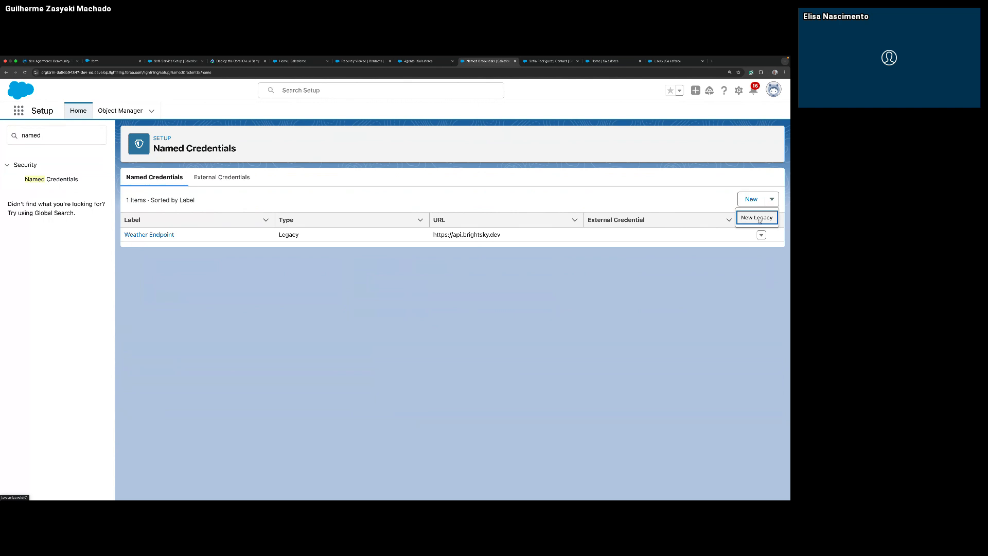
pyautogui.click(757, 218)
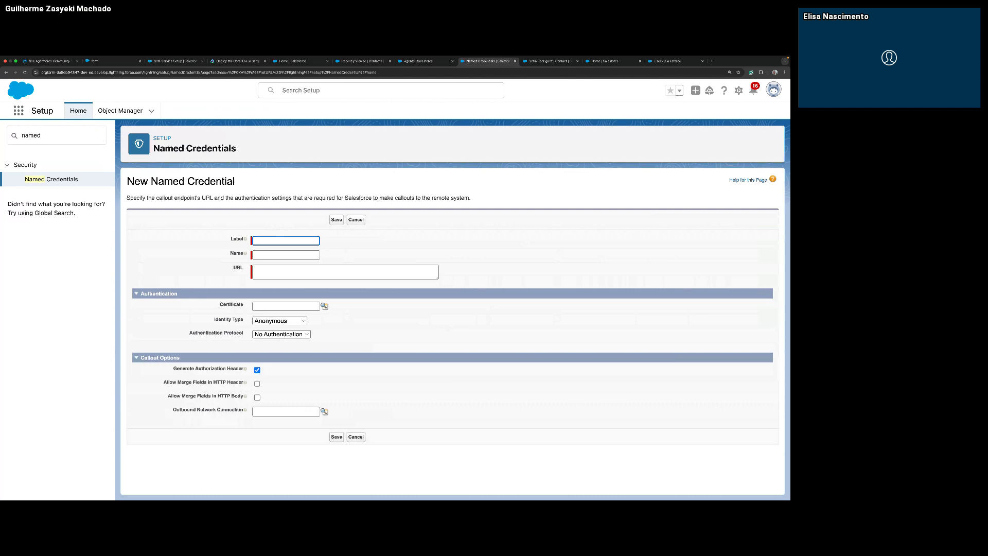
# Save the named credential with label and name RewardAPI and the copied coralcloud-agentforce-sys-api CloudHub URL.
pyautogui.press('super+Tab')
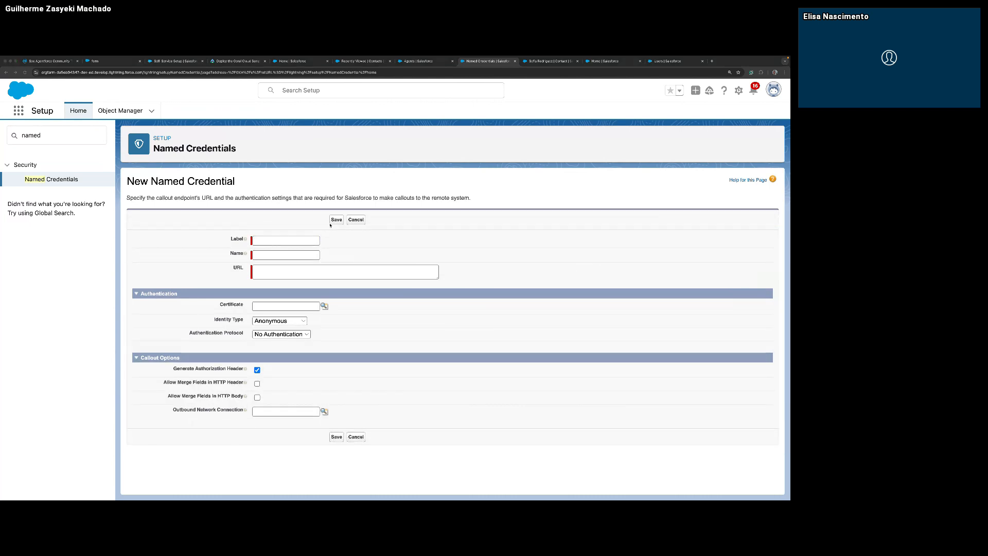
pyautogui.click(292, 239)
pyautogui.write('RewardAPI')
pyautogui.press('super+Tab')
pyautogui.click(384, 273)
pyautogui.write('https://coralcloud-agentforce-sys-api-ues9o0.5sc6y6-2.usa-e2.cloudhub.io/')
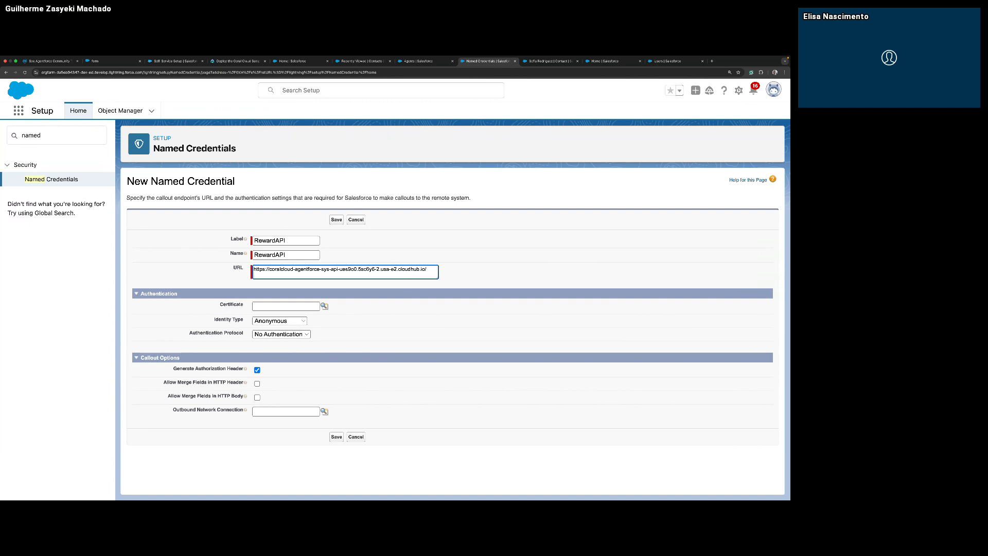
pyautogui.click(335, 442)
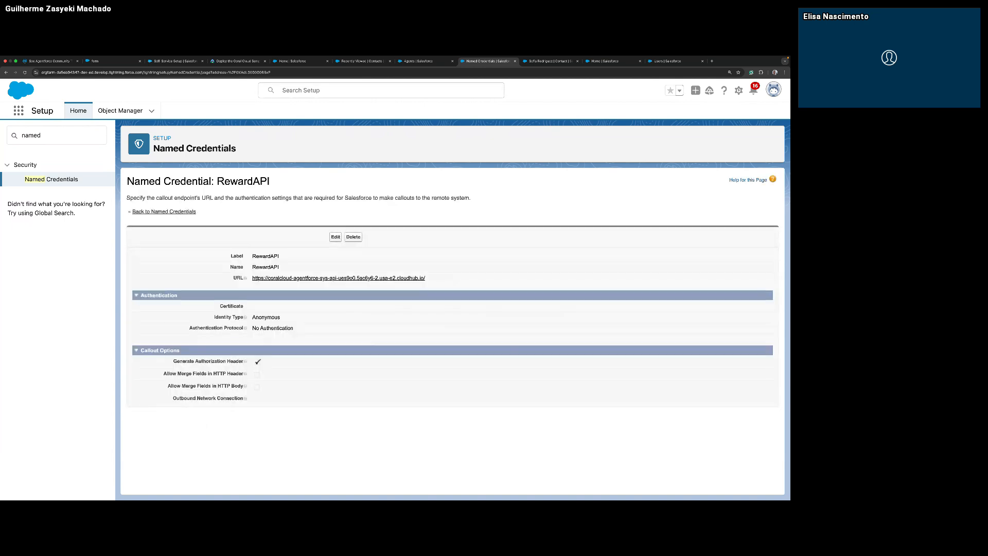
# Try to open the External Services page by searching all of Setup for "external ser".
pyautogui.press('super+Tab')
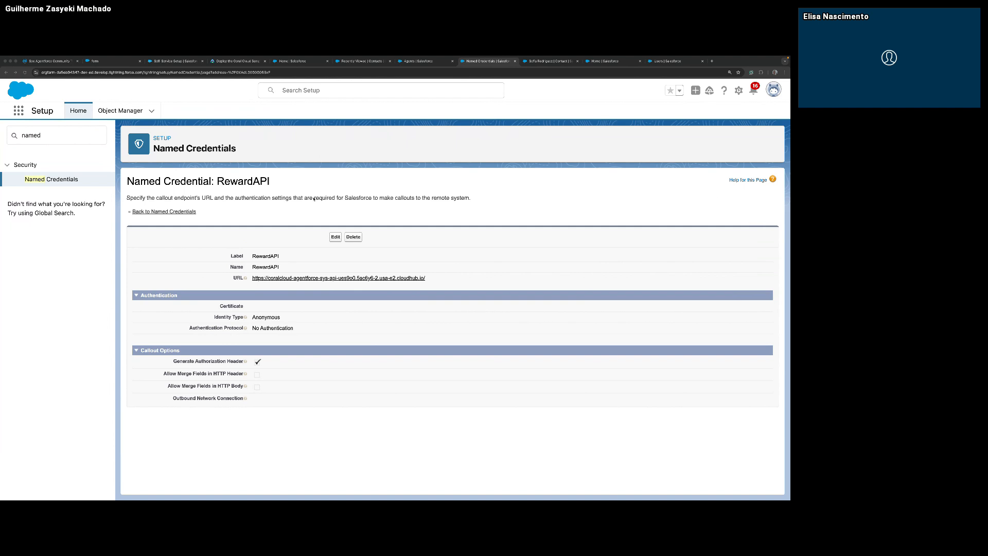
pyautogui.click(354, 91)
pyautogui.write('exter')
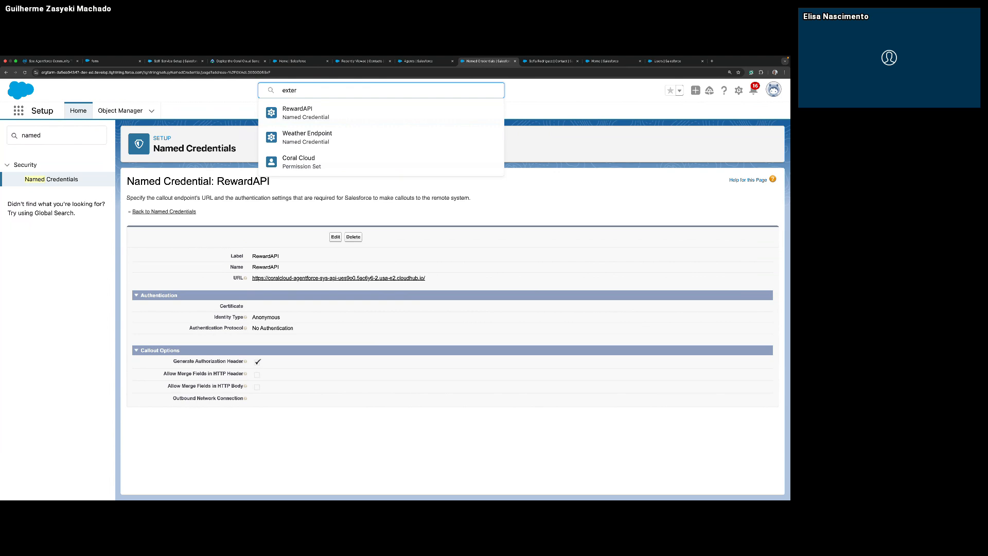
pyautogui.write('nal ser')
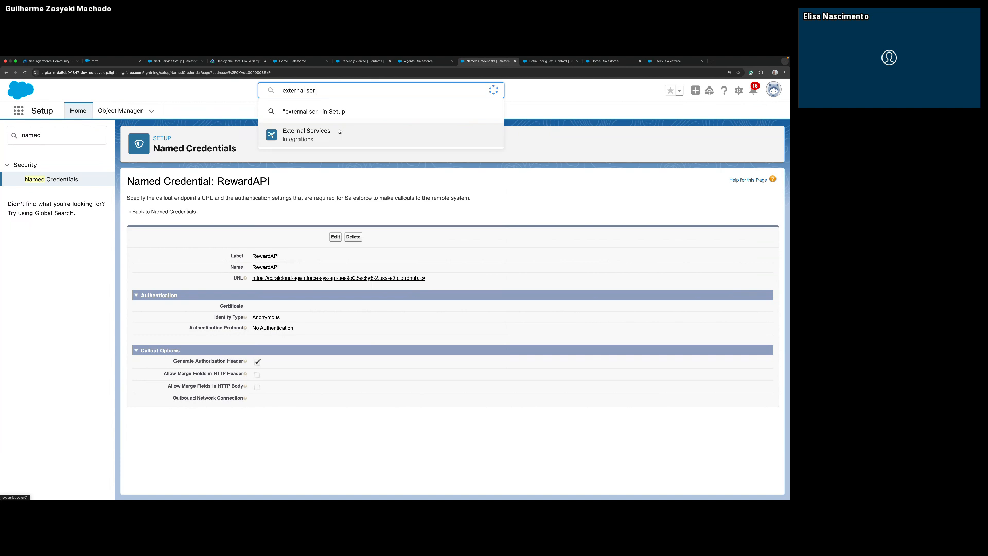
pyautogui.click(339, 134)
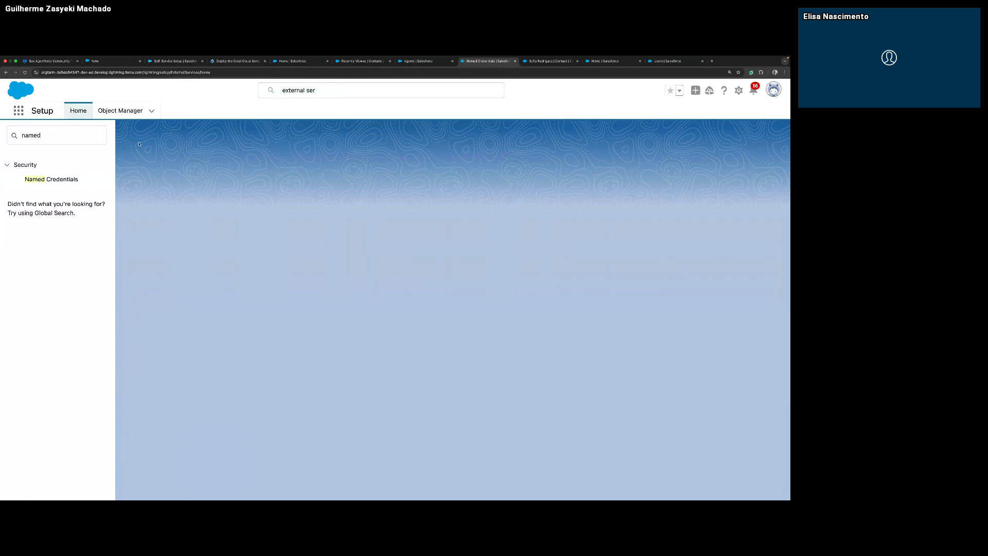
# Clear the "named" filter, retry the External Services search result and reload the blank page.
pyautogui.doubleClick(60, 132)
pyautogui.press('BackSpace')
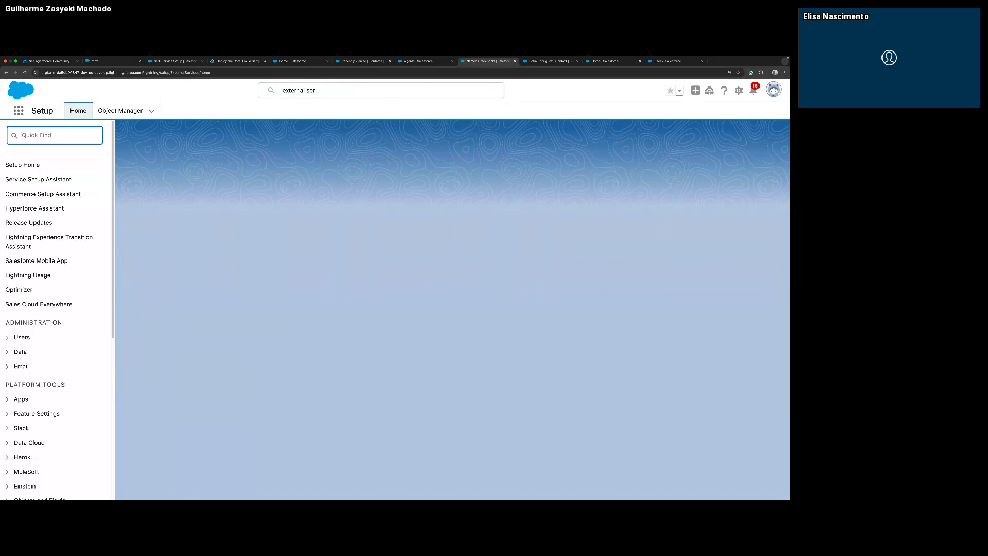
pyautogui.click(310, 92)
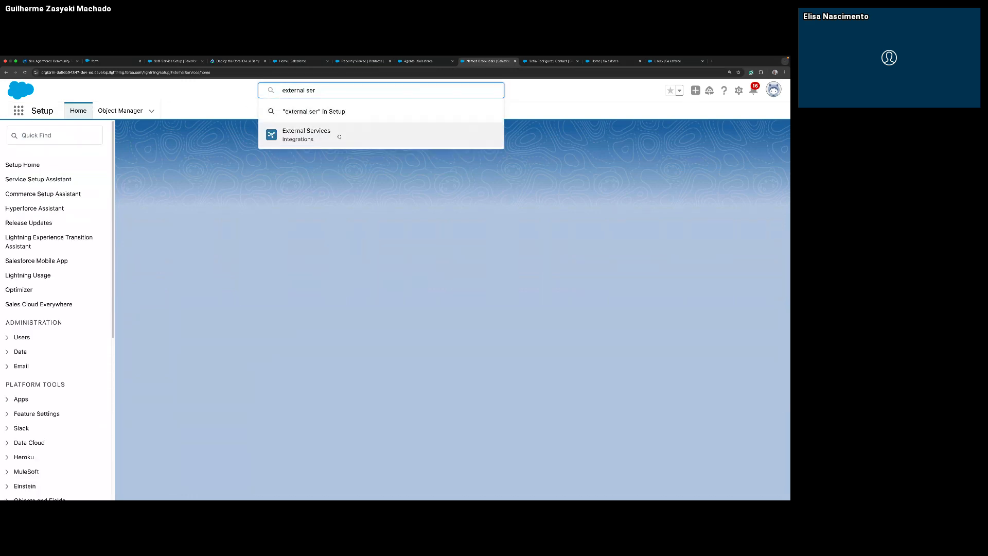
pyautogui.click(298, 129)
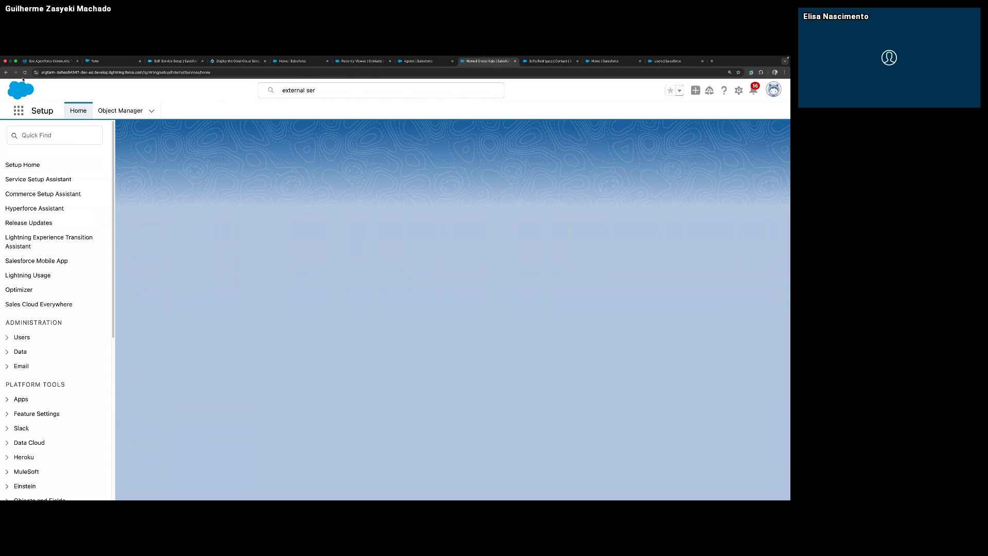
pyautogui.click(24, 72)
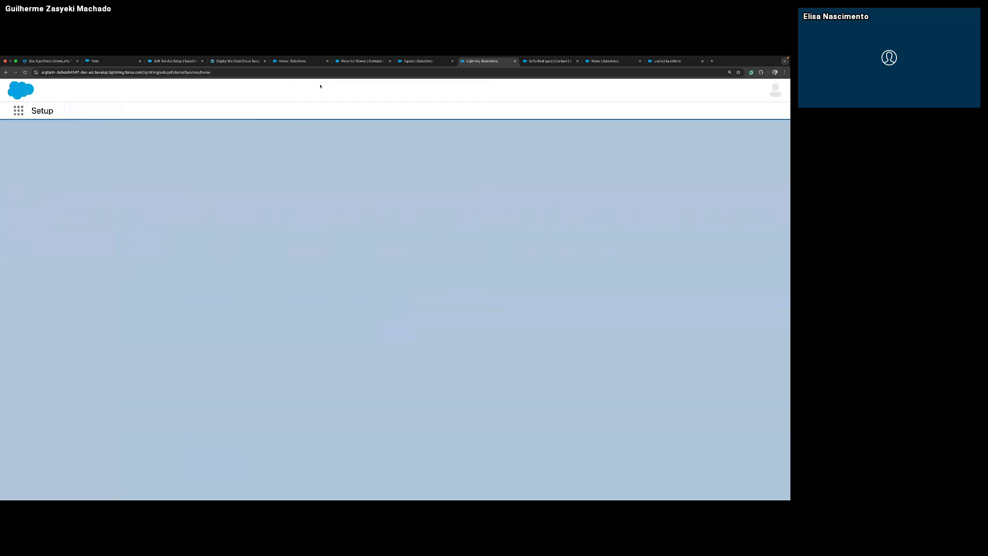
# Search Setup for "external services" and try to open External Services again, also from the Integrations section.
pyautogui.click(353, 90)
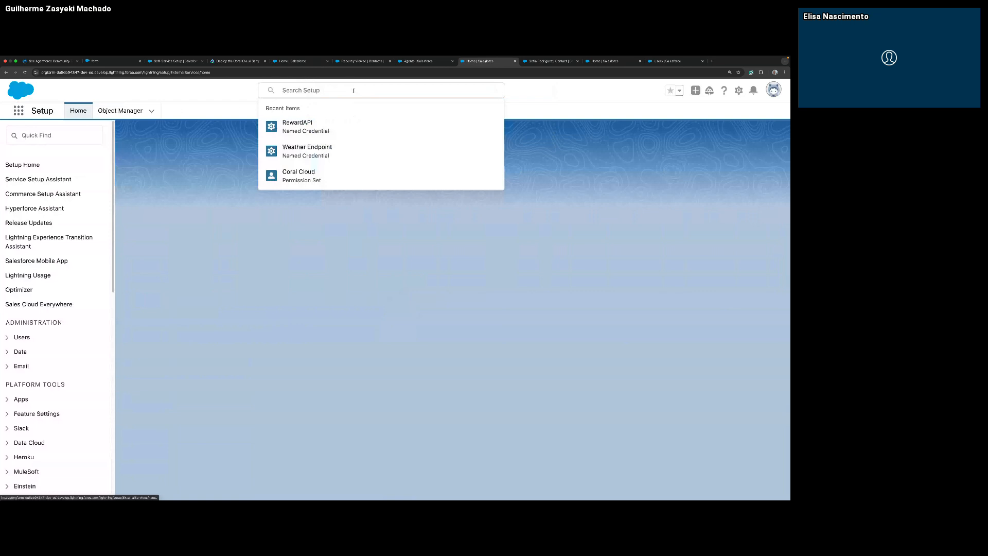
pyautogui.write('ext')
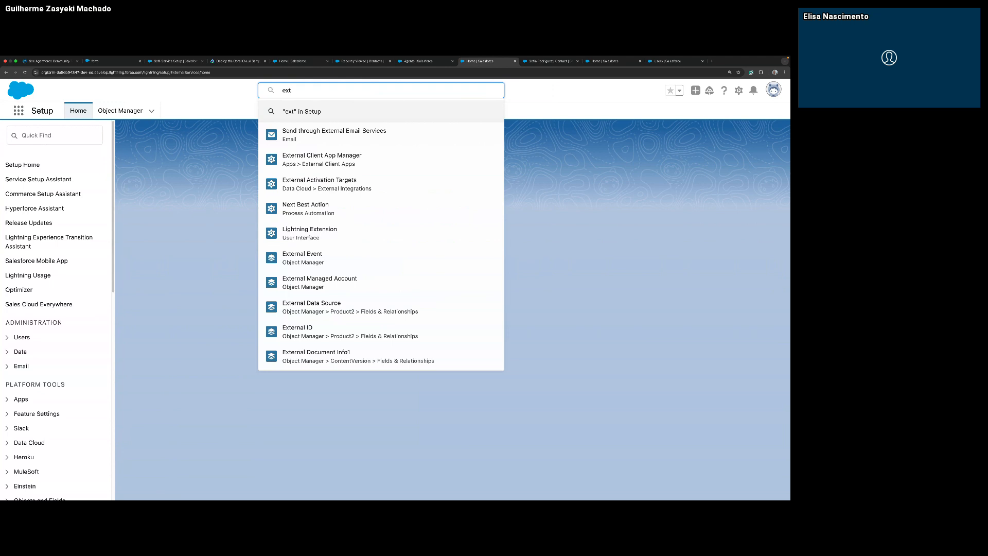
pyautogui.write('ernal')
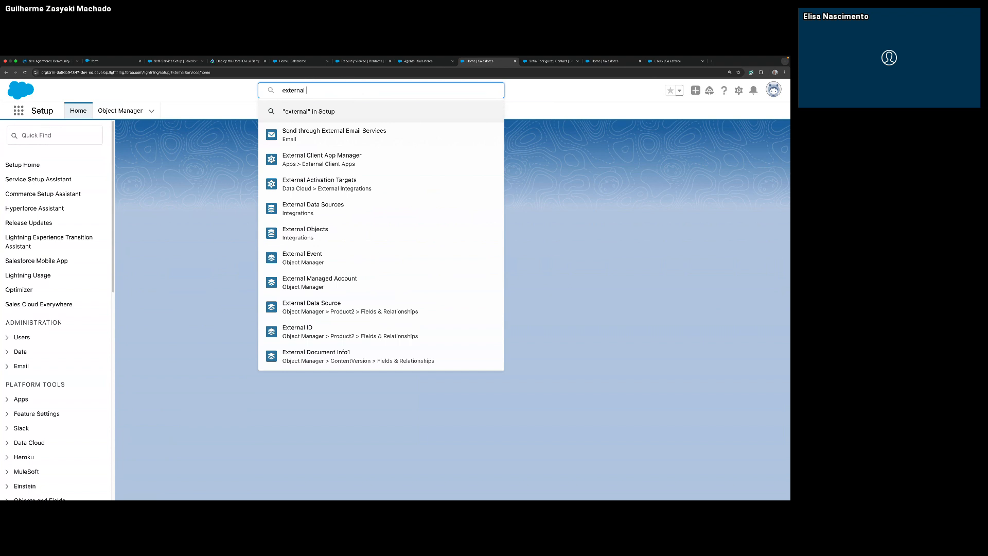
pyautogui.write(' ser')
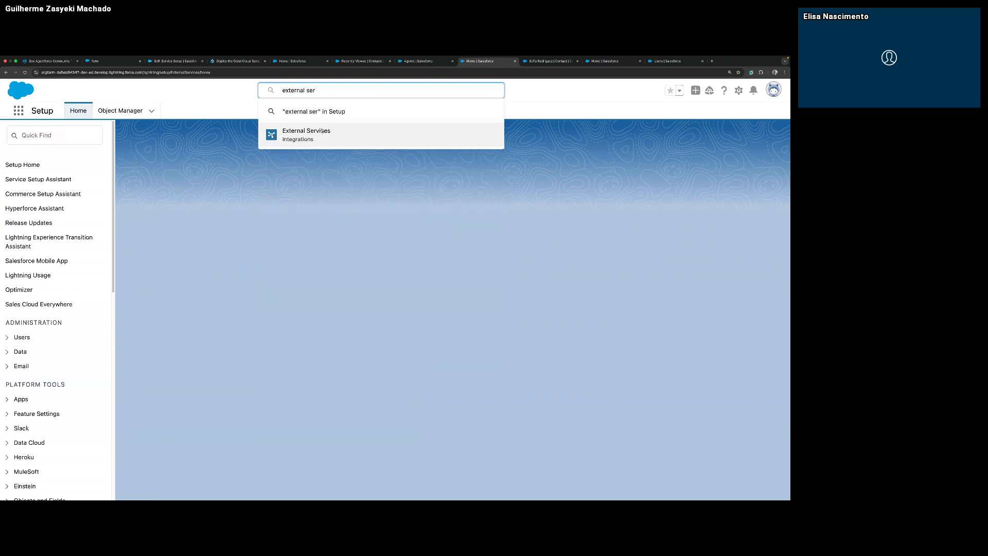
pyautogui.write('vices')
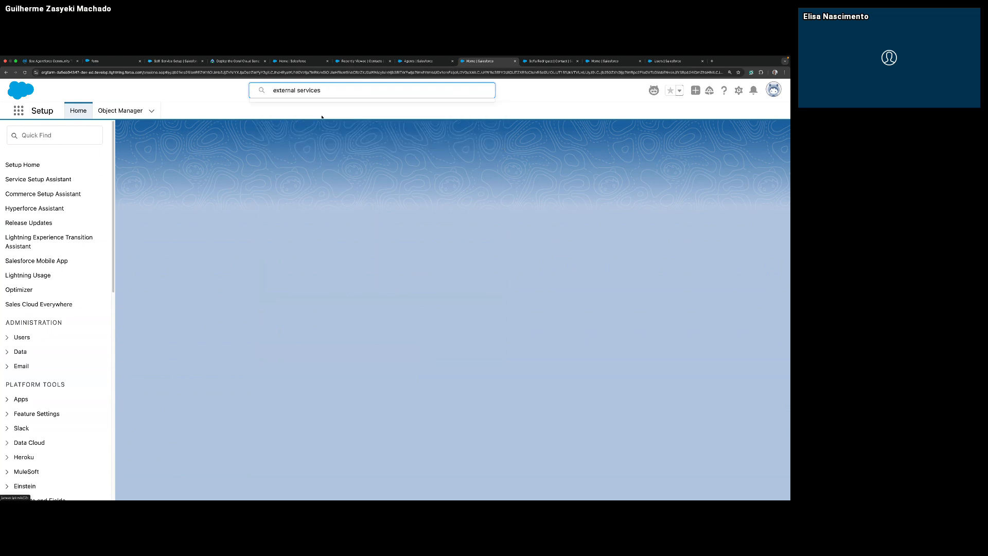
pyautogui.click(315, 131)
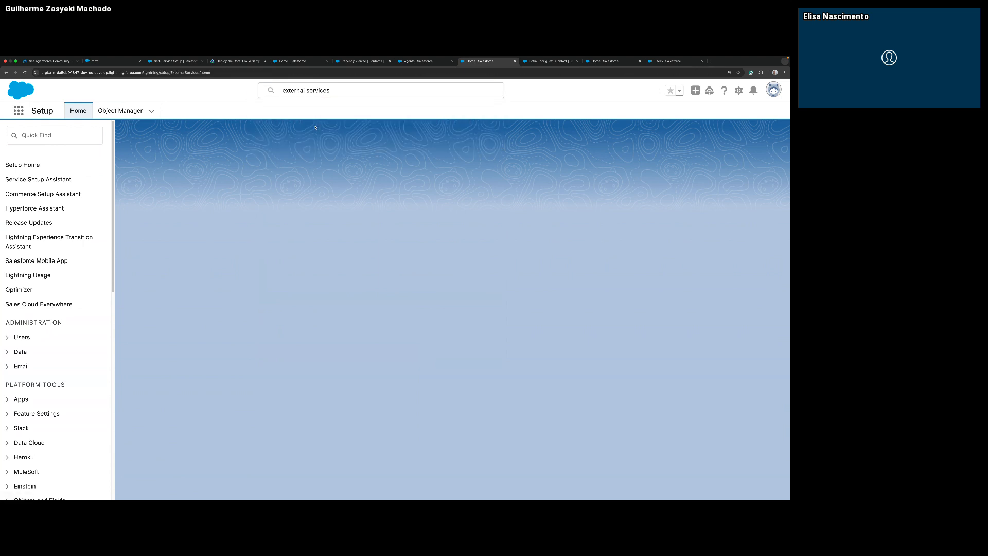
pyautogui.scroll(-1, 79, 226)
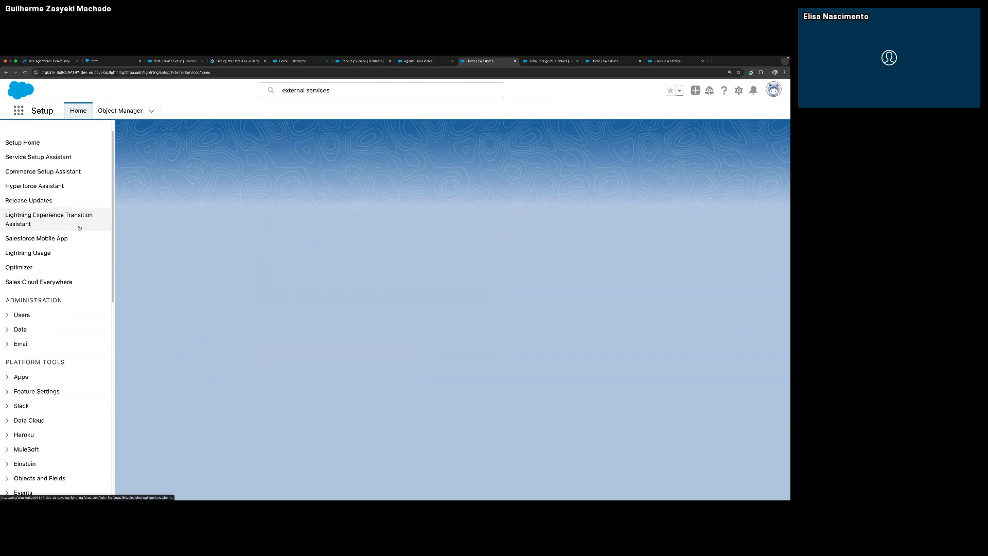
pyautogui.scroll(-10, 79, 227)
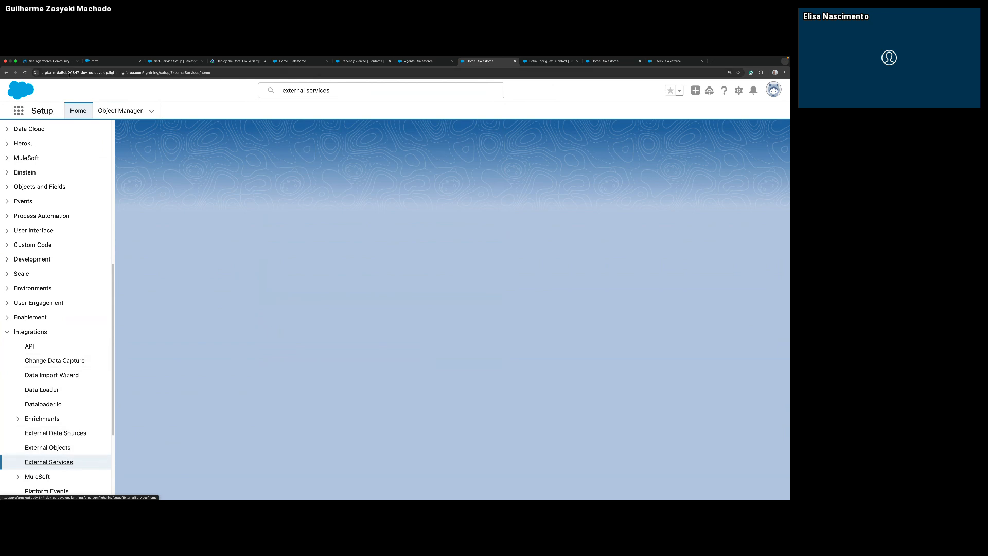
# Return to the Agents page, filter the Setup items by "external" and open External Services under Integrations.
pyautogui.click(435, 67)
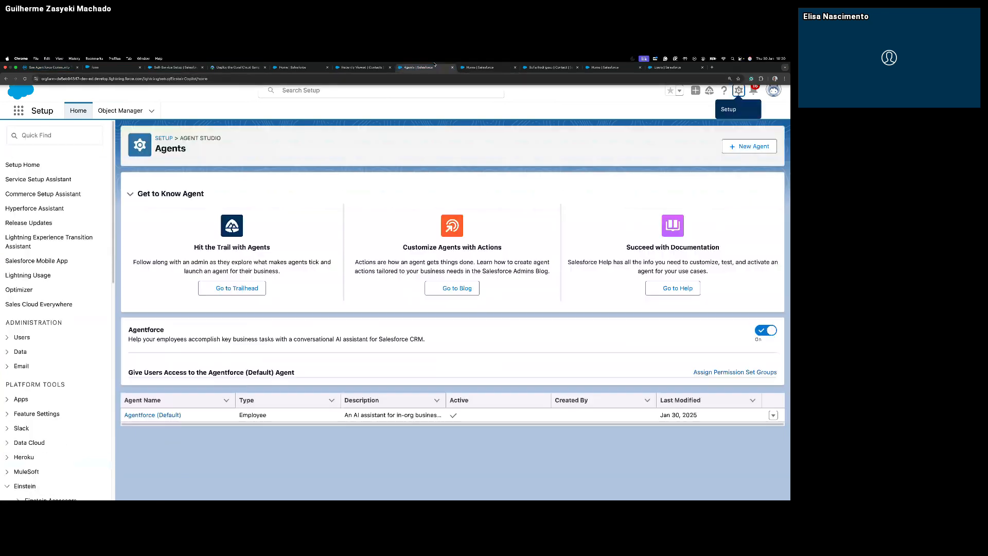
pyautogui.click(59, 135)
pyautogui.write('external')
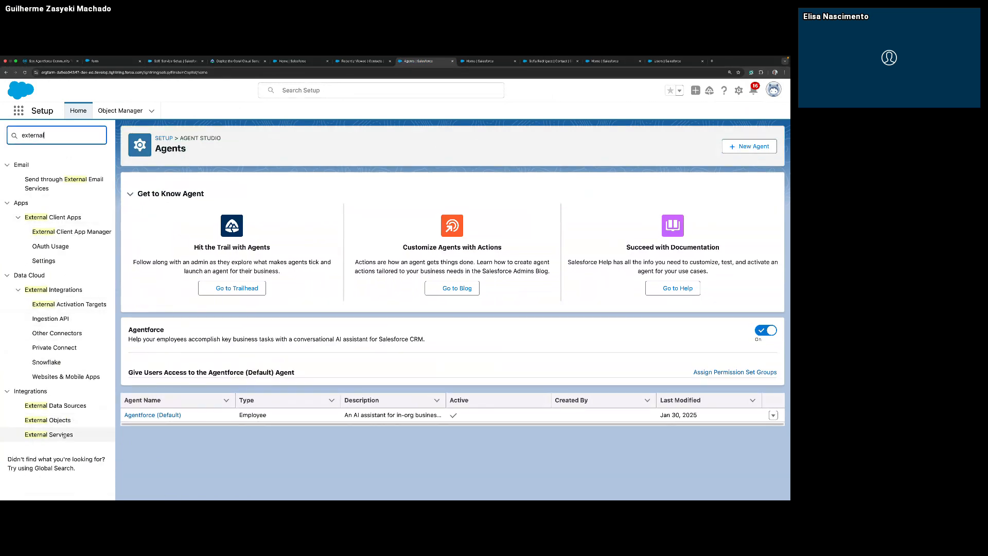
pyautogui.click(64, 435)
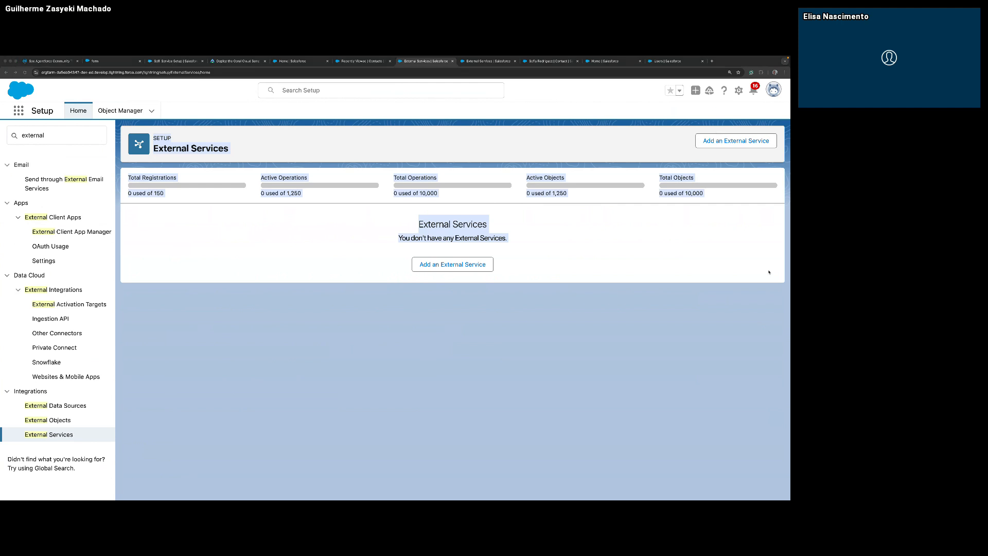
# Add an external service using the Reroute to MuleSoft Services UI option and confirm the reroute.
pyautogui.click(710, 145)
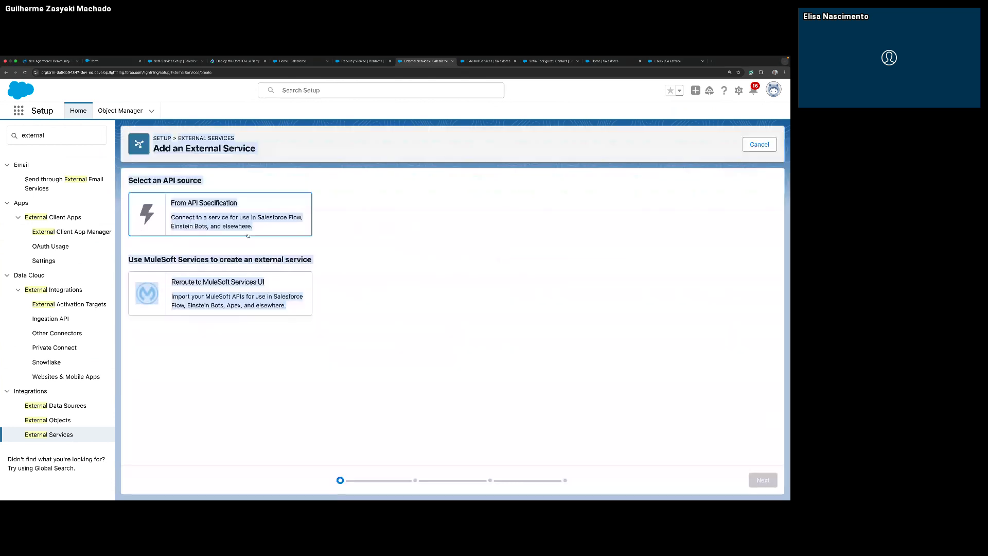
pyautogui.click(297, 314)
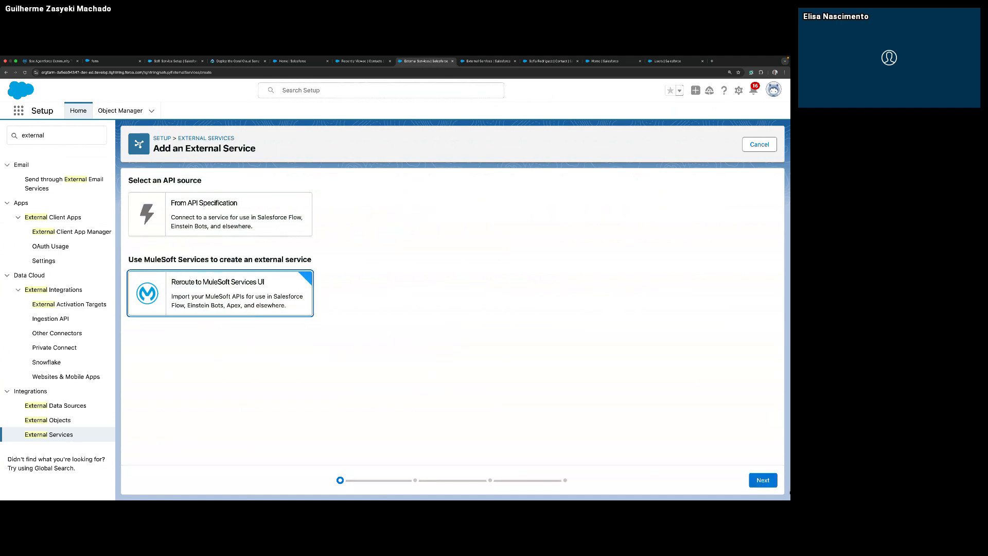
pyautogui.click(763, 480)
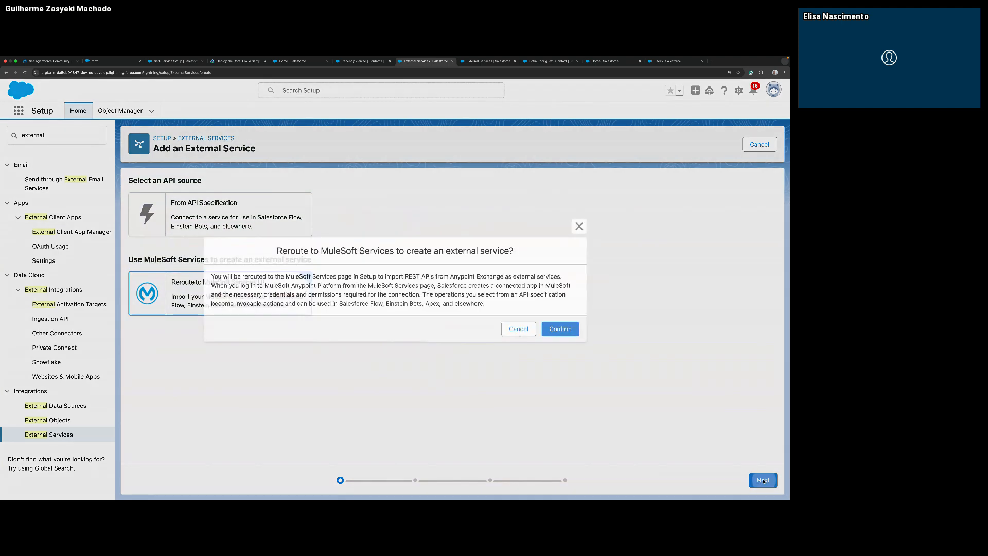
pyautogui.click(560, 328)
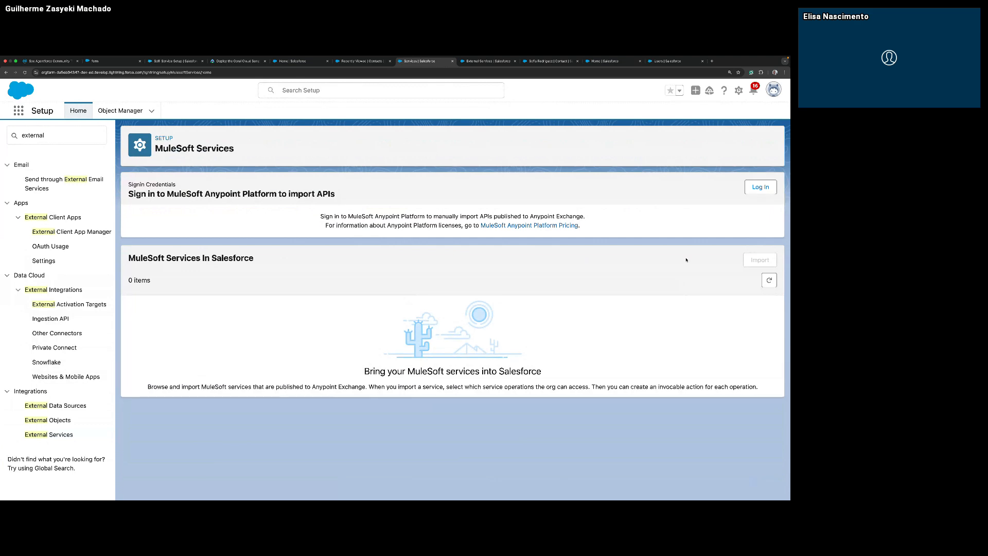
# Log in to MuleSoft Anypoint Platform on the US Cloud hosting option, entering the account username and password and authorizing access.
pyautogui.click(761, 187)
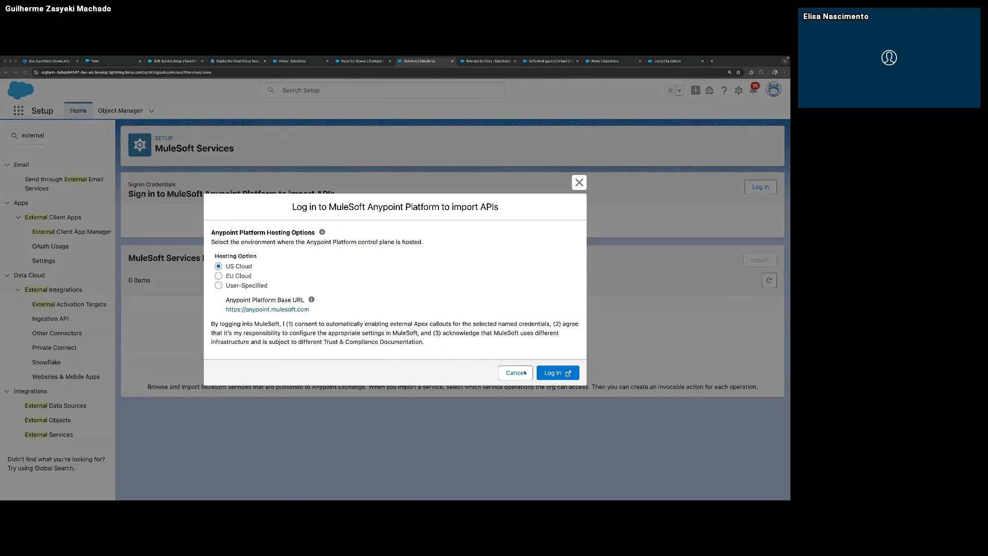
pyautogui.click(563, 372)
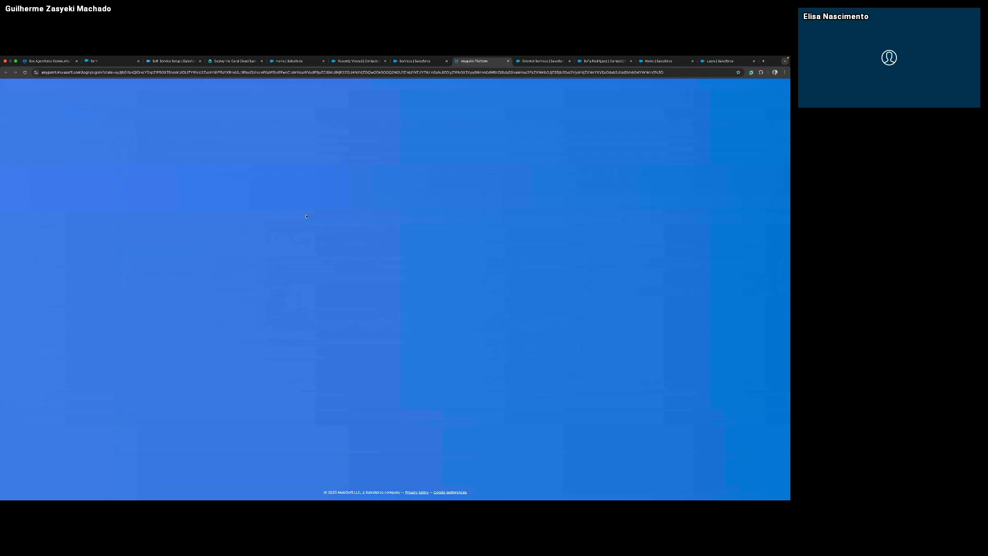
pyautogui.click(366, 166)
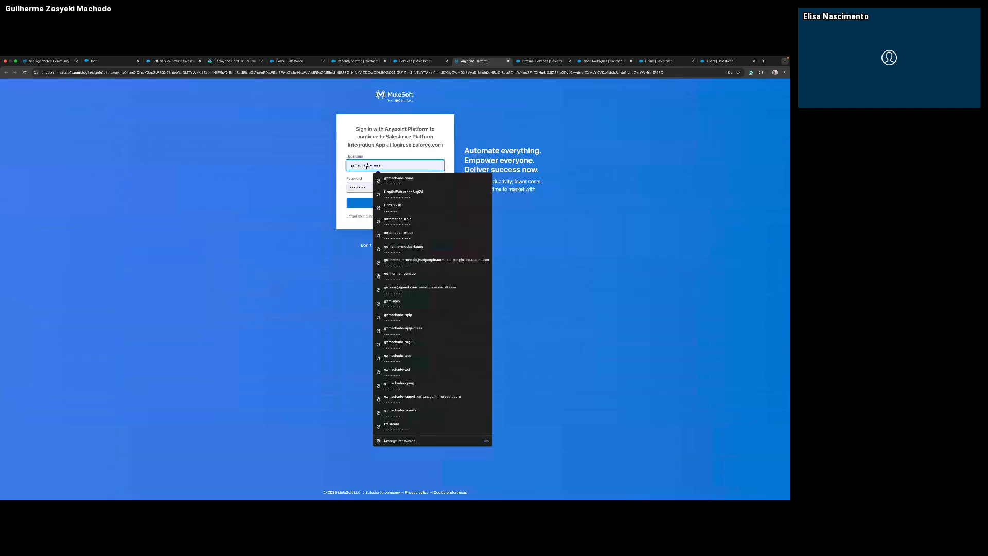
pyautogui.press('BackSpace')
pyautogui.press('super+Tab')
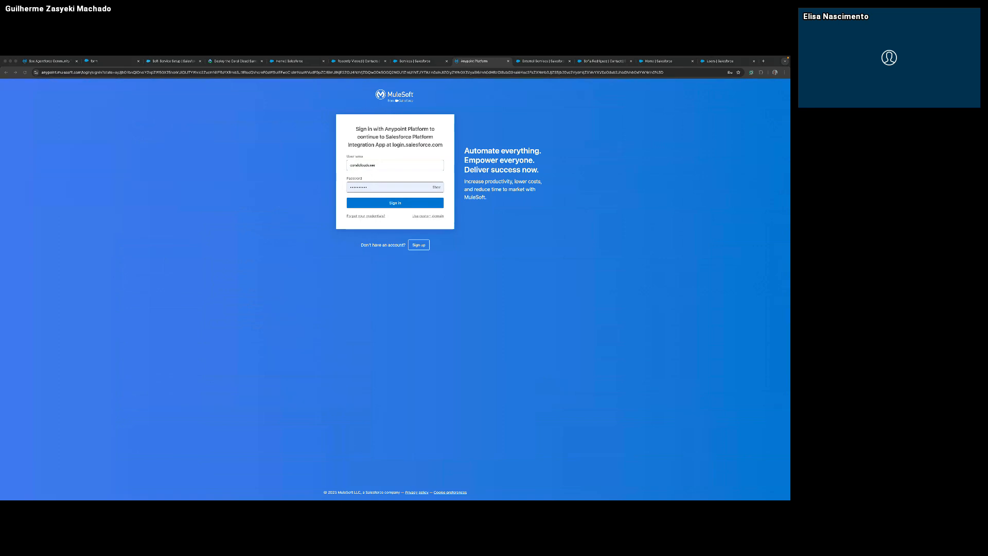
pyautogui.doubleClick(364, 191)
pyautogui.press('super+v')
pyautogui.click(448, 196)
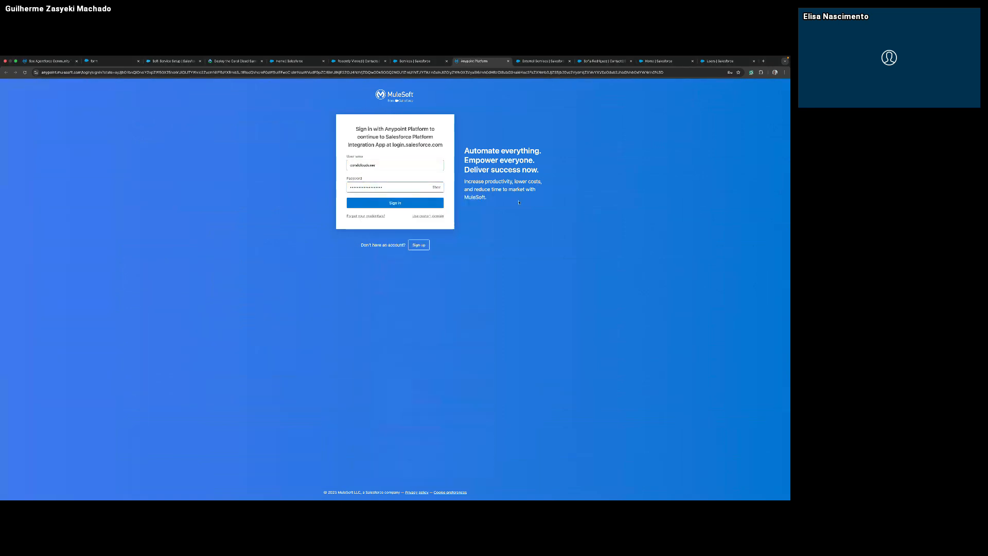
pyautogui.click(415, 201)
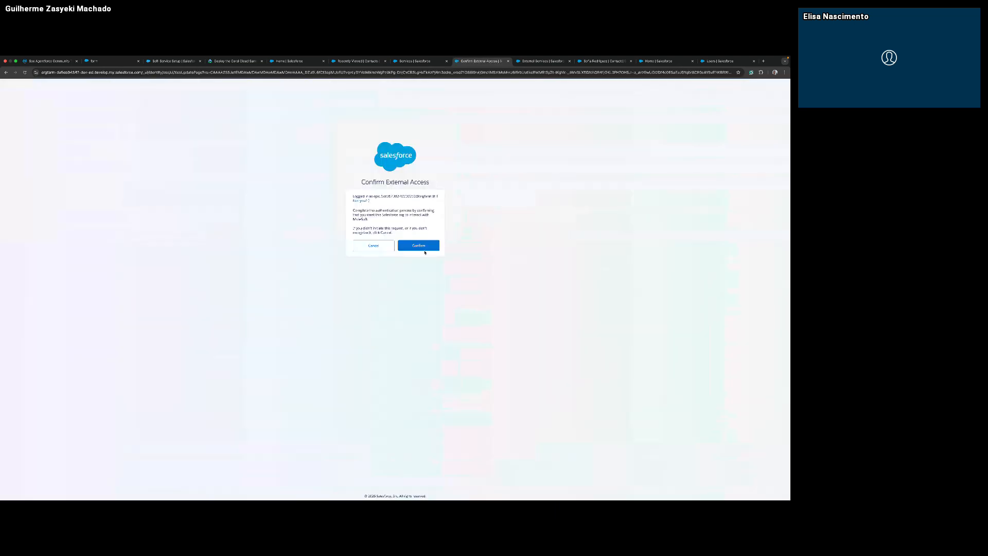
pyautogui.click(422, 248)
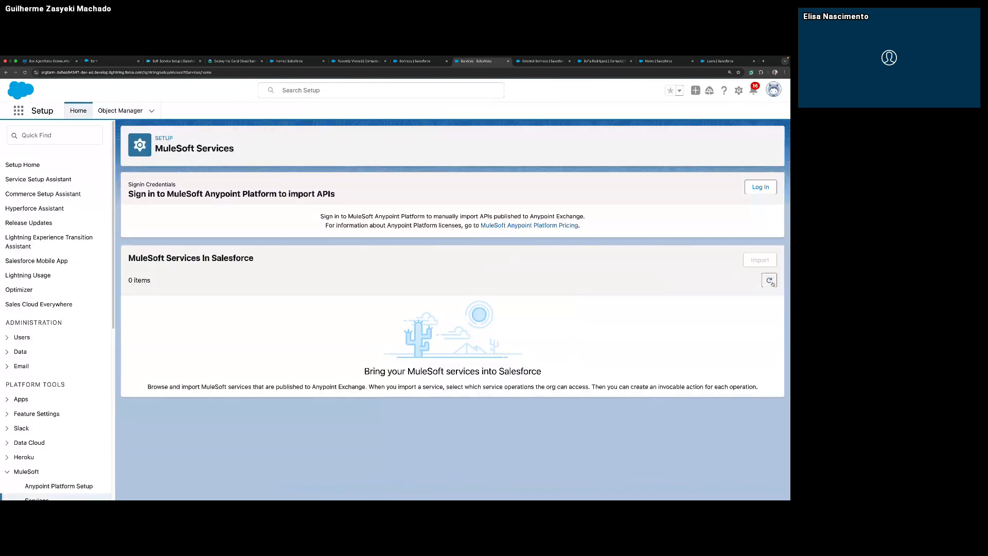
# Refresh the MuleSoft Services page, repeat the Anypoint Platform login with US Cloud hosting and dismiss the notification.
pyautogui.click(769, 281)
pyautogui.click(25, 73)
pyautogui.click(761, 186)
pyautogui.click(547, 371)
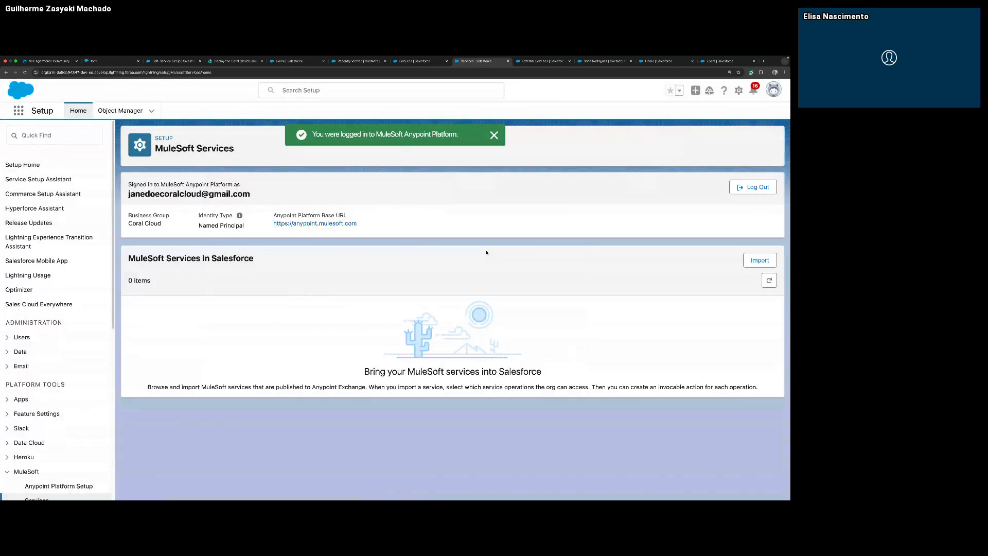
pyautogui.click(496, 135)
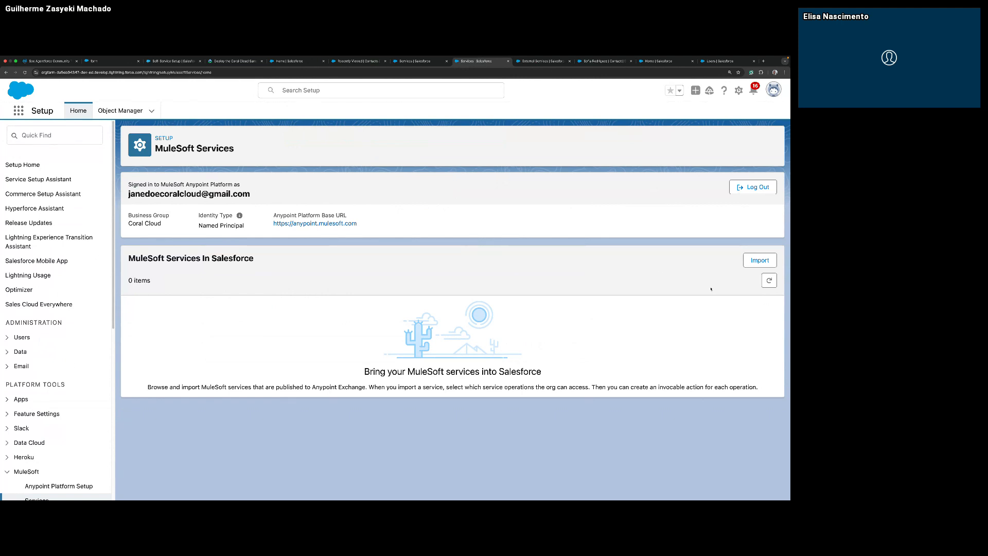
# Start importing a MuleSoft service and choose coralcloud-rewards-api version 1.0.1.
pyautogui.click(761, 261)
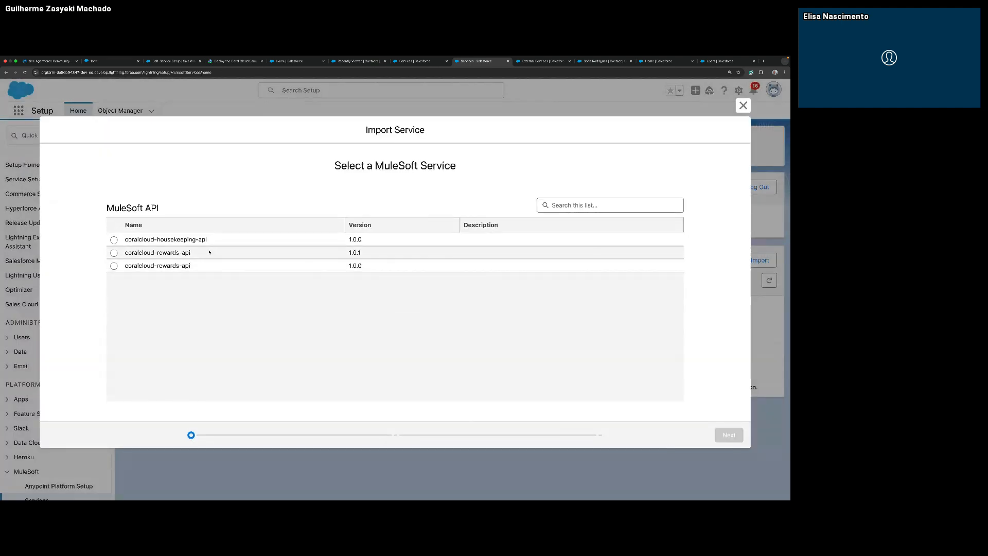
pyautogui.click(166, 256)
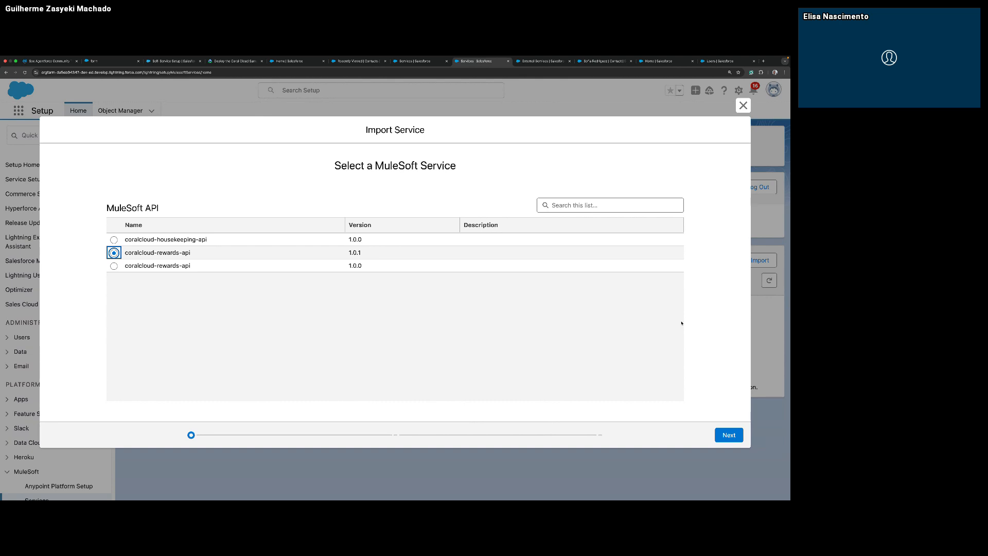
pyautogui.click(726, 433)
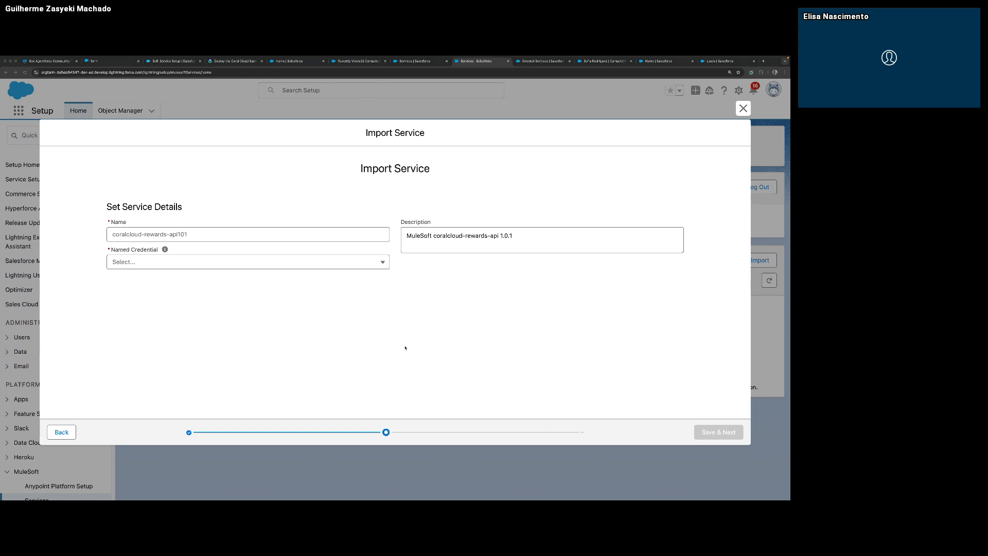
# Name the imported service Rewards, assign it the RewardAPI named credential and save the service details.
pyautogui.tripleClick(196, 233)
pyautogui.write('Rewards')
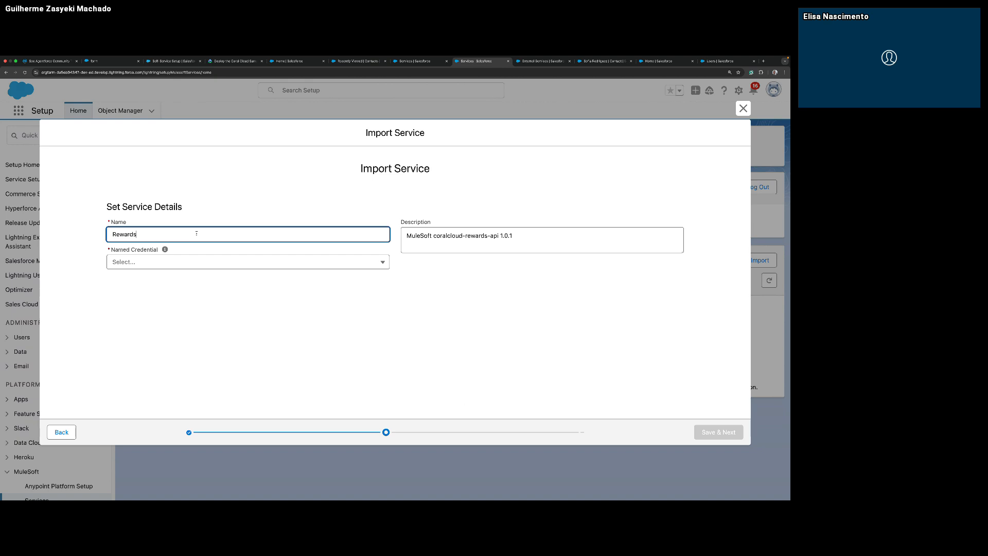
pyautogui.click(234, 266)
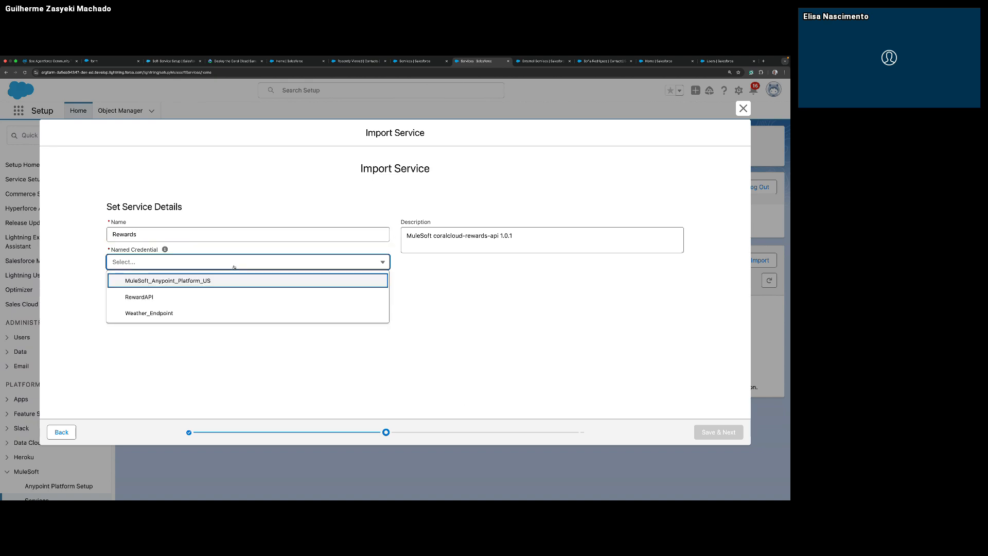
pyautogui.click(199, 296)
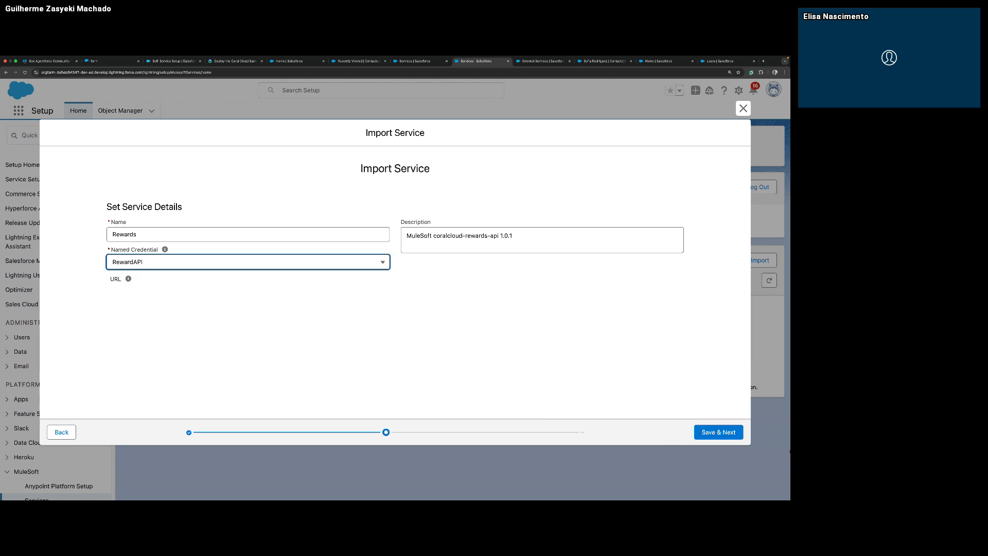
pyautogui.click(722, 431)
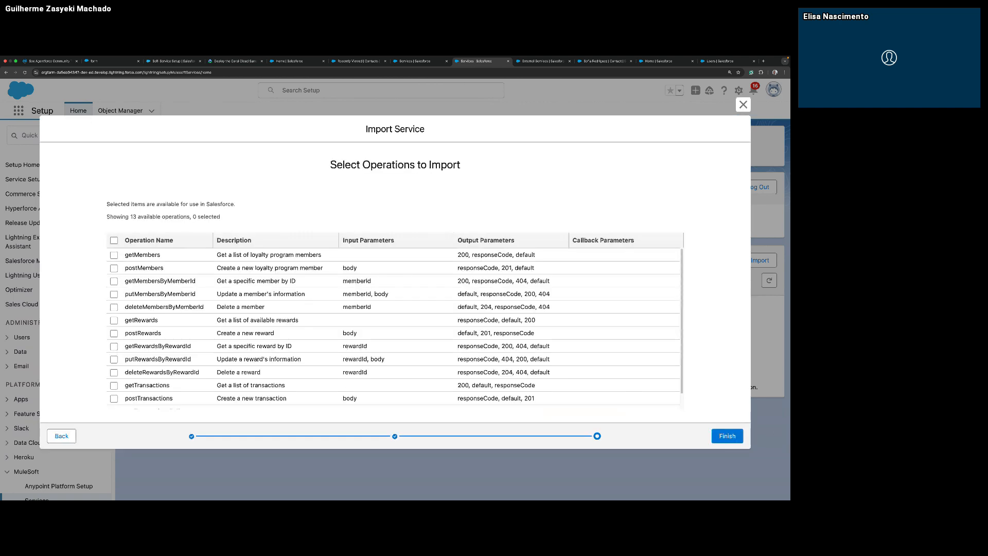
# Select all available operations of the rewards API and finish the service import.
pyautogui.click(110, 243)
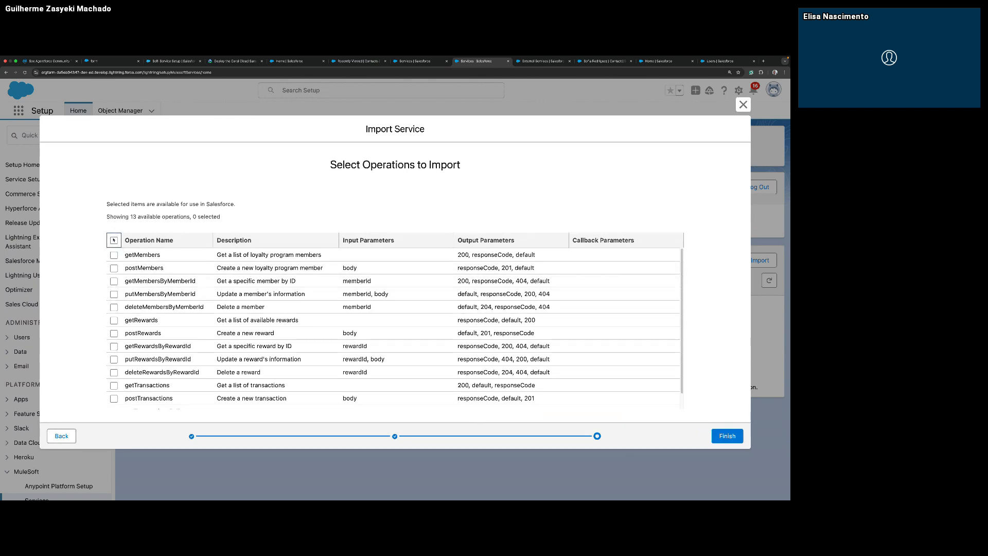
pyautogui.click(113, 240)
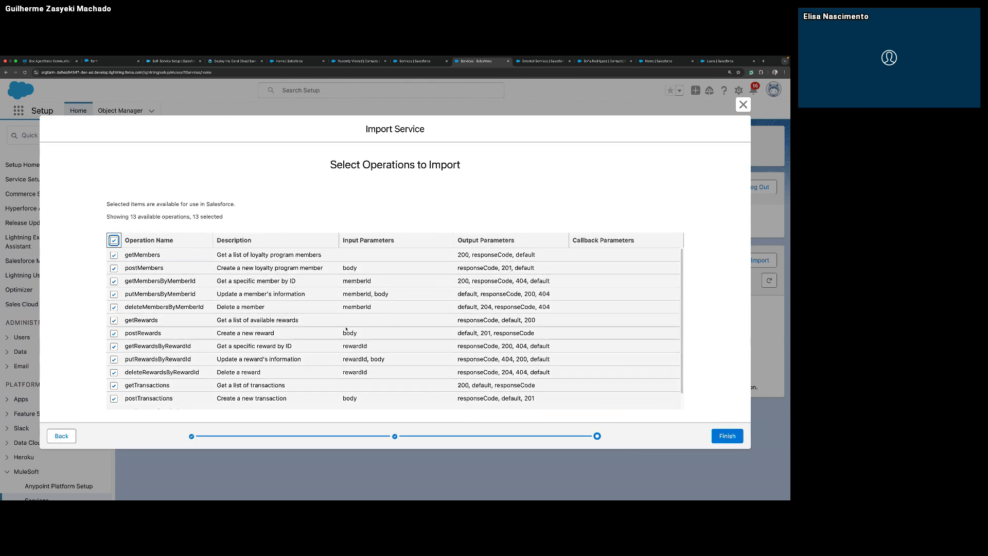
pyautogui.scroll(-1, 360, 335)
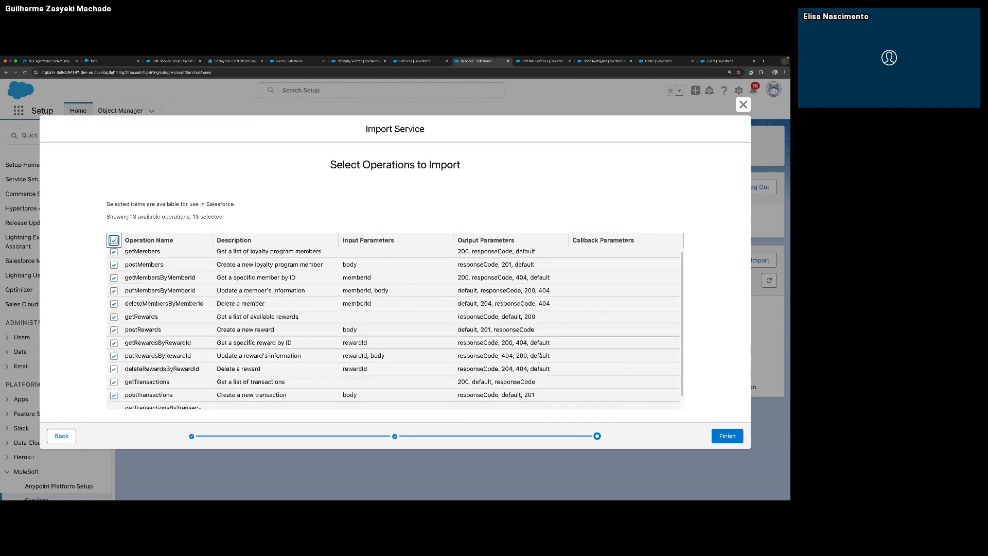
pyautogui.click(735, 436)
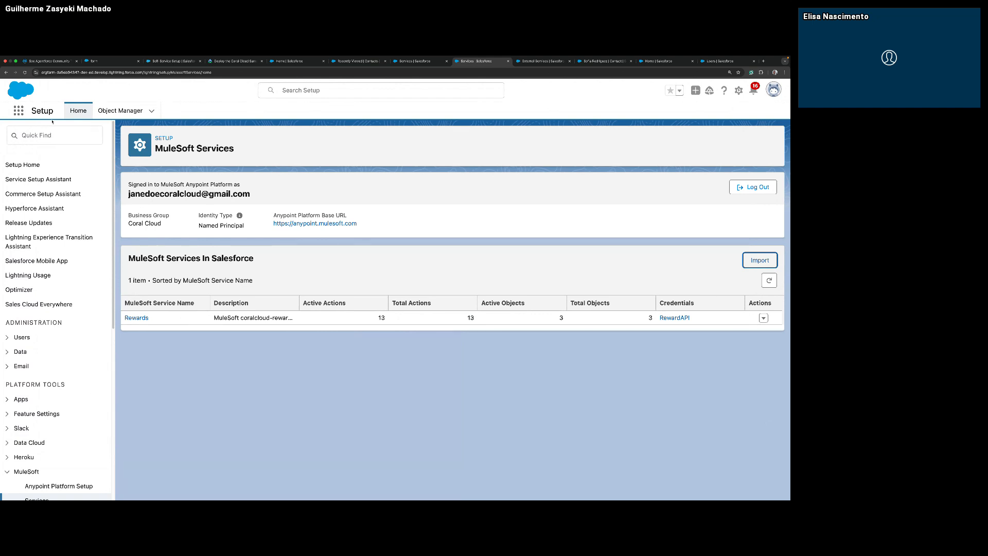
# Filter the Setup items by "flows" and open Flows under Process Automation.
pyautogui.click(72, 138)
pyautogui.write('flo')
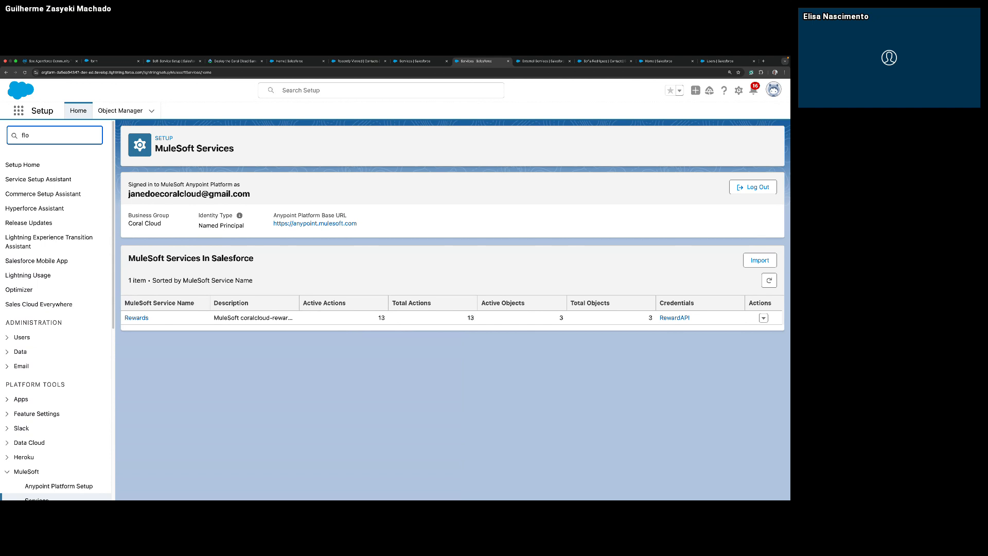
pyautogui.write('ws')
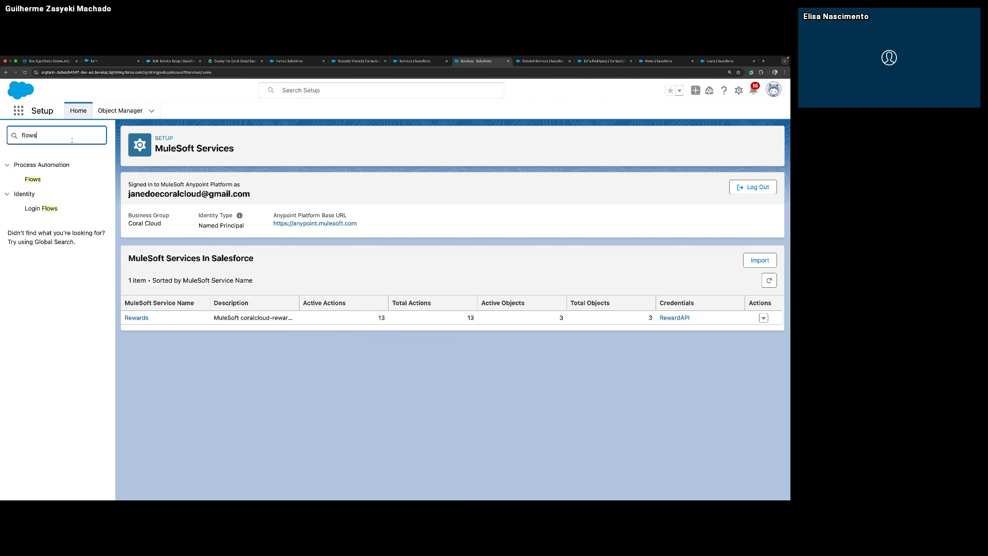
pyautogui.click(42, 184)
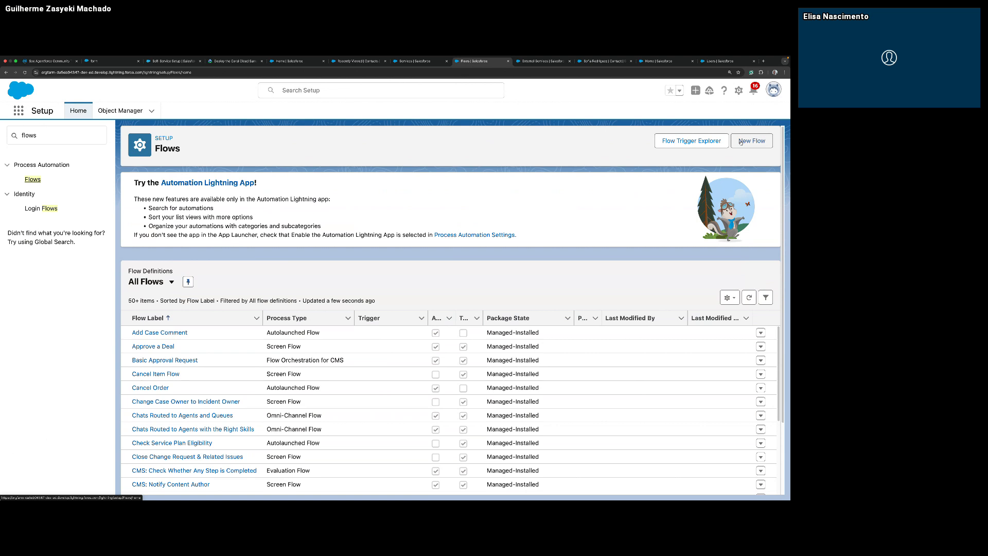
# Create a new flow from scratch of the type Autolaunched Flow (No Trigger).
pyautogui.click(741, 141)
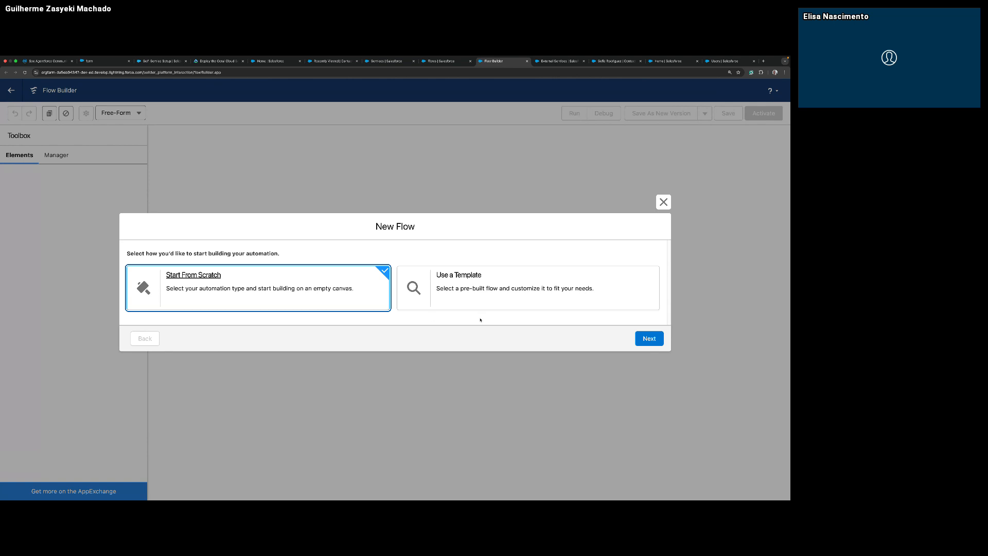
pyautogui.click(642, 341)
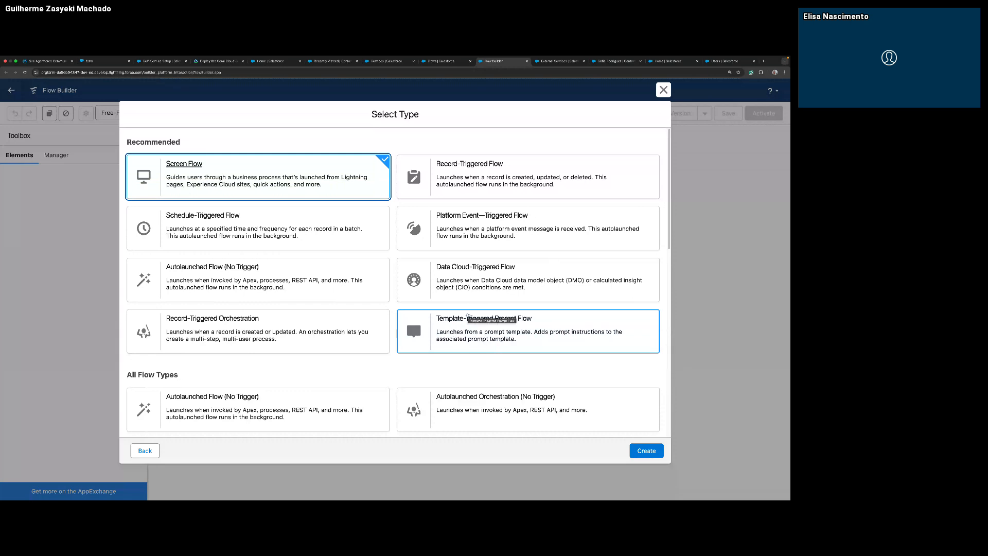
pyautogui.click(281, 409)
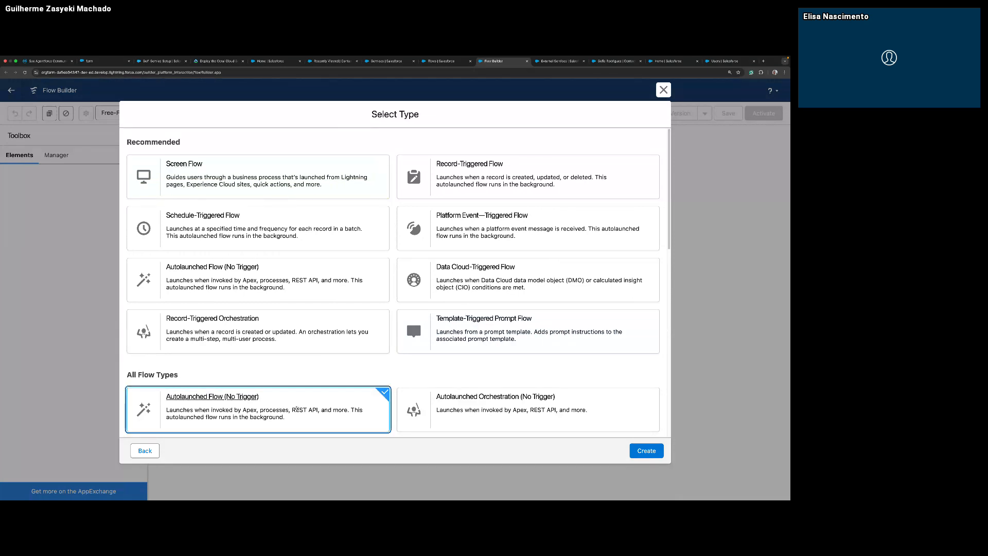
pyautogui.click(647, 451)
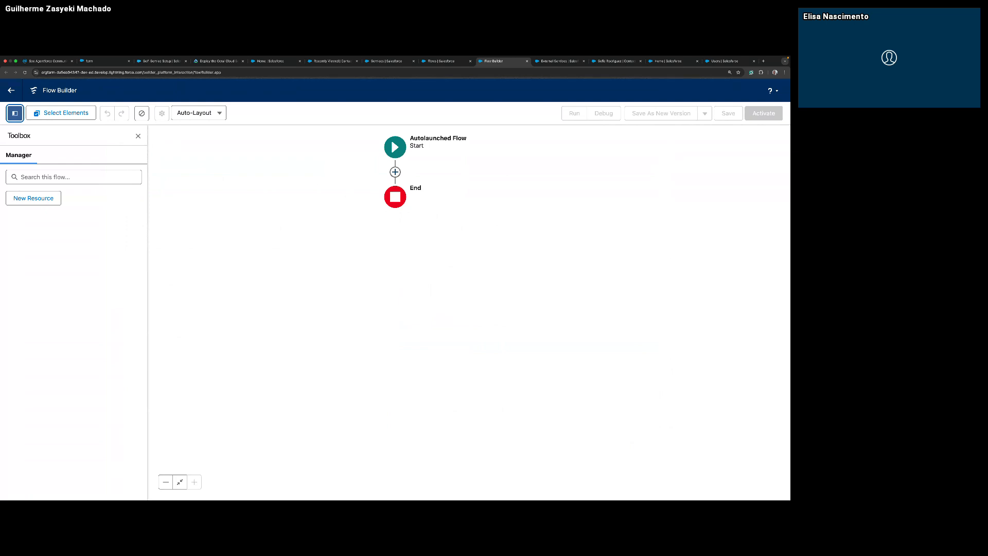
# Add a new Variable resource to the flow with the API name rewardId.
pyautogui.click(54, 200)
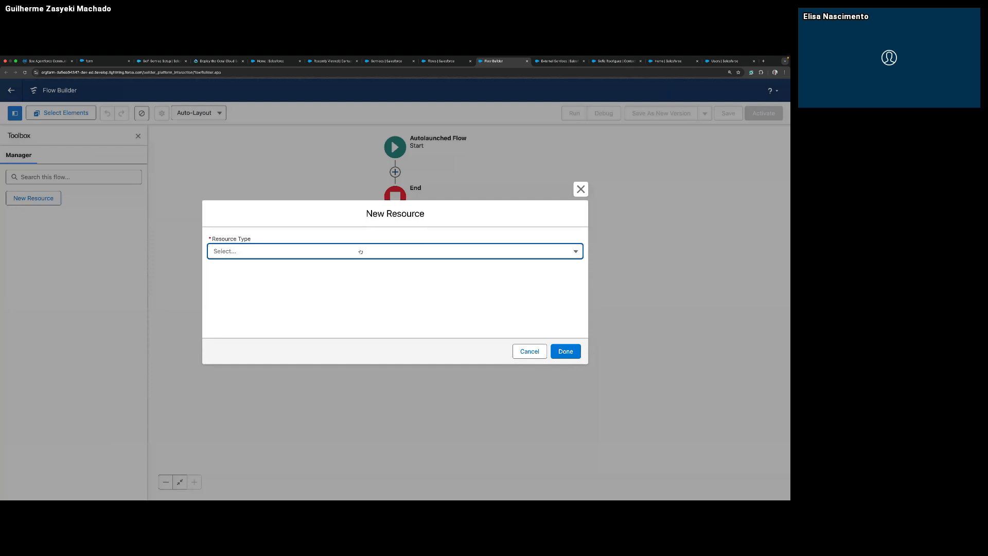
pyautogui.click(438, 255)
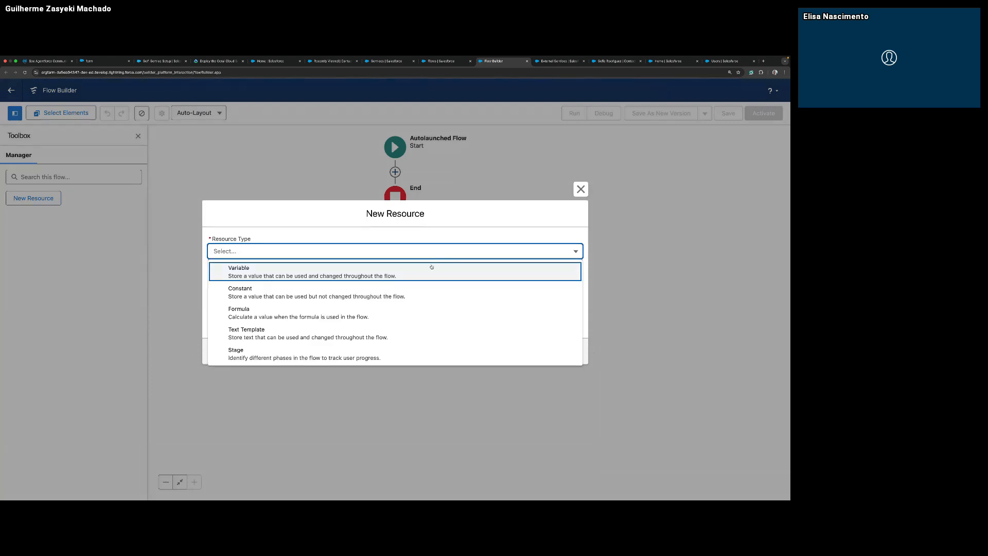
pyautogui.click(429, 275)
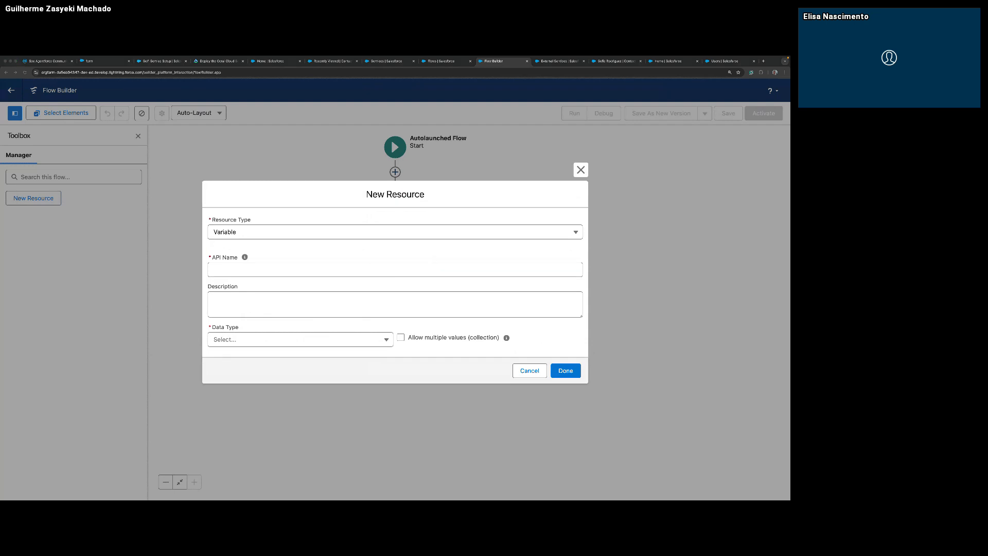
pyautogui.click(302, 275)
pyautogui.click(302, 270)
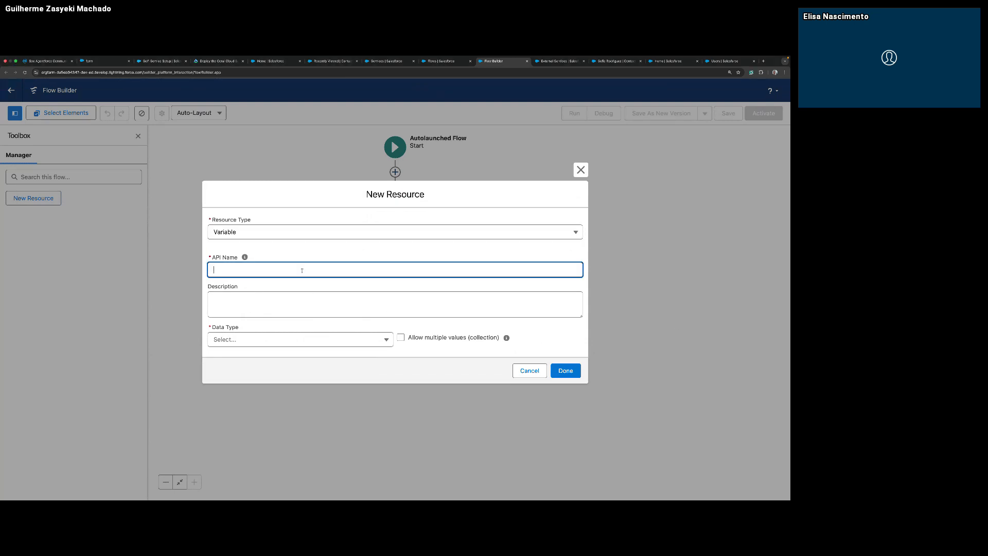
pyautogui.write('rewardId')
# Give the variable the copied description "The Reward Id that has rewards points associated." and the data type Number.
pyautogui.press('super+Tab')
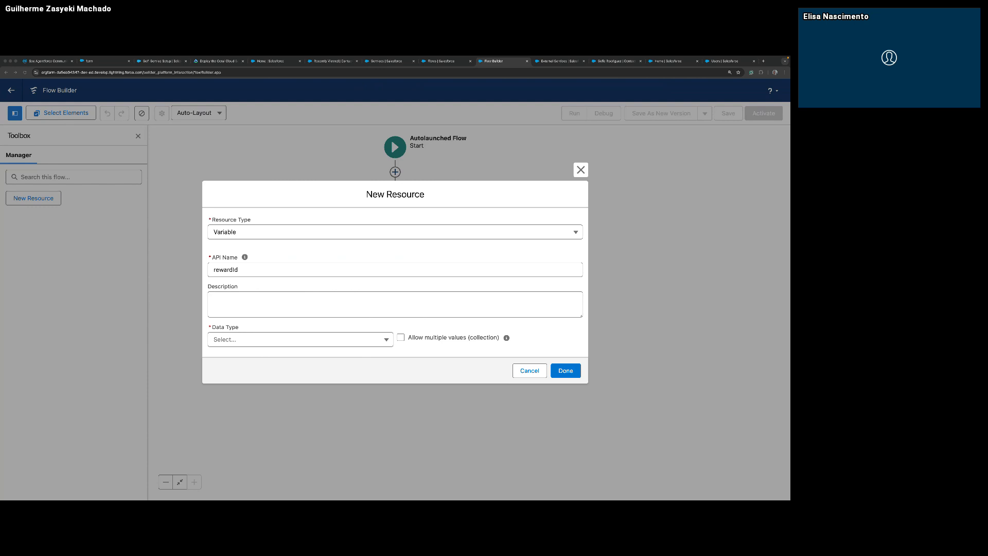
pyautogui.press('super+Tab')
pyautogui.click(267, 303)
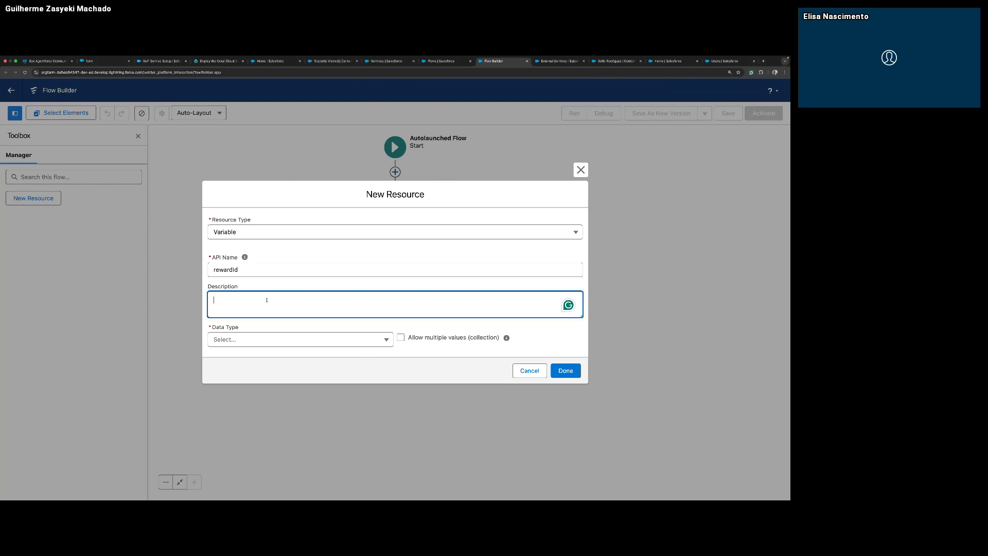
pyautogui.write('The Reward Id that has rewards points associated.')
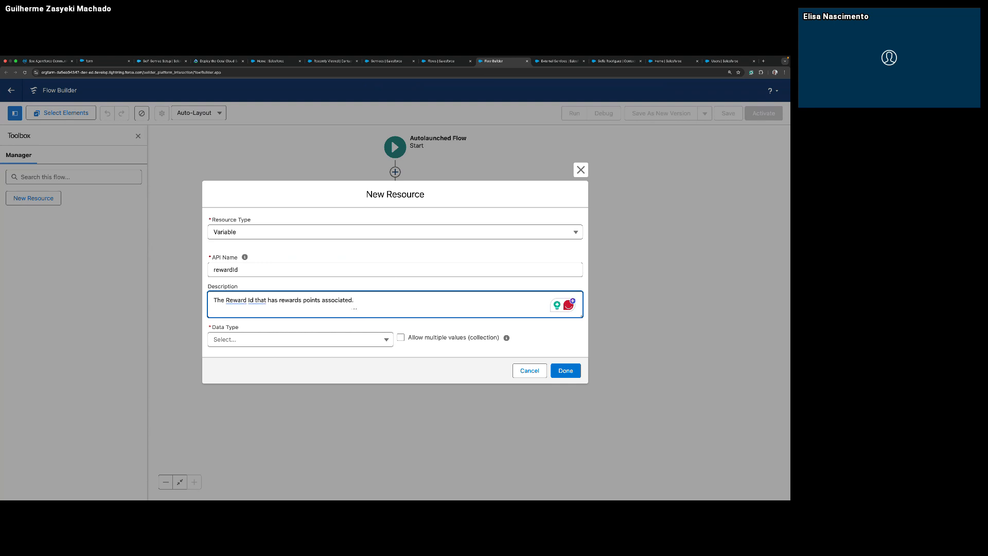
pyautogui.click(326, 335)
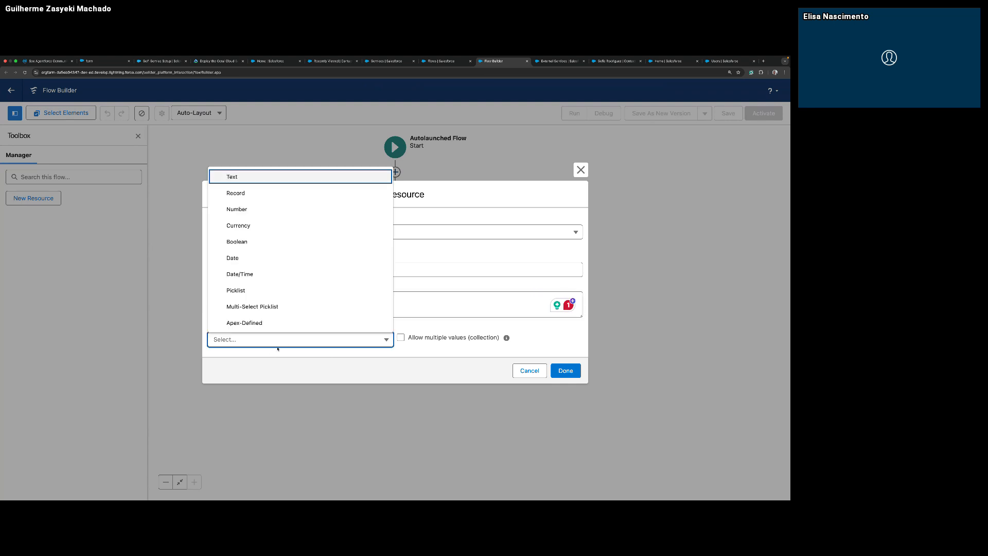
pyautogui.click(255, 209)
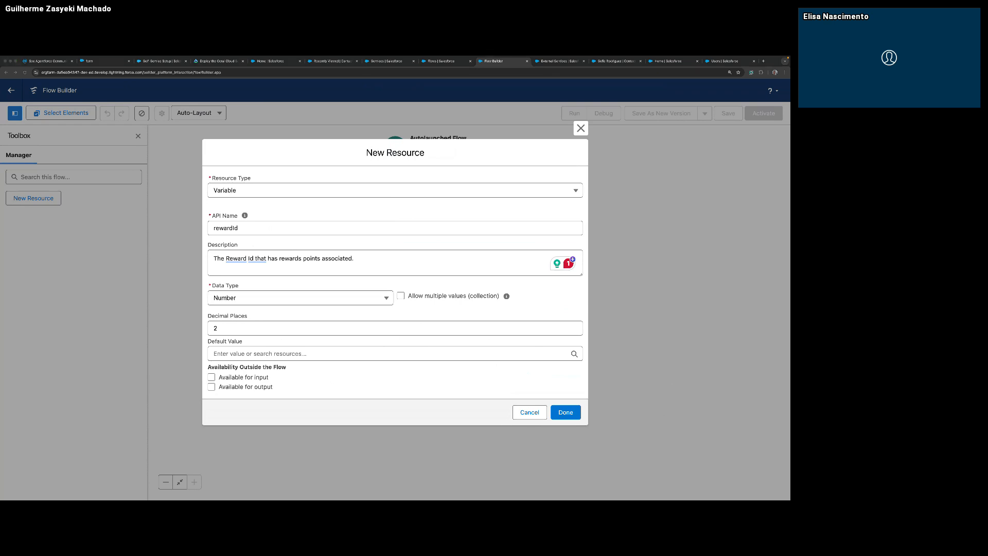
# Make the rewardId variable available for input and finish creating it.
pyautogui.click(263, 377)
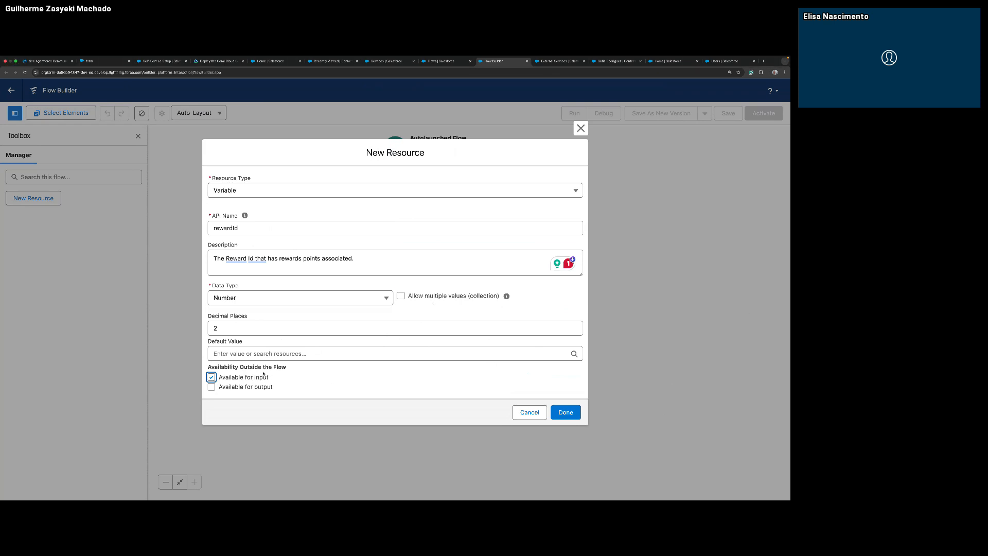
pyautogui.click(560, 414)
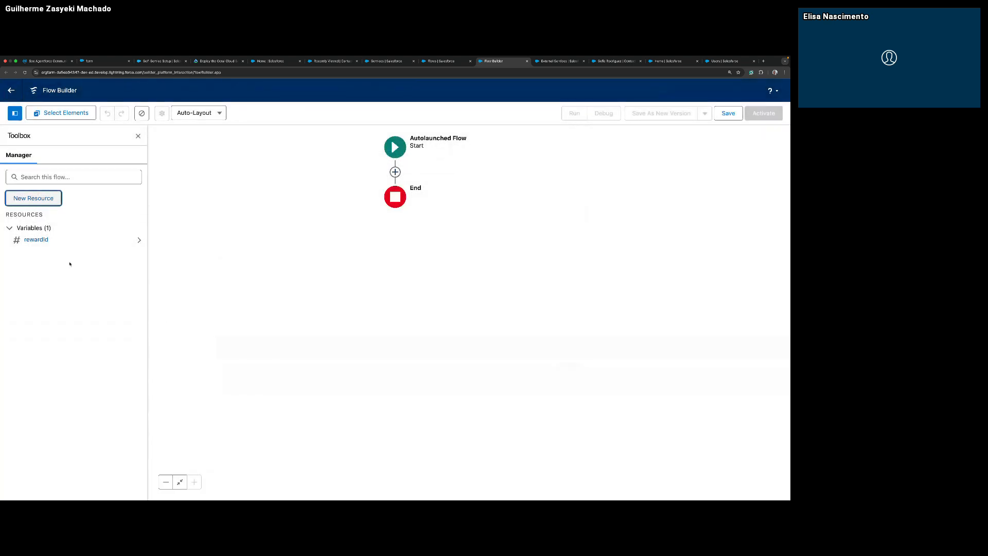
# Add another Variable resource to the flow with the copied API name rewardPoints.
pyautogui.click(26, 203)
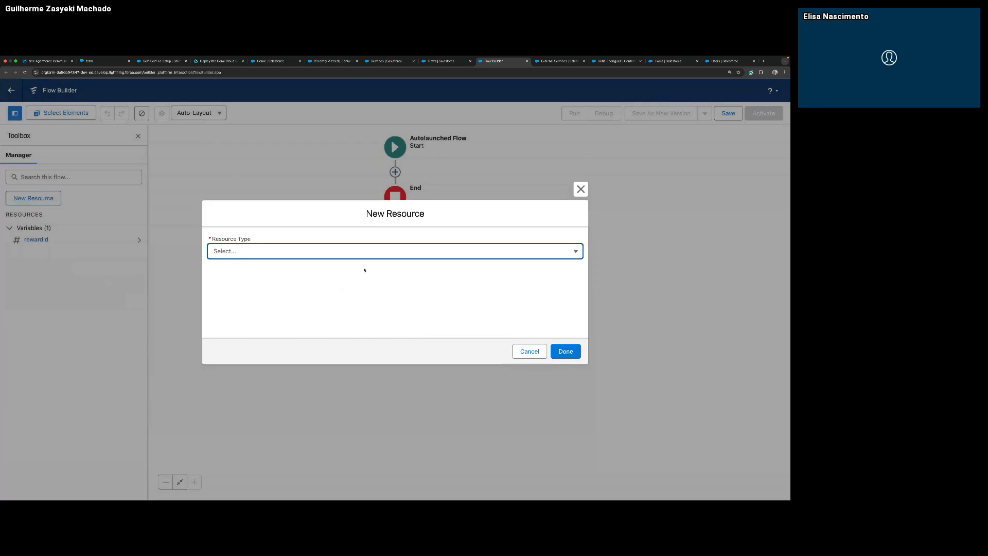
pyautogui.click(388, 248)
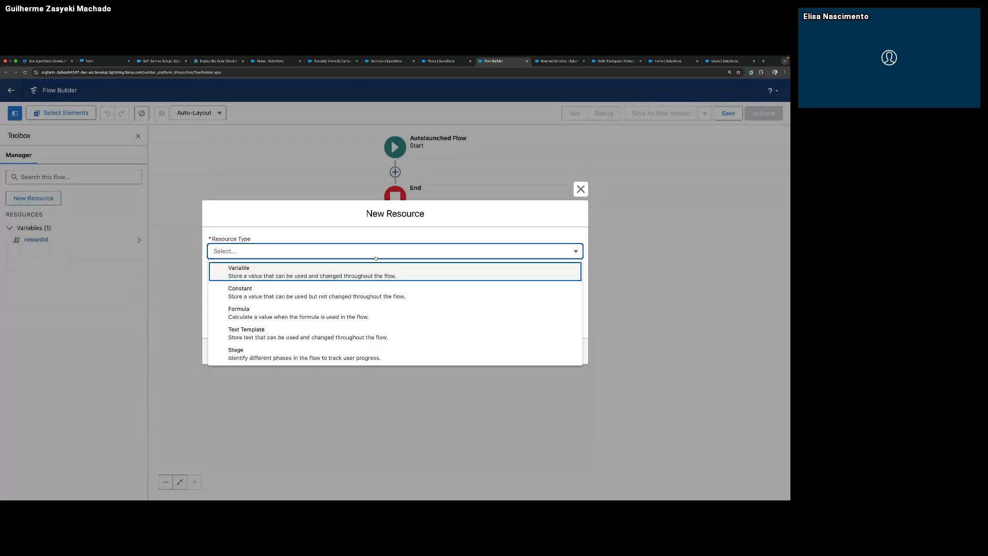
pyautogui.click(350, 270)
pyautogui.click(344, 270)
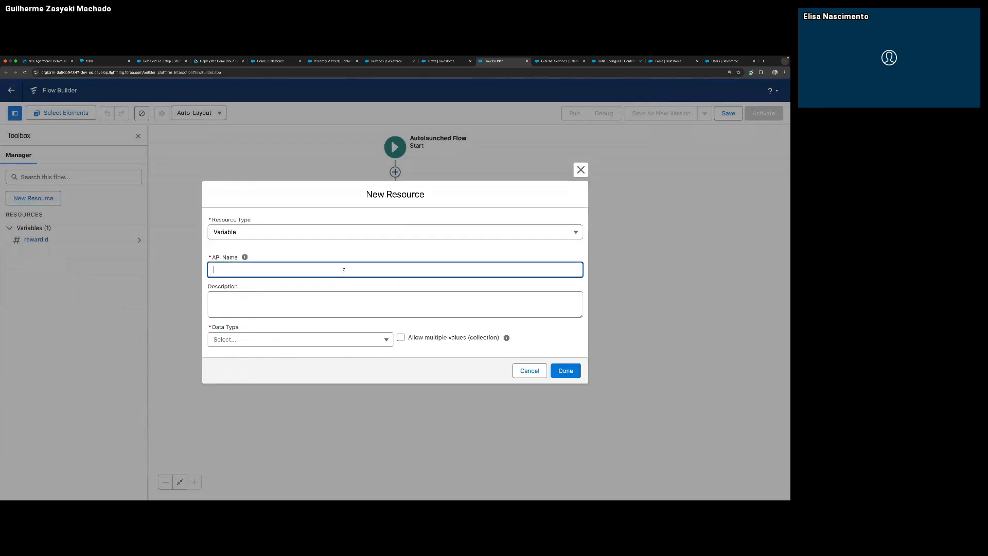
pyautogui.press('super+Tab')
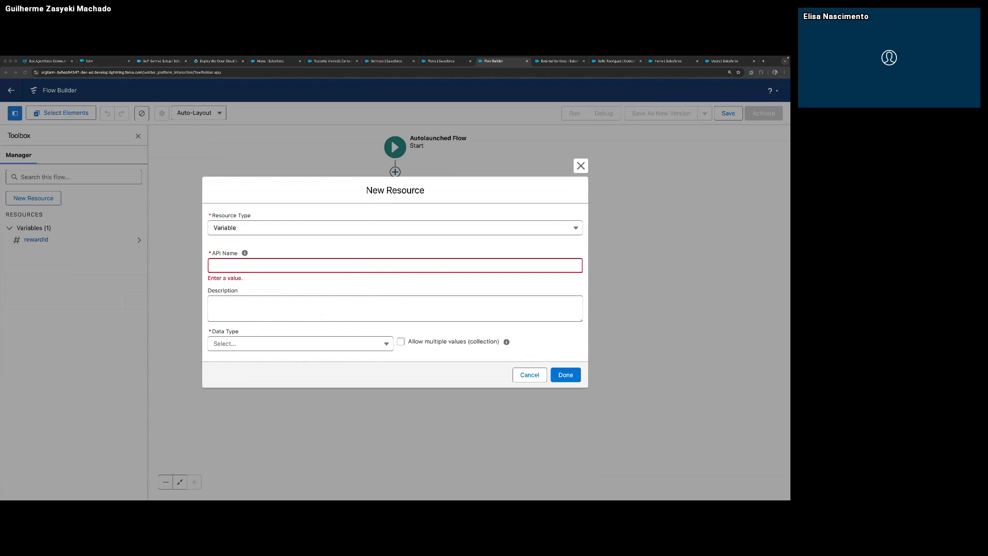
pyautogui.click(358, 271)
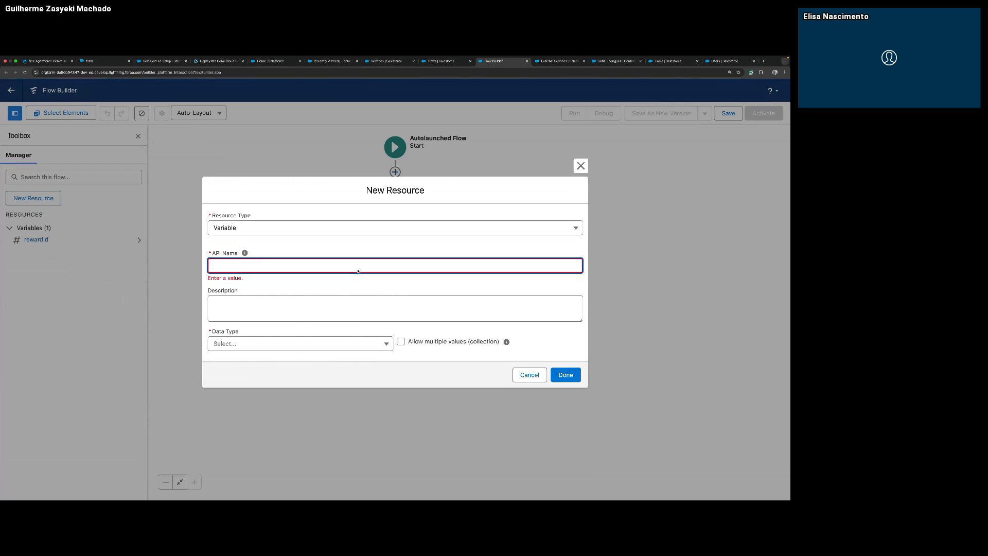
pyautogui.write('rewardPoints')
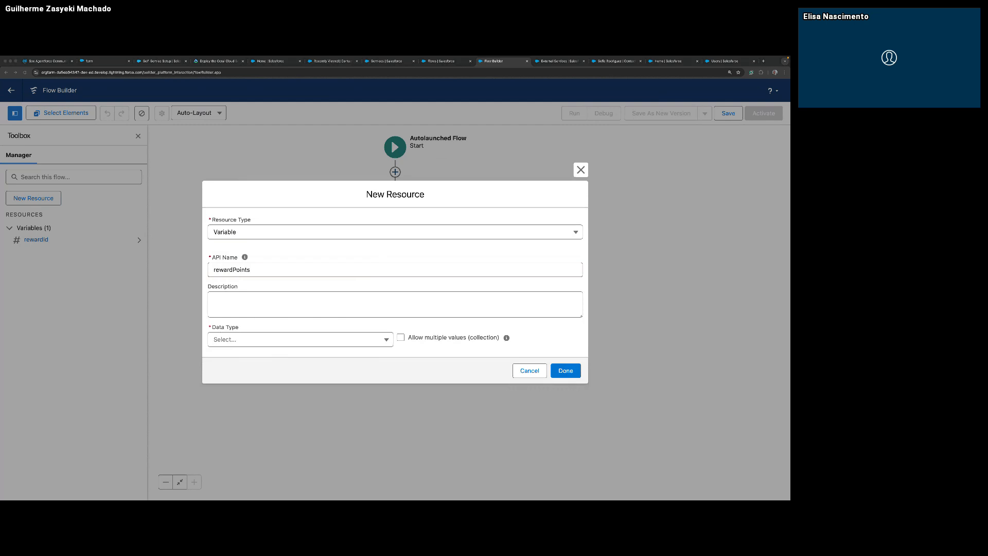
# Give rewardPoints the copied description "The Reward points of the Coral Cloud customer." and data type Text, and make it available for output.
pyautogui.click(402, 316)
pyautogui.click(402, 316)
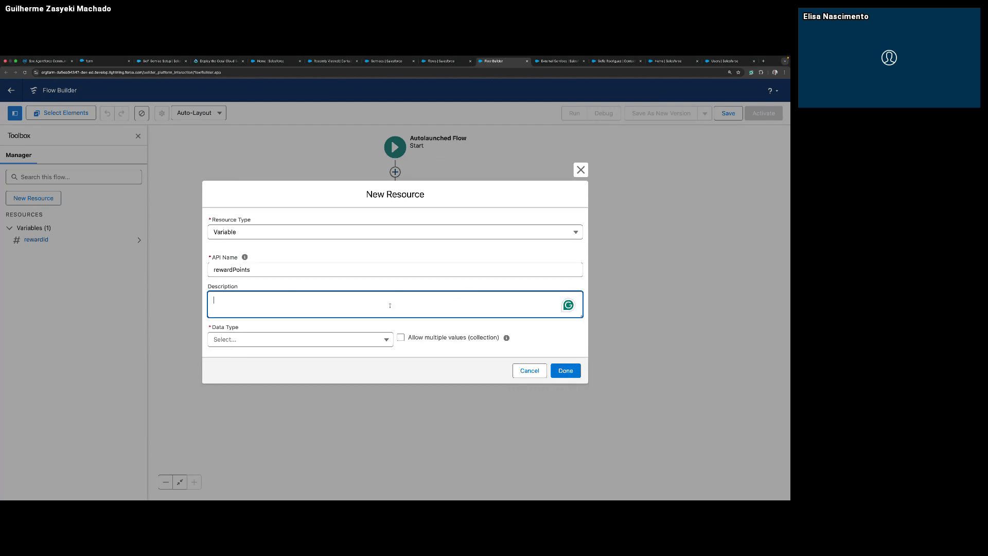
pyautogui.write('The Reward points of the Coral Cloud customer.')
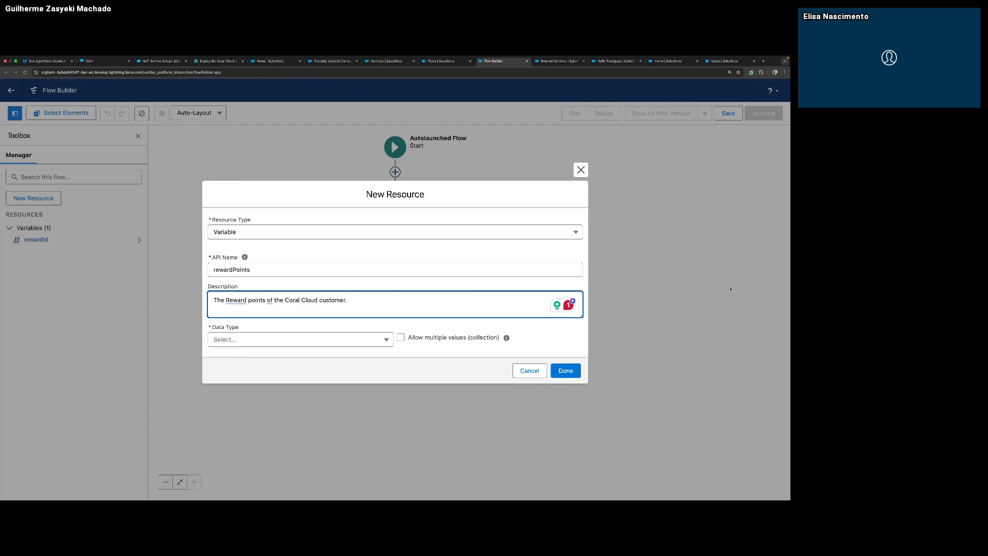
pyautogui.click(378, 341)
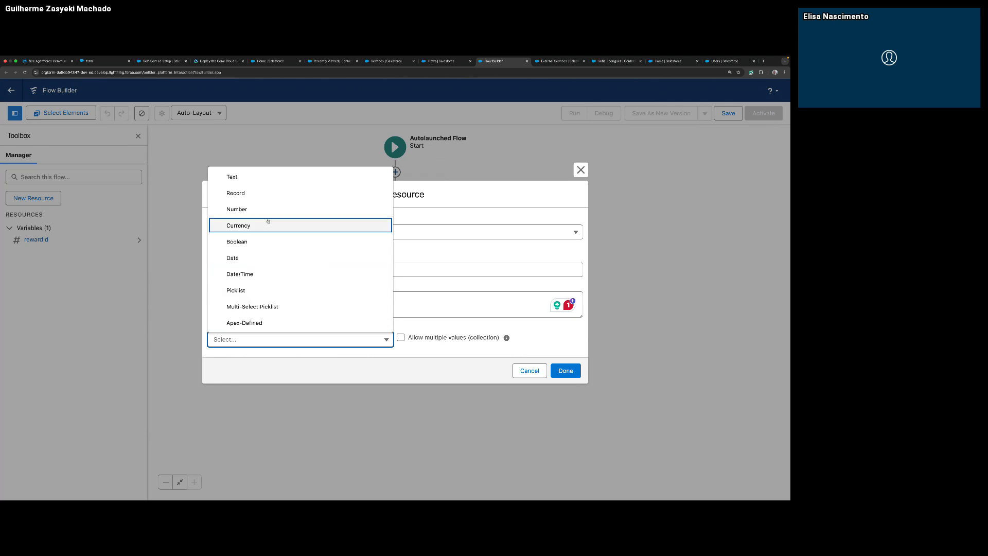
pyautogui.click(273, 181)
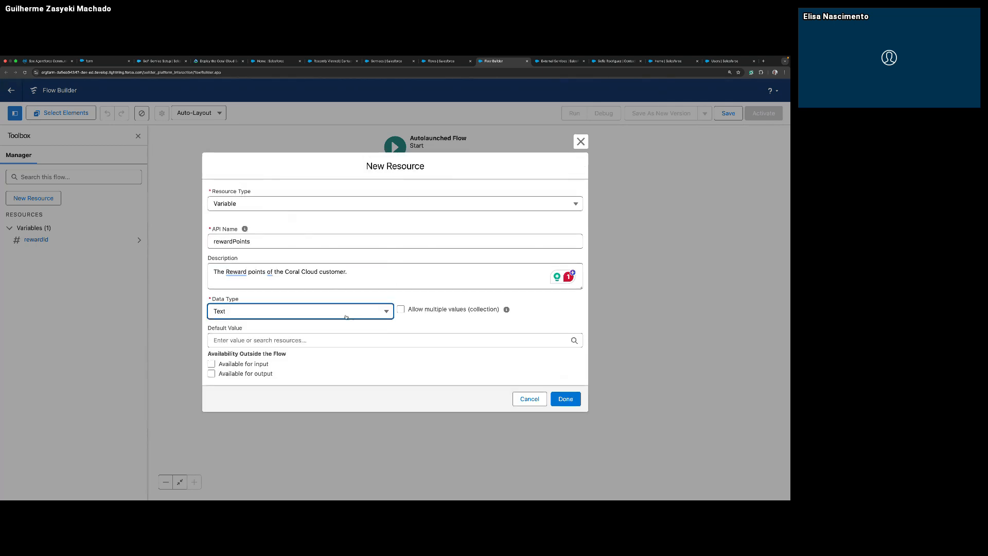
pyautogui.click(245, 374)
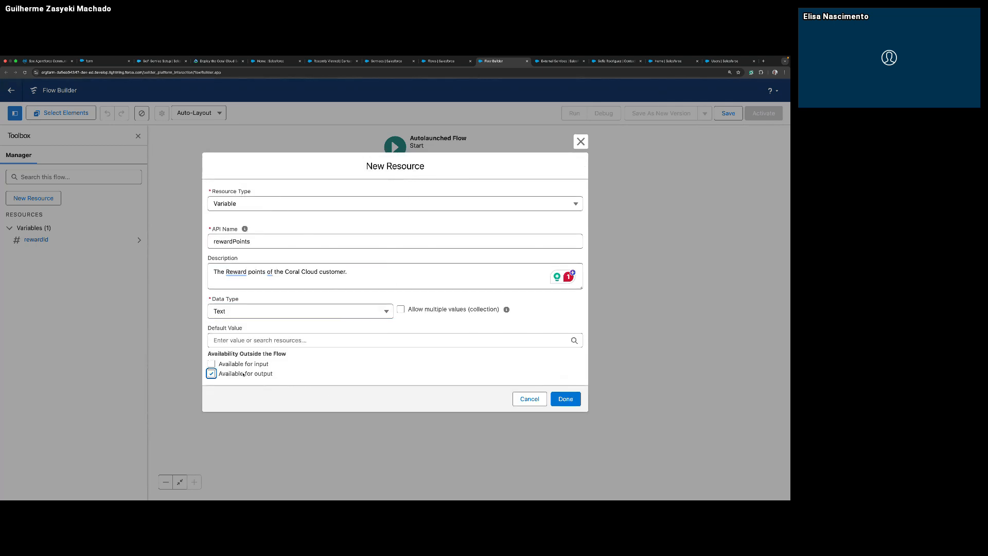
pyautogui.click(564, 399)
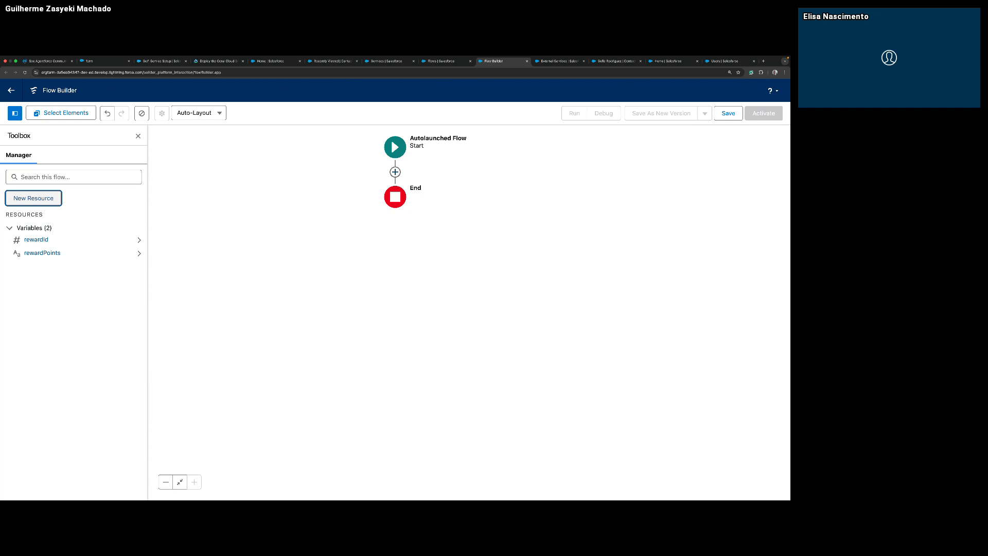
# Add an Action element between Start and End that uses the Get Rewards By Reward Id external service action.
pyautogui.click(395, 172)
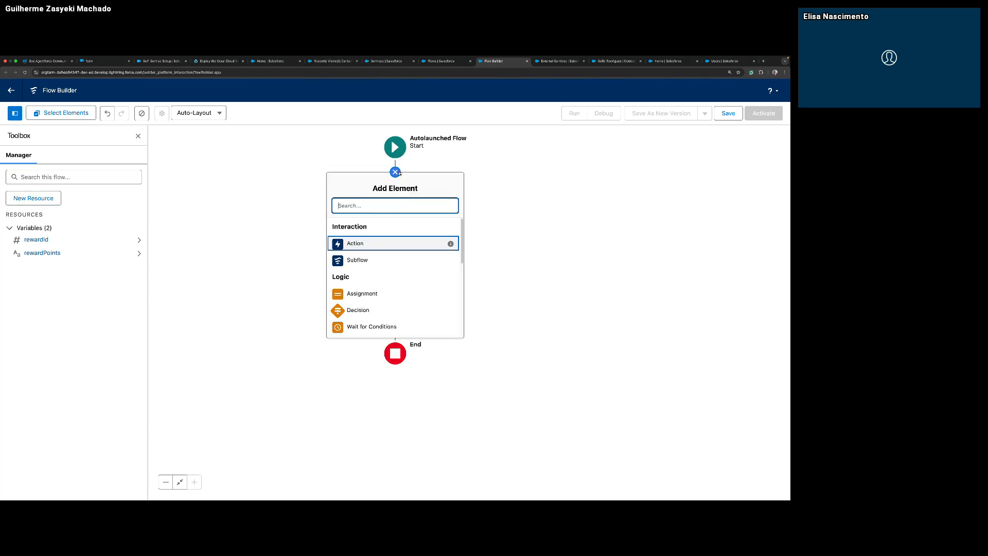
pyautogui.click(364, 242)
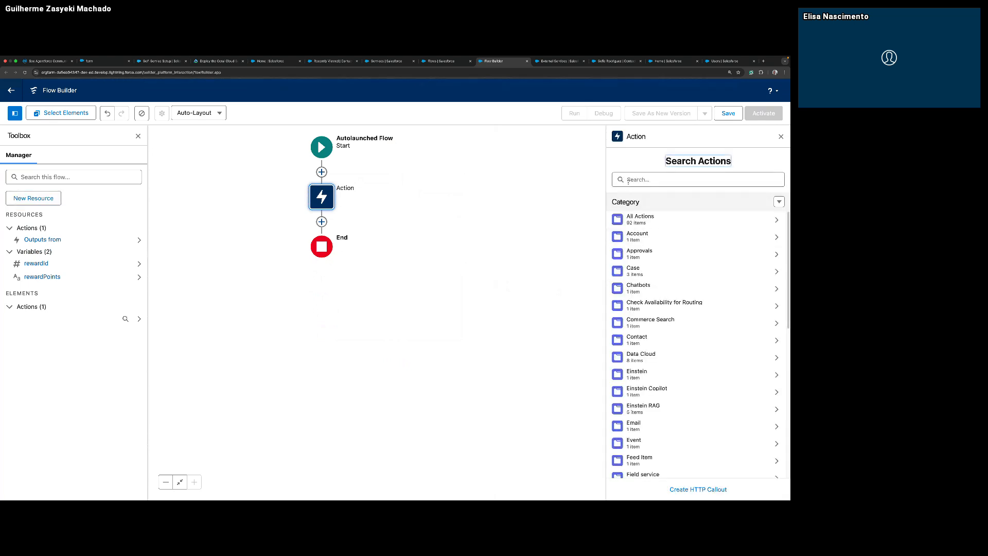
pyautogui.click(677, 178)
pyautogui.write('get re')
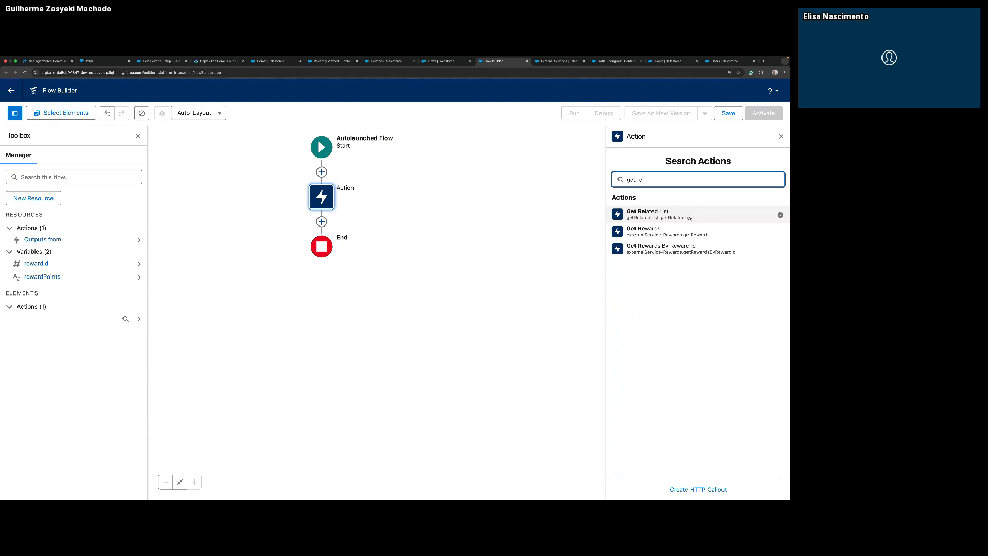
pyautogui.click(684, 249)
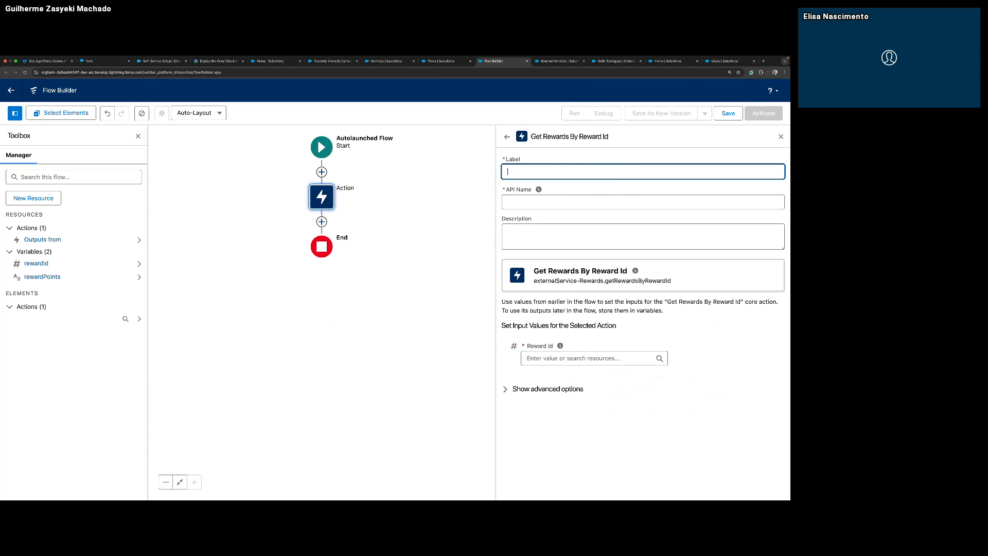
# Label the action "Get Reward Points by Reward Id" and paste the description "The Reward Id that has rewards points associated".
pyautogui.press('super+Tab')
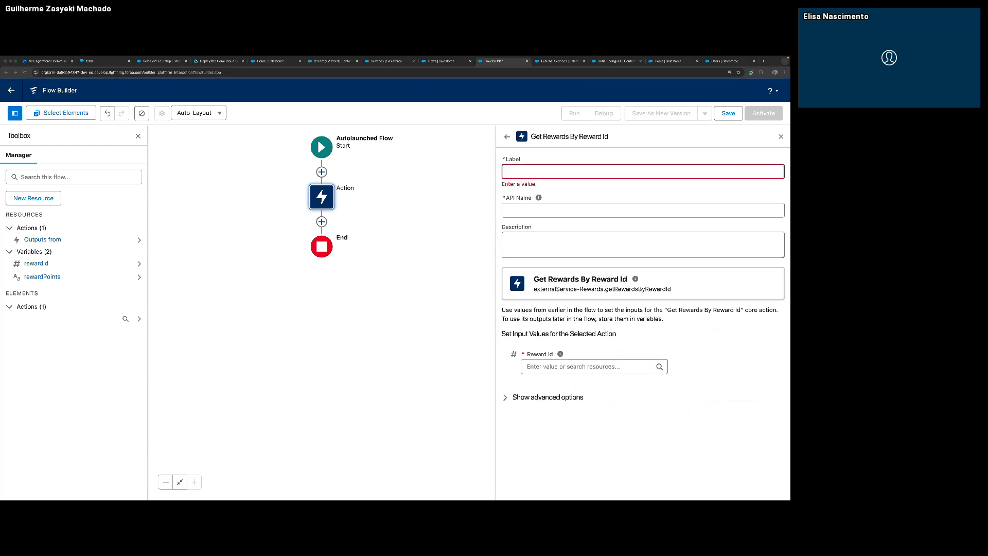
pyautogui.click(583, 166)
pyautogui.write('Get Reward Points by Reward Id')
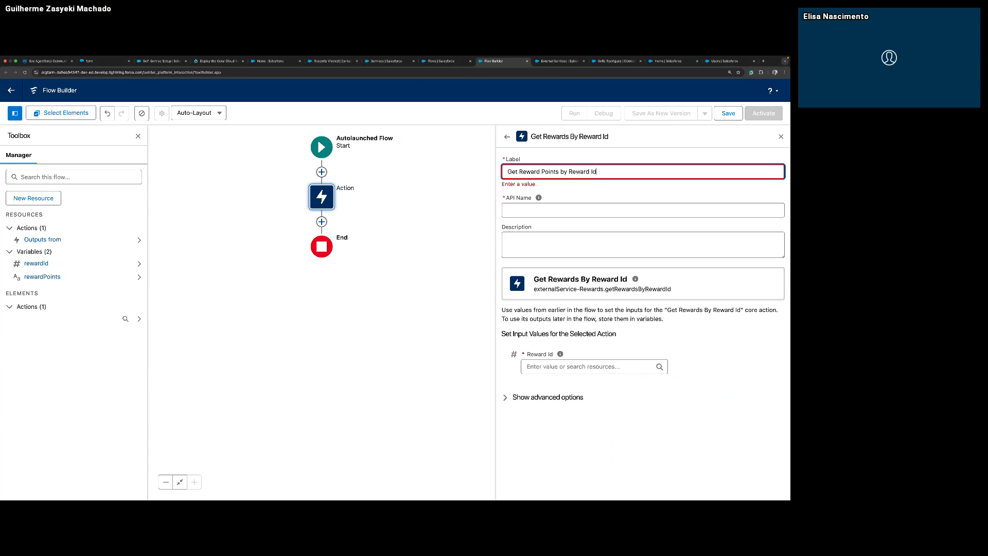
pyautogui.press('super+Tab')
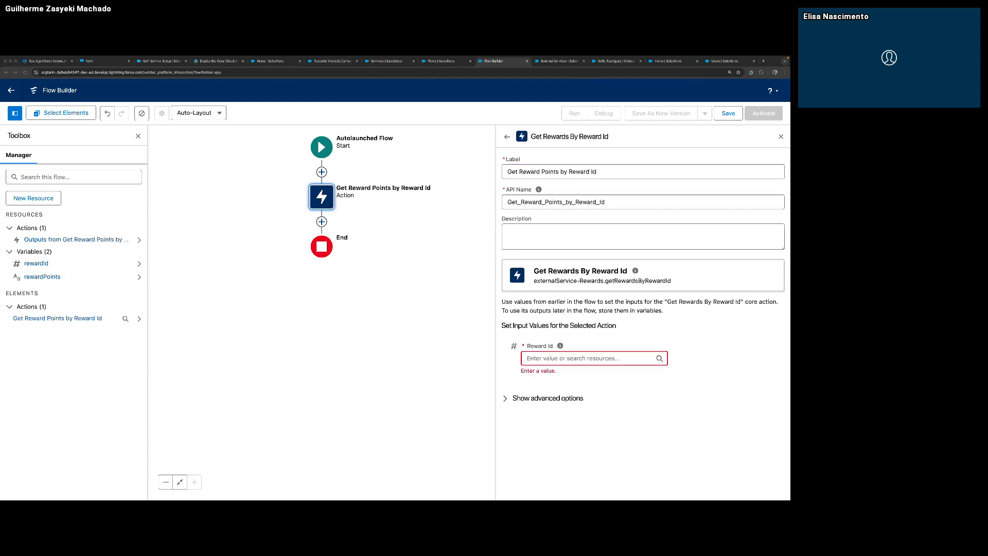
pyautogui.press('super+Tab')
pyautogui.click(641, 234)
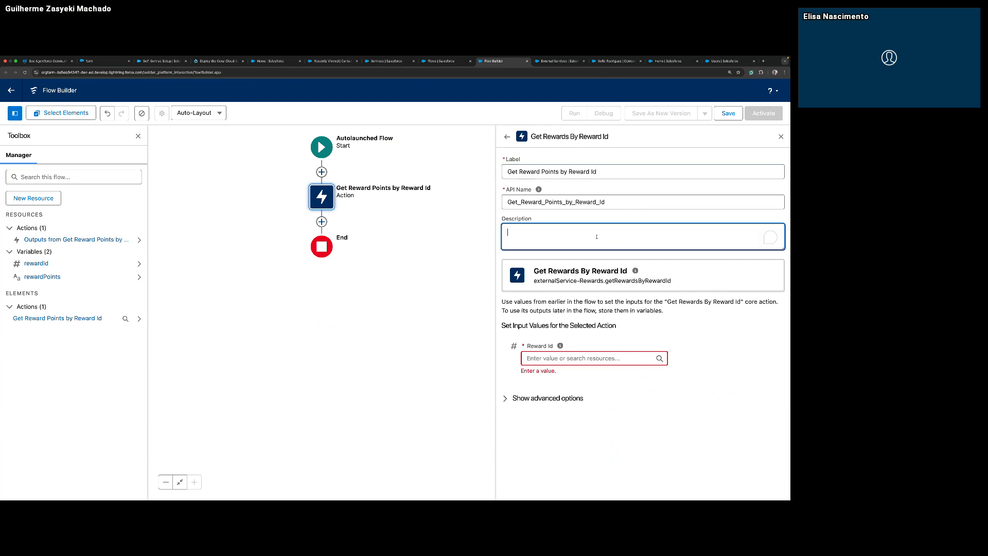
pyautogui.write('The Reward Id that has rewards points associated')
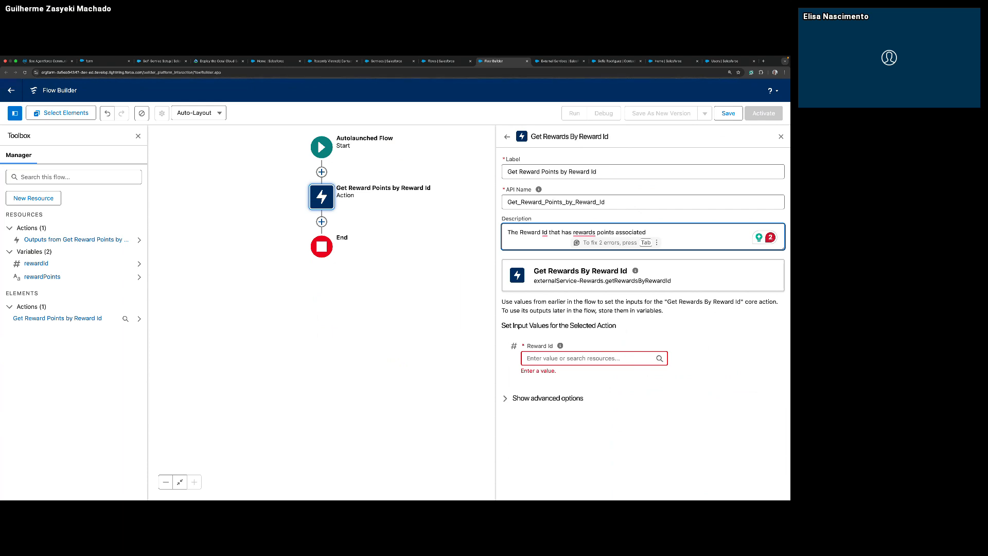
# Set the action's Reward Id input value to the rewardId variable.
pyautogui.click(589, 358)
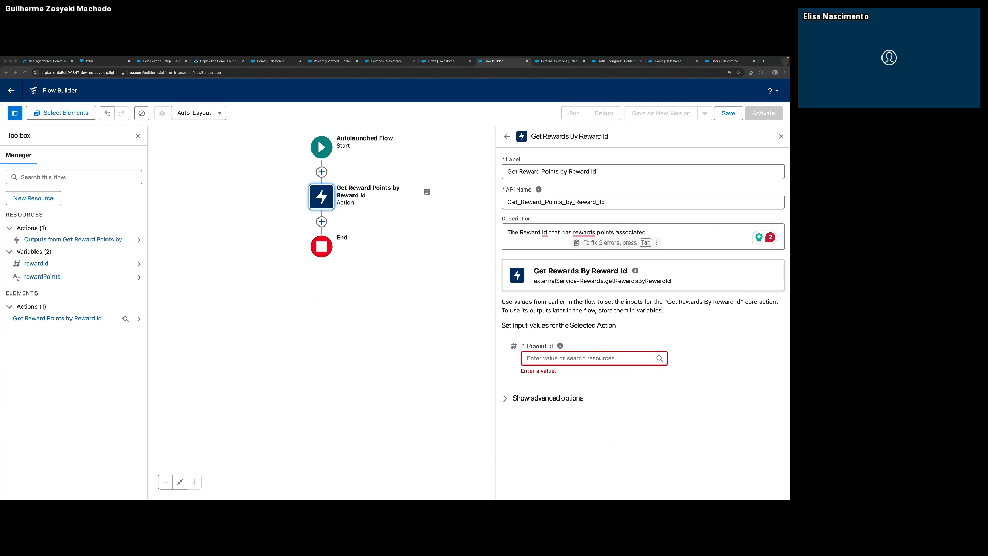
pyautogui.click(596, 358)
pyautogui.write('{!rewardId}')
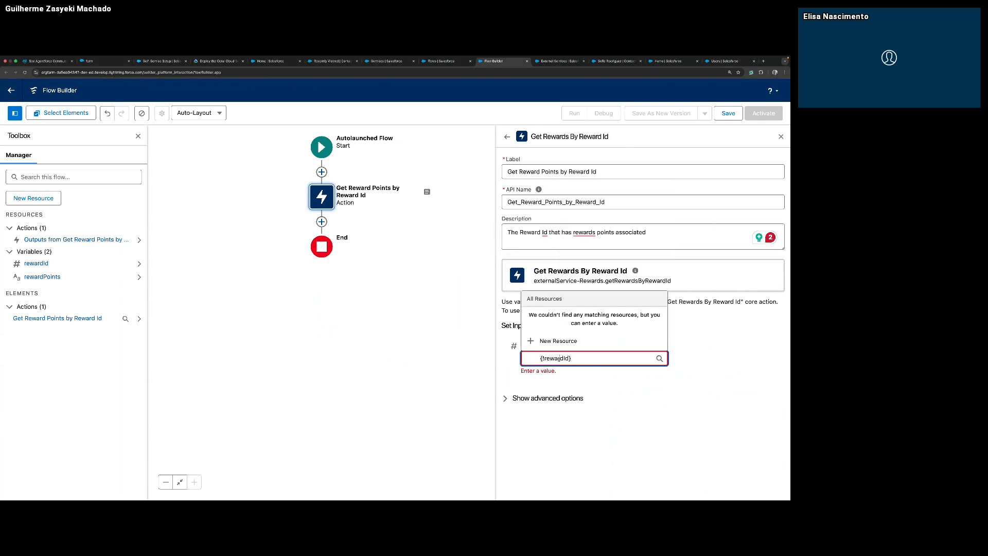
pyautogui.moveTo(587, 360); pyautogui.dragTo(540, 359)
pyautogui.click(543, 358)
pyautogui.press('BackSpace')
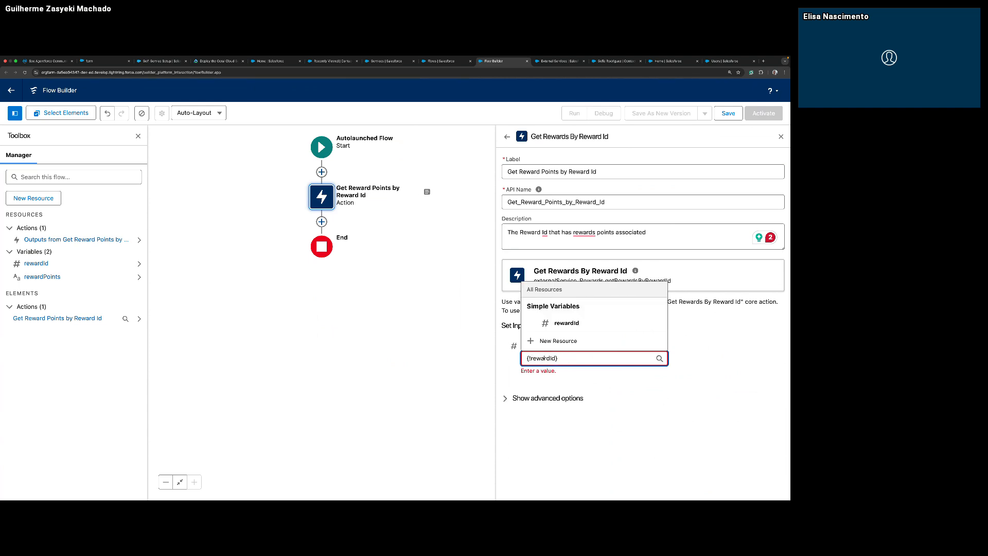
pyautogui.click(546, 324)
pyautogui.click(629, 385)
pyautogui.click(619, 389)
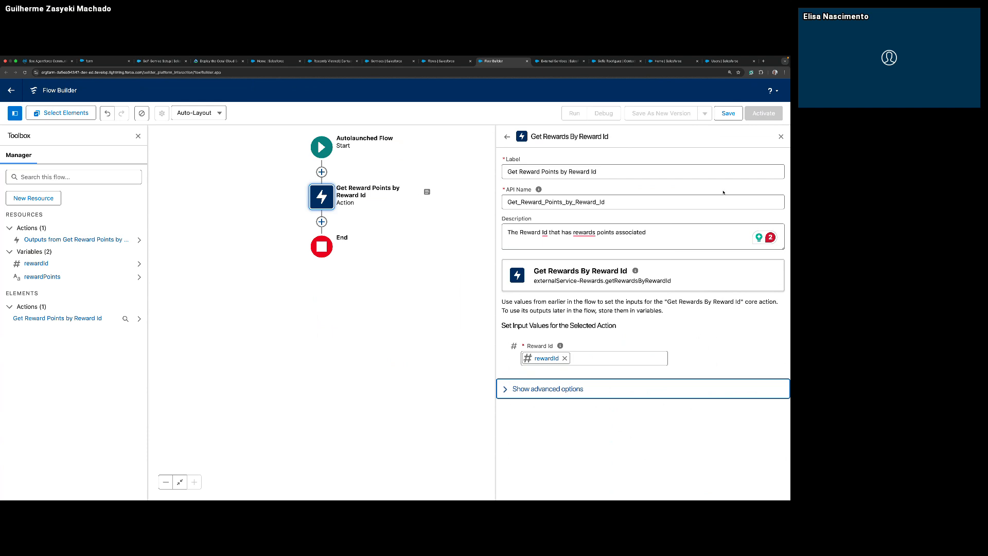
pyautogui.click(728, 113)
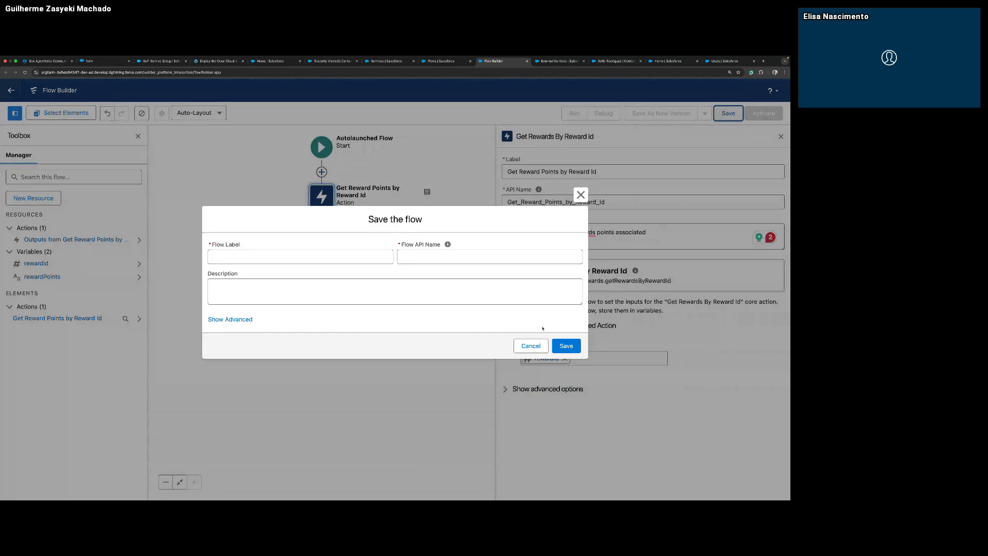
pyautogui.click(581, 195)
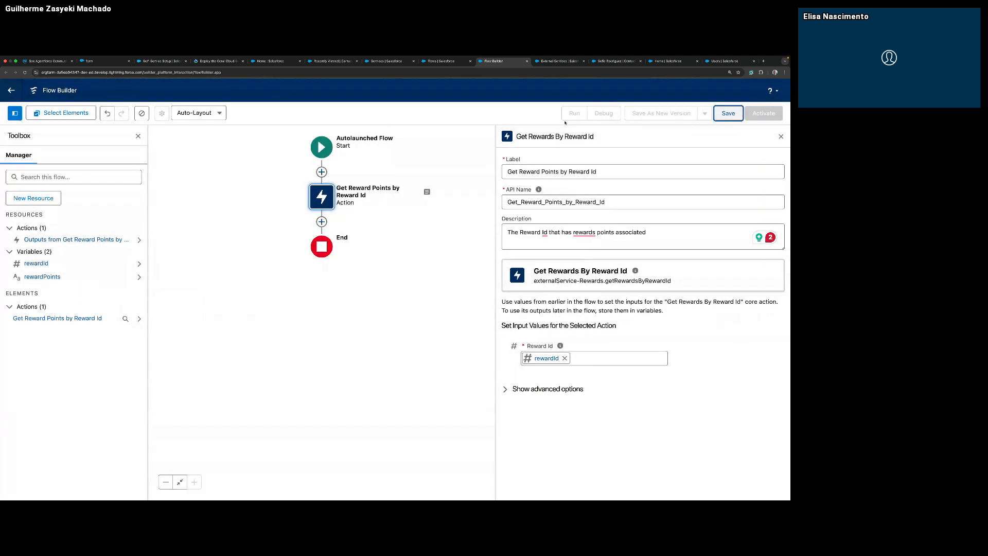
pyautogui.click(691, 330)
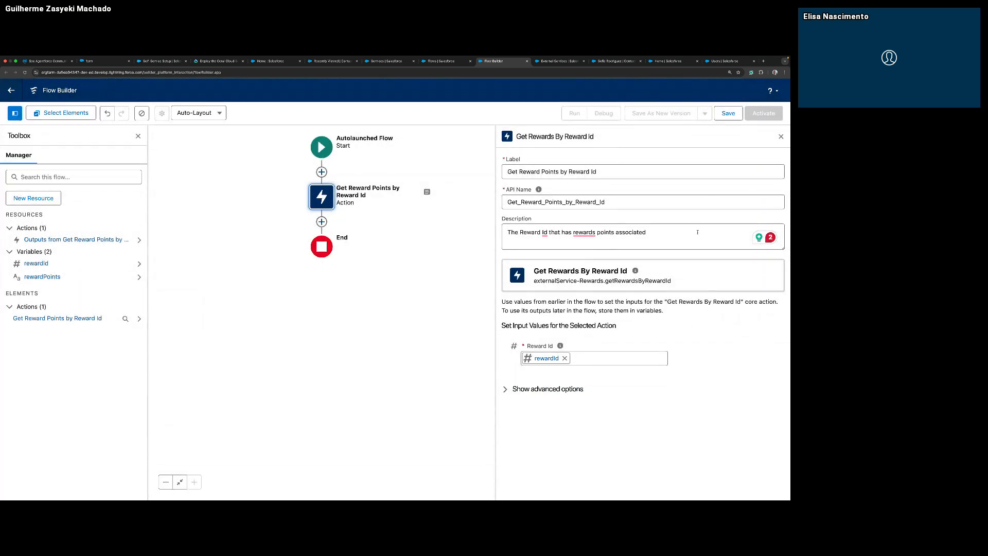
# Check the settings of the Get Reward Points by Reward Id action and close them.
pyautogui.click(781, 137)
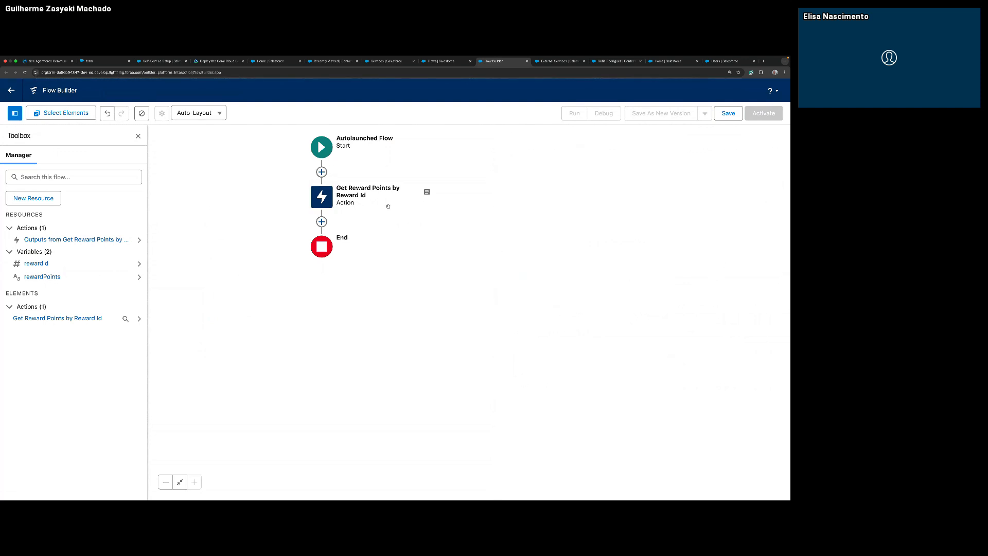
pyautogui.click(332, 201)
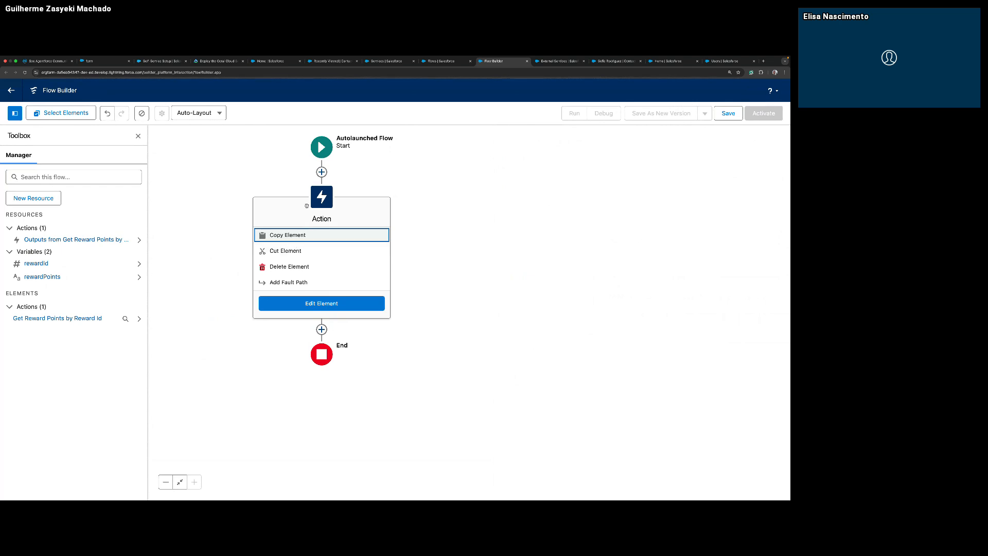
pyautogui.click(343, 305)
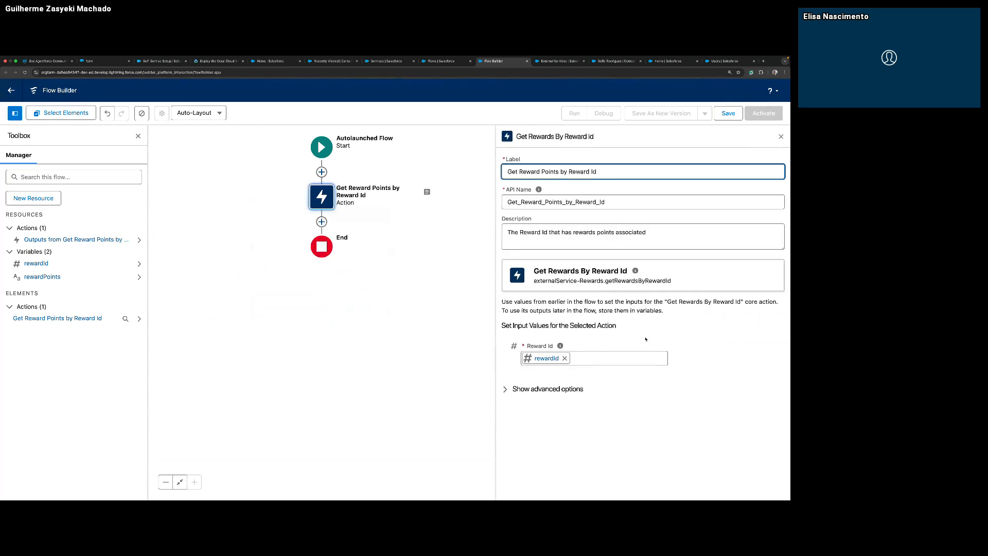
pyautogui.click(781, 136)
pyautogui.click(500, 220)
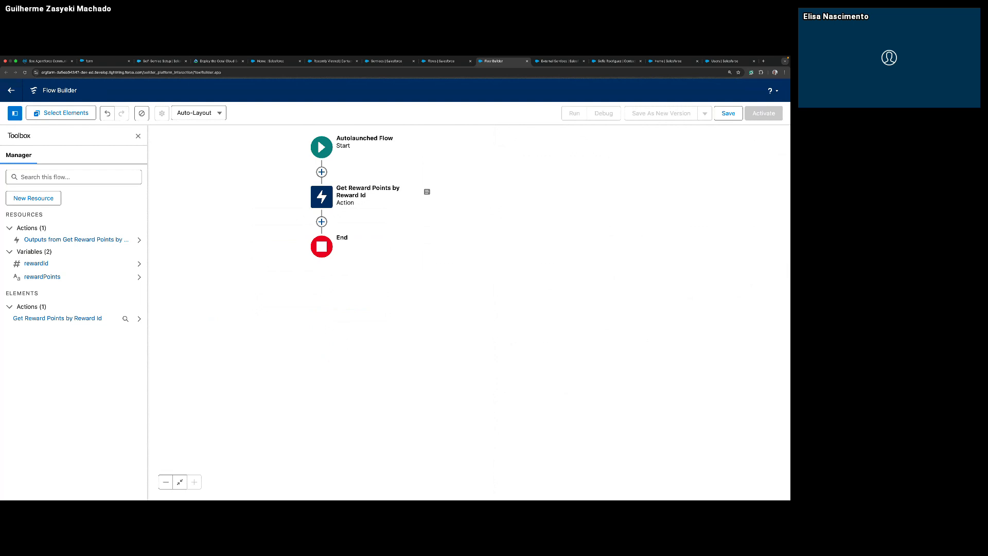
# Add an Assignment element after the Get Reward Points by Reward Id action and label it "Output of the API call".
pyautogui.click(322, 222)
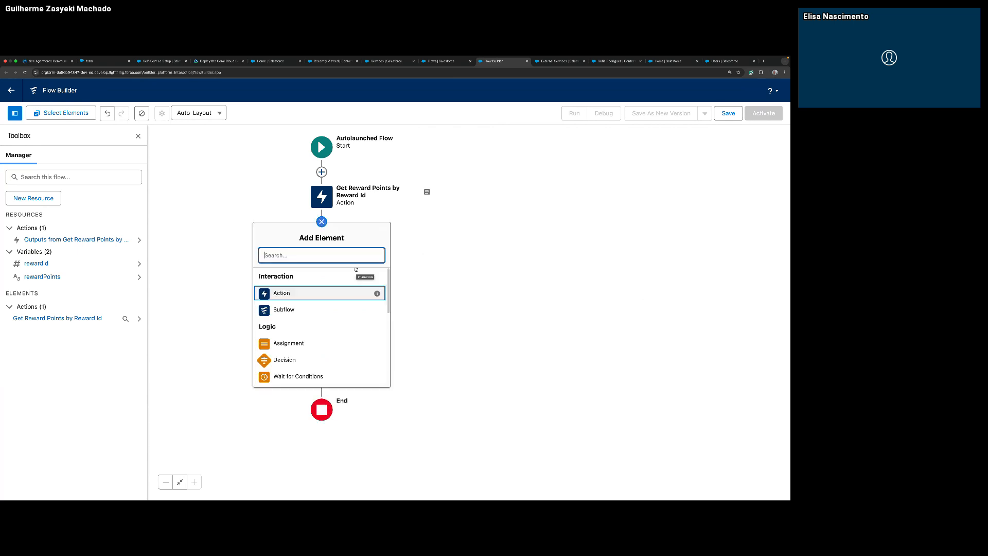
pyautogui.click(292, 344)
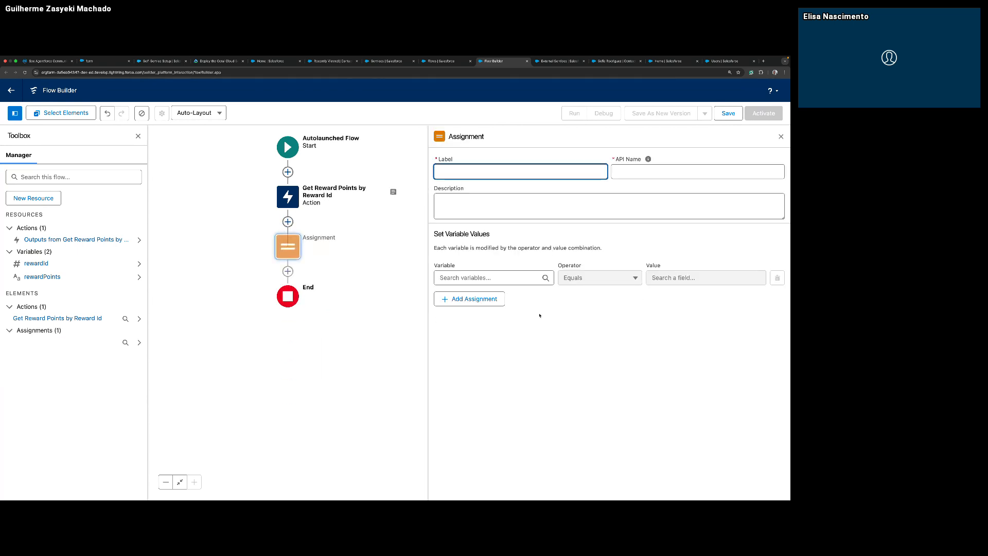
pyautogui.press('super+Tab')
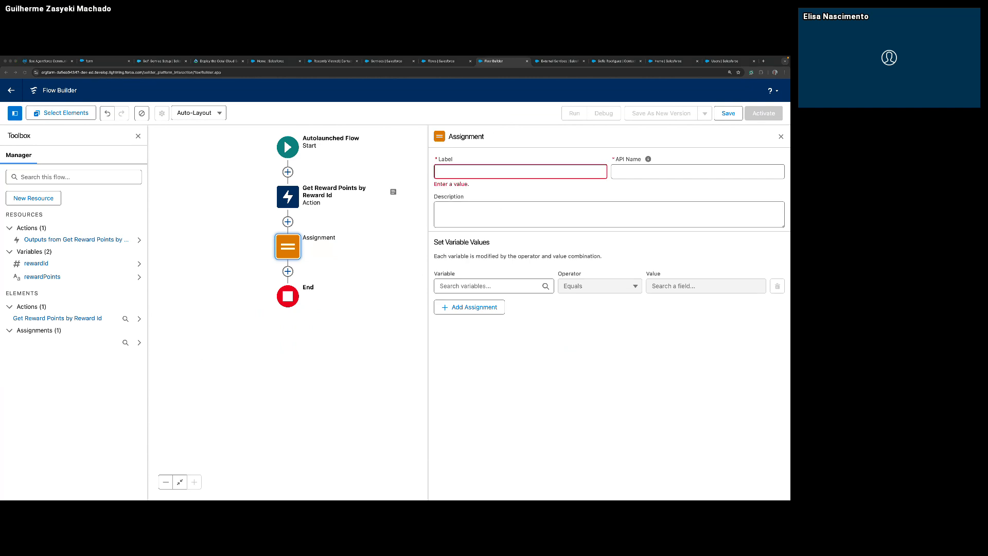
pyautogui.click(527, 173)
pyautogui.write('Output of the API call')
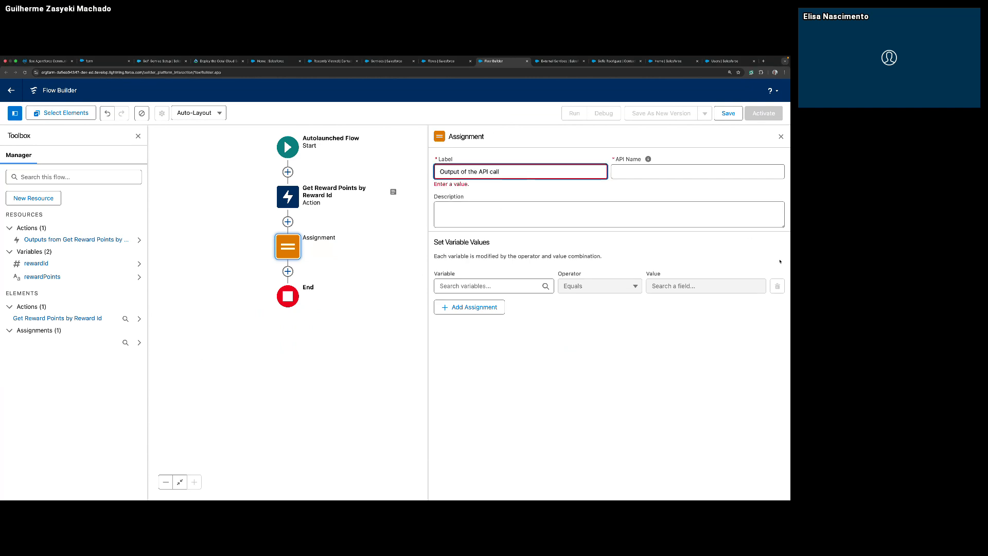
# Copy in the assignment's description "Storing the output of the reward points API call.".
pyautogui.press('super+Tab')
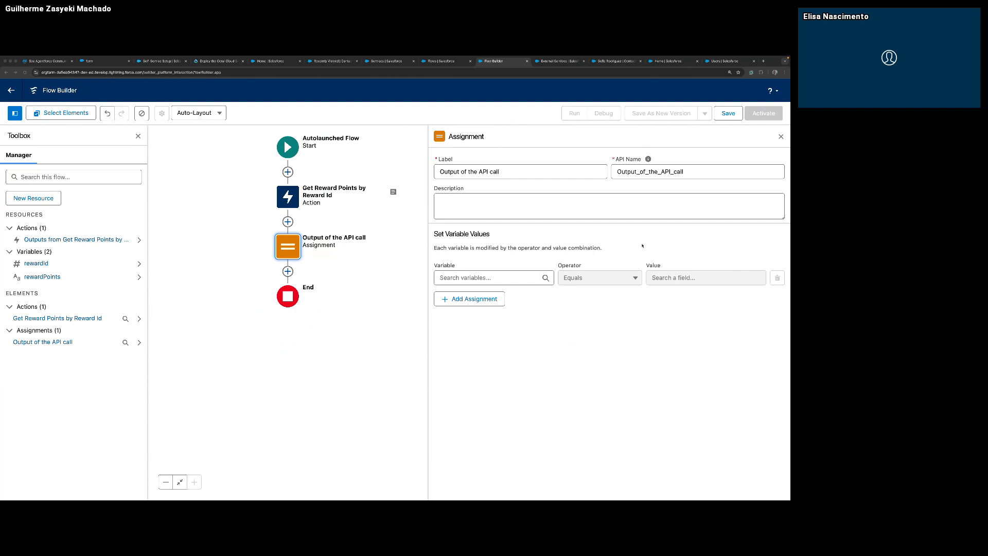
pyautogui.press('super+Tab')
pyautogui.click(577, 204)
pyautogui.write('Storing the output of the reward points API call.')
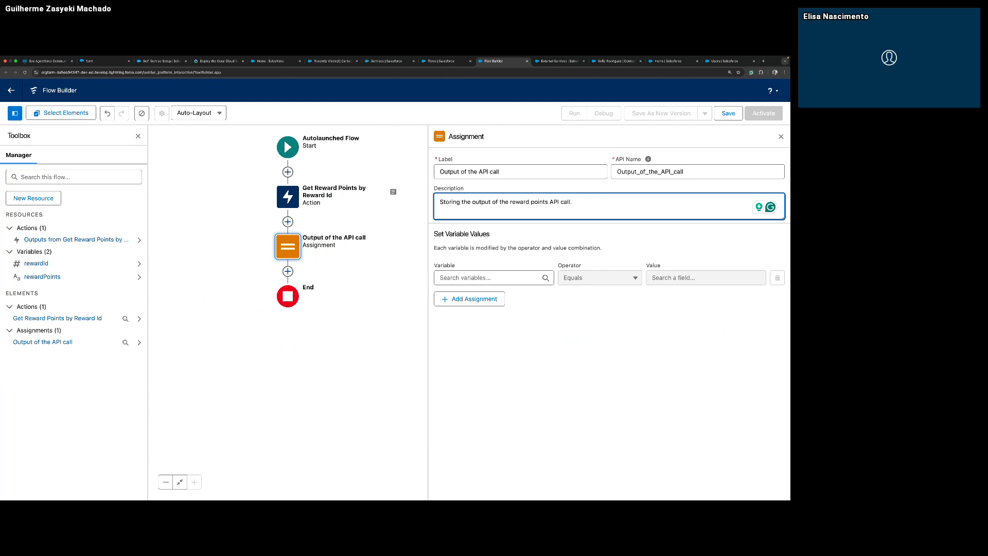
# Choose rewardPoints as the variable that the Output of the API call assignment sets.
pyautogui.press('super+Tab')
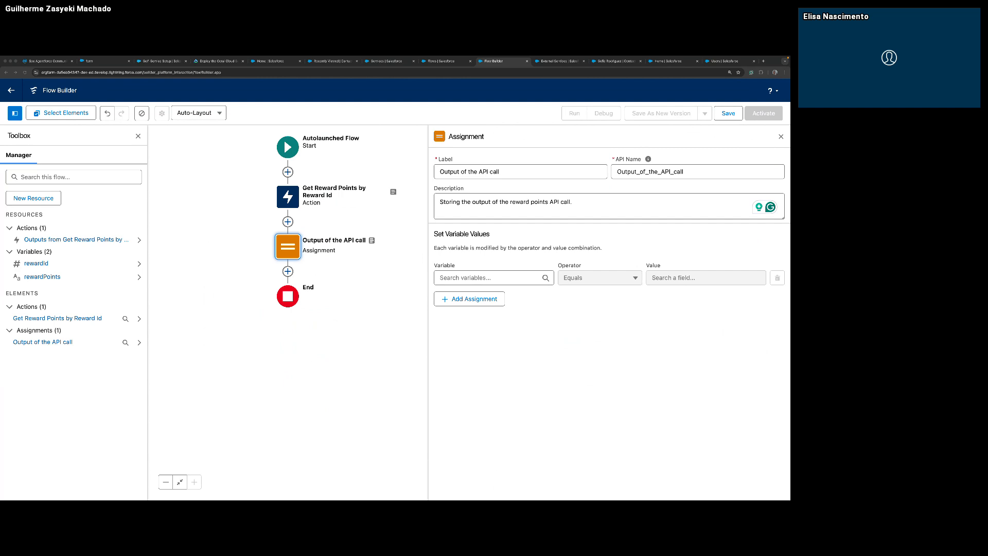
pyautogui.press('super+Tab')
pyautogui.click(495, 276)
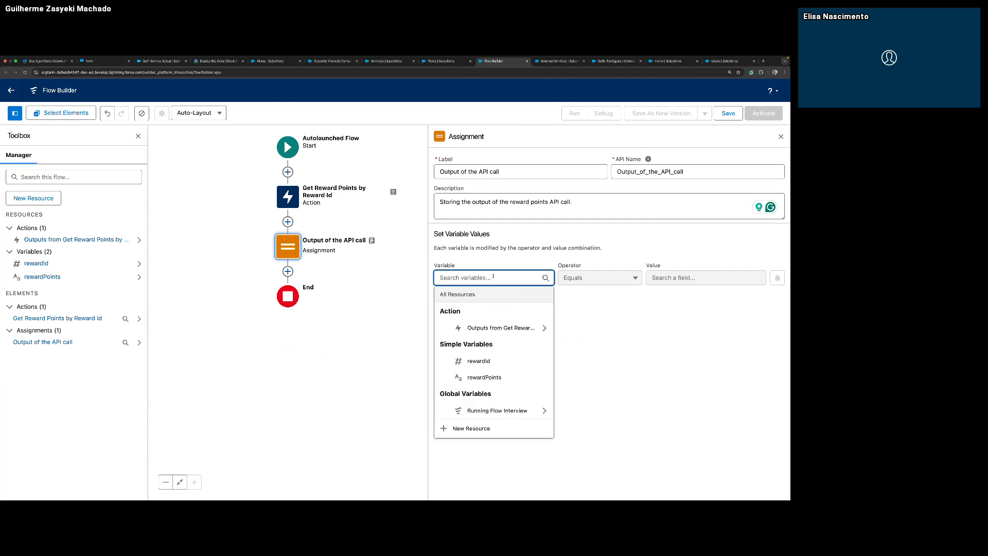
pyautogui.click(515, 381)
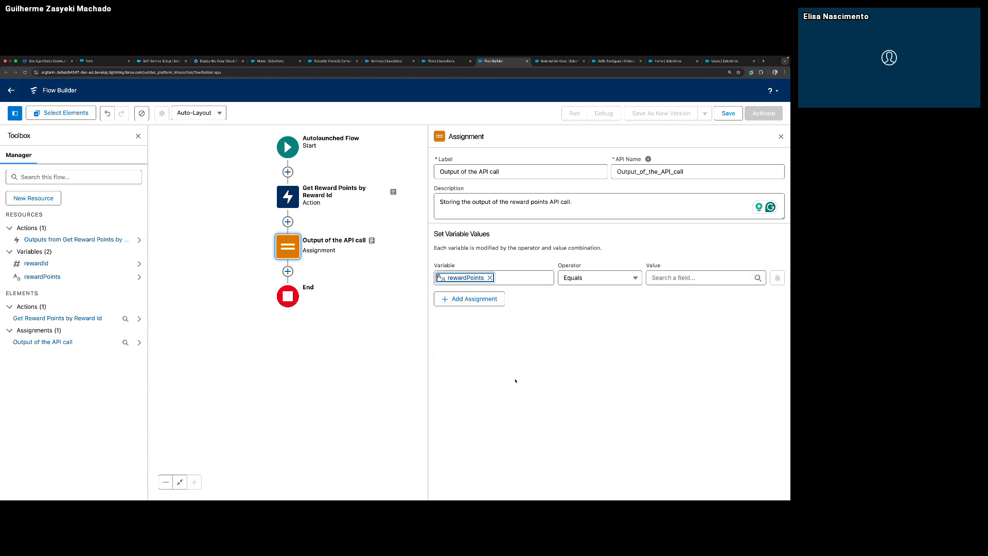
pyautogui.click(684, 279)
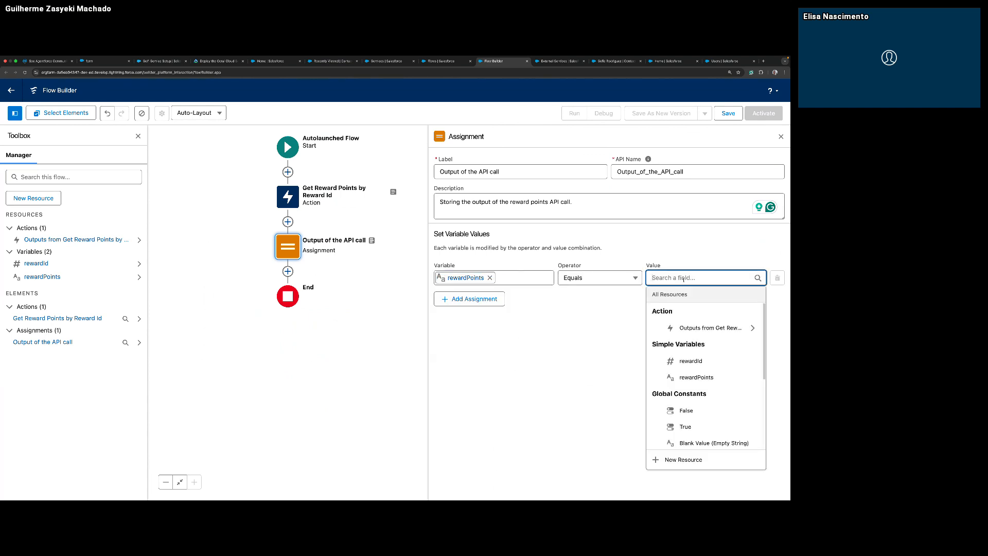
pyautogui.hotkey('ctrl', 'v')
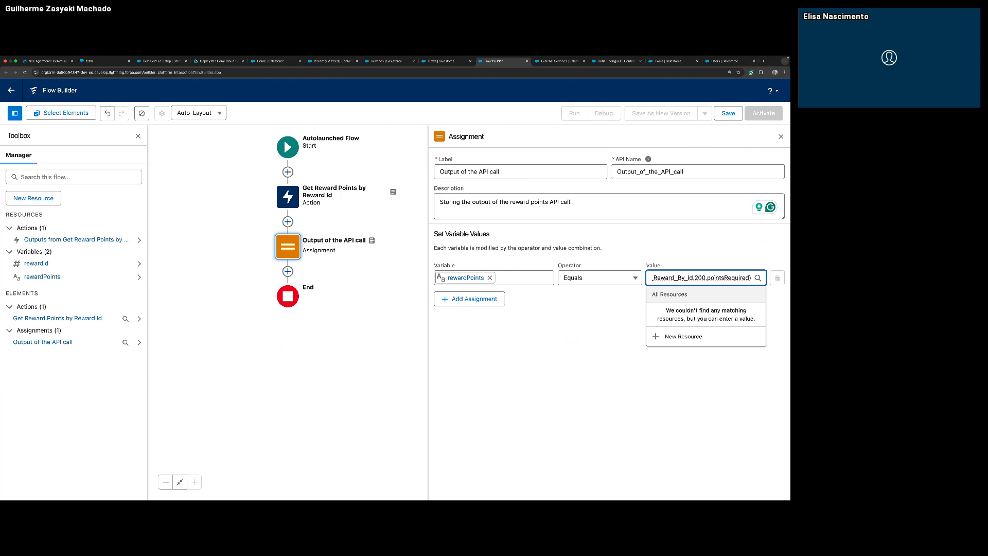
pyautogui.moveTo(691, 278); pyautogui.dragTo(625, 277)
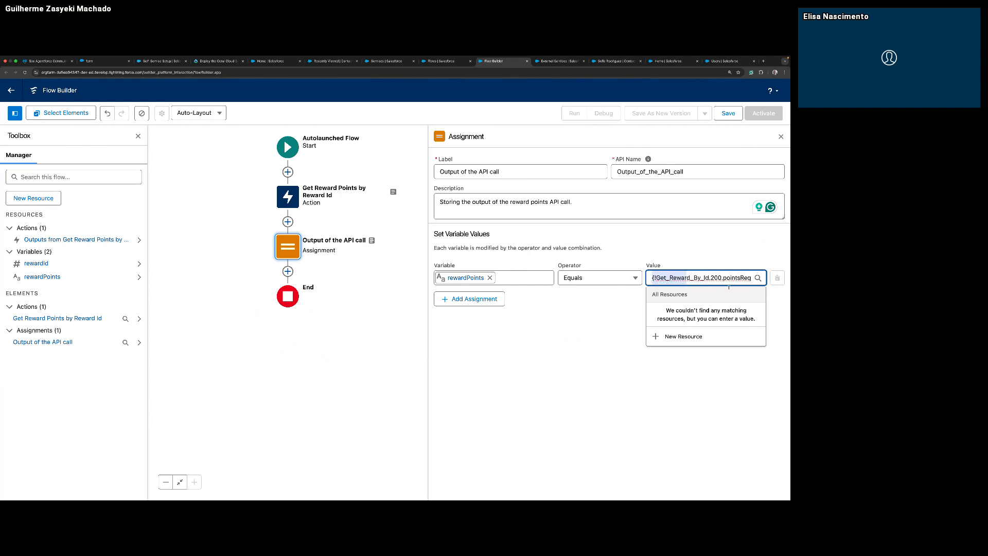
pyautogui.hotkey('ctrl', 'a')
pyautogui.press('BackSpace')
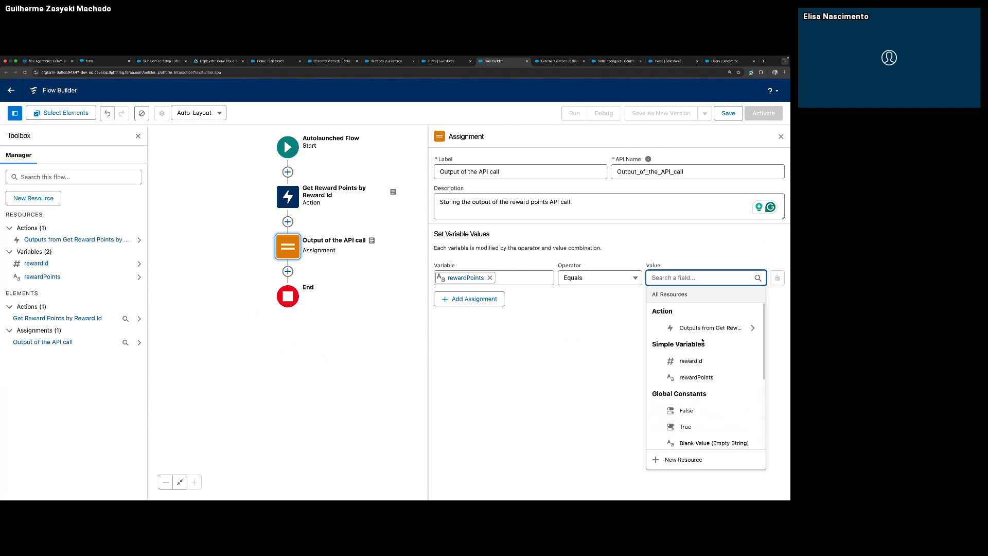
# Set the assignment's value to pointsRequired under 200 in the outputs of Get Reward Points by Reward Id, and close the element.
pyautogui.click(752, 328)
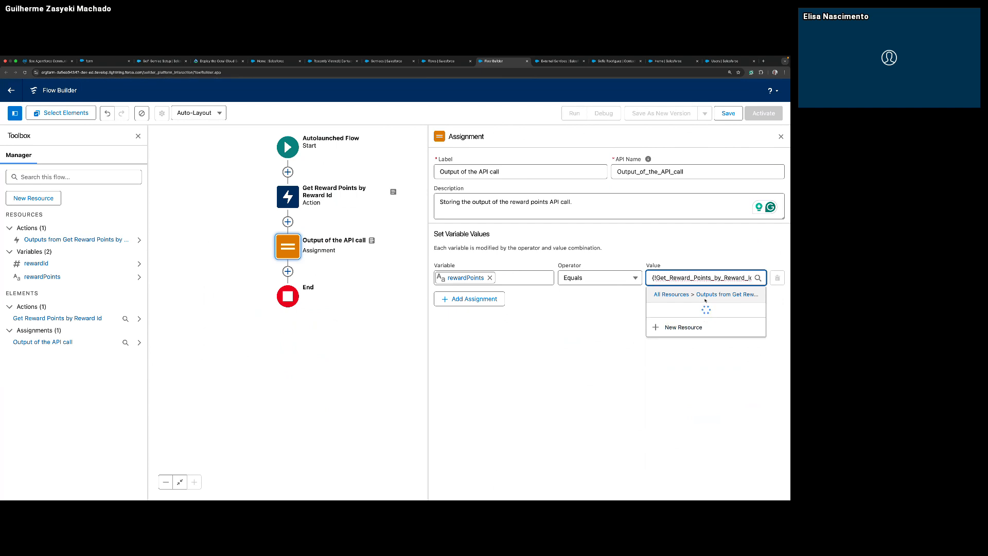
pyautogui.click(692, 326)
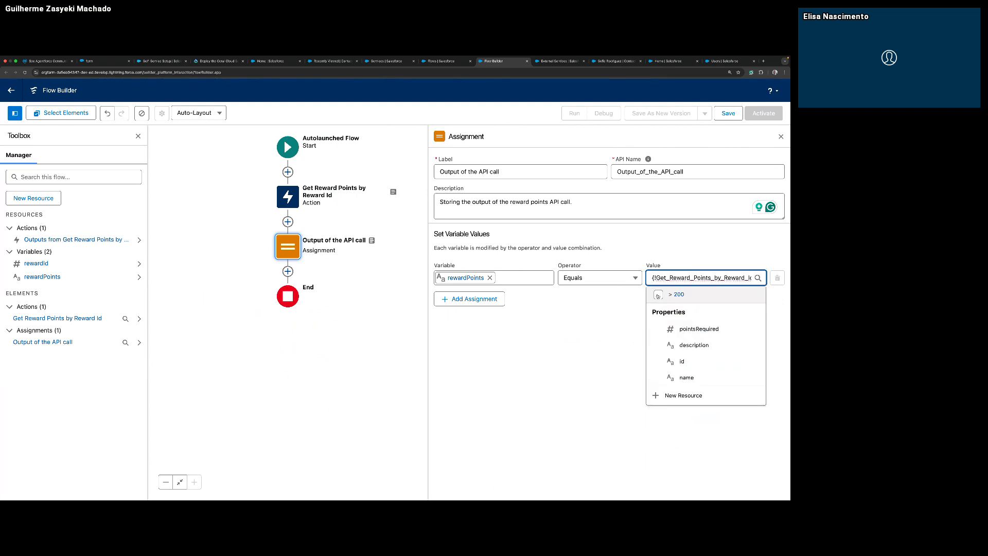
pyautogui.click(684, 334)
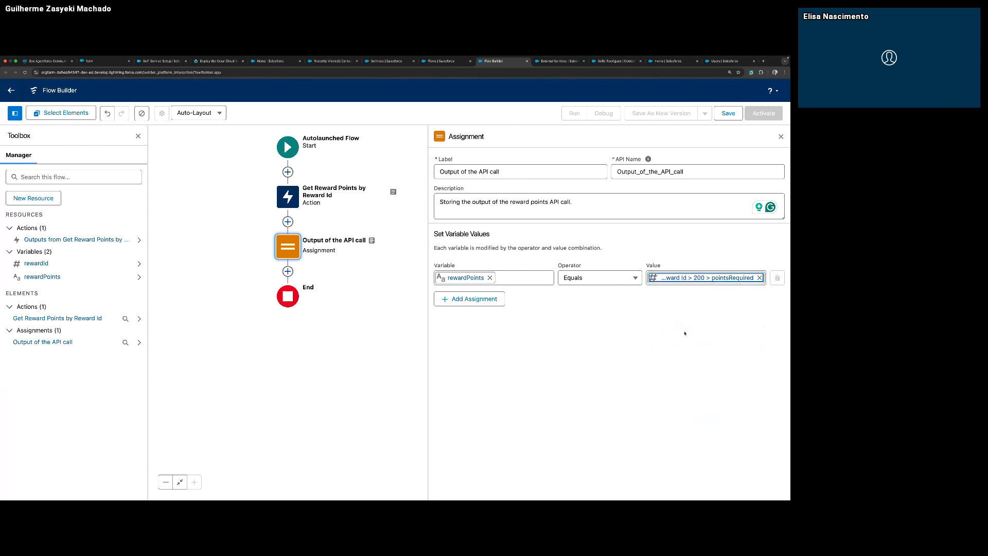
pyautogui.click(625, 320)
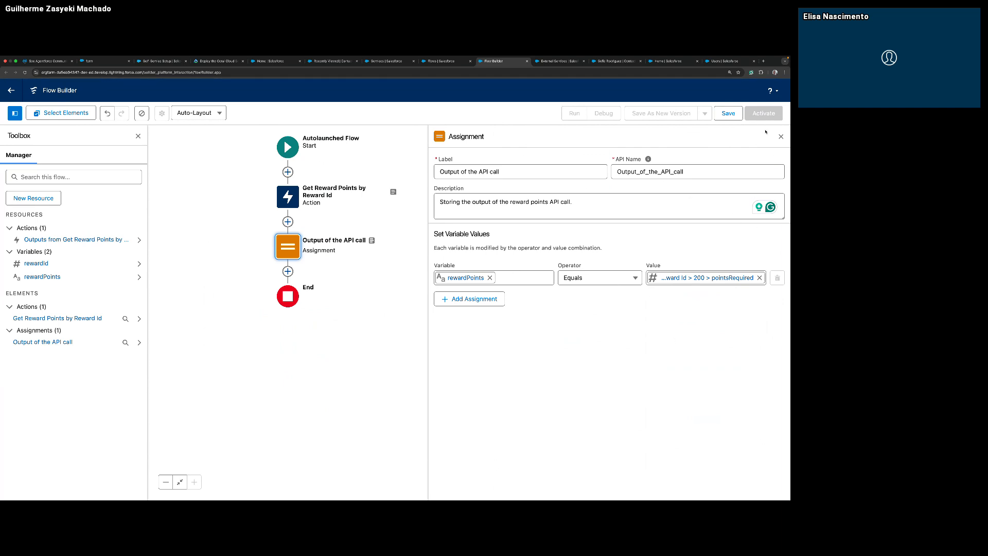
pyautogui.click(781, 136)
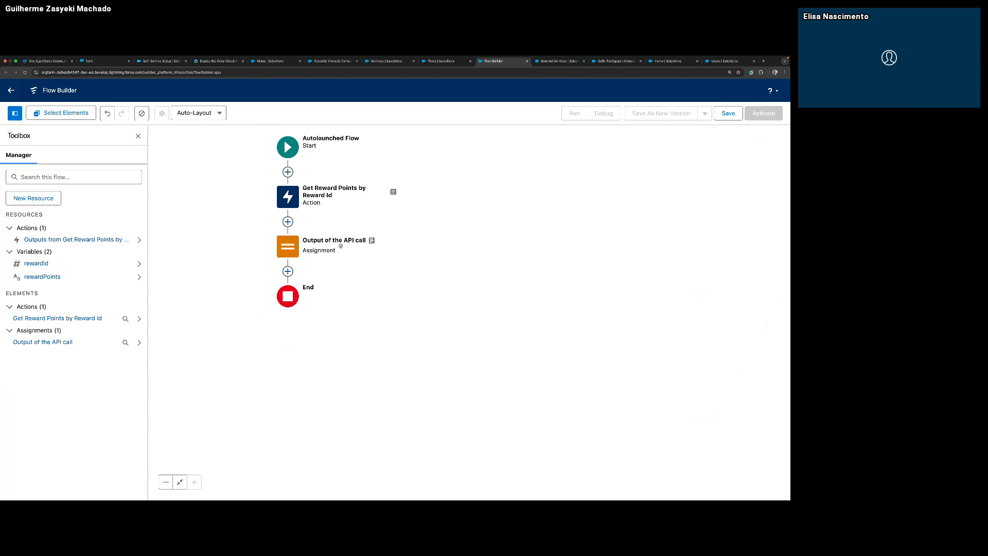
# Reopen the Output of the API call assignment to check its settings and close it again.
pyautogui.click(290, 254)
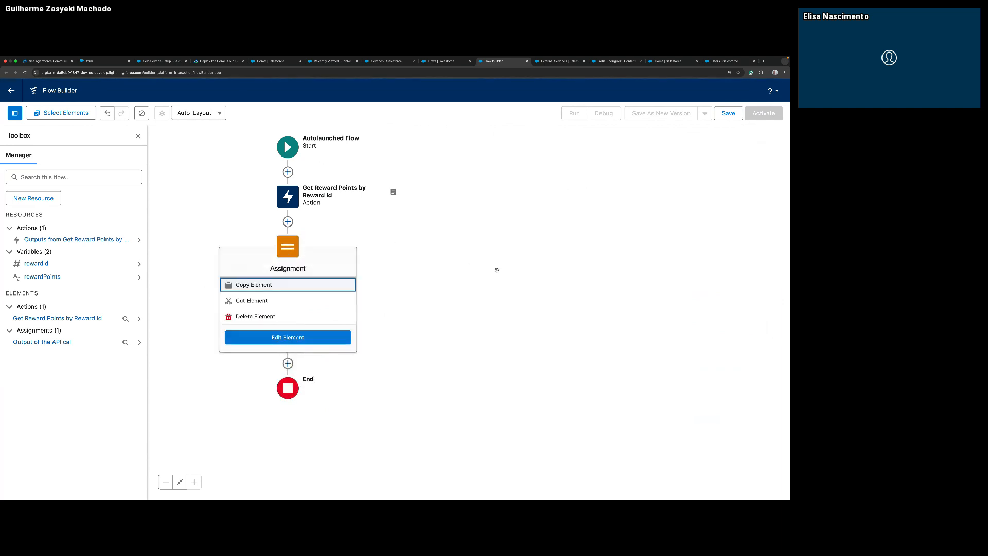
pyautogui.click(296, 338)
pyautogui.click(781, 137)
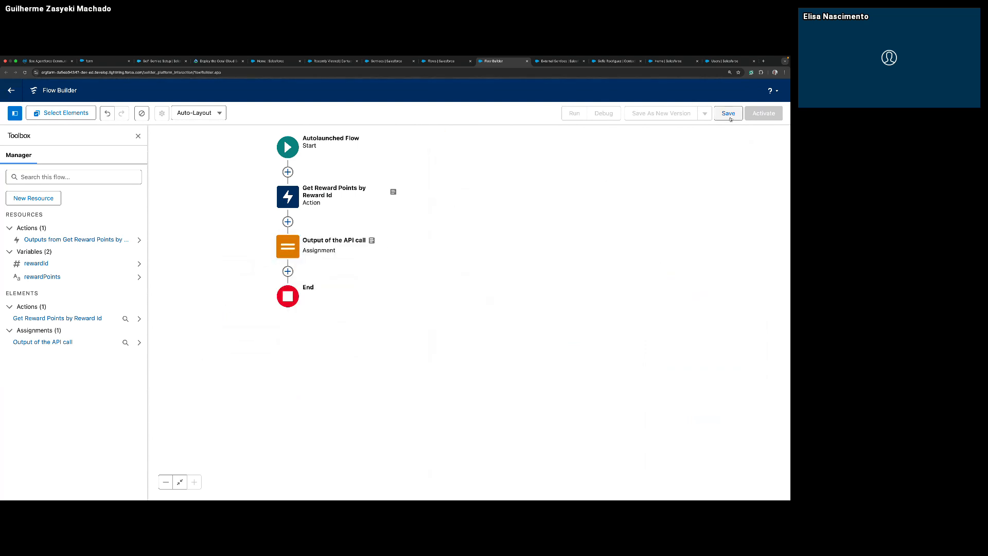
# Save the flow as "Get Customer Reward Points" with the description "This Flows fetches customer reward points for a given reward Id." and activate it.
pyautogui.click(729, 114)
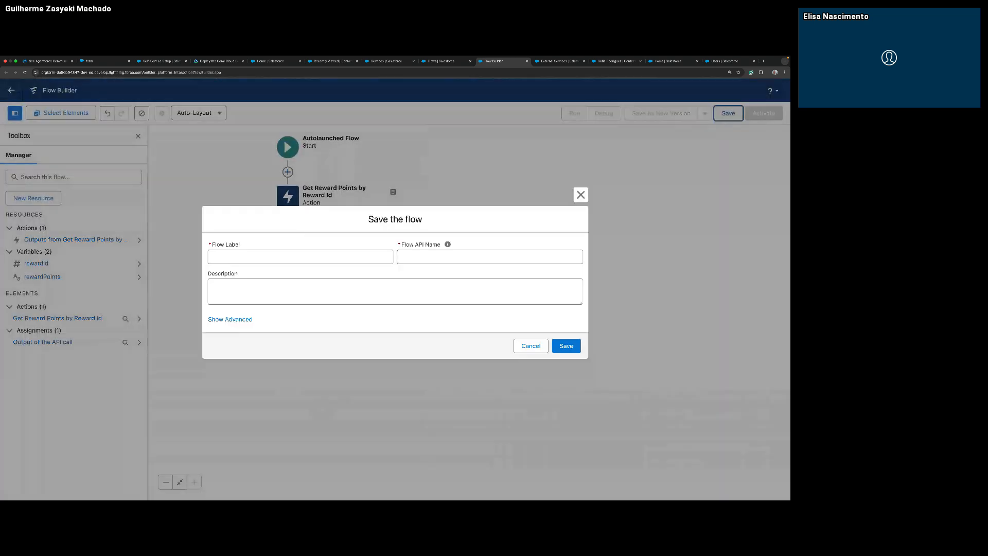
pyautogui.click(303, 258)
pyautogui.write('Get Customer Reward Points')
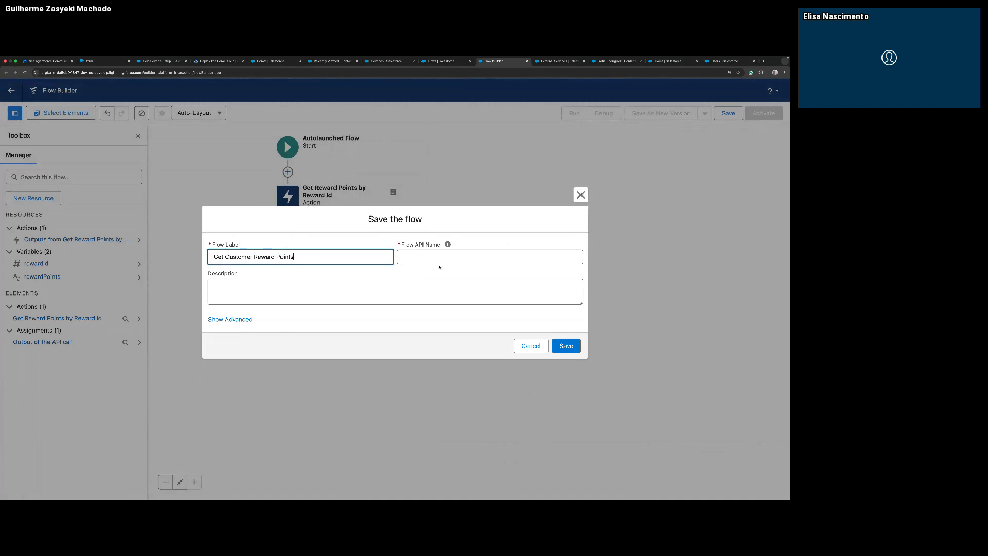
pyautogui.press('Tab')
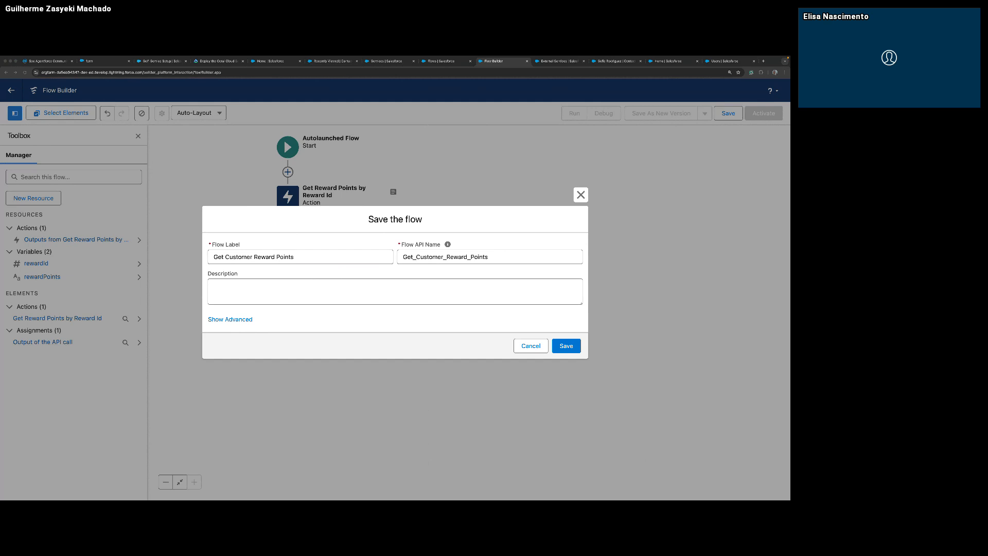
pyautogui.click(395, 289)
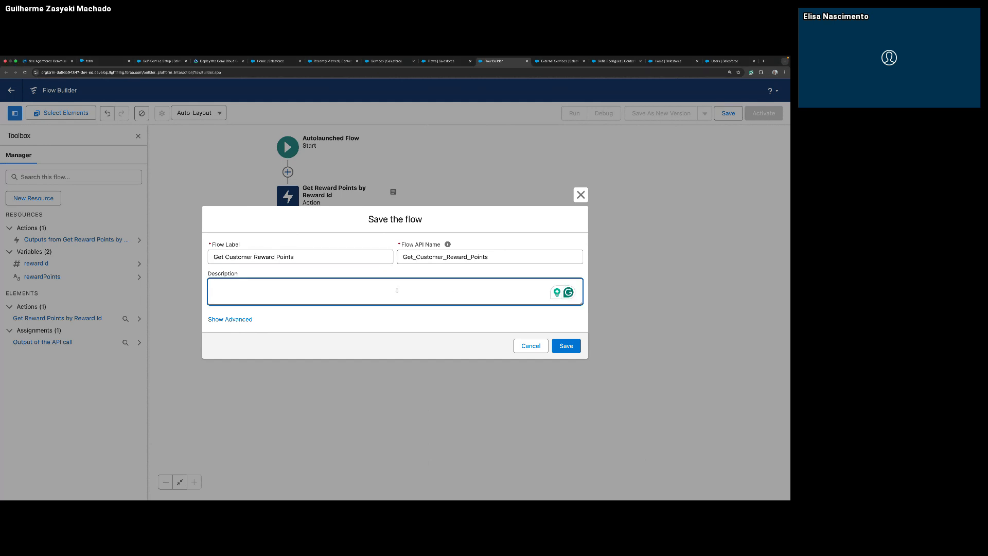
pyautogui.write('This Flows fetches customer reward points for a given reward Id.')
pyautogui.press('BackSpace')
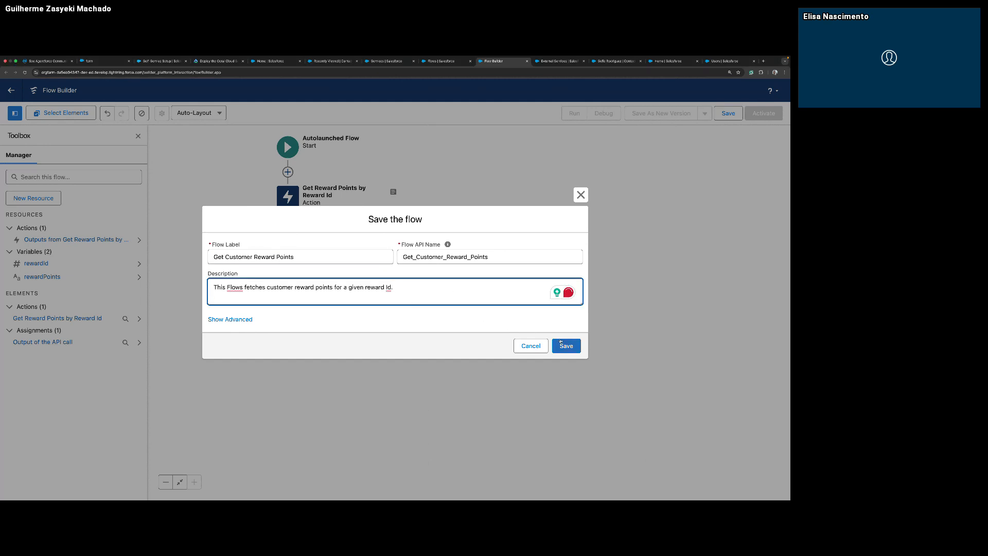
pyautogui.click(562, 344)
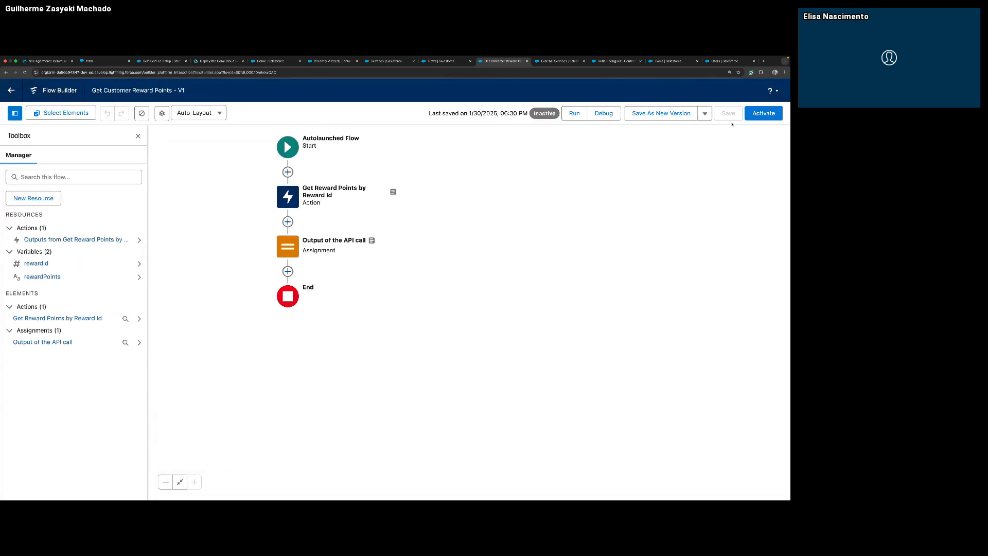
pyautogui.click(763, 113)
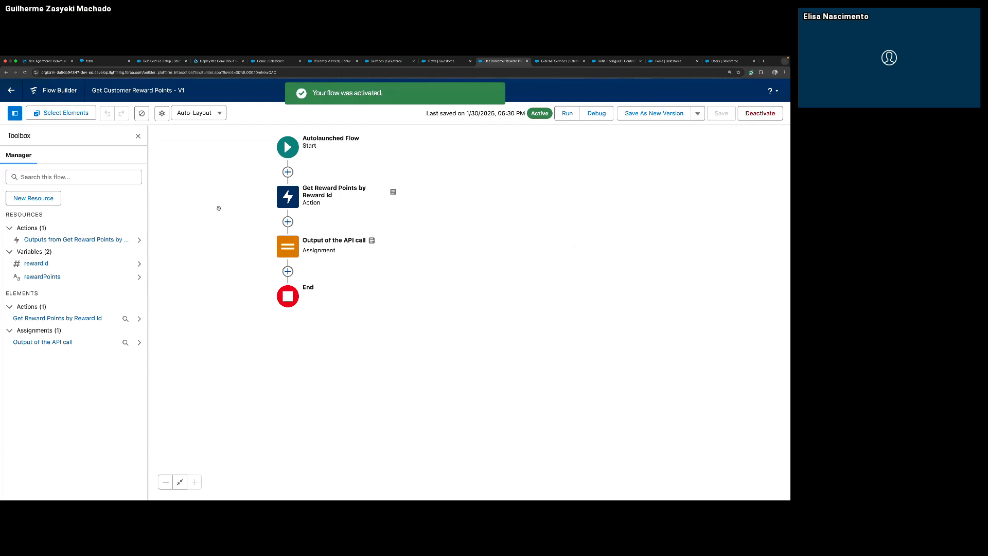
# Return to Setup, search for "agent" and go to the Agent Actions page.
pyautogui.click(11, 91)
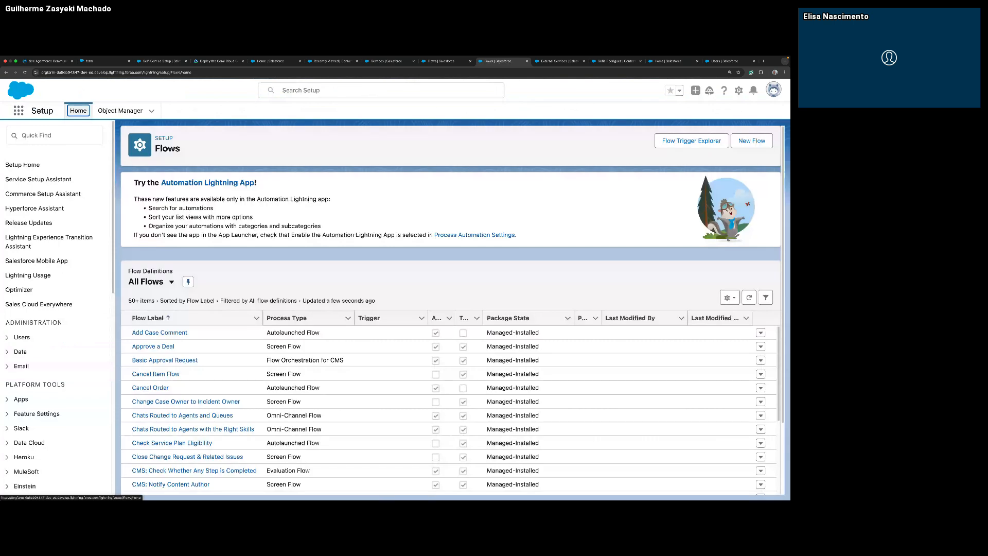
pyautogui.click(61, 136)
pyautogui.write('age')
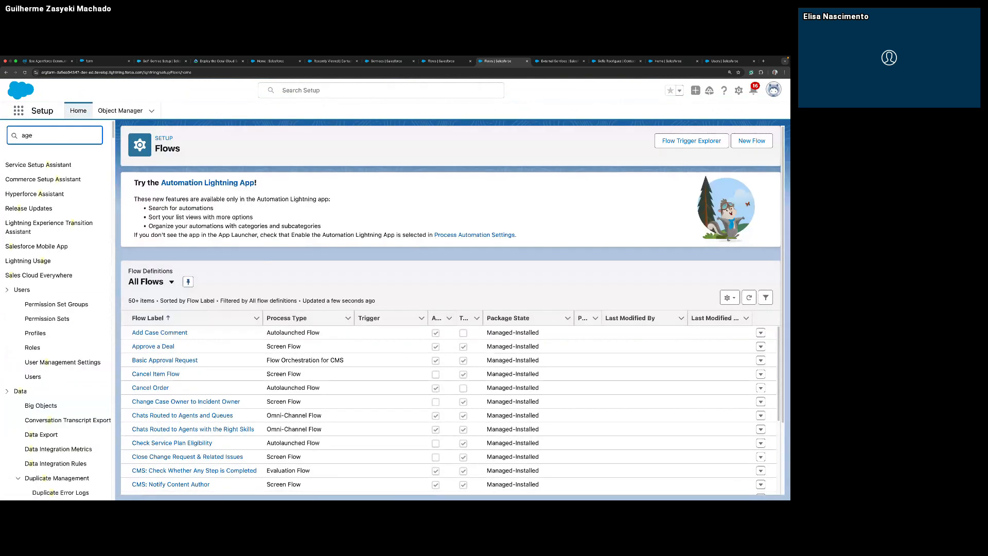
pyautogui.write('nt')
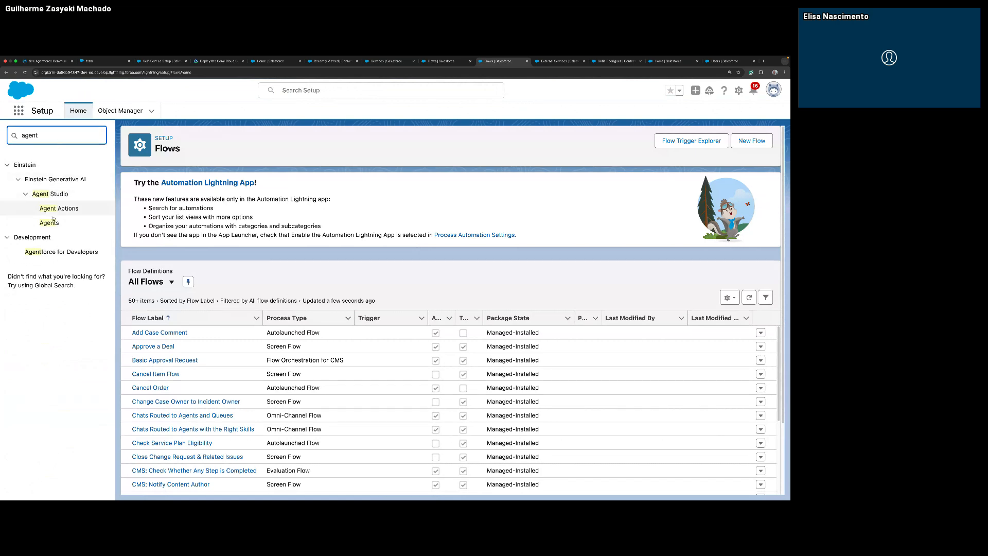
pyautogui.click(49, 223)
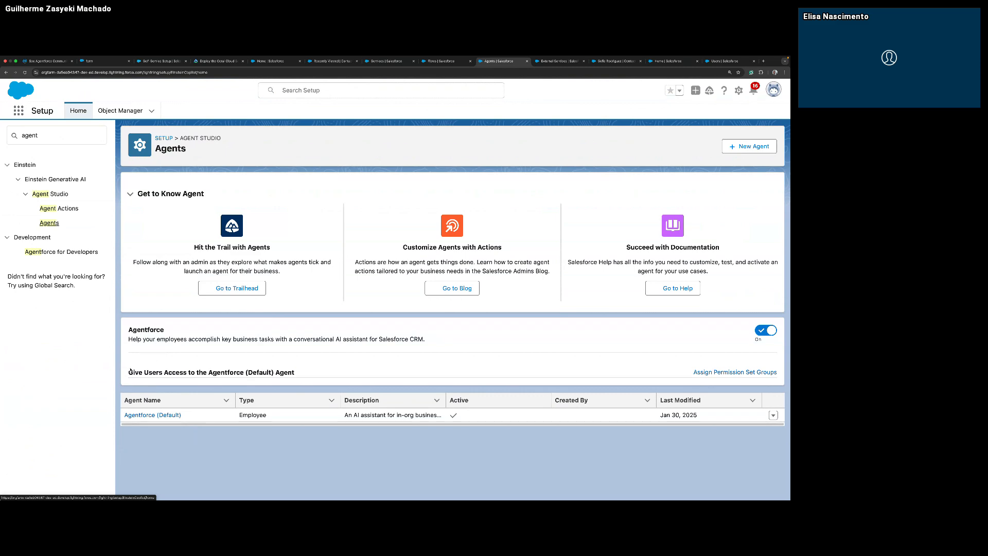
pyautogui.click(58, 207)
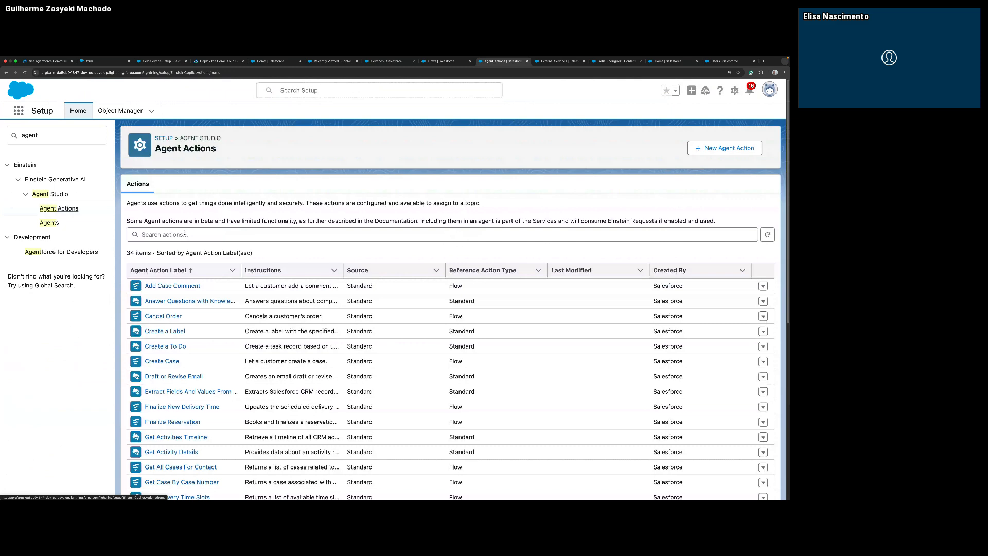
# Start a new agent action of reference type Flow that references the Get Customer Reward Points flow, keeping the suggested label and API name.
pyautogui.click(715, 149)
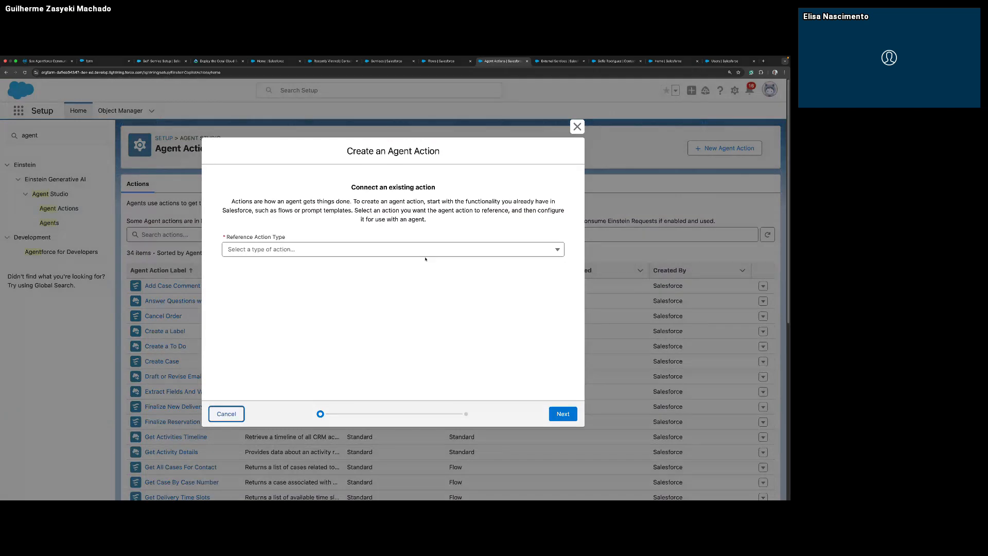
pyautogui.click(429, 254)
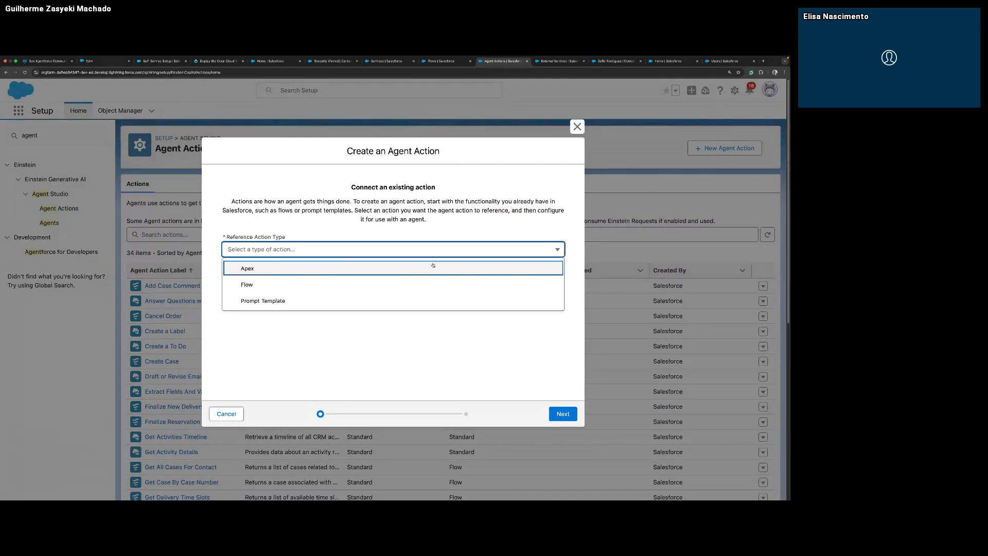
pyautogui.click(434, 283)
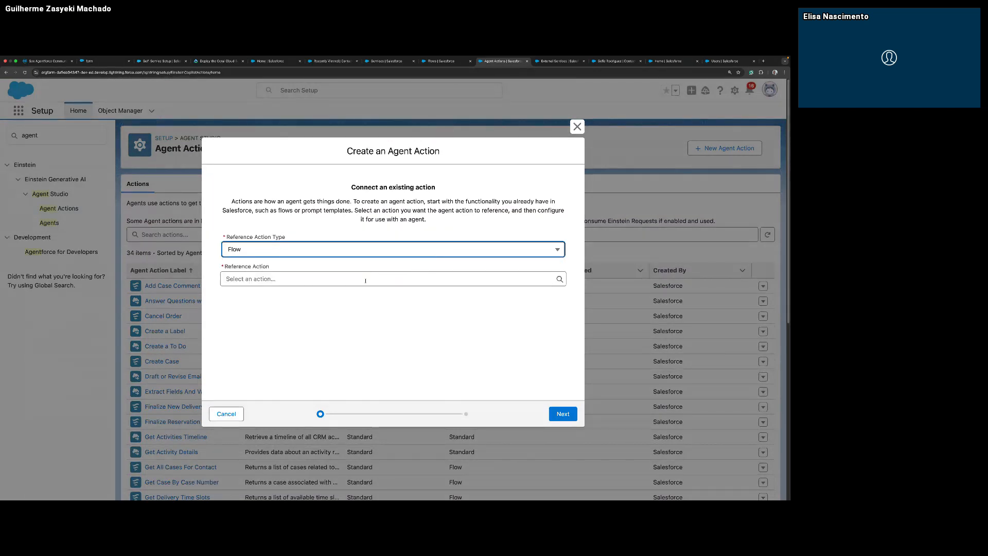
pyautogui.click(365, 280)
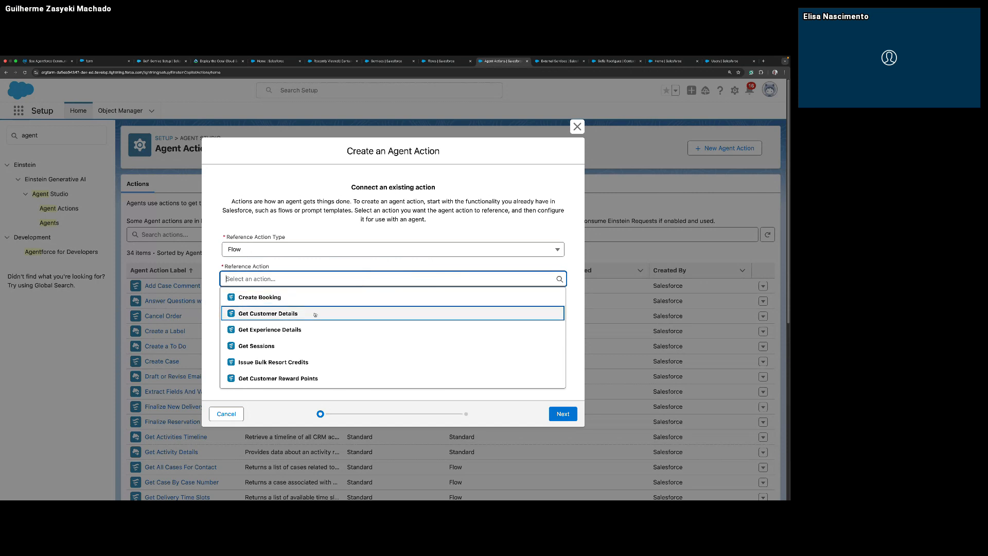
pyautogui.click(309, 380)
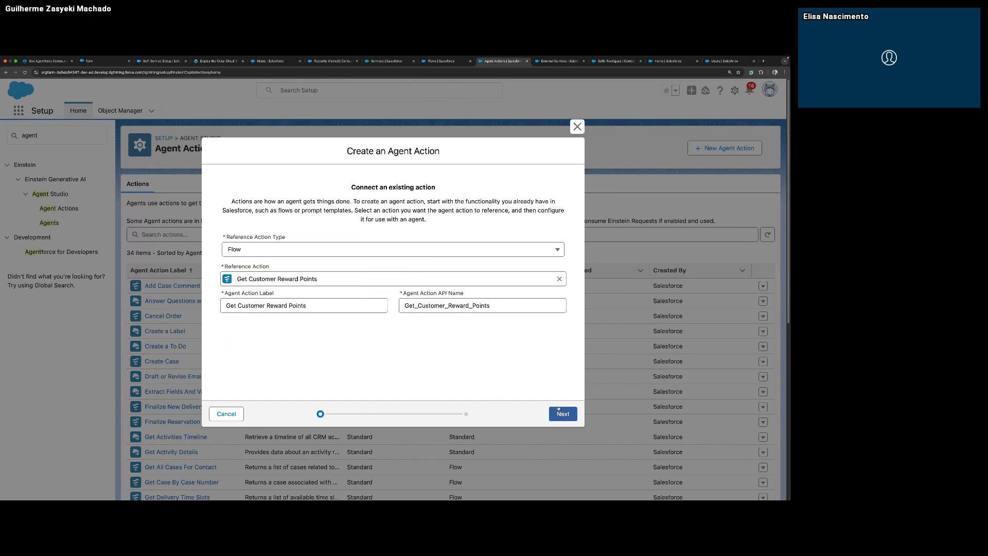
pyautogui.click(560, 414)
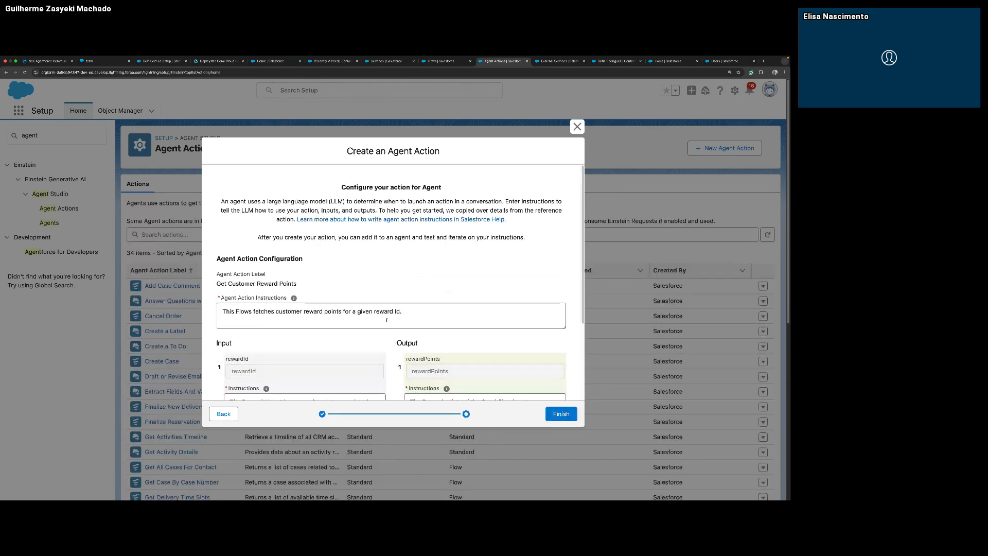
# Make the rewardId input required, show the rewardPoints output in the conversation, and finish creating the action.
pyautogui.scroll(-1, 408, 316)
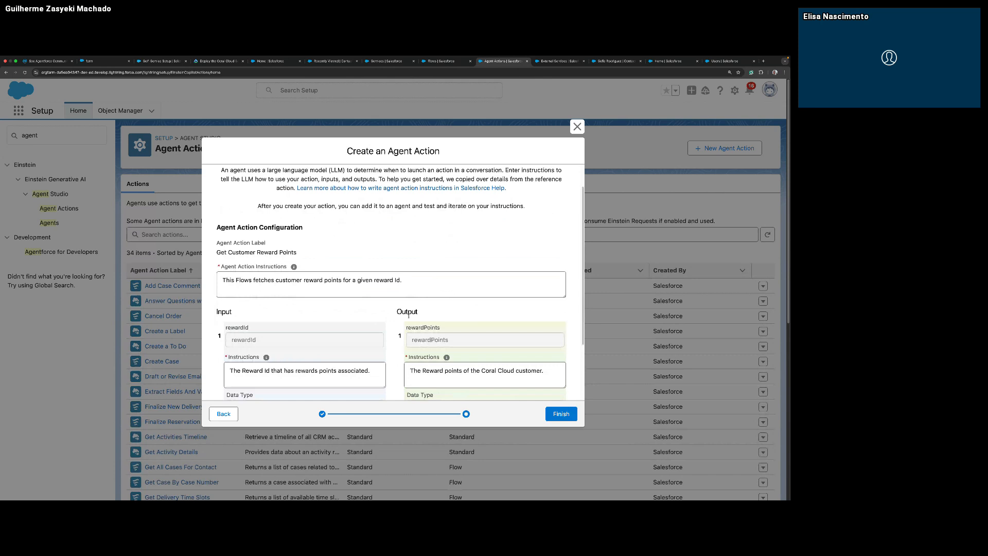
pyautogui.scroll(-3, 409, 316)
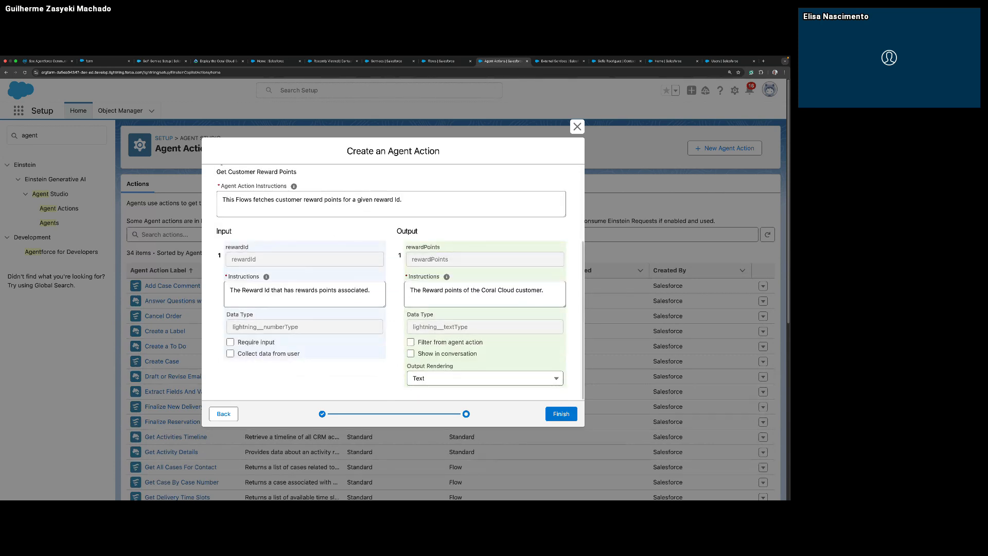
pyautogui.click(233, 343)
pyautogui.click(411, 354)
pyautogui.click(556, 418)
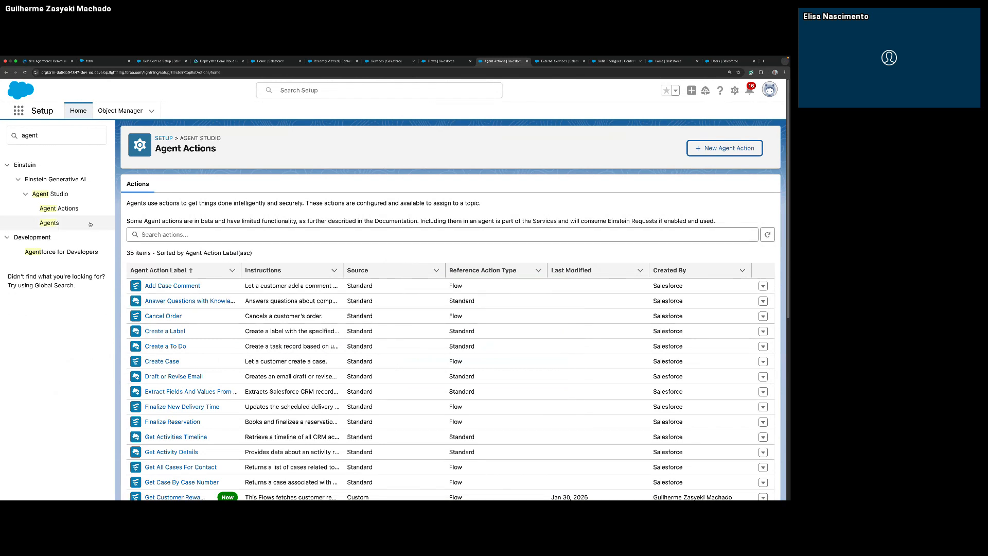
# Open the Agentforce (Default) agent in Agent Builder and deactivate it.
pyautogui.click(52, 223)
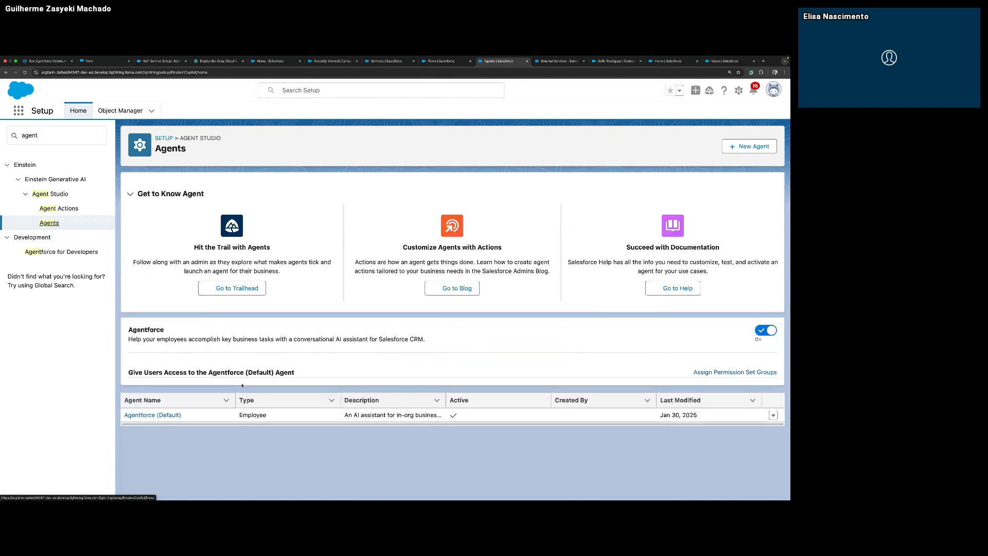
pyautogui.click(135, 414)
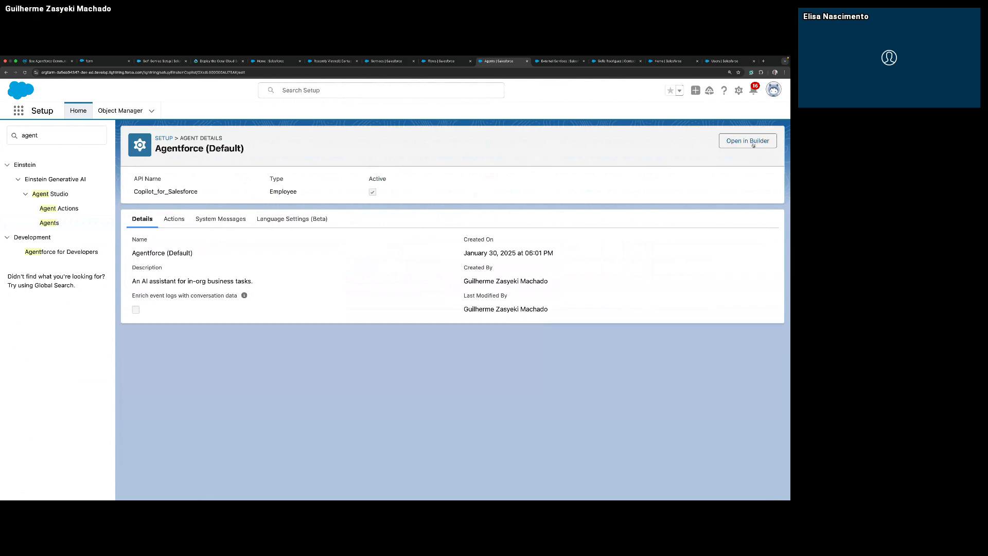
pyautogui.click(756, 142)
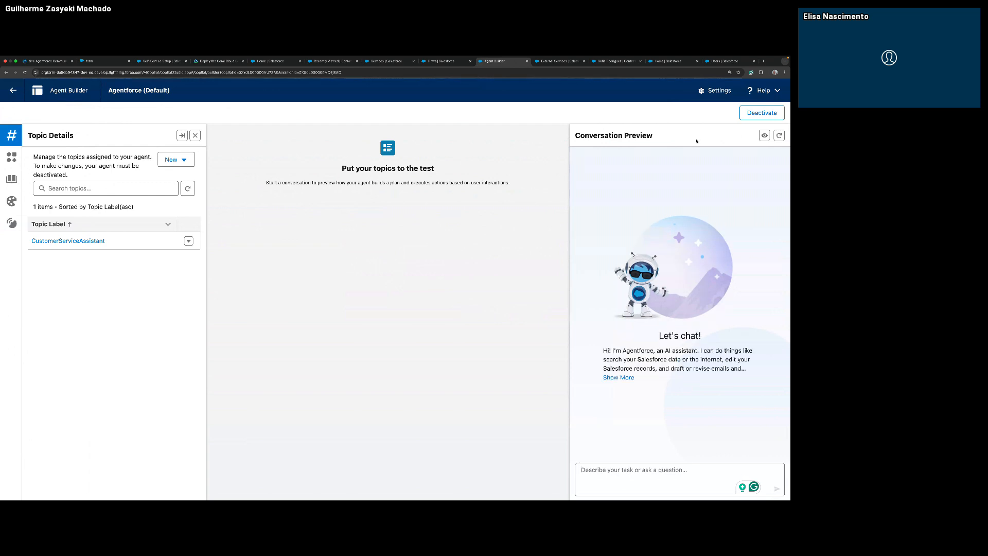
pyautogui.click(747, 118)
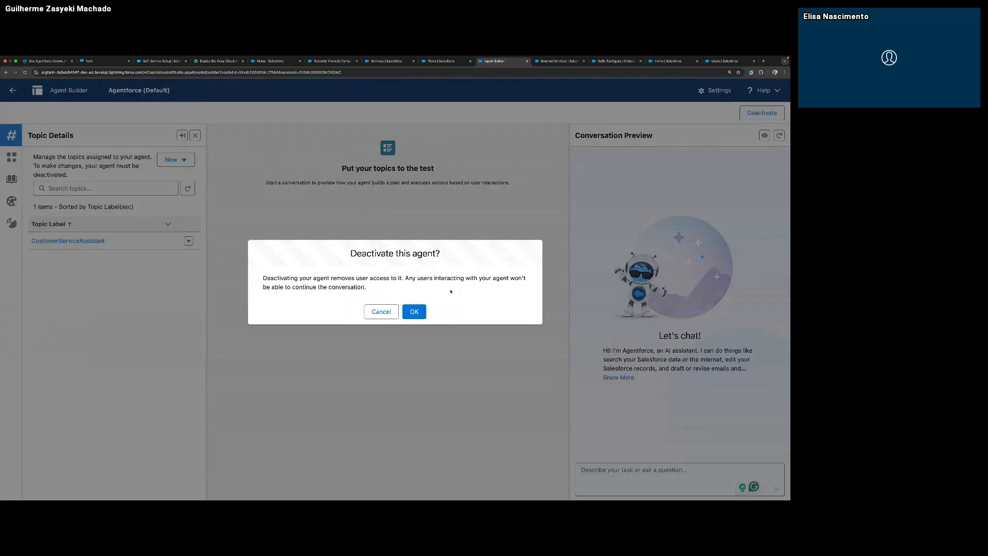
pyautogui.click(416, 312)
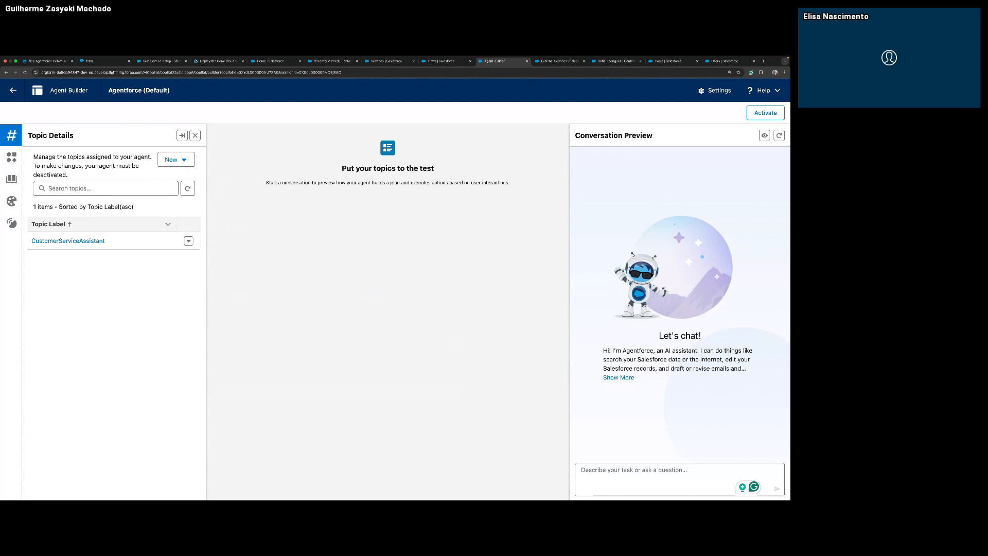
# Add the Get Customer Reward Points action from the asset library to the CustomerServiceAssistant topic.
pyautogui.click(101, 242)
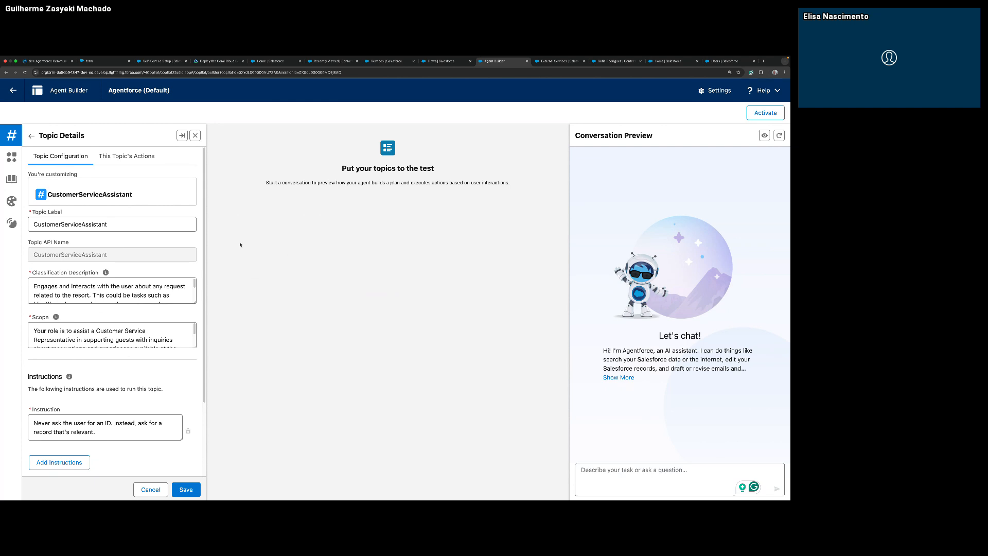
pyautogui.click(125, 155)
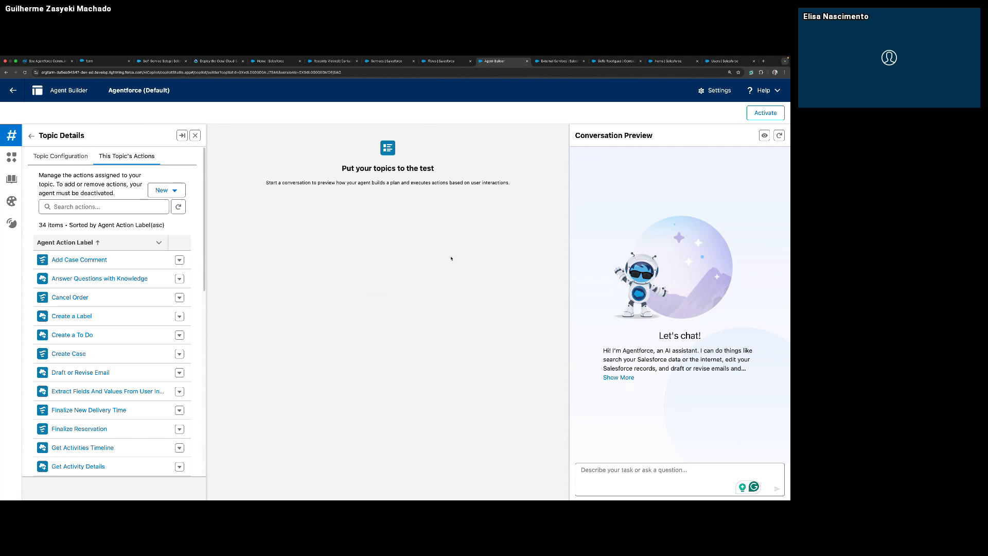
pyautogui.click(178, 191)
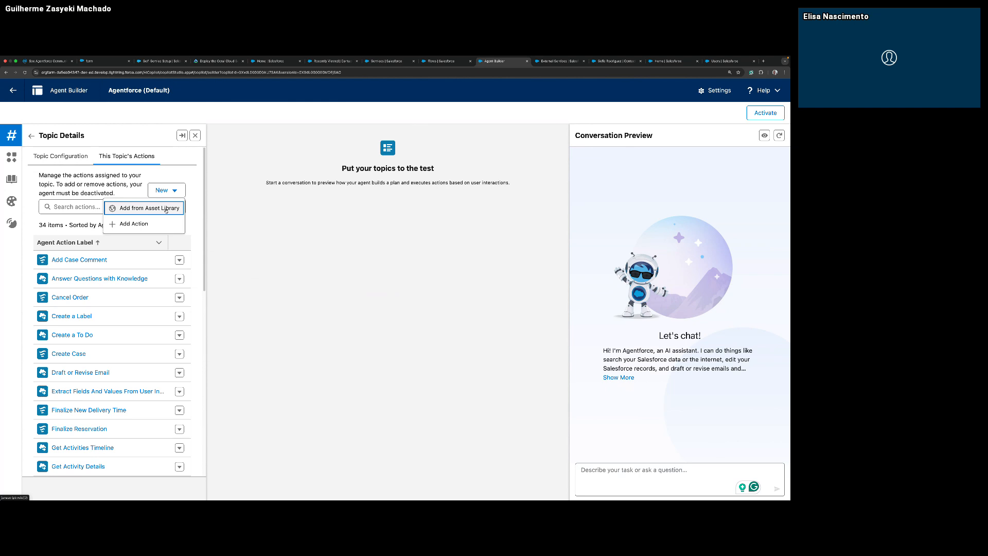
pyautogui.click(166, 209)
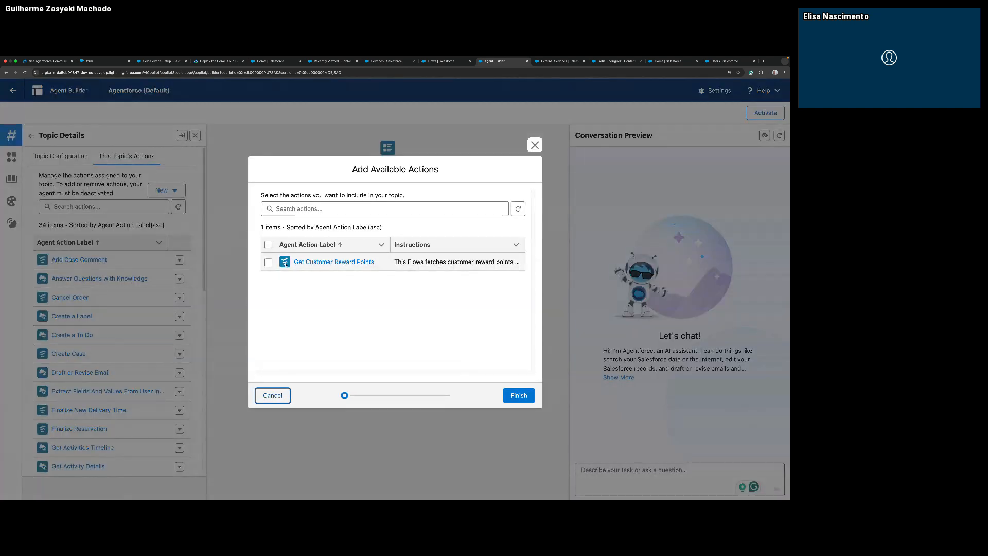
pyautogui.click(268, 262)
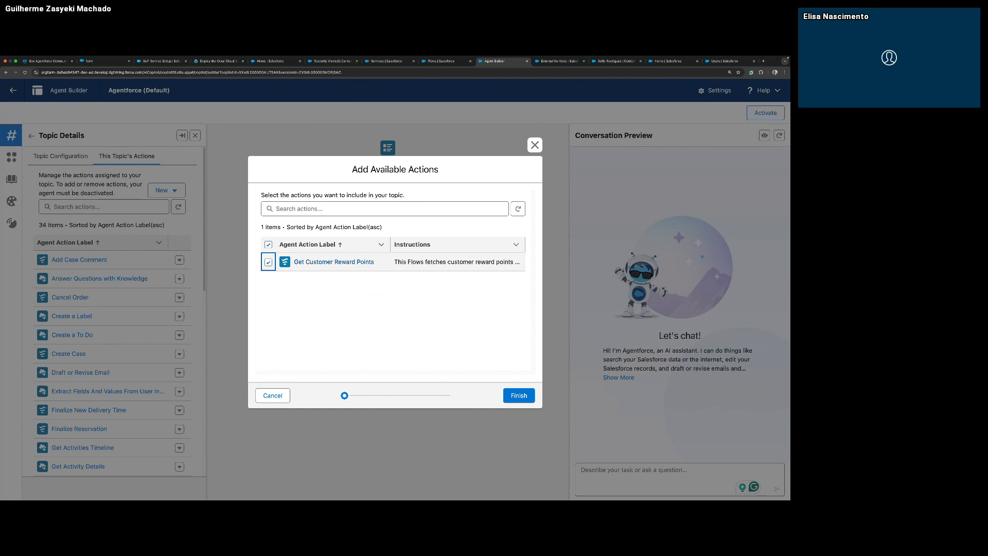
pyautogui.click(519, 395)
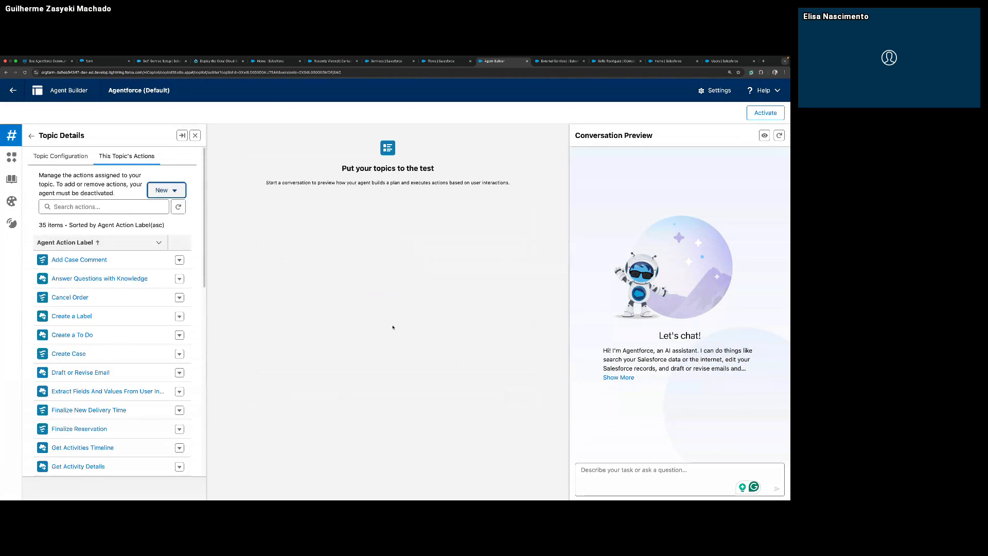
# Check the CustomerServiceAssistant topic's list of actions for Get Customer Reward Points, reopening the topic to look through the list again.
pyautogui.scroll(-1, 124, 350)
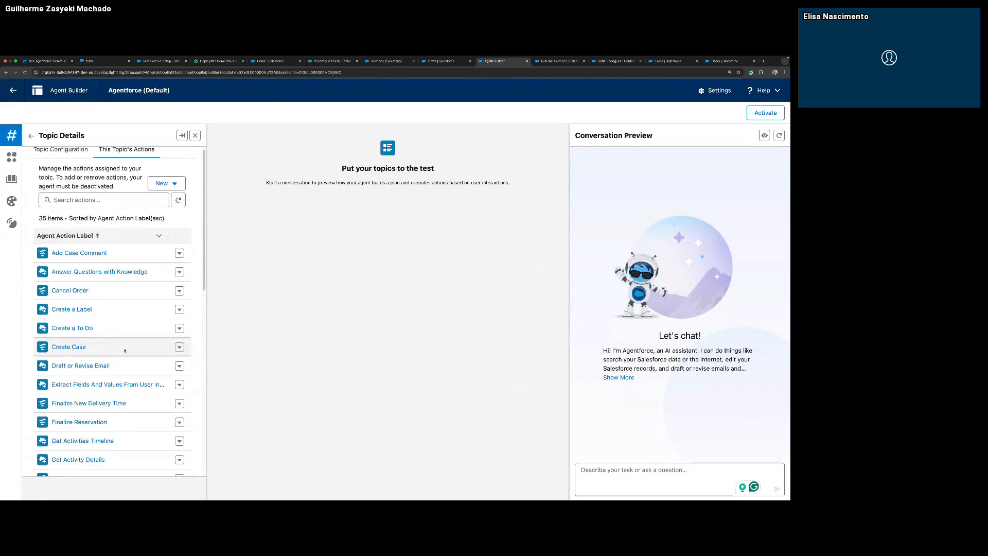
pyautogui.scroll(-5, 125, 350)
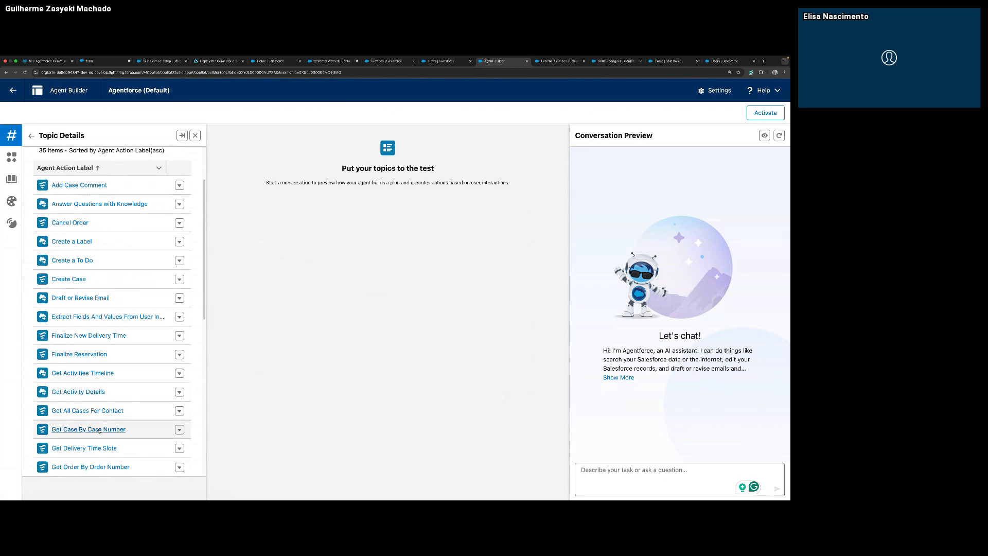
pyautogui.scroll(-8, 105, 430)
pyautogui.scroll(12, 105, 429)
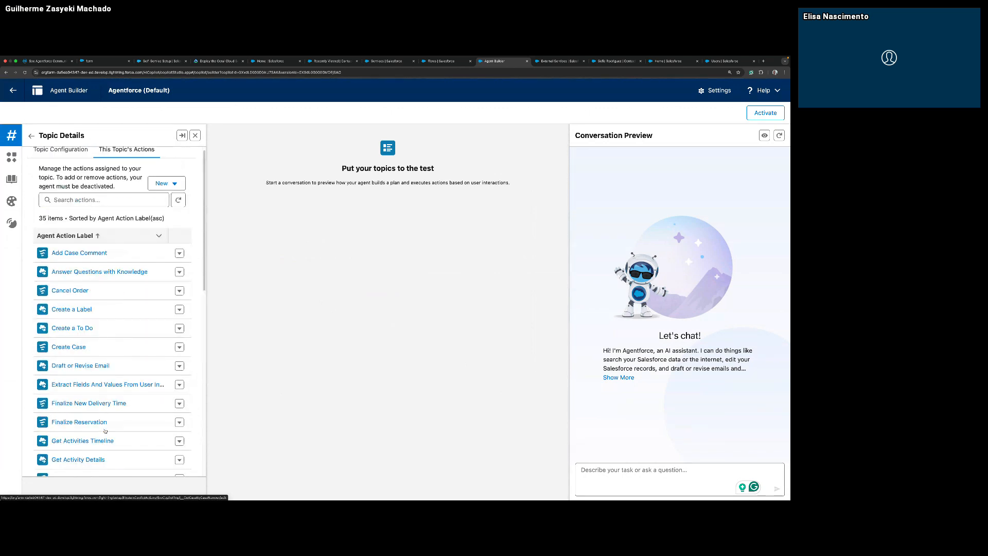
pyautogui.scroll(-2, 102, 363)
pyautogui.scroll(-8, 102, 366)
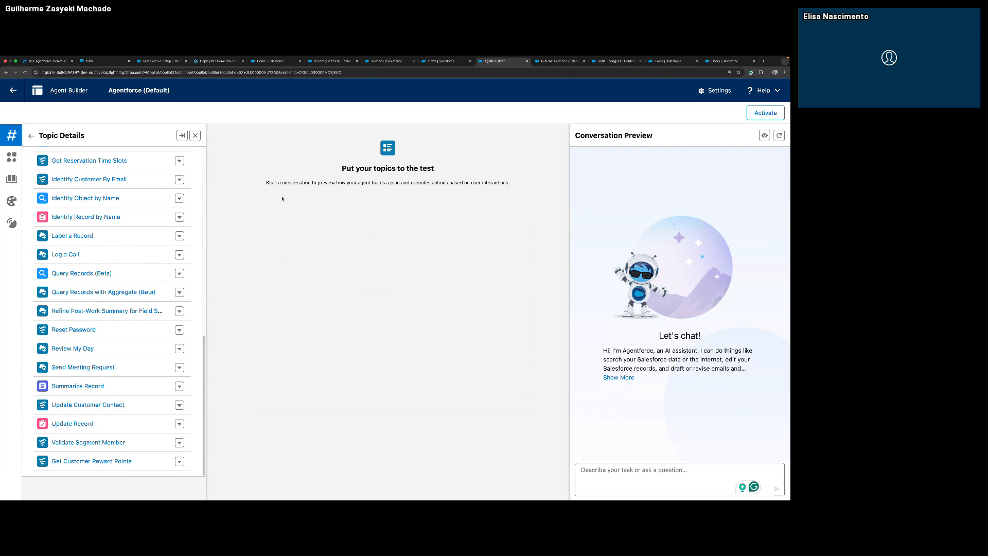
pyautogui.click(33, 136)
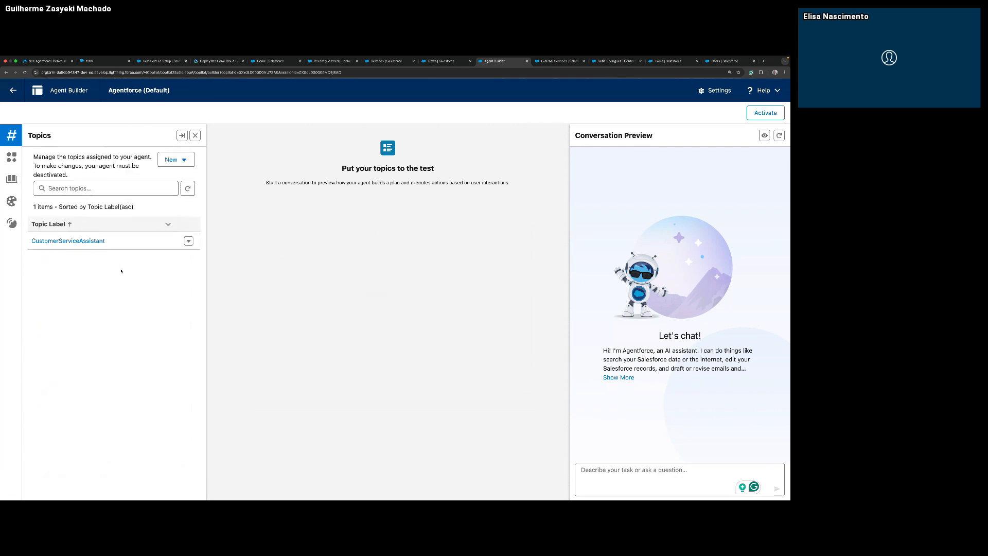
pyautogui.click(91, 244)
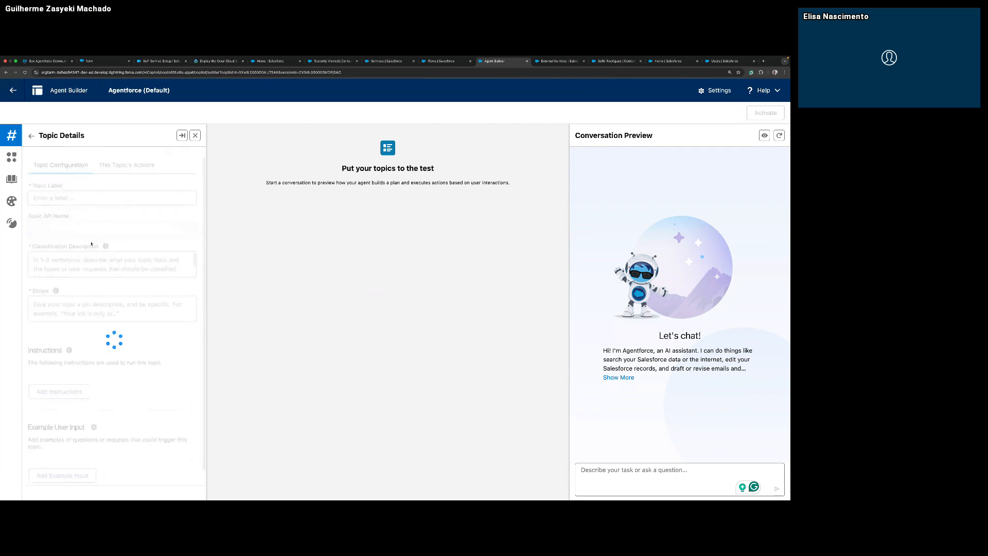
pyautogui.click(125, 157)
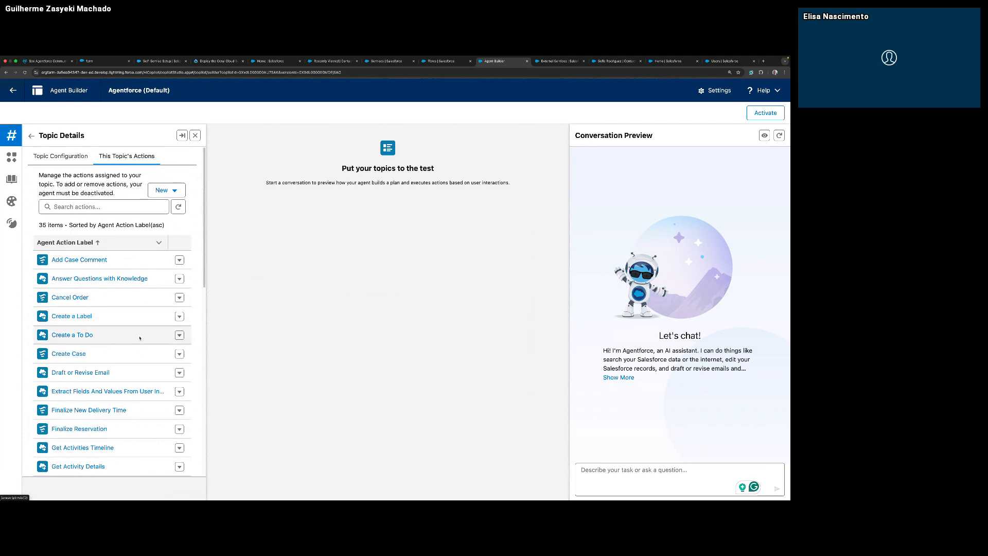
pyautogui.scroll(-1, 143, 337)
pyautogui.scroll(1, 143, 344)
pyautogui.scroll(-5, 167, 305)
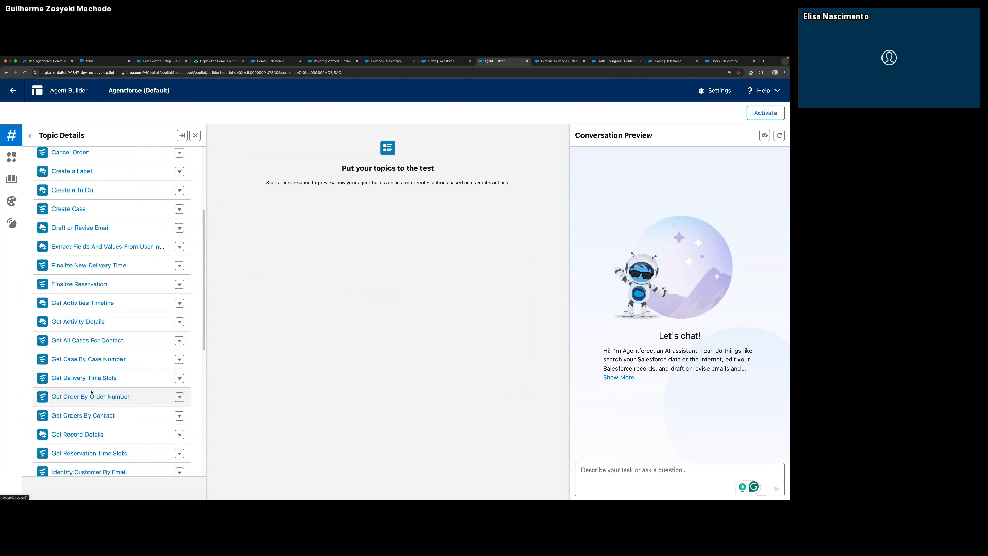
pyautogui.scroll(-4, 112, 396)
pyautogui.scroll(-6, 111, 406)
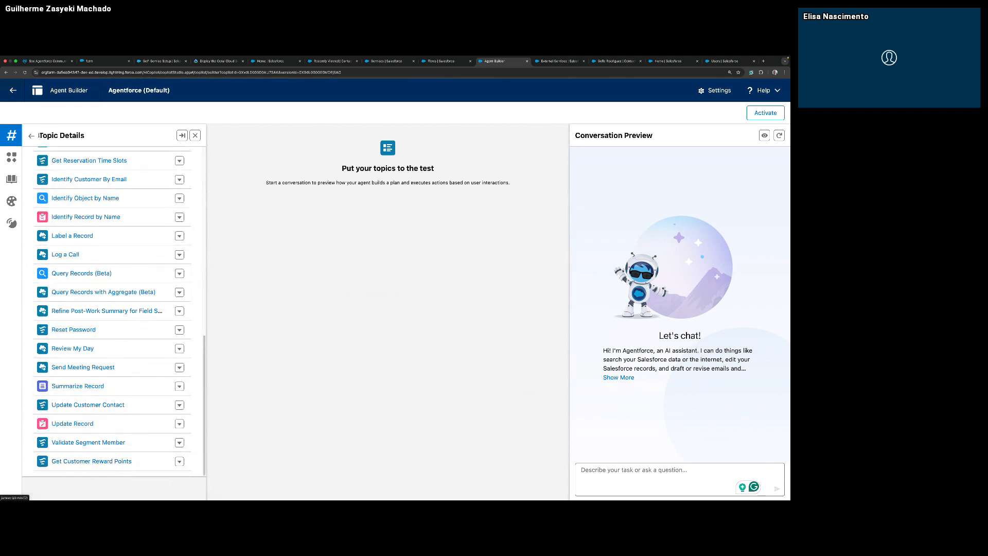
# Add the CustomerServiceAssistant topic instruction "Ask for Reward Id when the user wants Reward points. Make sure the Reward Id is a number".
pyautogui.click(32, 135)
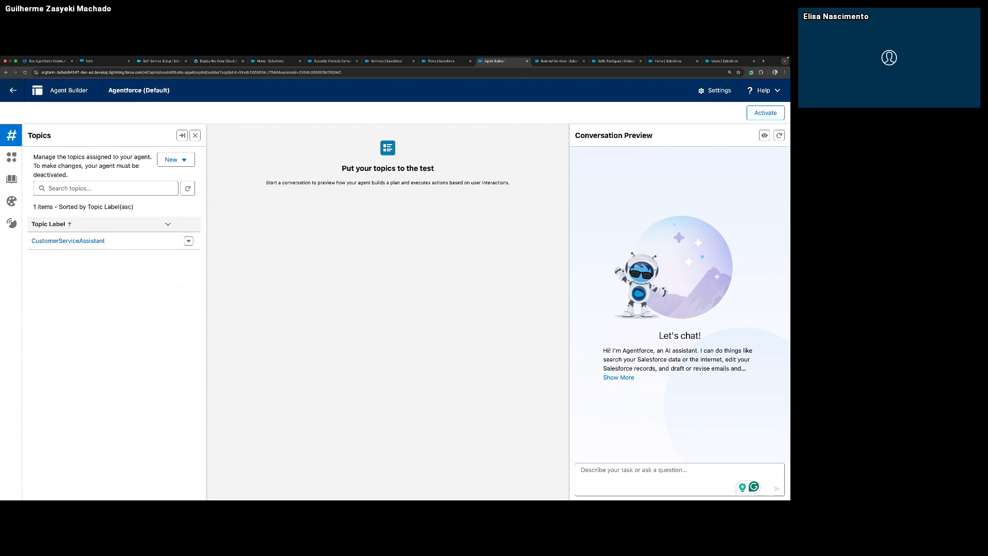
pyautogui.click(68, 240)
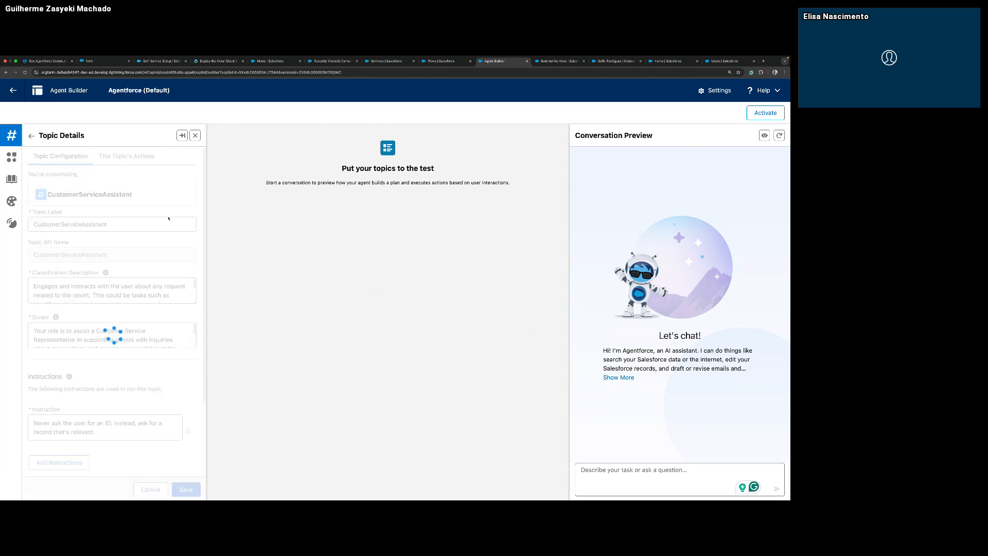
pyautogui.scroll(-4, 205, 384)
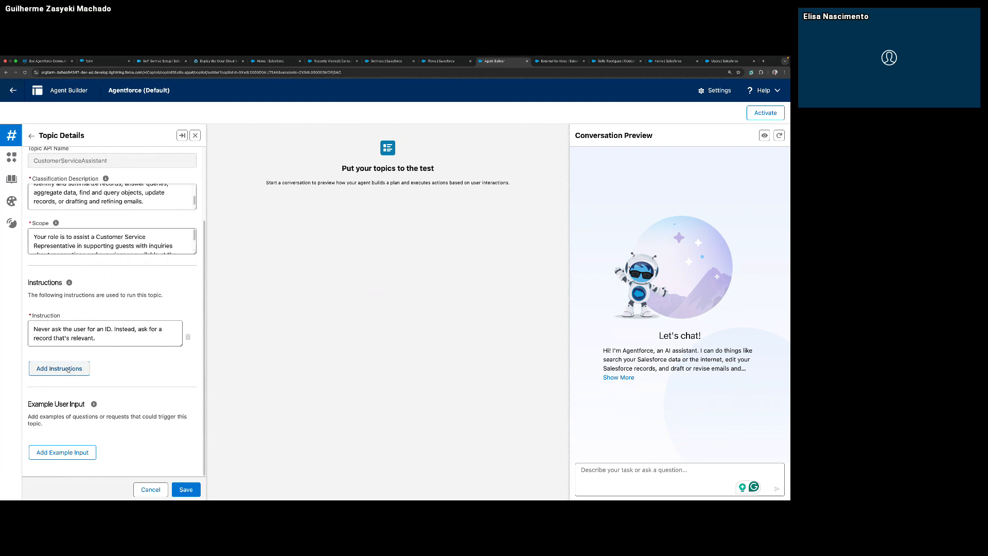
pyautogui.click(69, 369)
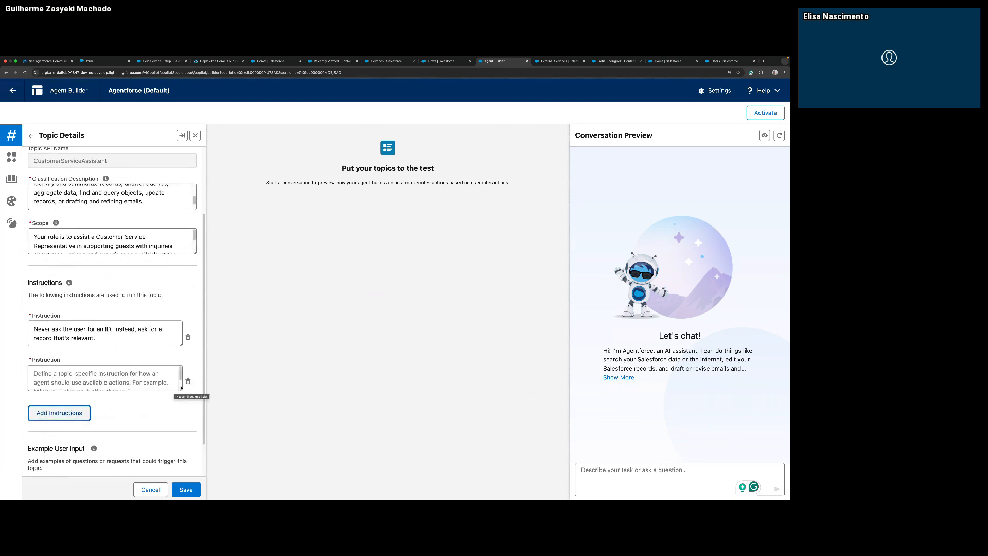
pyautogui.press('super+Tab')
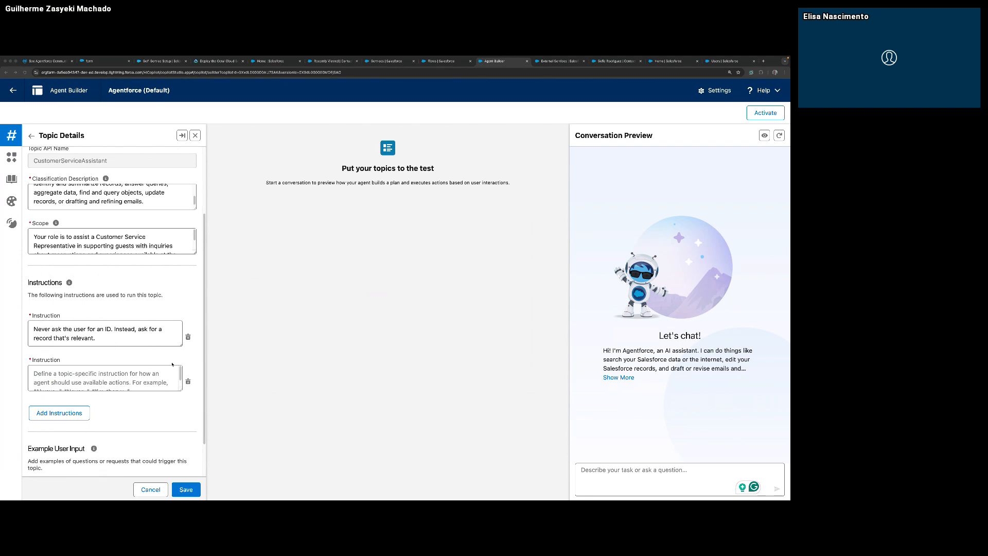
pyautogui.press('super+Tab')
pyautogui.click(127, 382)
pyautogui.press('super+v')
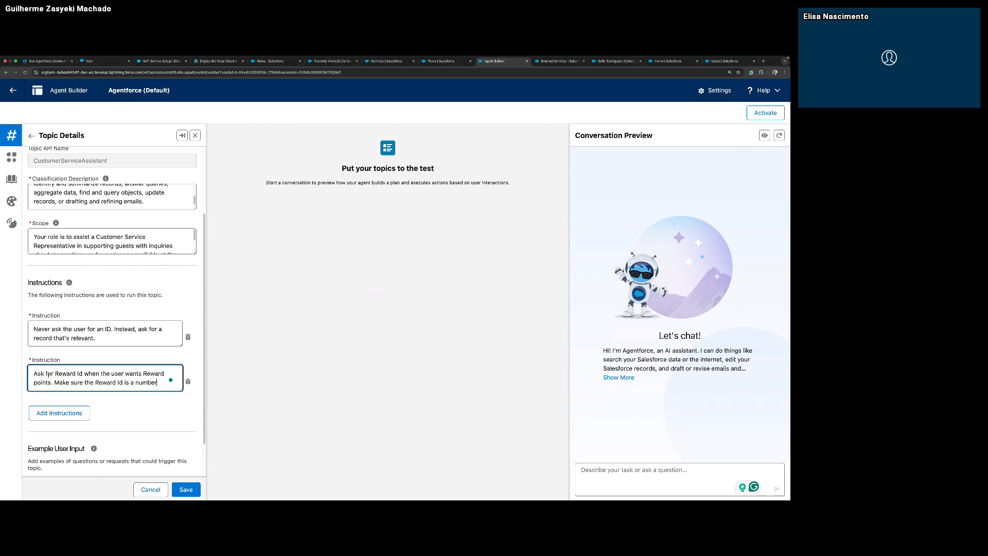
# Review the CustomerServiceAssistant topic configuration and save the topic with its new Reward Id instruction.
pyautogui.scroll(2, 49, 375)
pyautogui.scroll(-1, 62, 378)
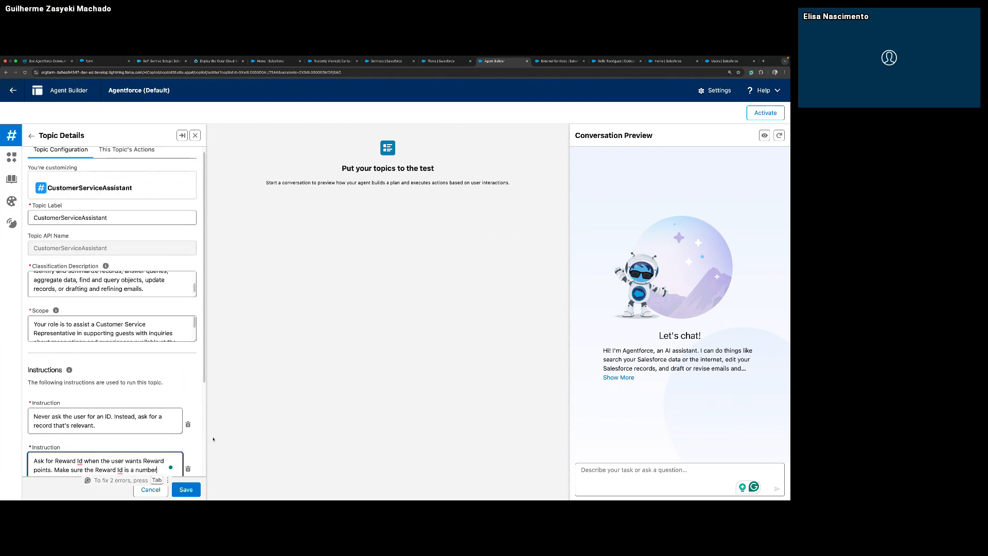
pyautogui.scroll(-3, 213, 439)
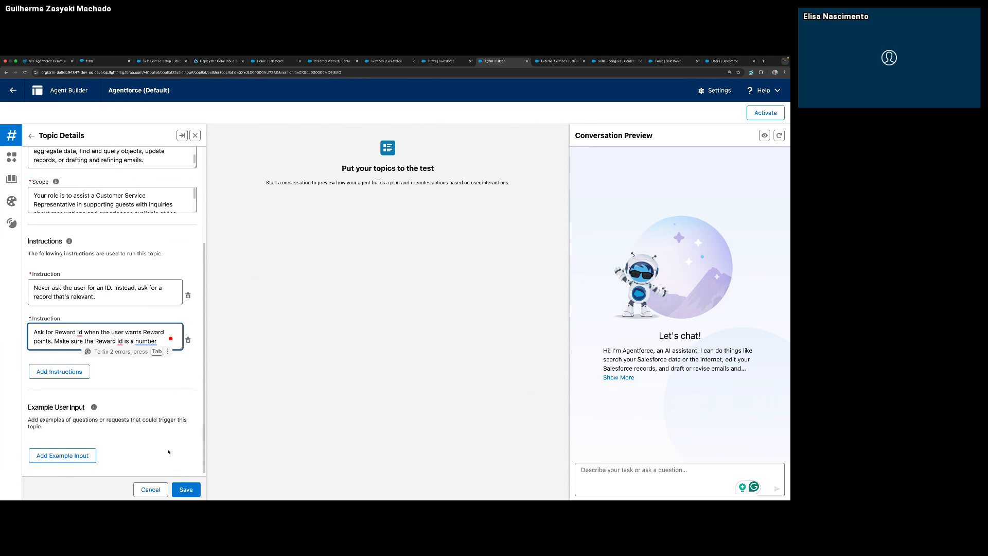
pyautogui.click(185, 488)
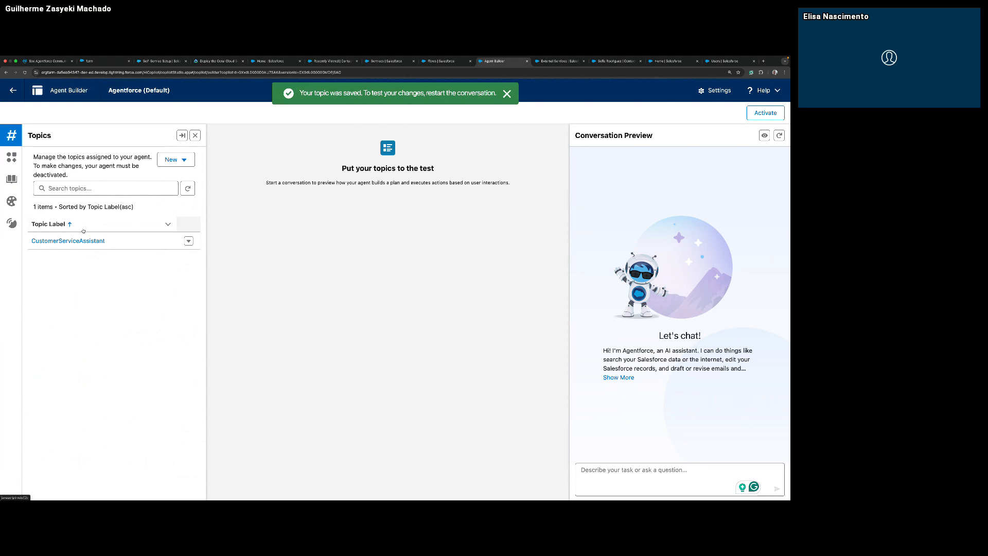
# Reopen the CustomerServiceAssistant topic and check its assigned actions for Get Customer Reward Points.
pyautogui.click(82, 241)
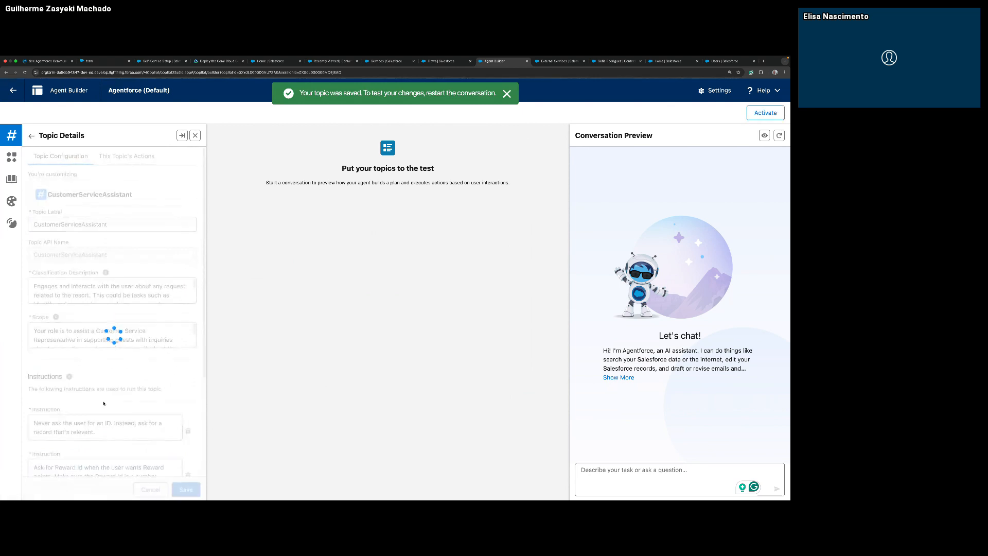
pyautogui.click(119, 157)
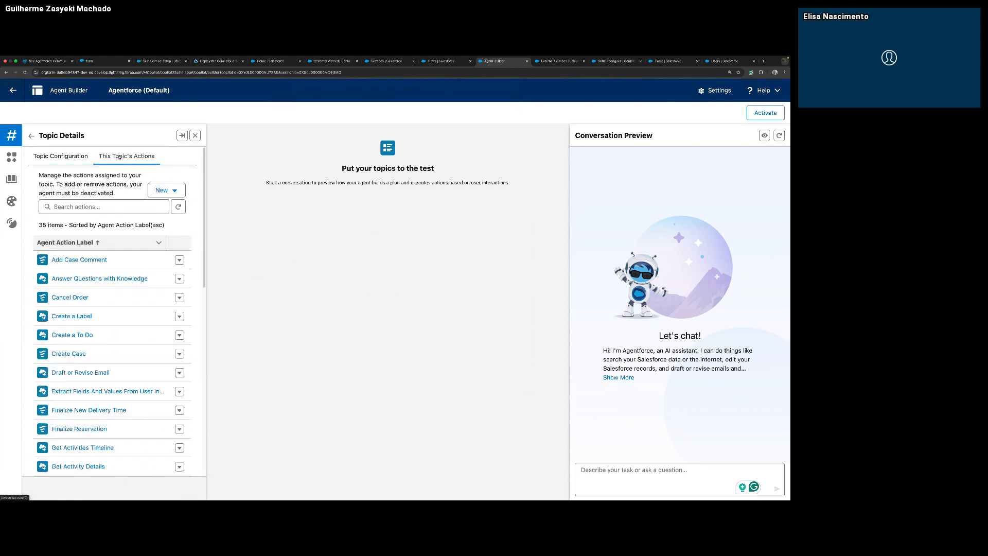
pyautogui.scroll(-7, 124, 433)
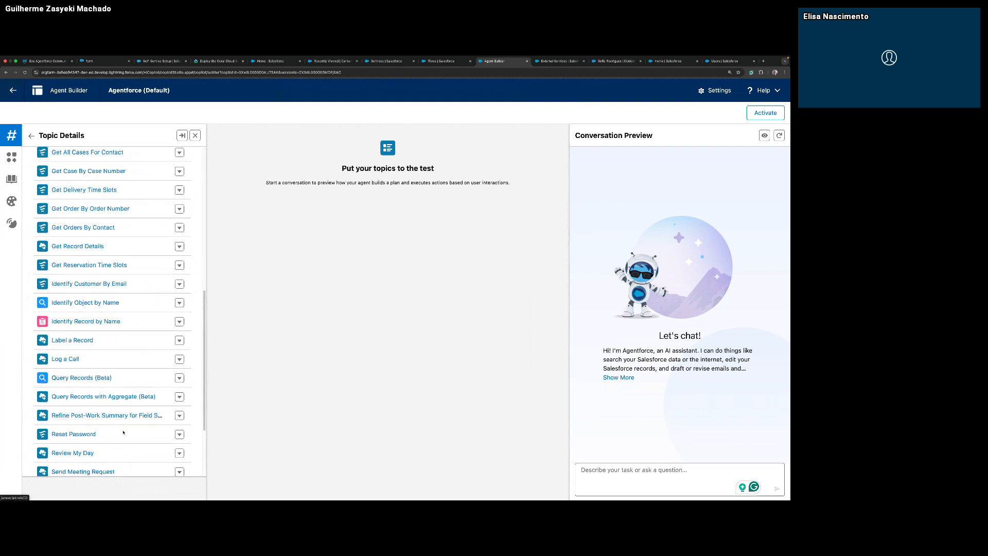
pyautogui.scroll(-3, 124, 433)
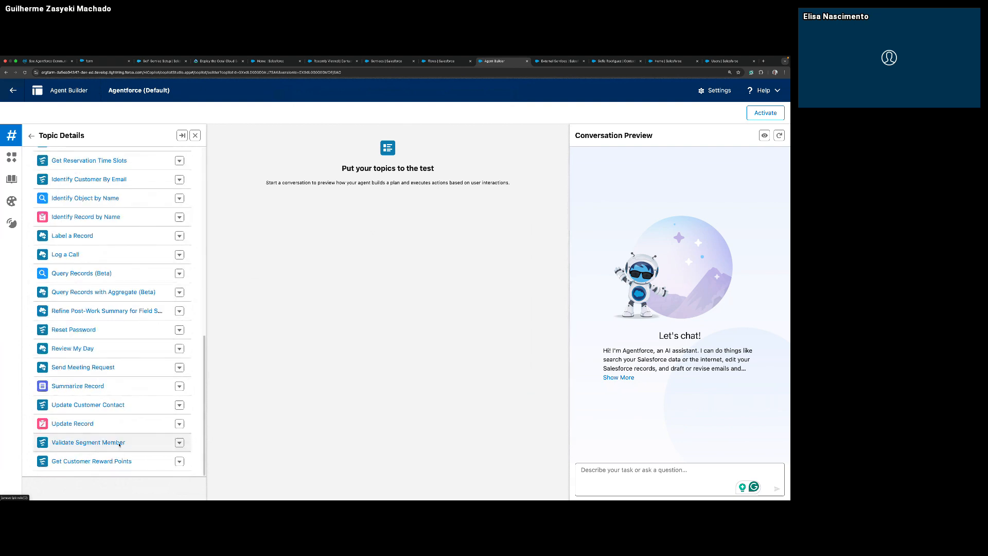
# Return to the topic overview, activate the agent and restart the conversation preview.
pyautogui.click(30, 137)
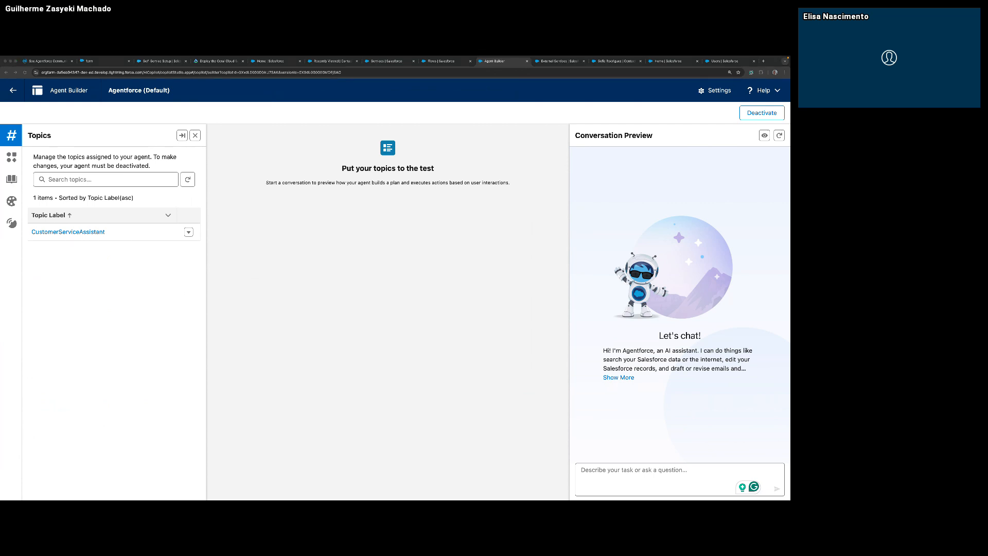
pyautogui.click(780, 135)
pyautogui.click(781, 134)
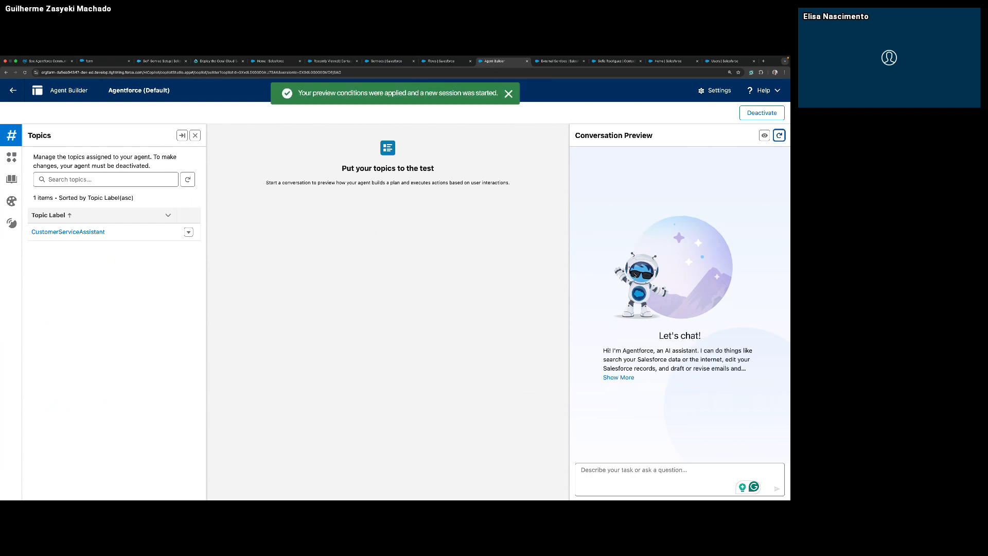
# Ask the agent in the conversation preview to get the Reward Points for a numeric Reward Id.
pyautogui.click(652, 478)
pyautogui.write('Get me the Reward Points for Reward Id 3553.')
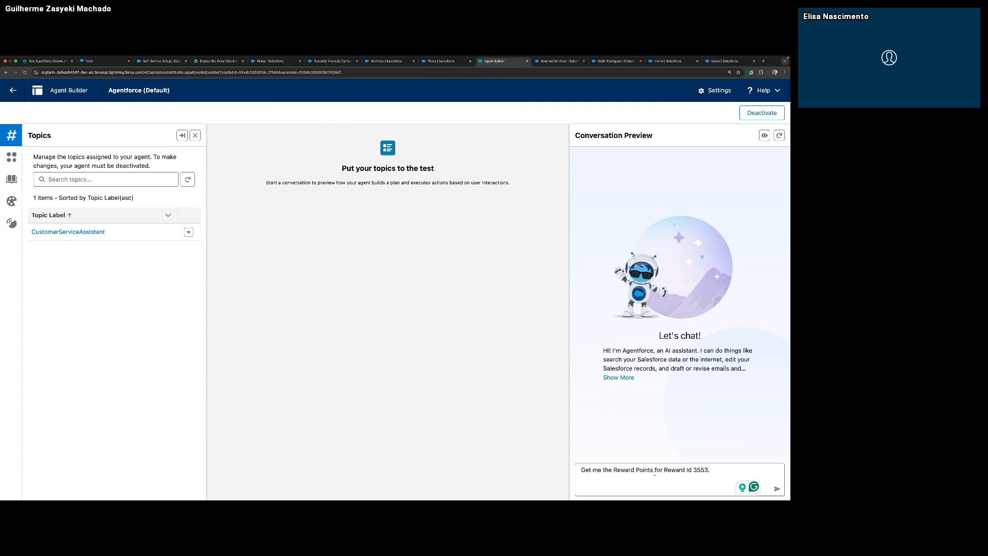
pyautogui.click(777, 487)
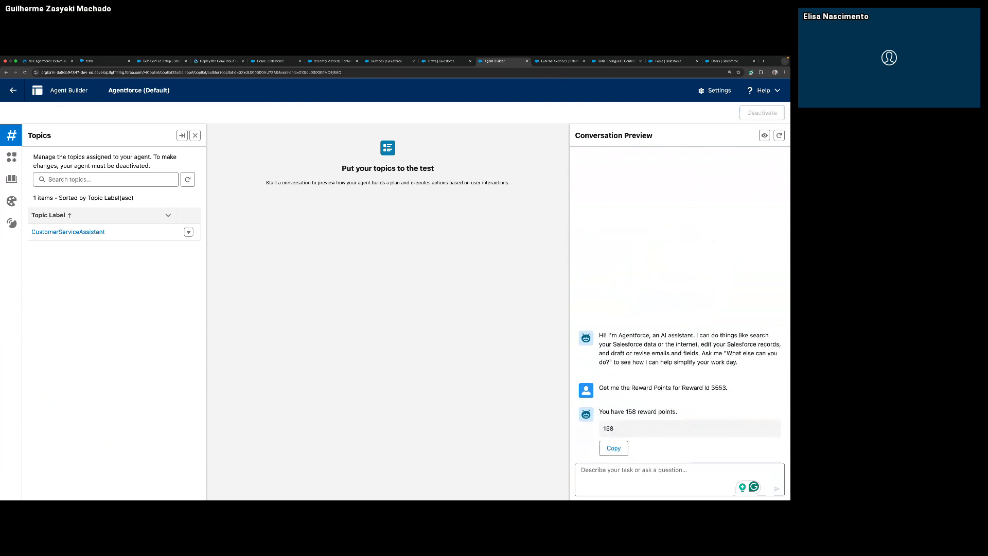
# Examine the plan for the reward points request, including the topic's actions and the input and output of Get Customer Reward Points.
pyautogui.scroll(-2, 253, 208)
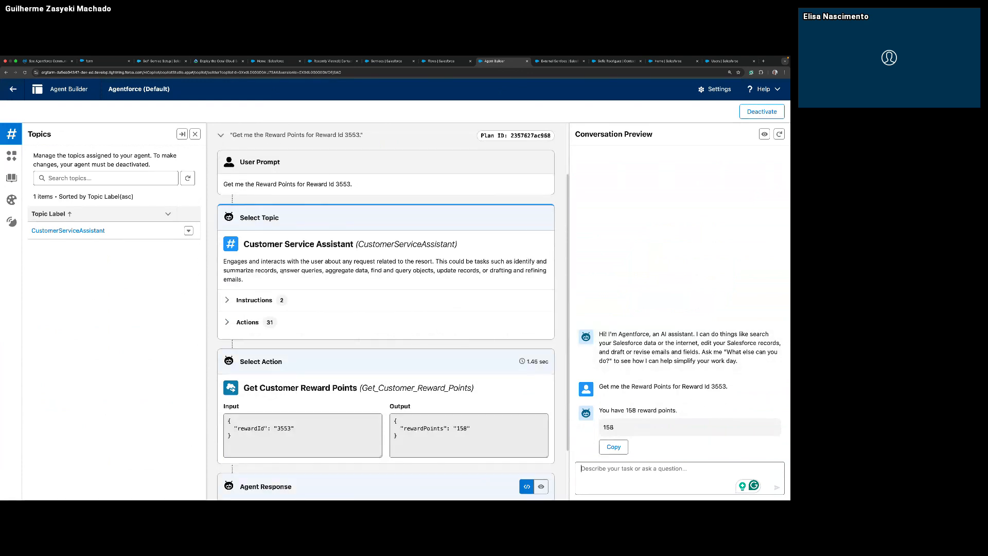
pyautogui.click(246, 323)
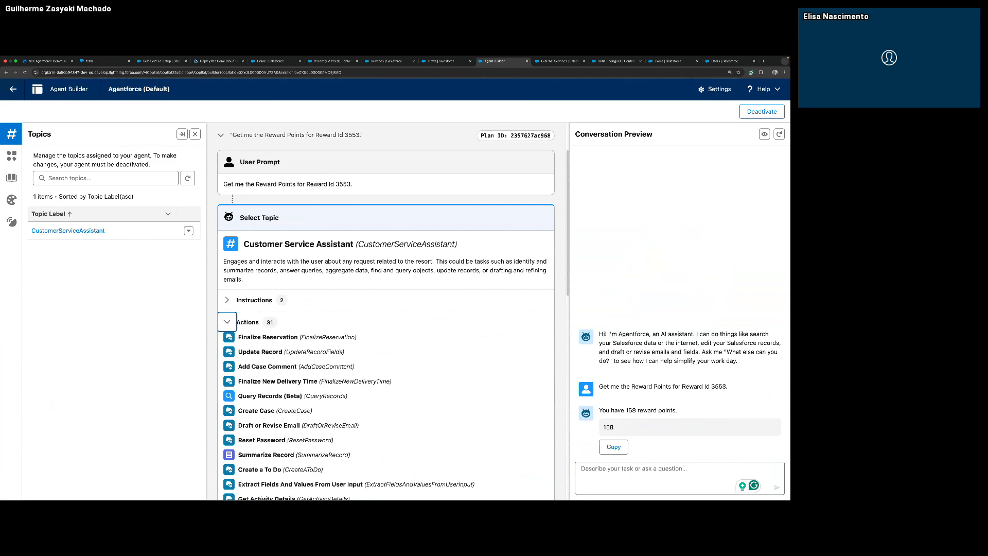
pyautogui.scroll(-2, 343, 367)
pyautogui.scroll(-9, 329, 411)
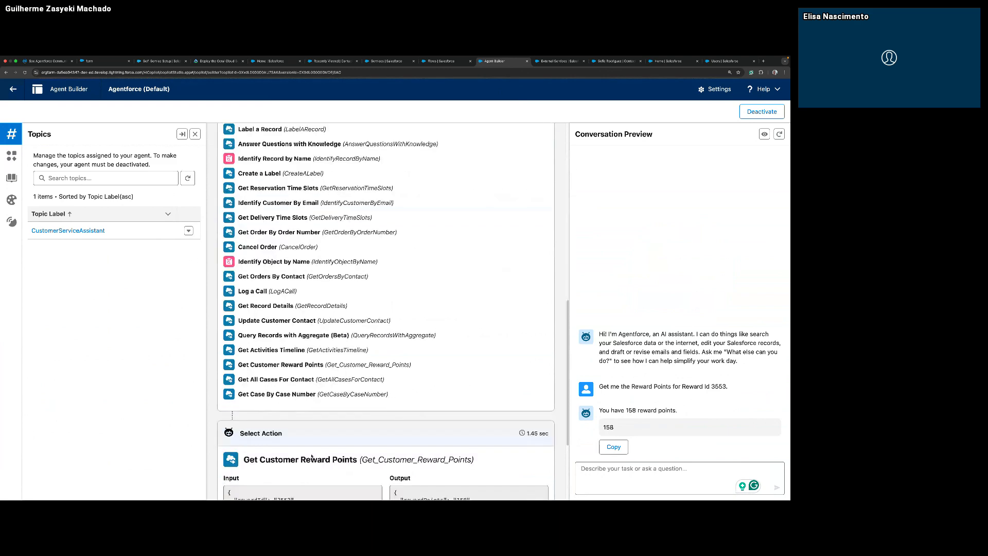
pyautogui.moveTo(251, 460); pyautogui.dragTo(344, 460)
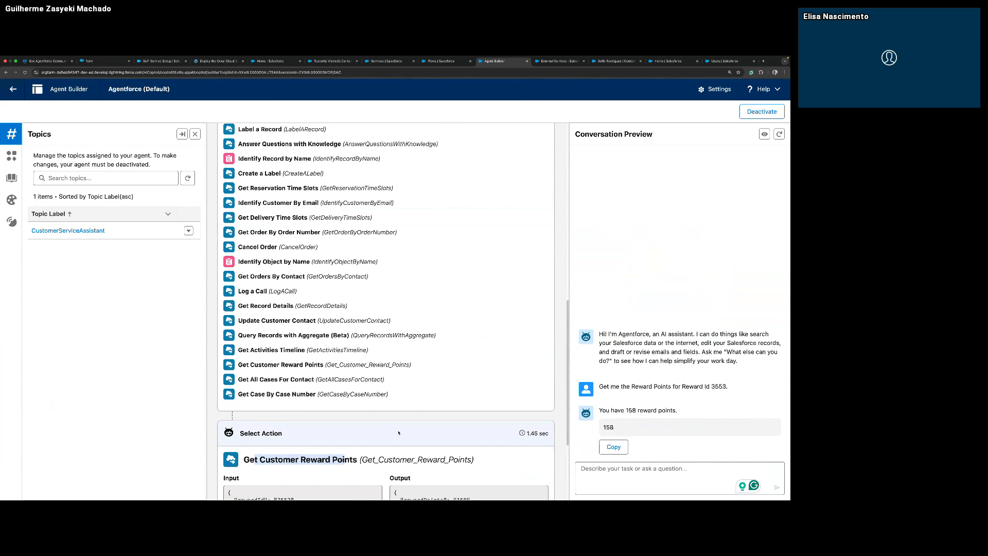
pyautogui.scroll(-2, 399, 433)
pyautogui.click(248, 416)
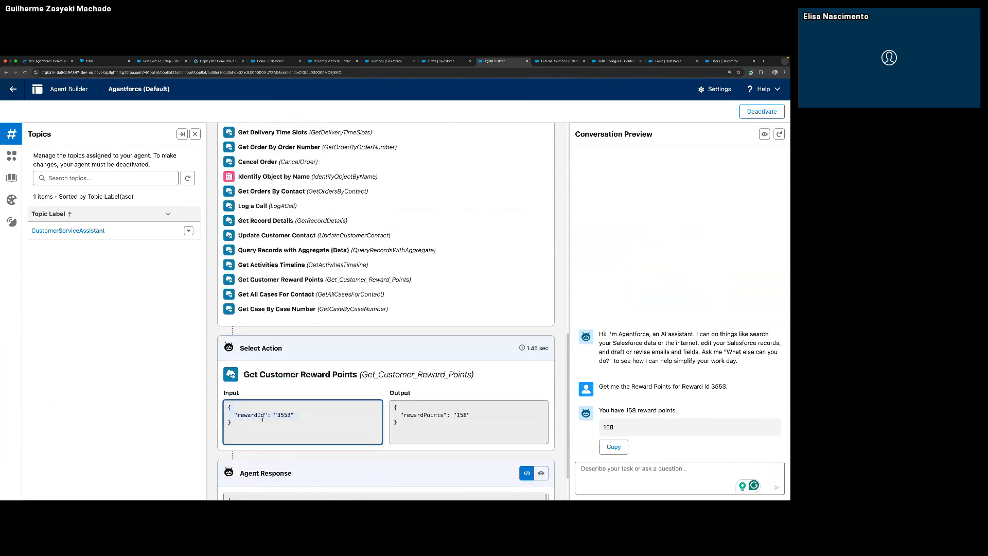
pyautogui.click(403, 429)
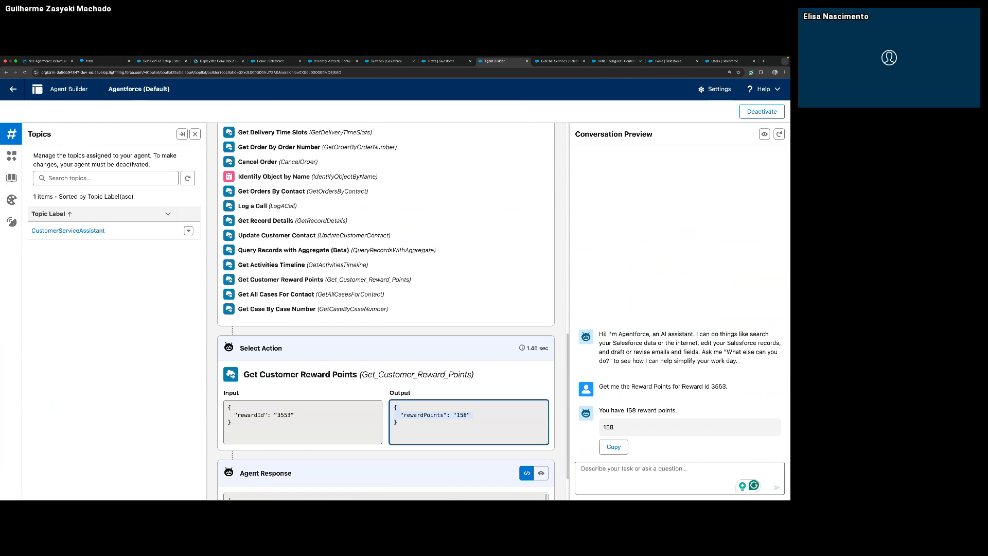
# Test the Reward Id instruction by sending the preview prompt "Get customer Reward Points for Reward Id 36bfc".
pyautogui.press('super+Tab')
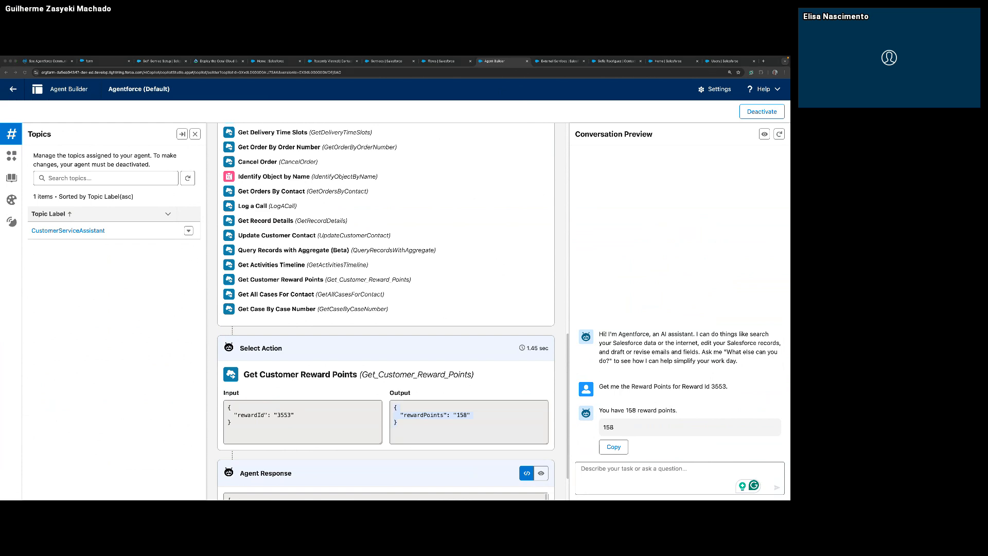
pyautogui.press('super+Tab')
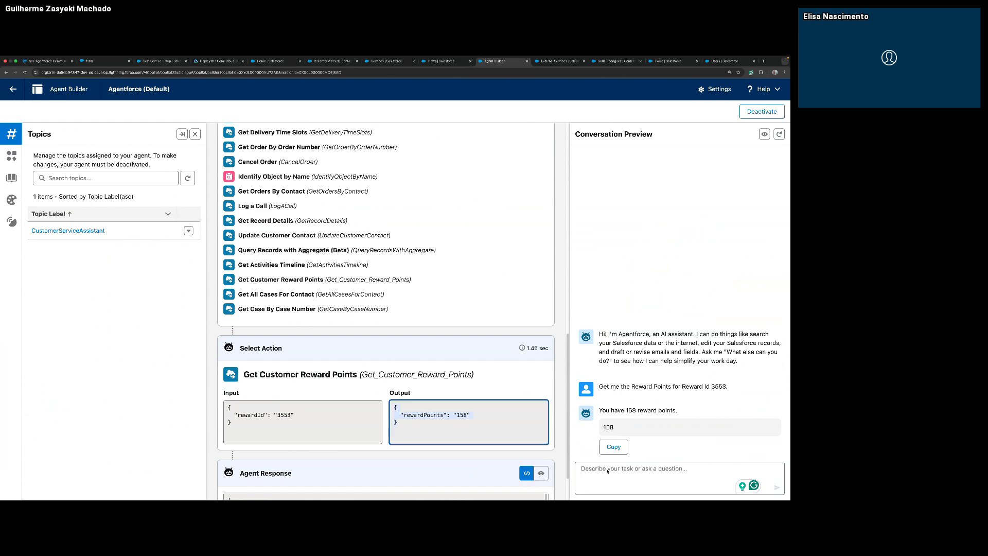
pyautogui.click(607, 469)
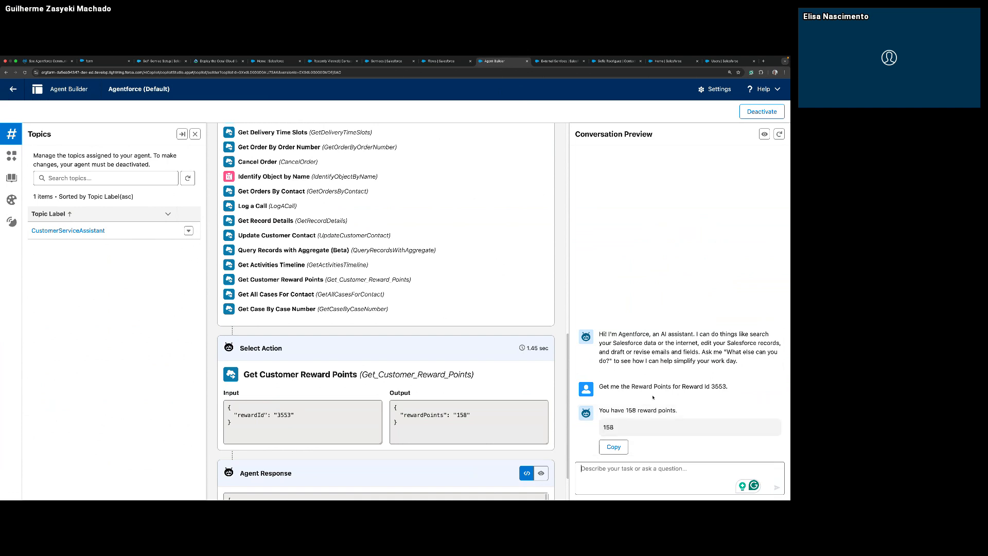
pyautogui.write('Get customer Reward Points for Reward Id 36bfc')
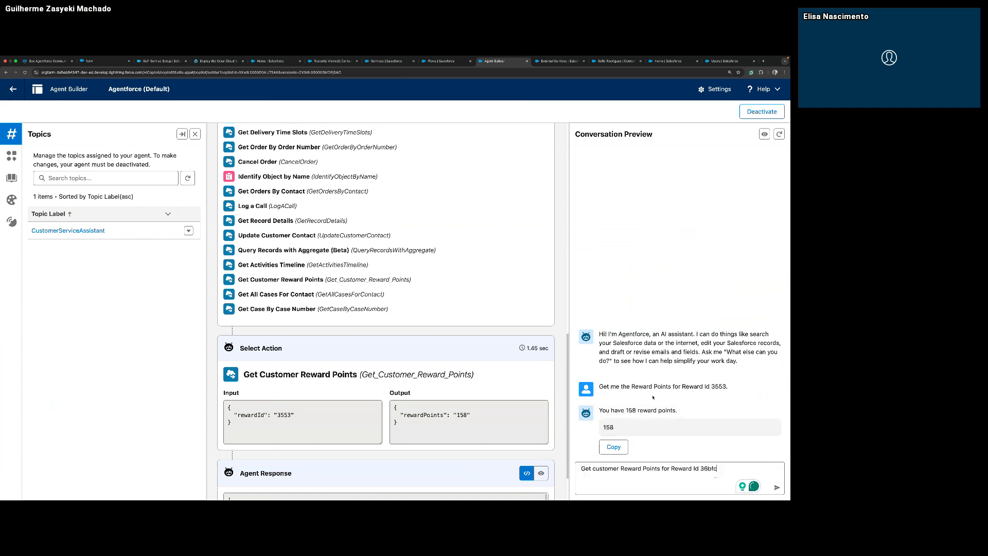
pyautogui.press('Return')
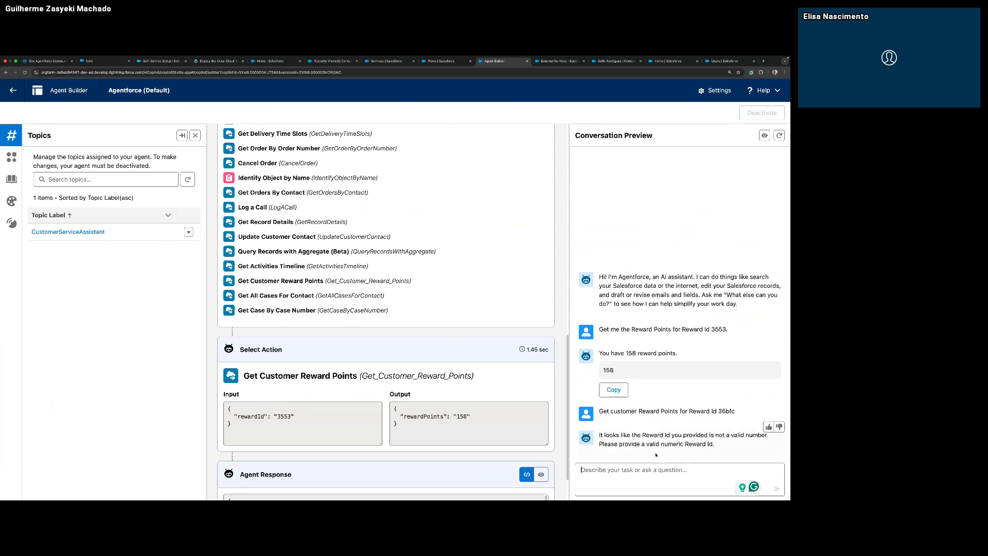
# Examine the agent's reply and plan for the non-numeric Reward Id and compare them with the first request's plan.
pyautogui.moveTo(658, 435); pyautogui.dragTo(717, 444)
pyautogui.click(700, 443)
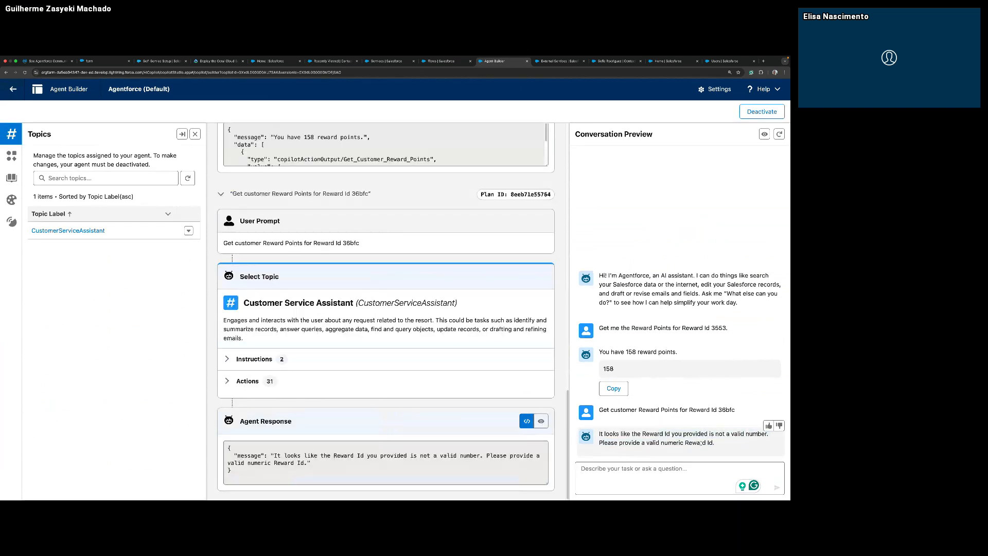
pyautogui.tripleClick(604, 434)
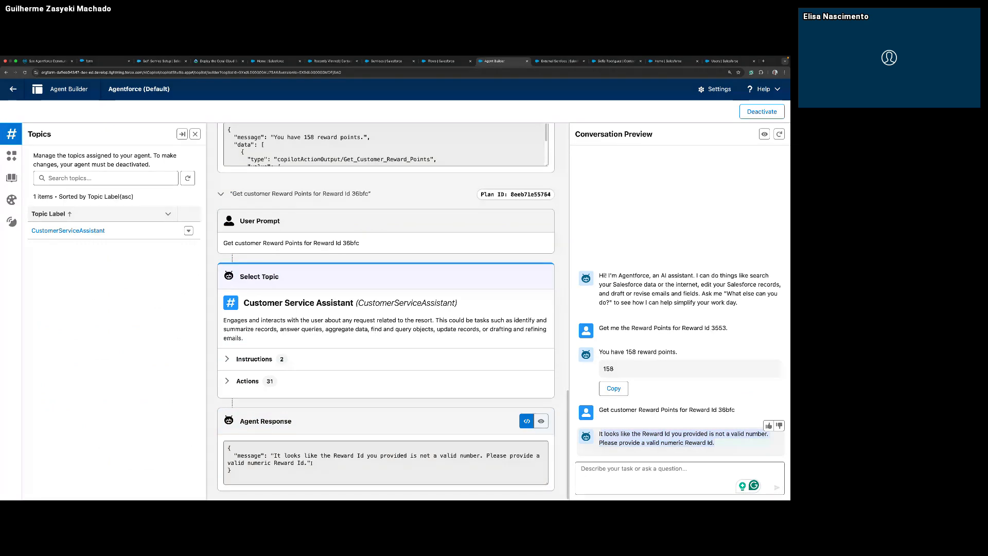
pyautogui.moveTo(312, 464); pyautogui.dragTo(205, 450)
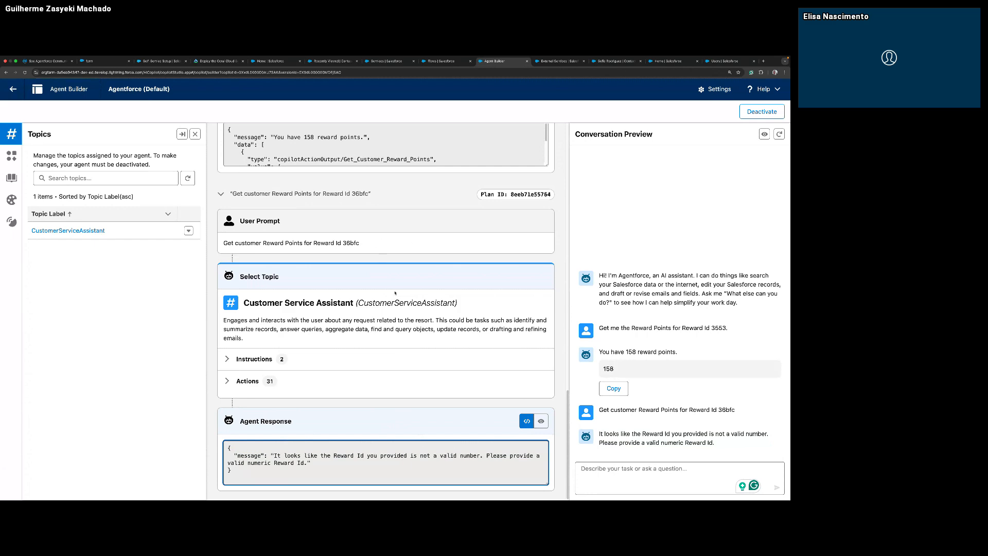
pyautogui.scroll(3, 395, 293)
pyautogui.scroll(2, 395, 294)
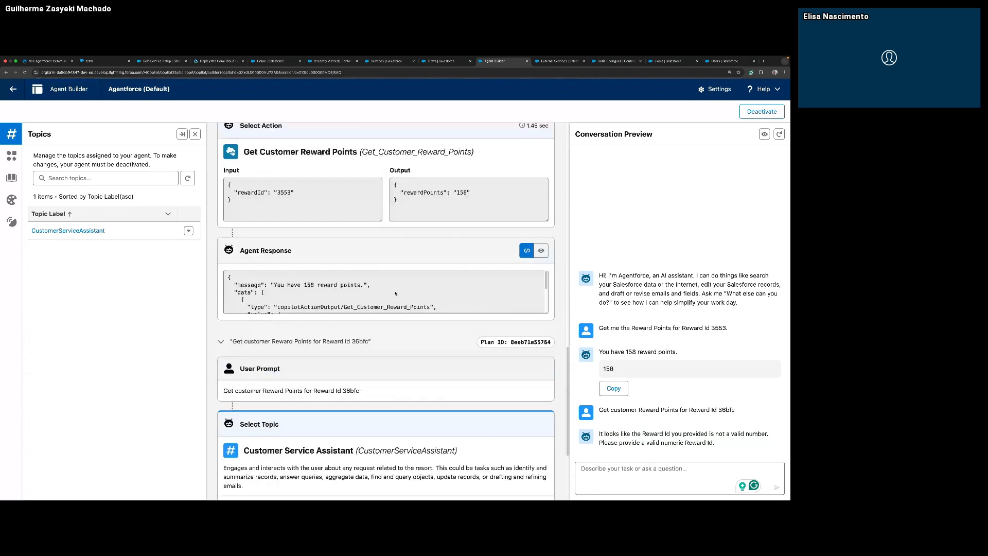
pyautogui.scroll(-3, 395, 293)
pyautogui.scroll(-2, 395, 293)
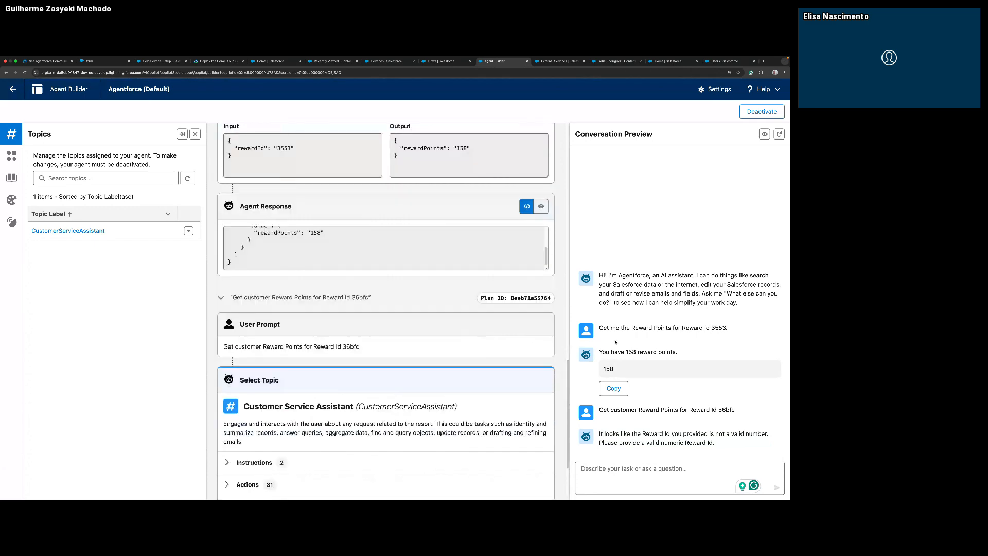
pyautogui.scroll(-3, 416, 370)
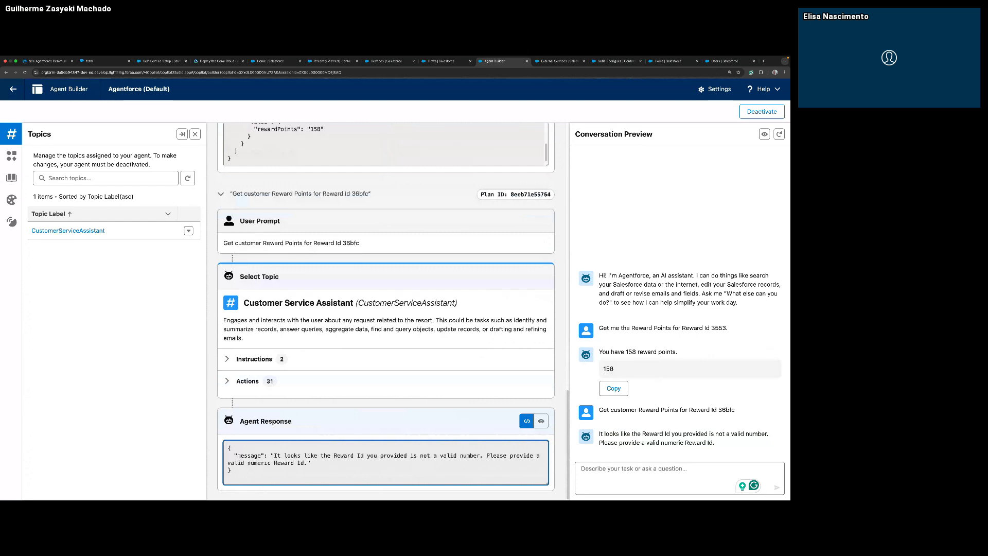
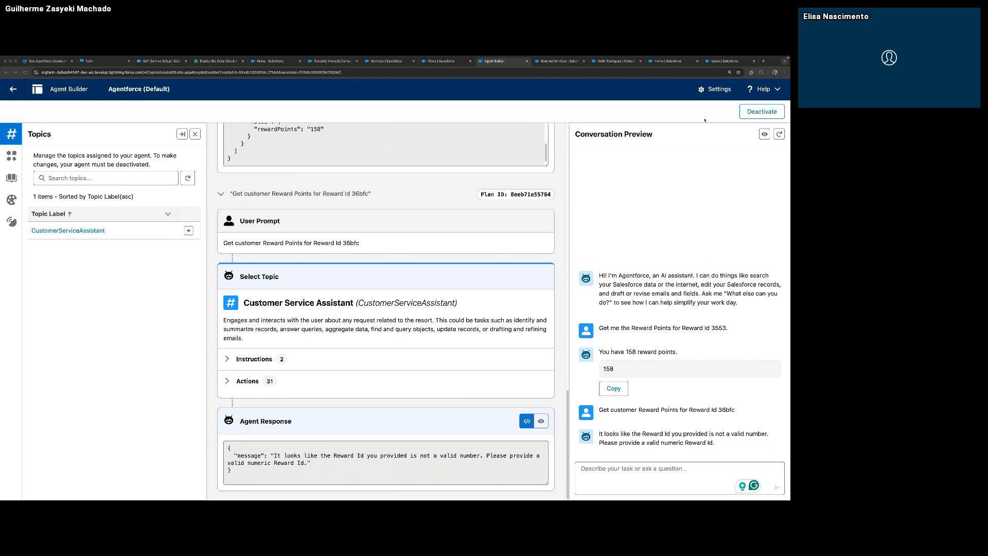
# Deactivate the agent and add Portuguese (Brazil) to the selected languages in its Language Settings.
pyautogui.click(12, 222)
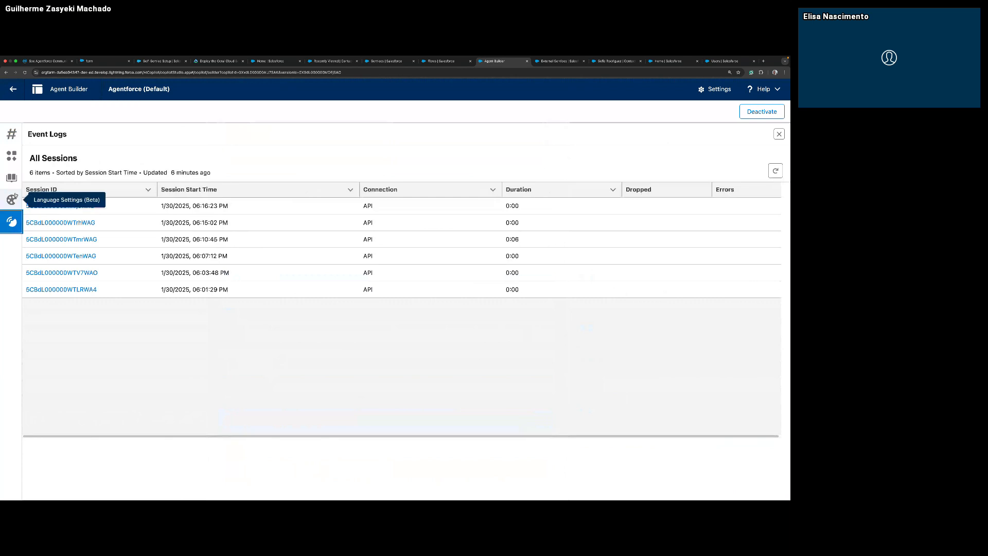
pyautogui.click(15, 195)
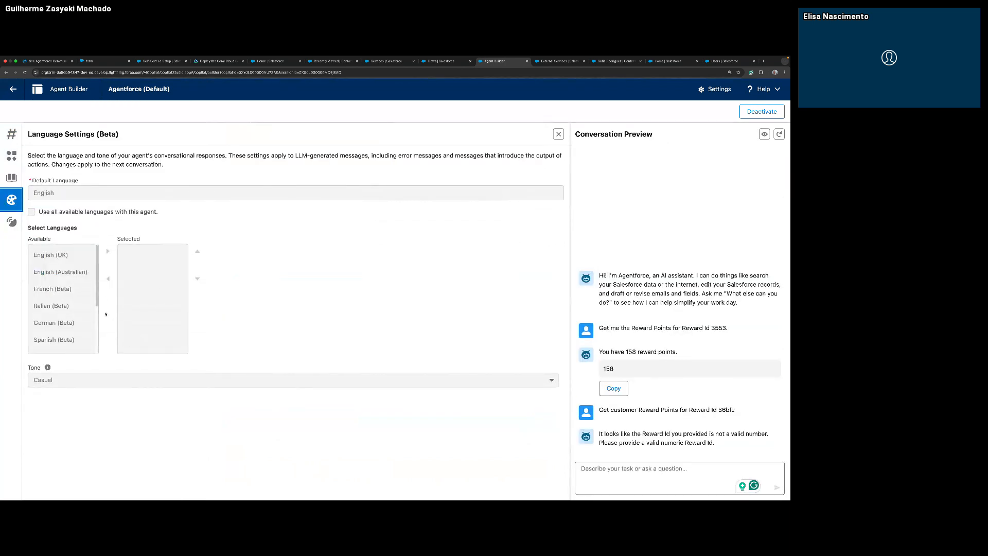
pyautogui.scroll(-3, 78, 324)
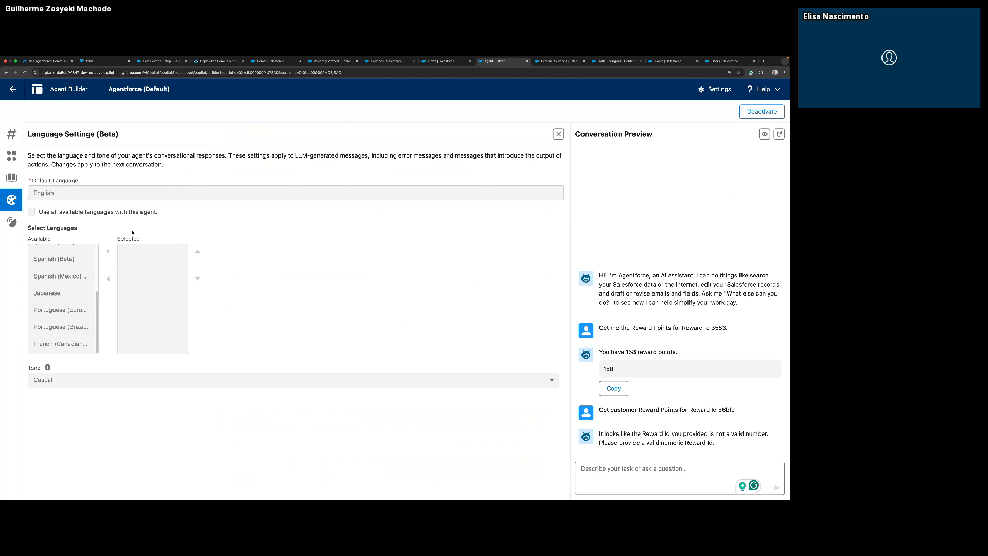
pyautogui.click(762, 111)
pyautogui.click(420, 312)
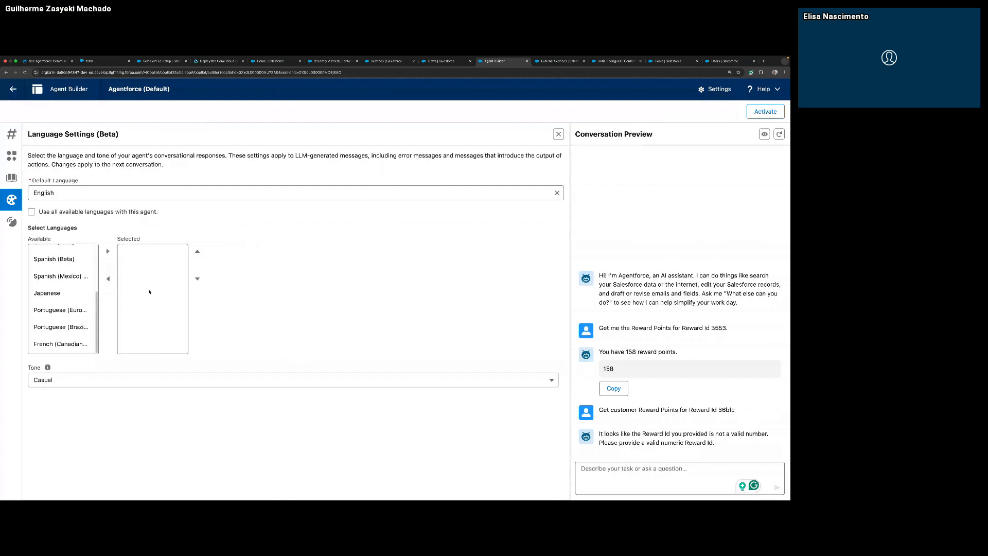
pyautogui.click(61, 327)
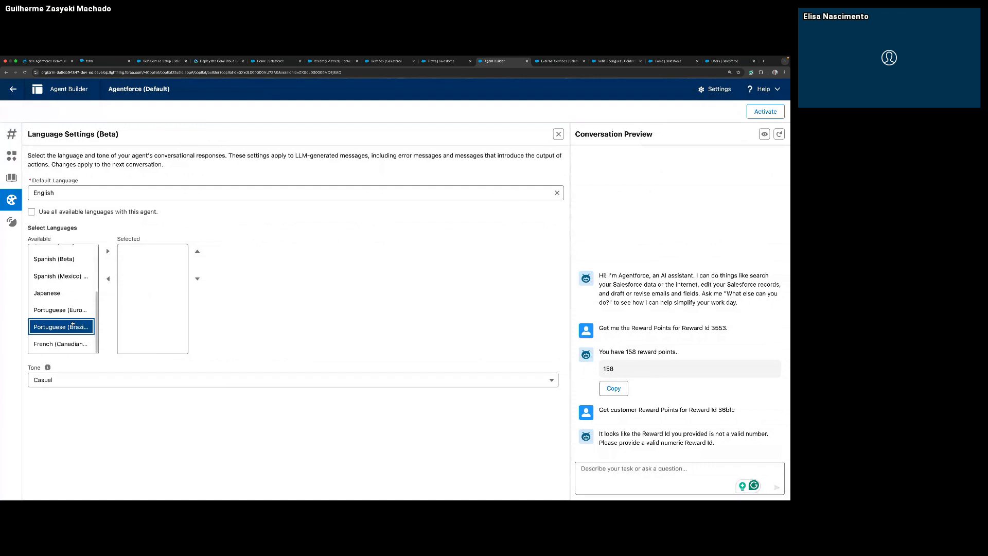
pyautogui.click(108, 252)
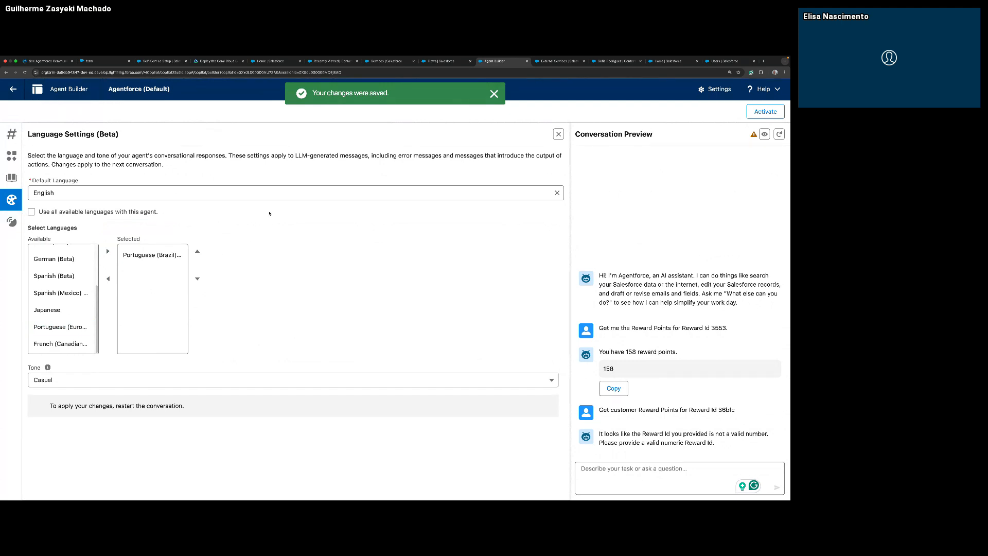
# Reactivate the agent and restart the preview conversation to apply the language change.
pyautogui.click(767, 111)
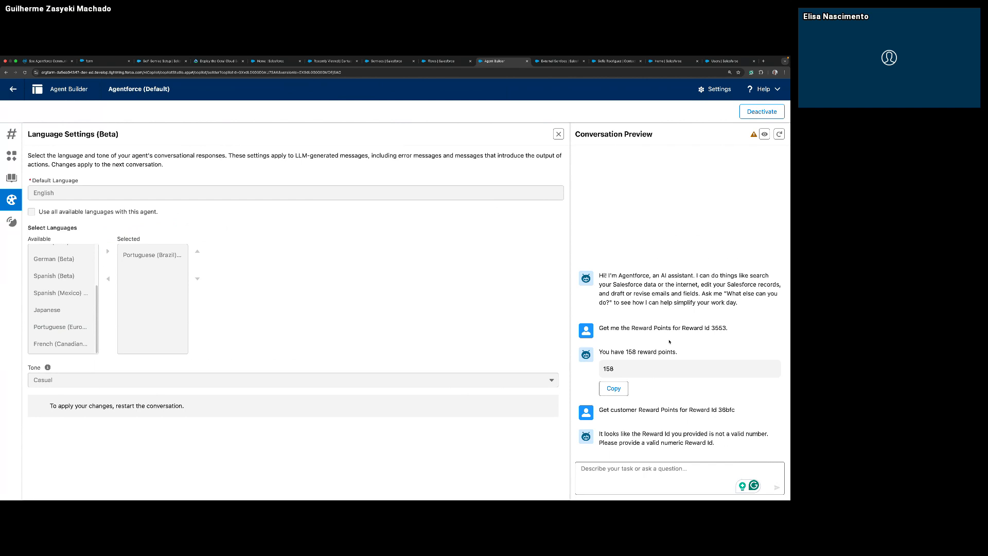
pyautogui.click(643, 479)
pyautogui.click(779, 134)
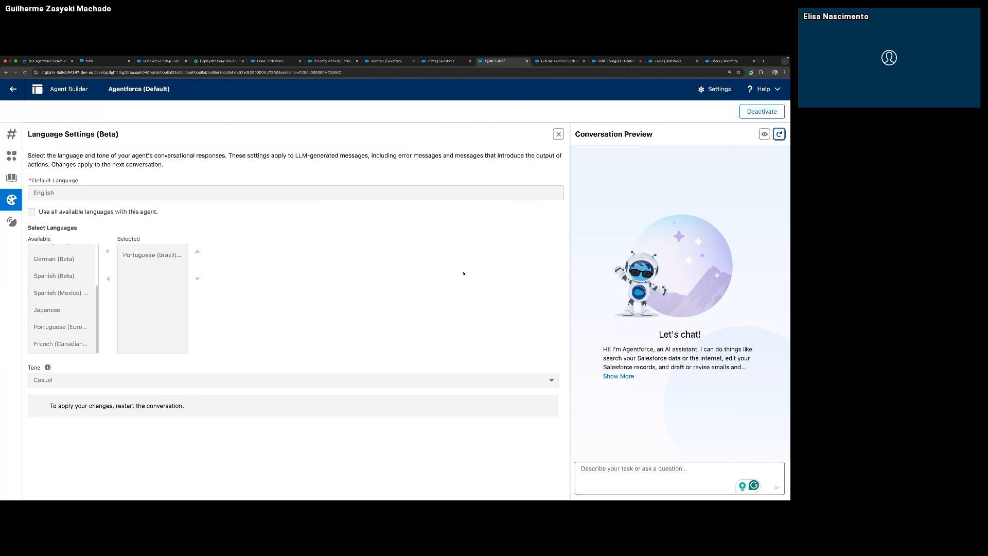
# Send the preview prompt "Olá, consegue me trazer os pontos de reward do reward id" with the numeric Reward Id and view its plan.
pyautogui.click(653, 467)
pyautogui.write('Olá, cons')
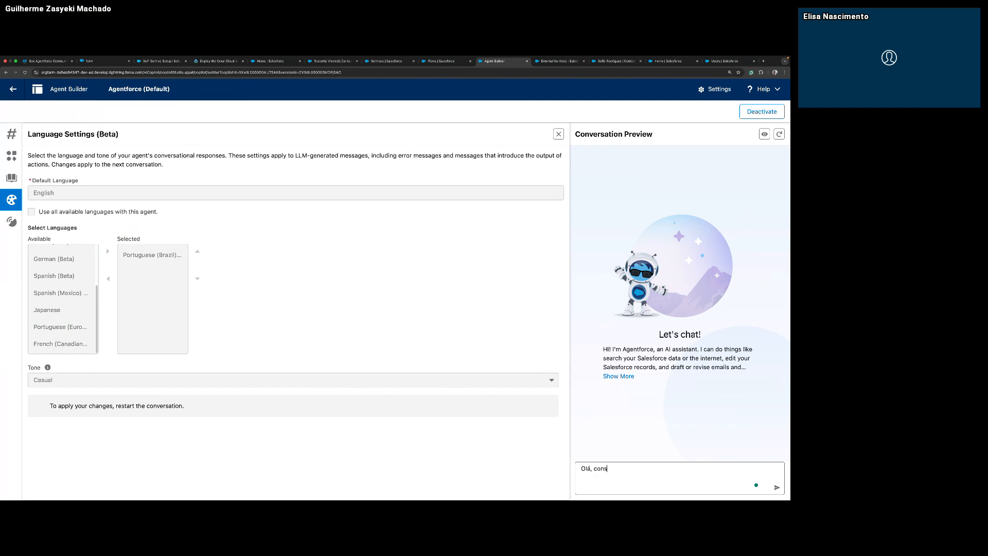
pyautogui.write('egue me trazer os pontos de reward')
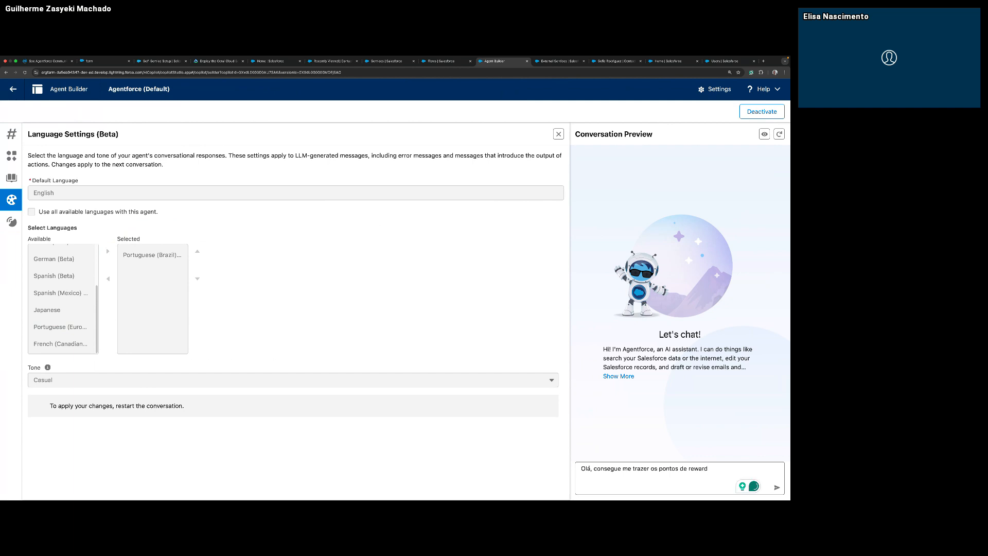
pyautogui.write('do reward id')
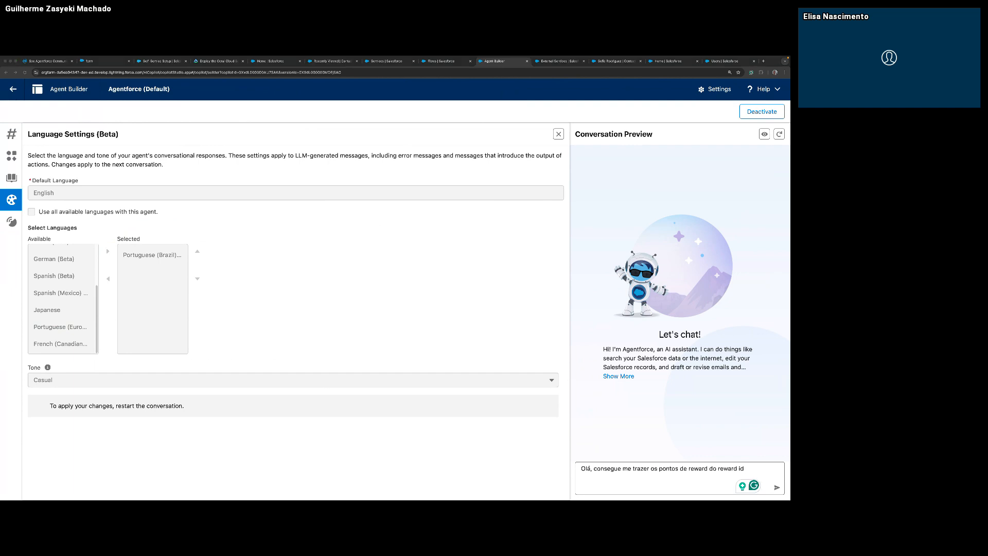
pyautogui.click(756, 453)
pyautogui.write('3553.')
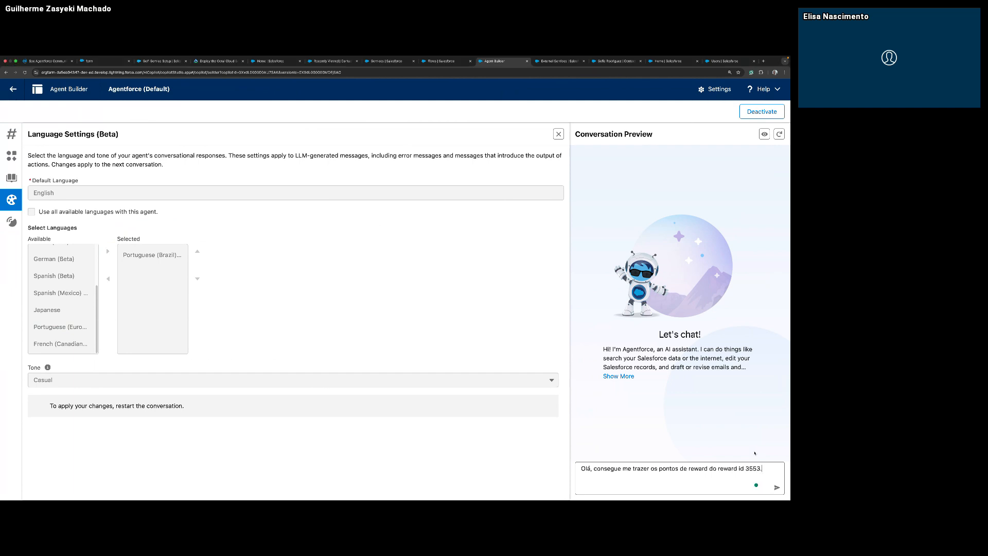
pyautogui.press('Return')
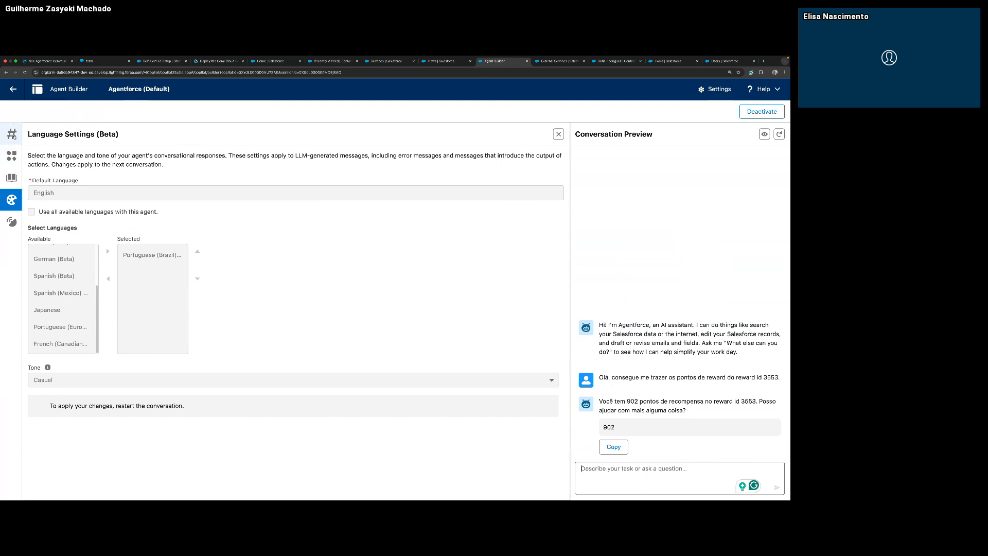
pyautogui.click(13, 135)
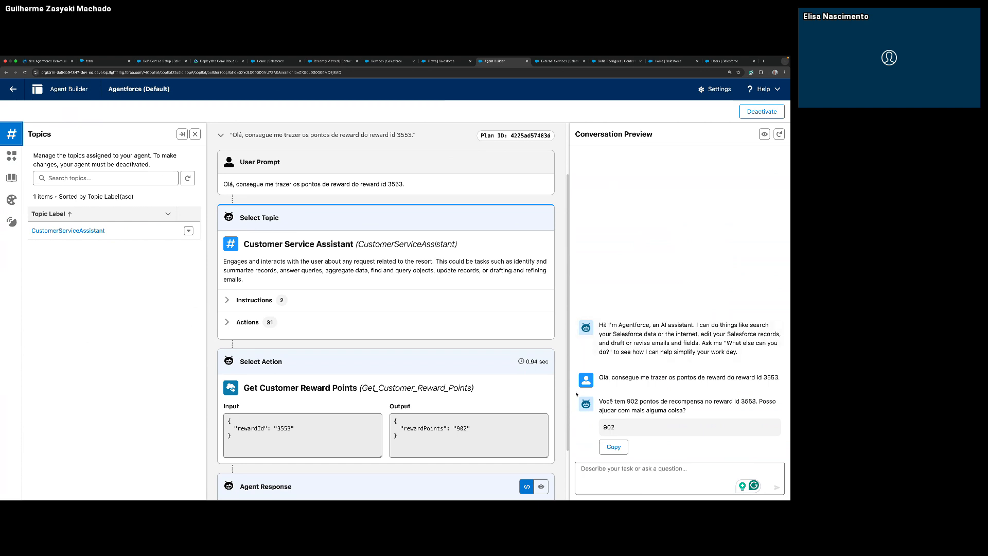
# Test the Reward Id instruction in Portuguese by sending the preview prompt "consegue me trazer os reward points do id 36bfc".
pyautogui.click(633, 467)
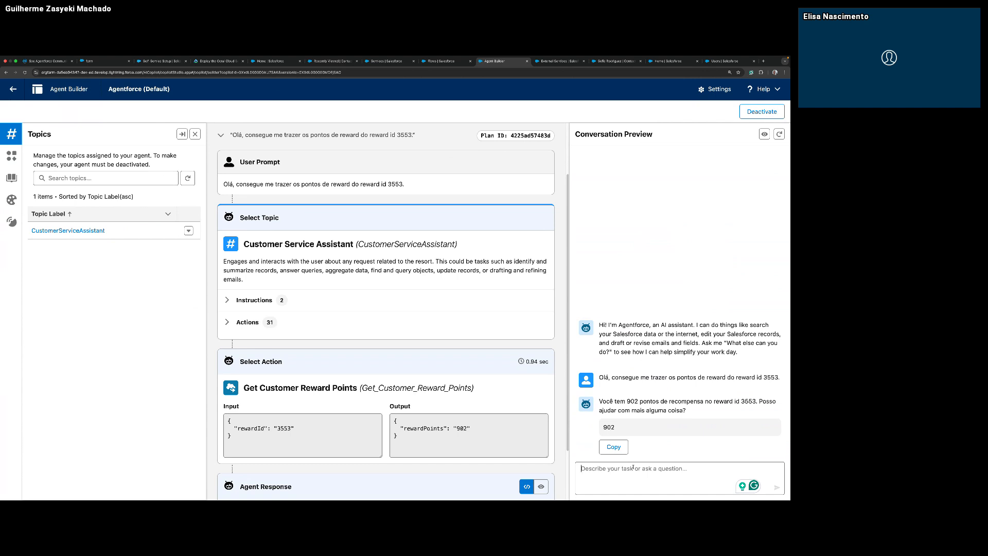
pyautogui.write('conse')
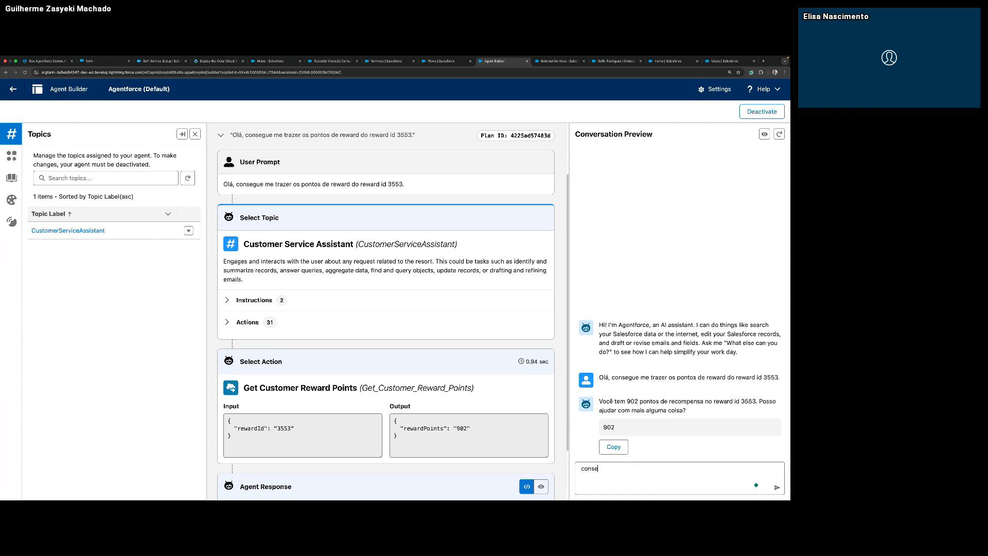
pyautogui.write('gue me trazer os reward po')
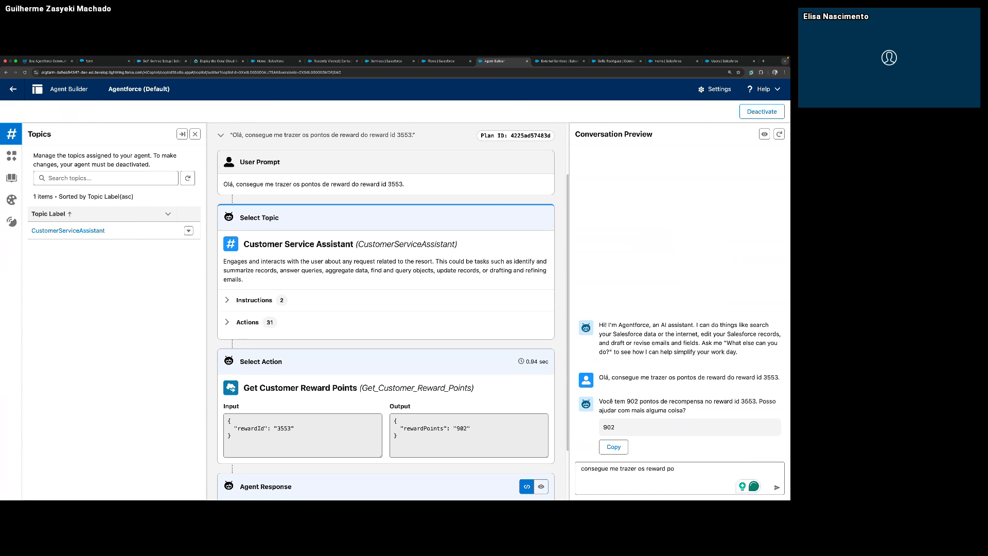
pyautogui.write('ins do r')
pyautogui.press('BackSpace')
pyautogui.write('id')
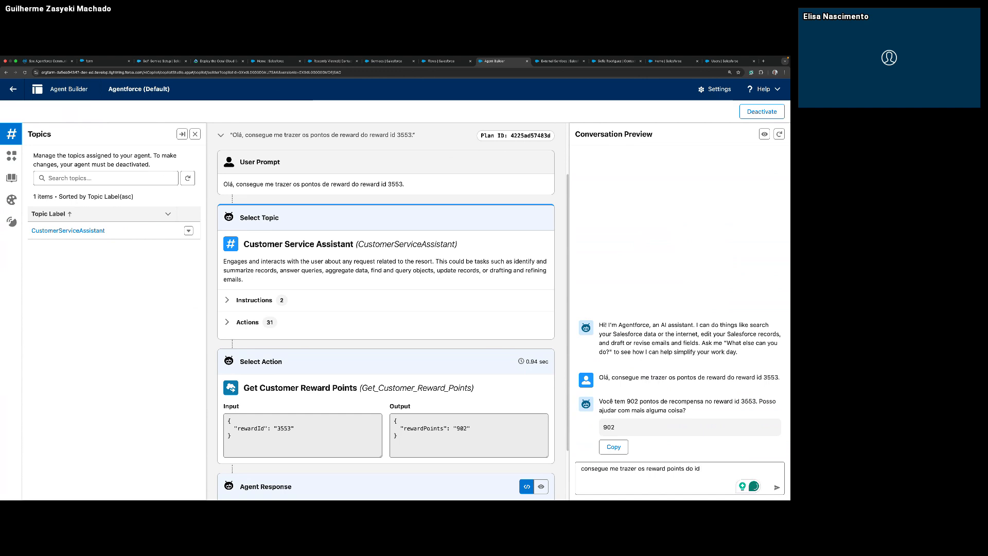
pyautogui.write(' 36bfc')
pyautogui.press('Return')
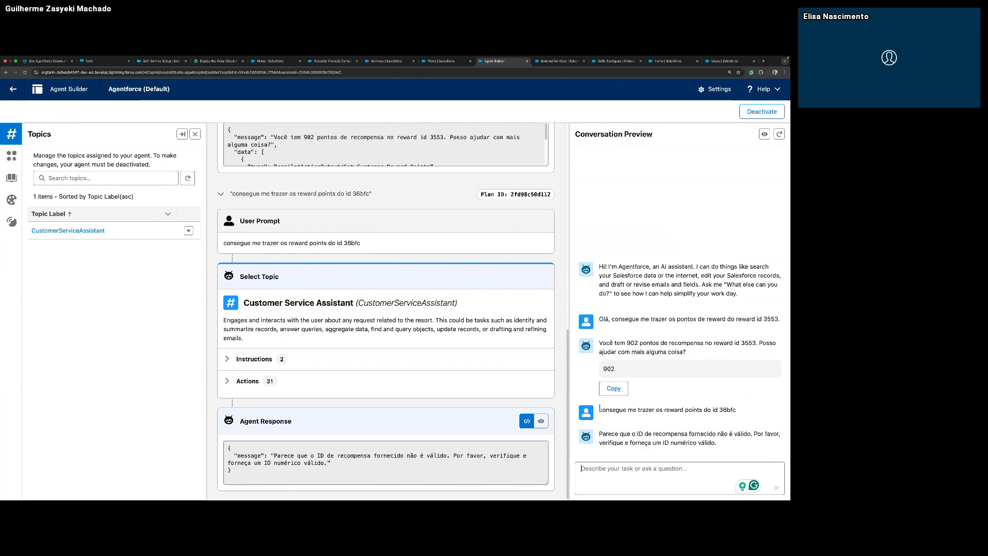
# Reuse the previous Portuguese prompt with the valid numeric Reward Id in place of 36bfc, send it, and review its plan and response.
pyautogui.moveTo(600, 411); pyautogui.dragTo(718, 409)
pyautogui.hotkey('ctrl', 'c')
pyautogui.click(677, 488)
pyautogui.hotkey('ctrl', 'v')
pyautogui.write('35')
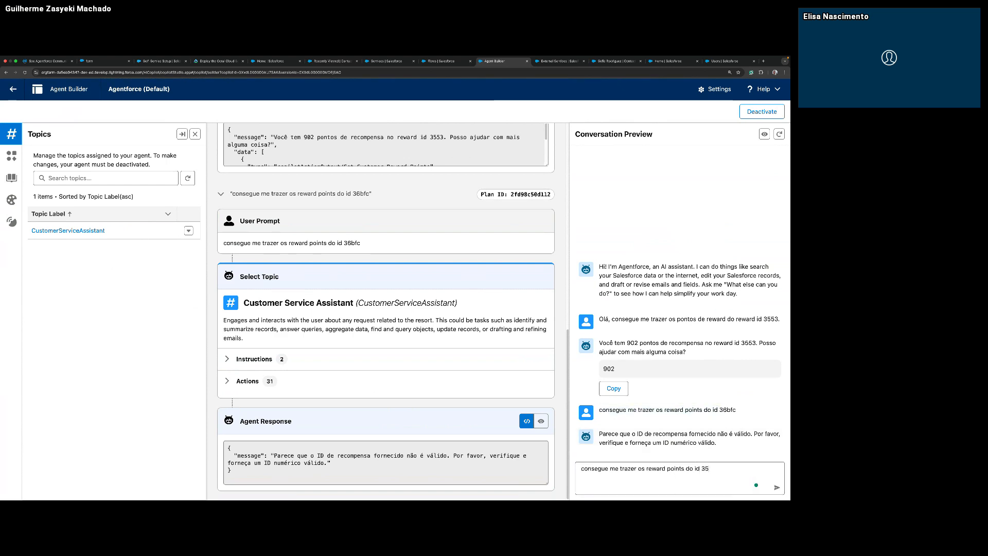
pyautogui.write('53')
pyautogui.press('Return')
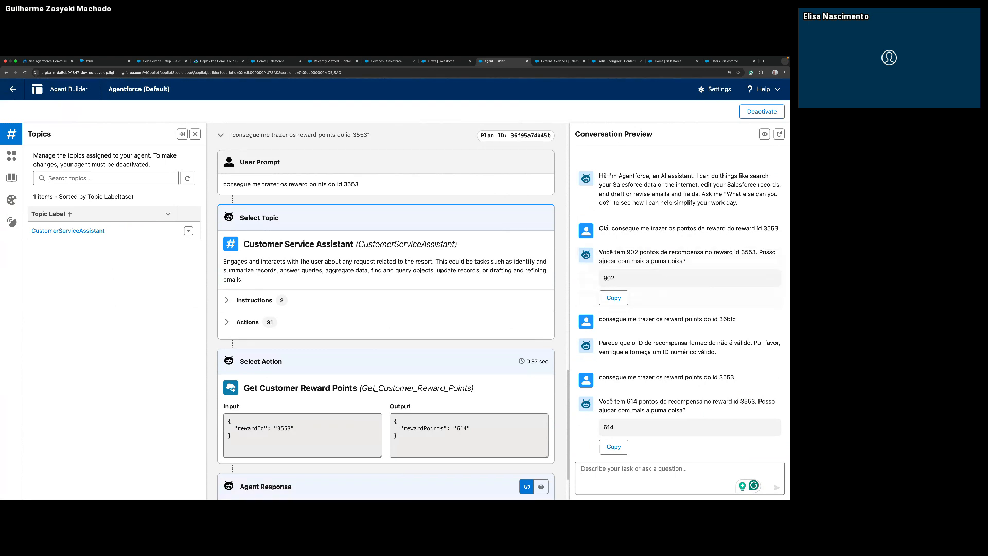
pyautogui.press('super+Tab')
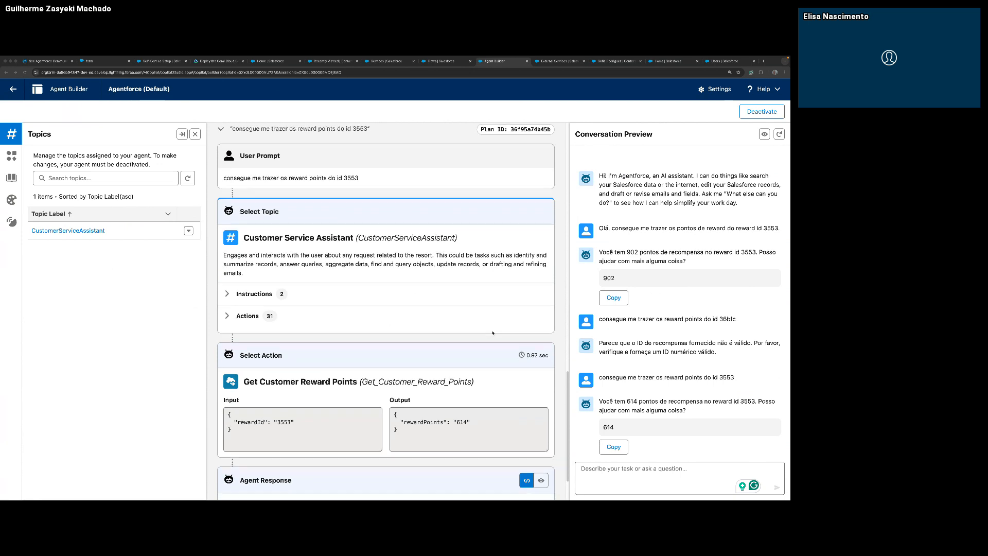
pyautogui.scroll(-2, 493, 333)
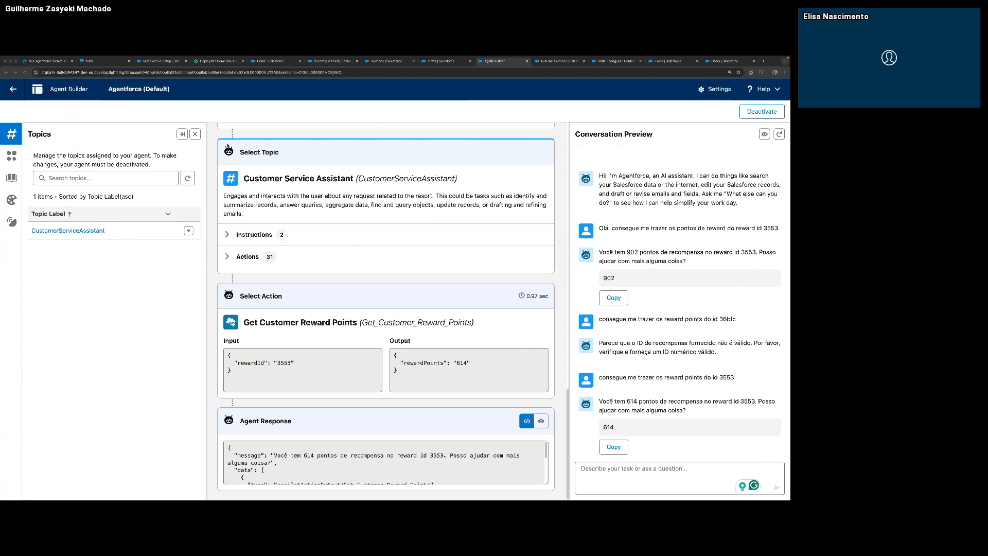
# Switch to the slide presentation and advance from the Coral Clouds Resort use case to the Actions Overview slide.
pyautogui.hotkey('ctrl', 'Left')
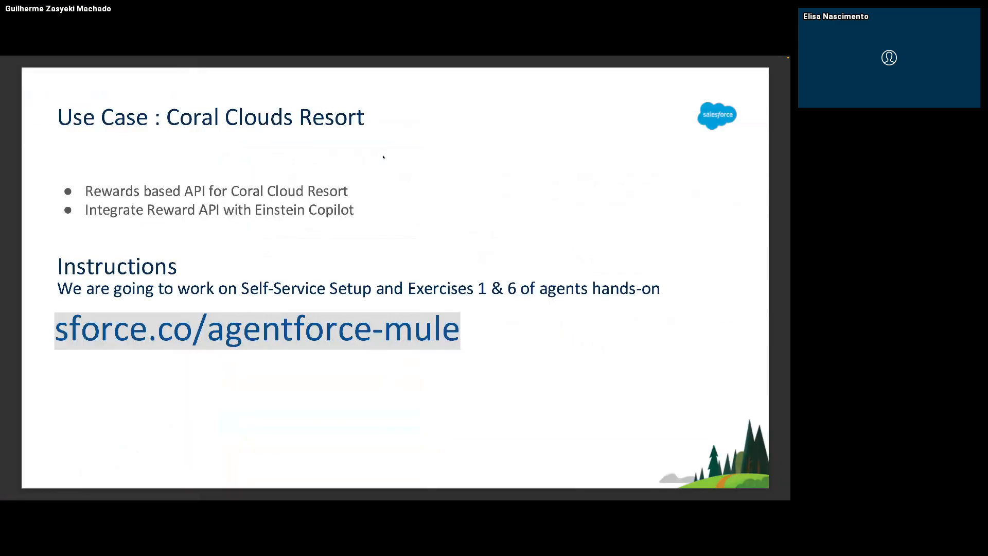
pyautogui.press('Right')
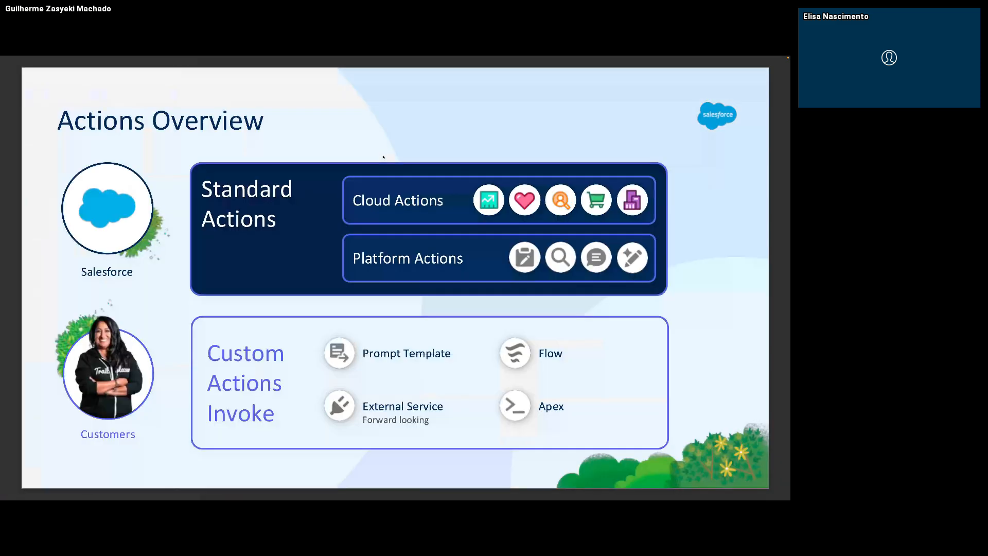